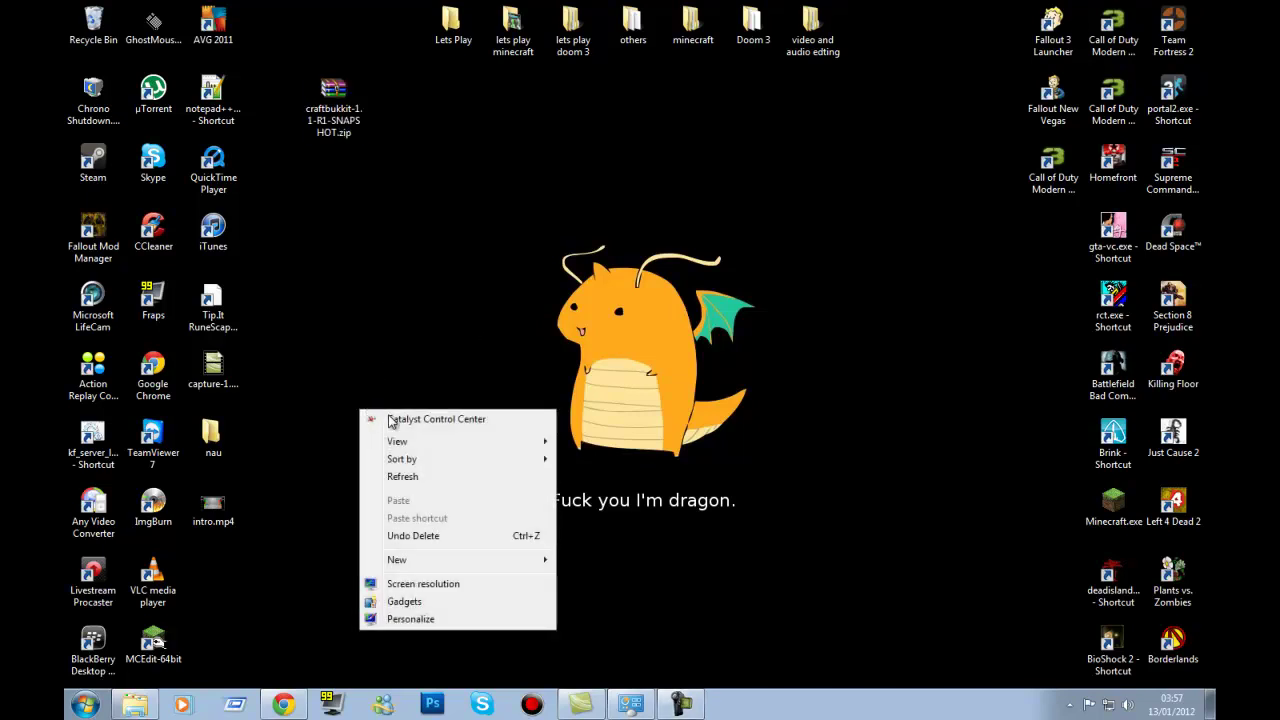
Create a new desktop folder named Server
mouse_move(451, 560)
click(611, 562)
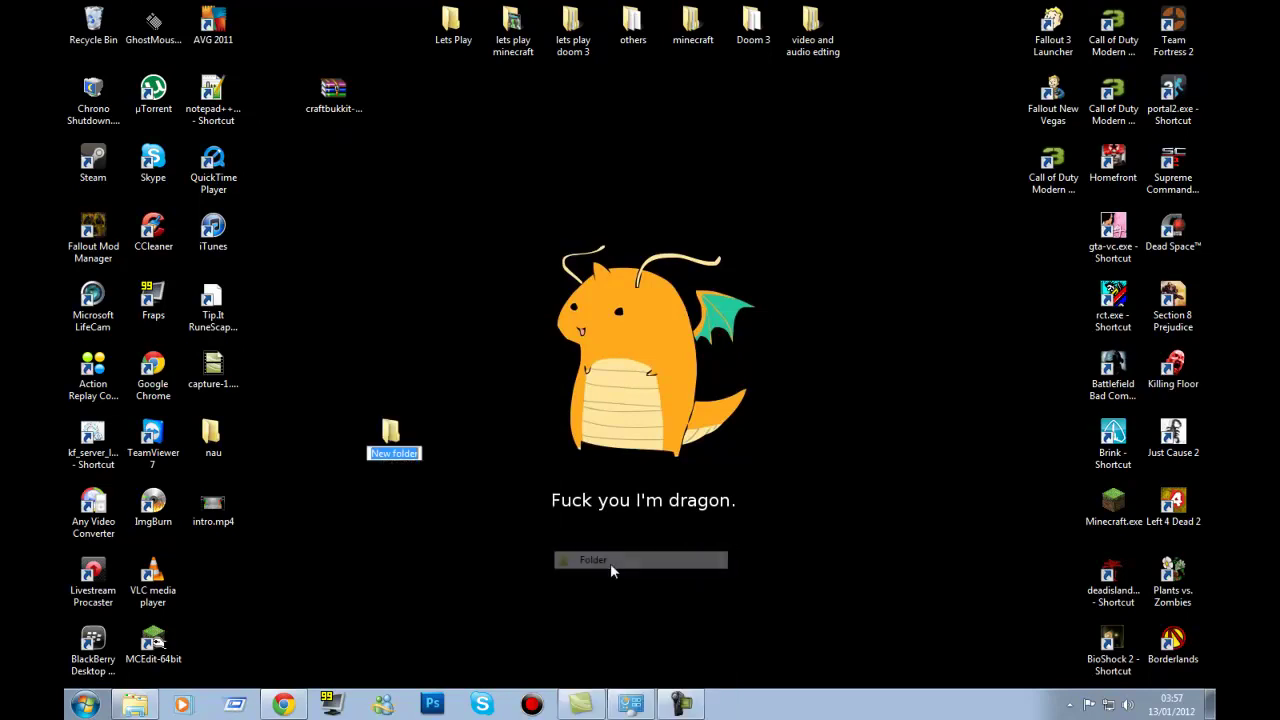
text(Server)
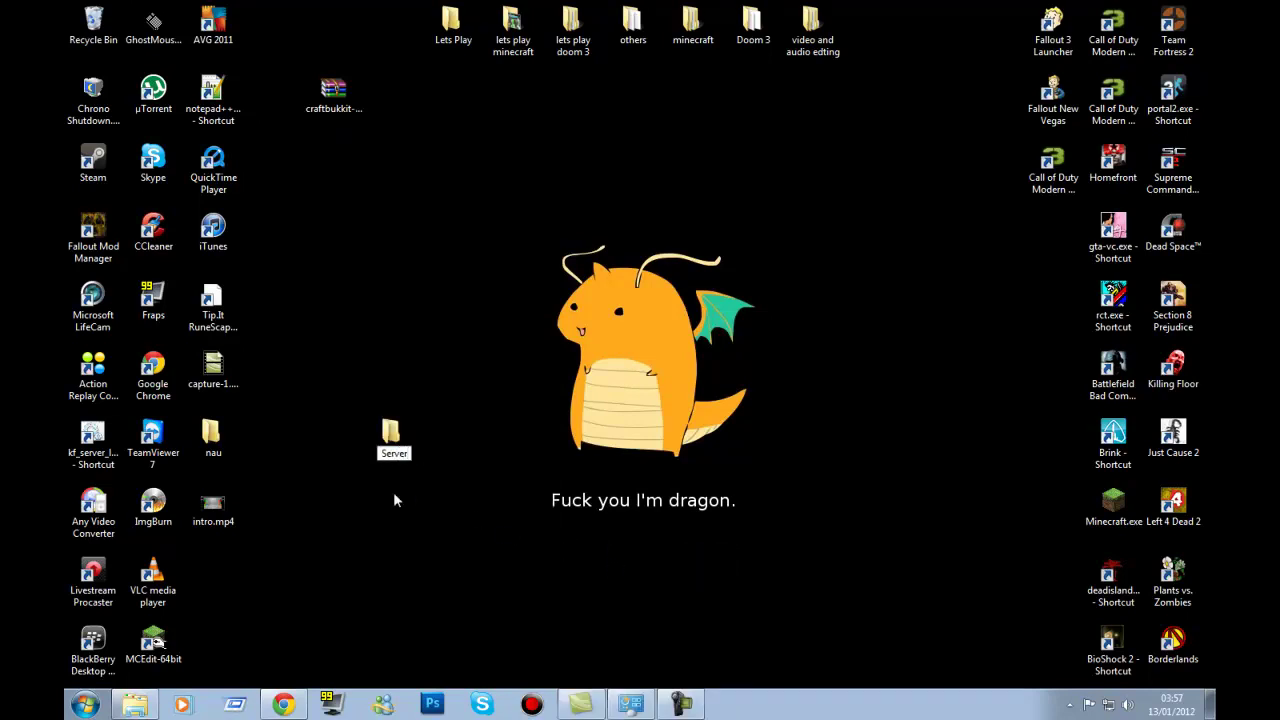
key(Return)
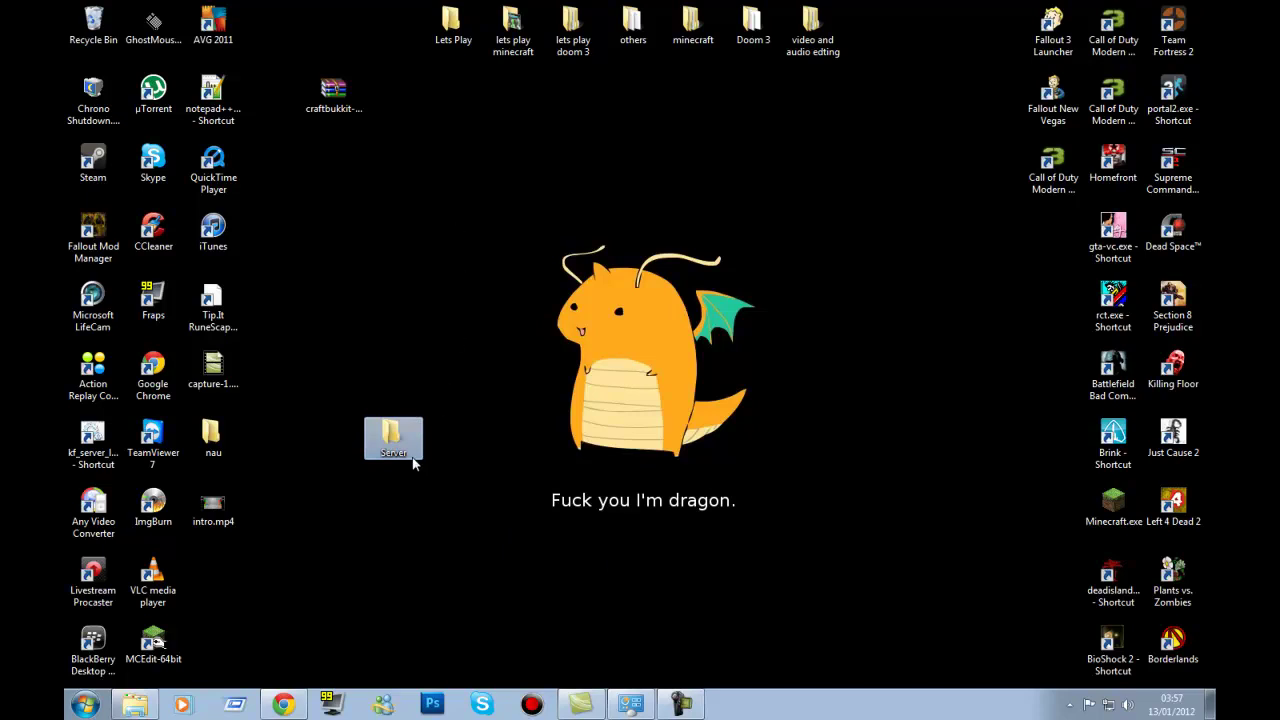
Return to the Bukkit server-setup wiki page in Chrome
drag(411, 455, 455, 455)
mouse_move(284, 704)
click(290, 671)
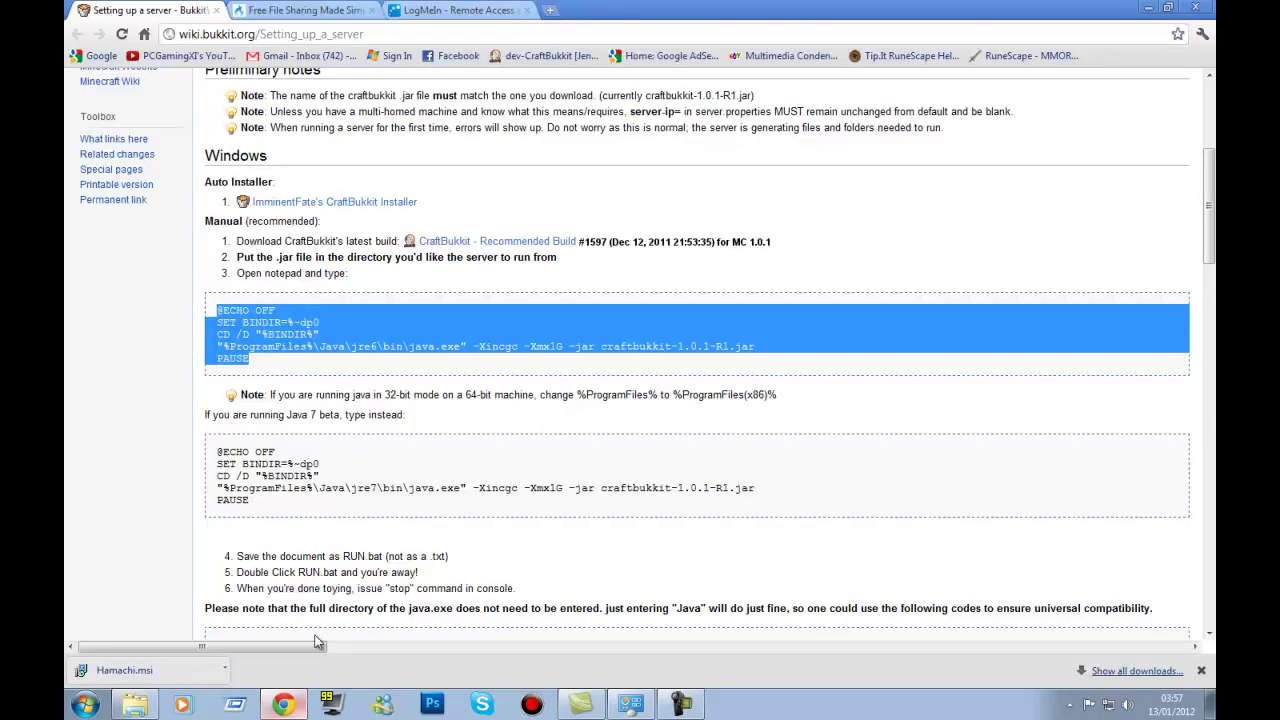
Open a new browser tab on the Google UK search page
click(550, 11)
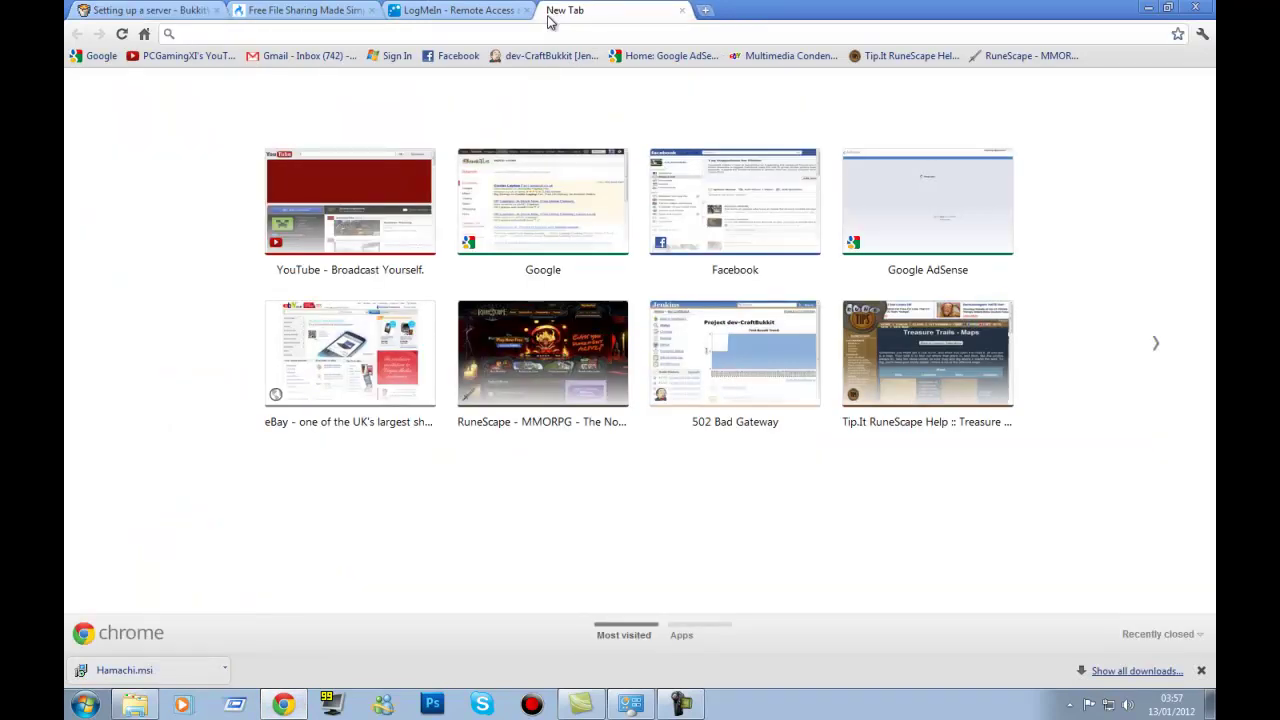
text(google)
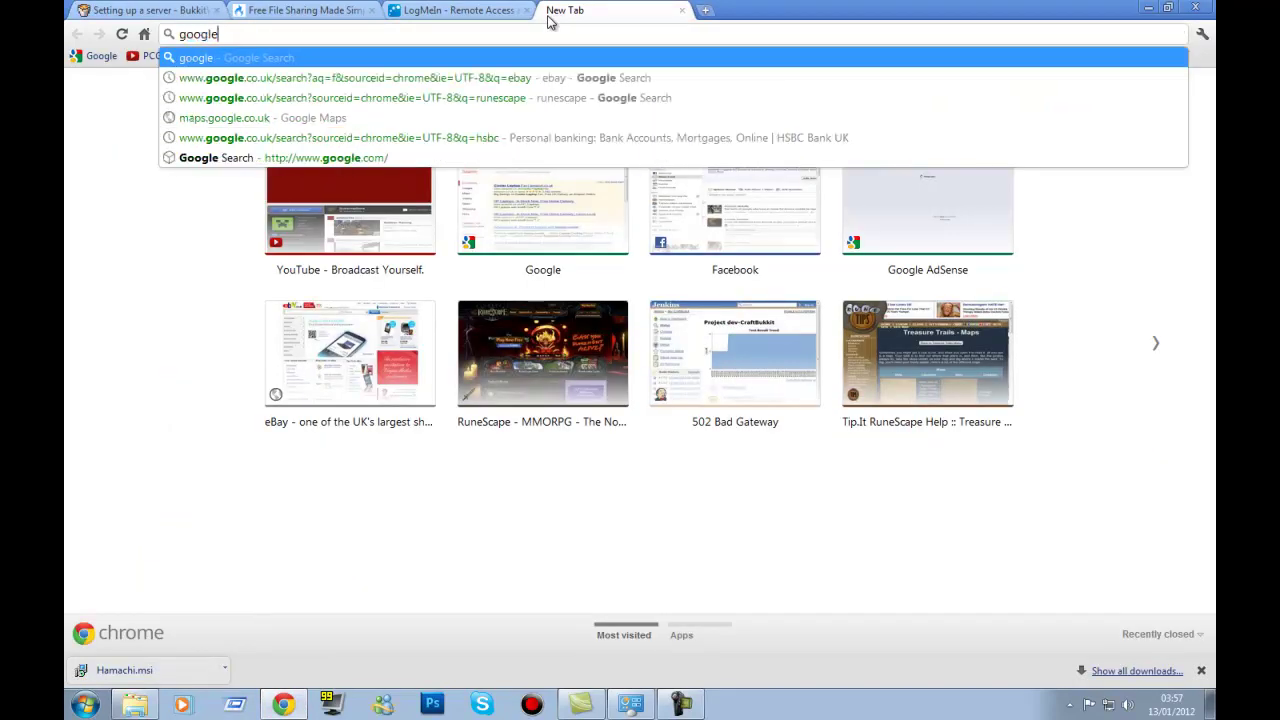
key(Escape)
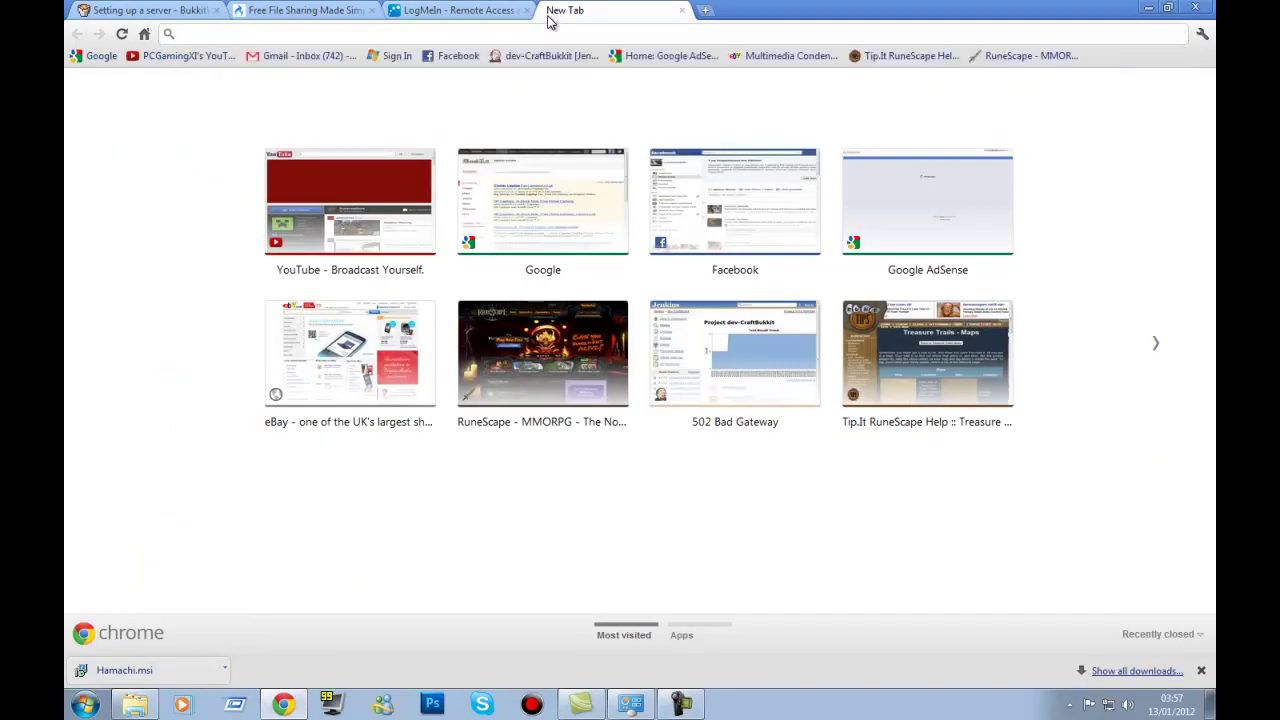
click(144, 34)
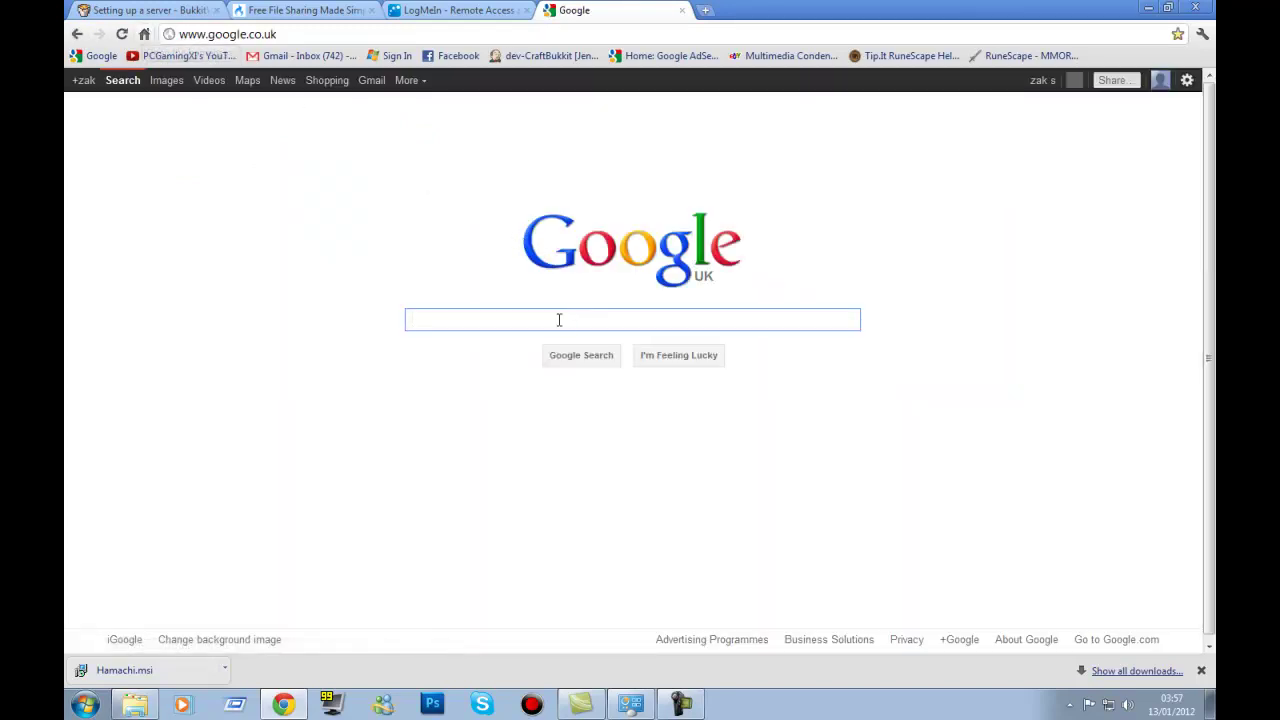
Search Google for 'Java JRE' and open the Java SE Downloads result
text(Java )
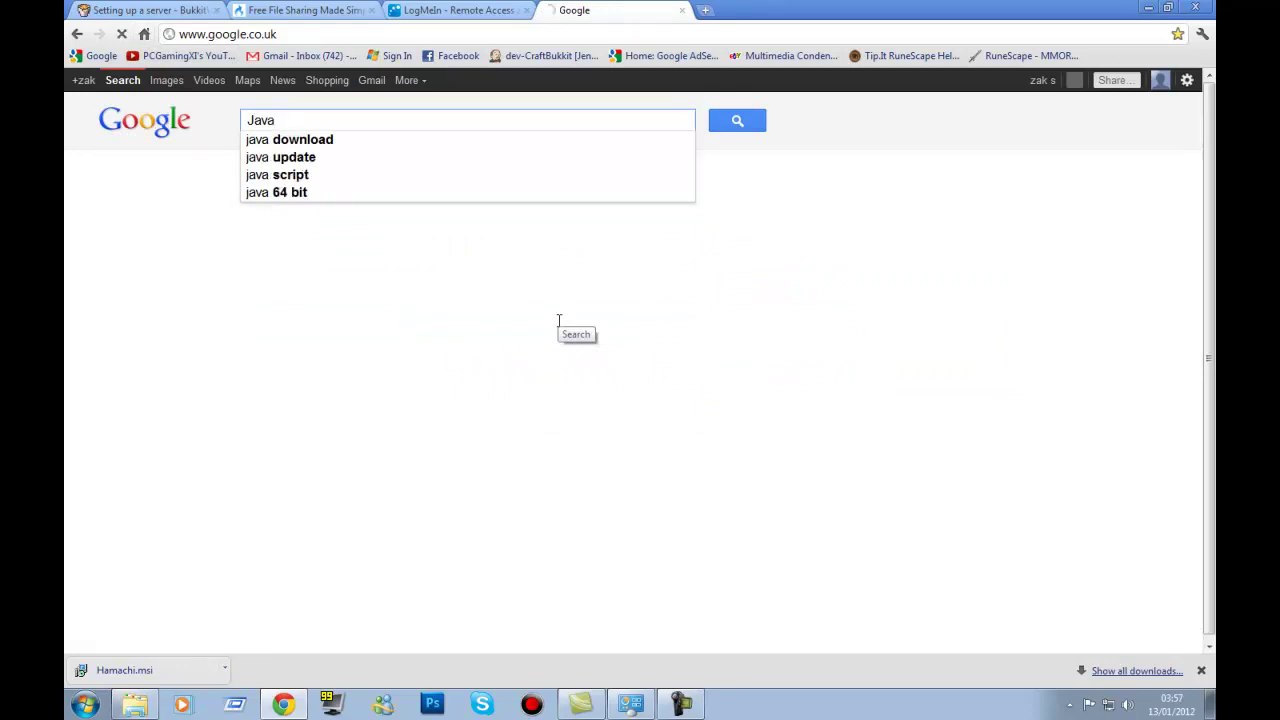
text(JRE)
key(Return)
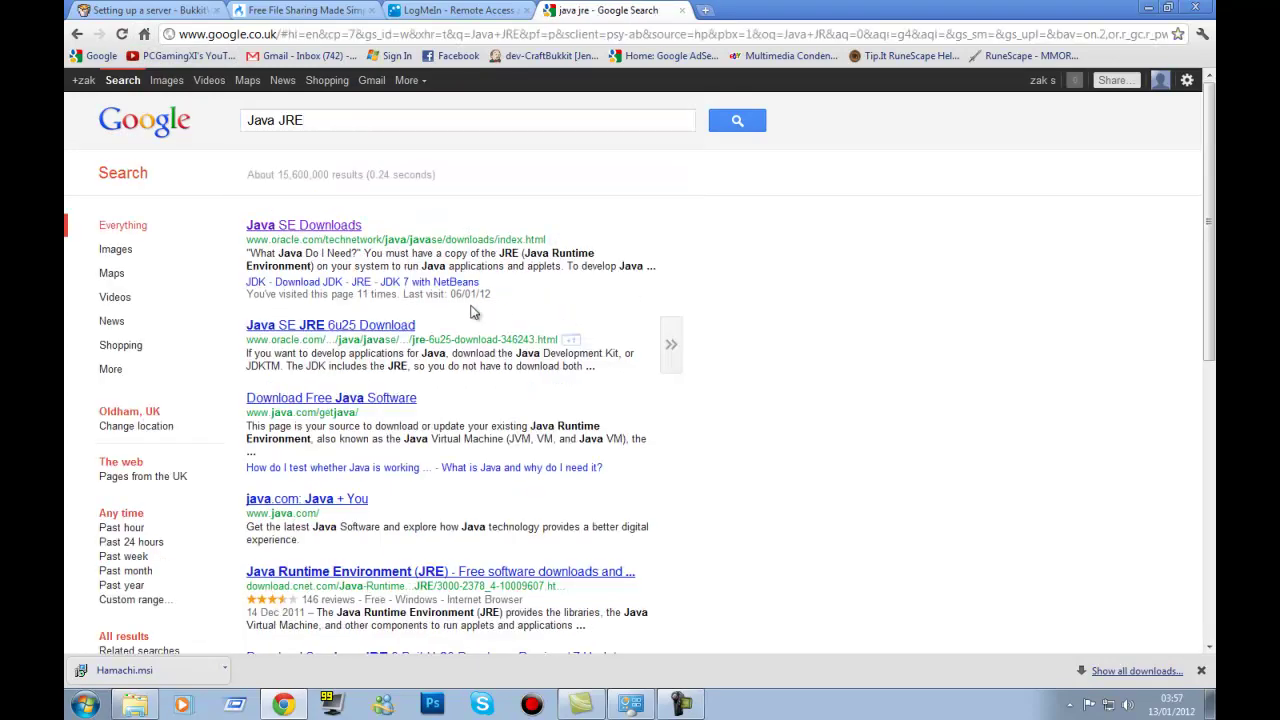
drag(245, 229, 350, 230)
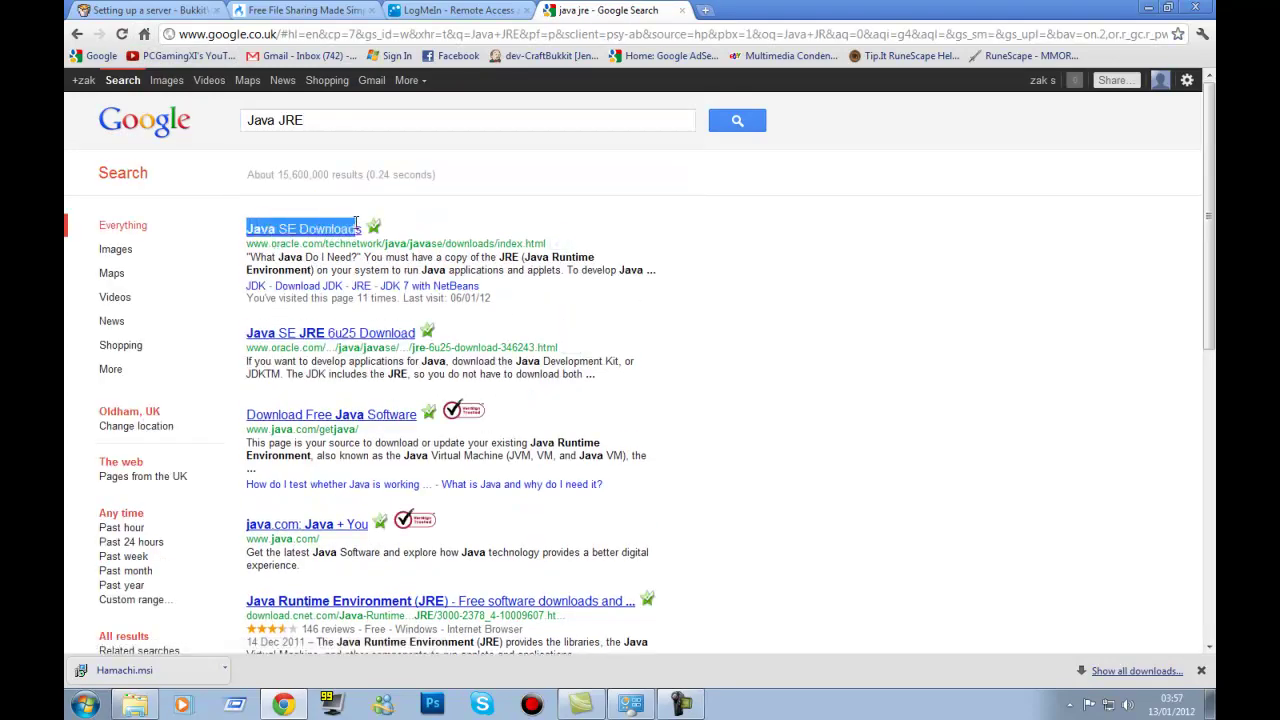
click(358, 232)
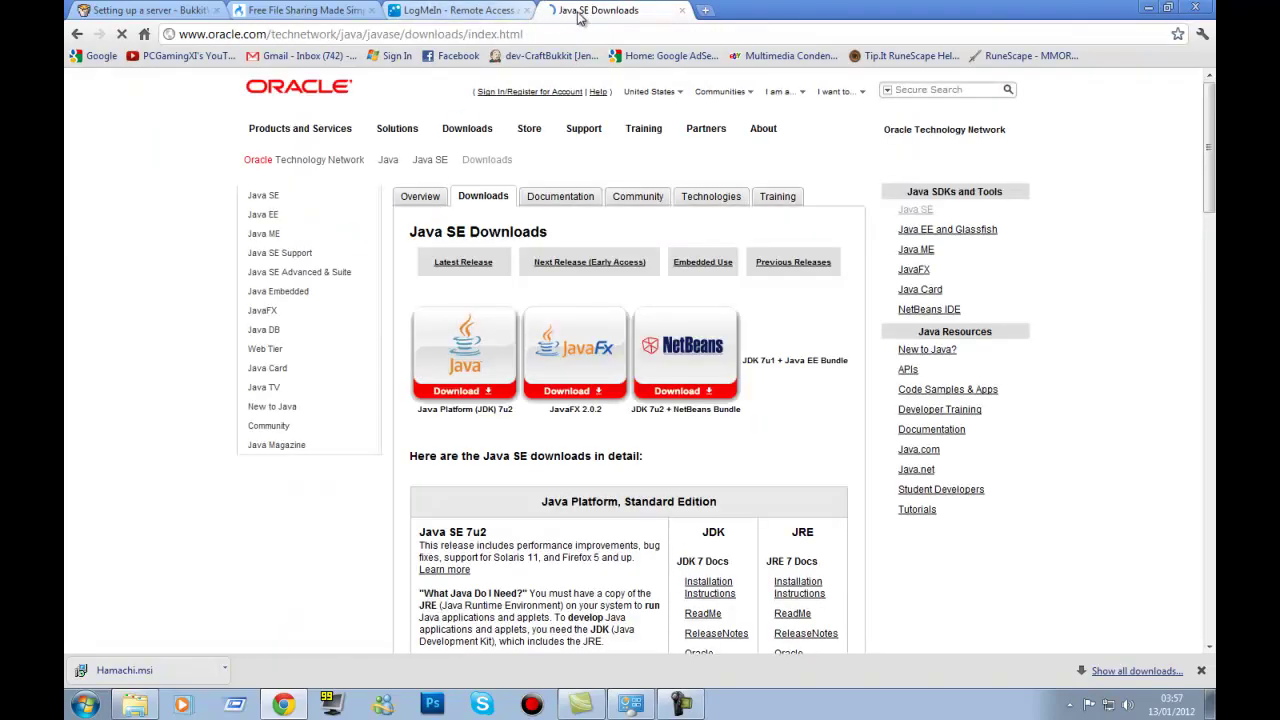
Open the Java SE 7u2 JRE download page
scroll(706, 440, down, 2)
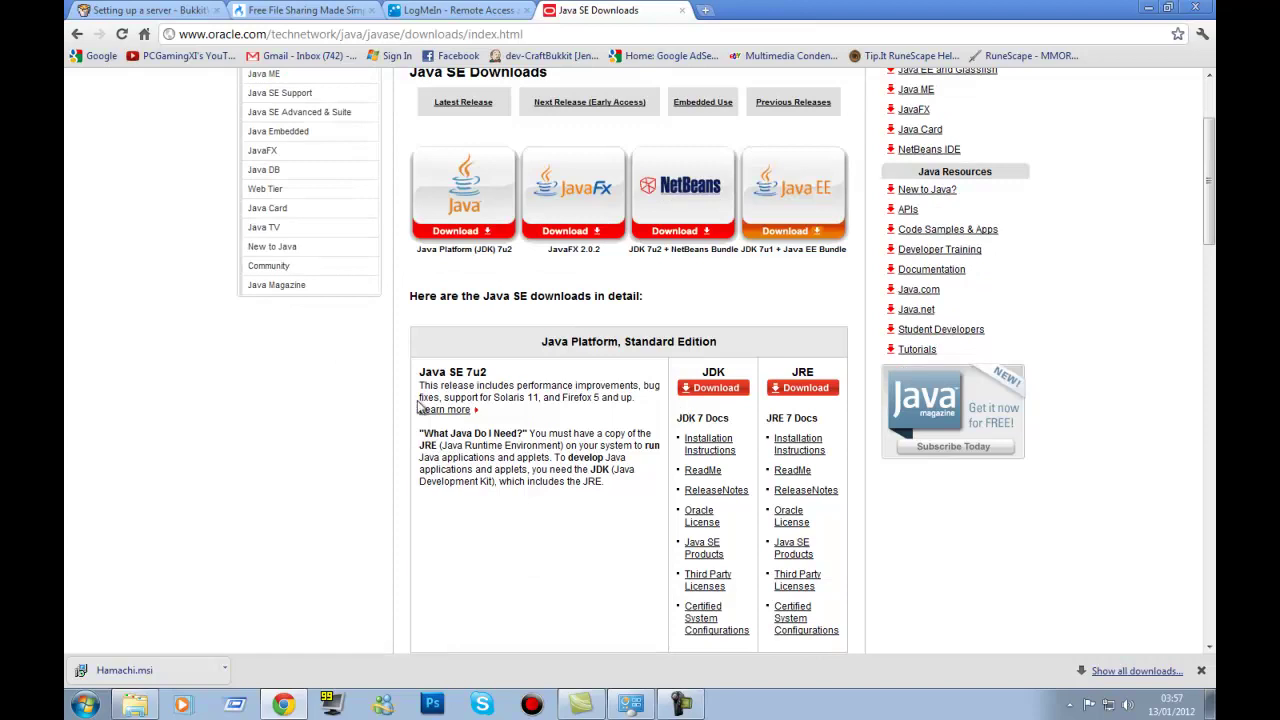
drag(420, 373, 497, 381)
click(526, 386)
drag(789, 372, 815, 372)
click(816, 388)
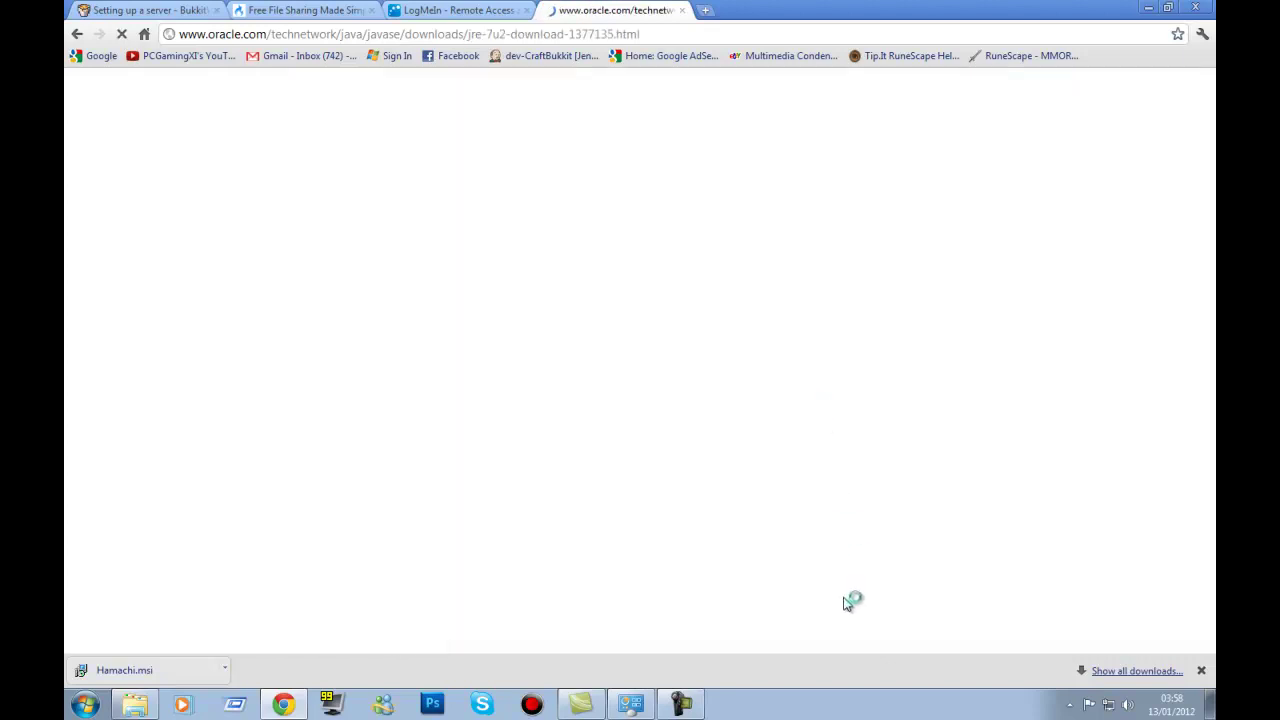
Accept the licence agreement and highlight the Windows x86 Offline and x64 download rows
scroll(700, 400, down, 1)
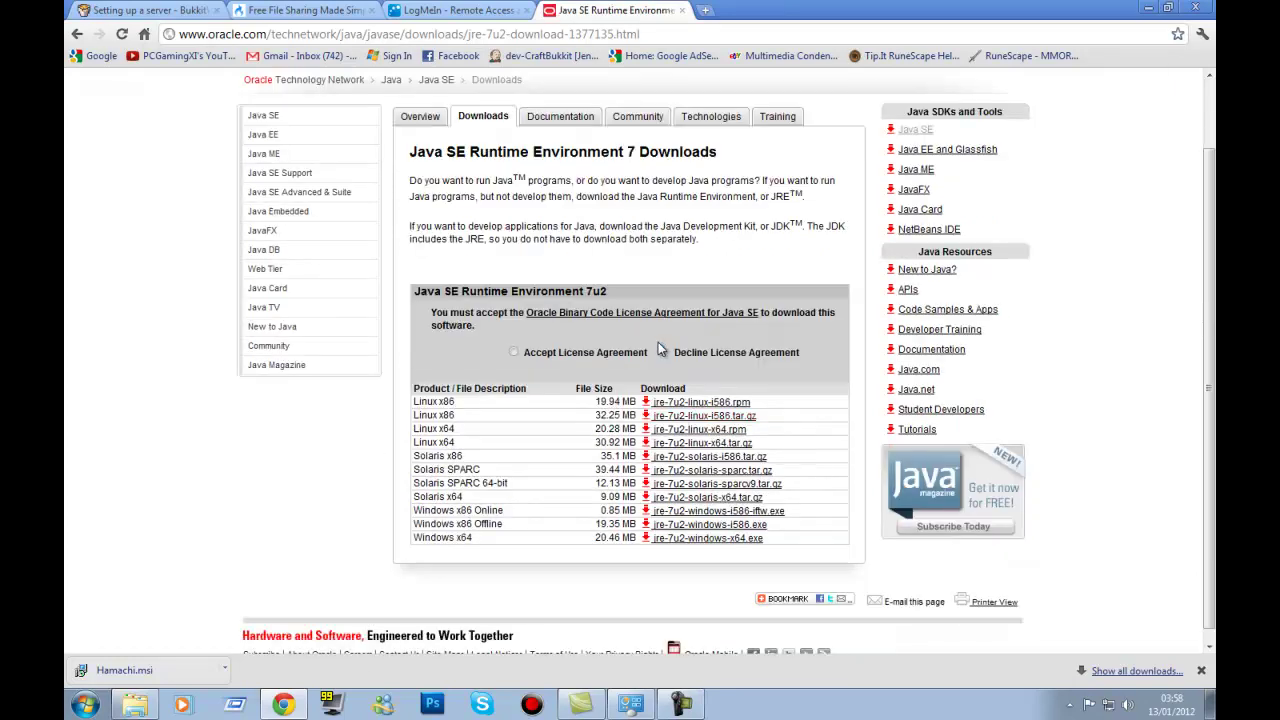
click(514, 352)
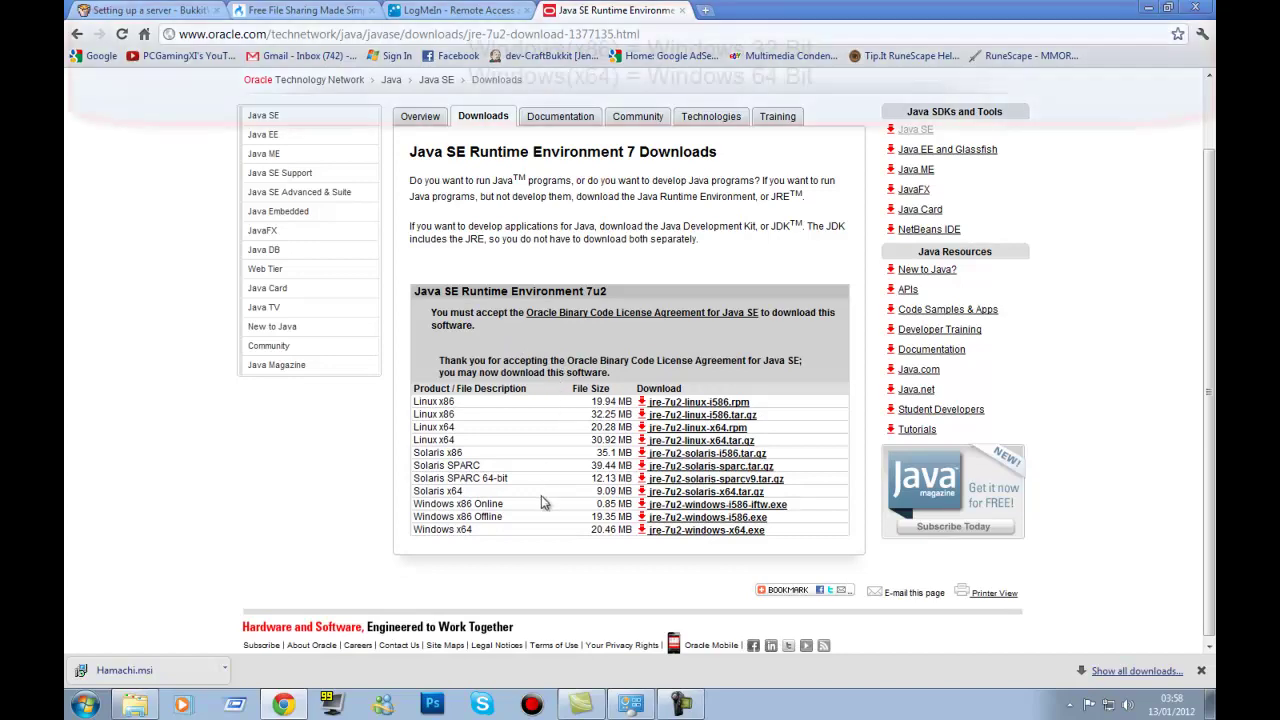
drag(477, 530, 409, 529)
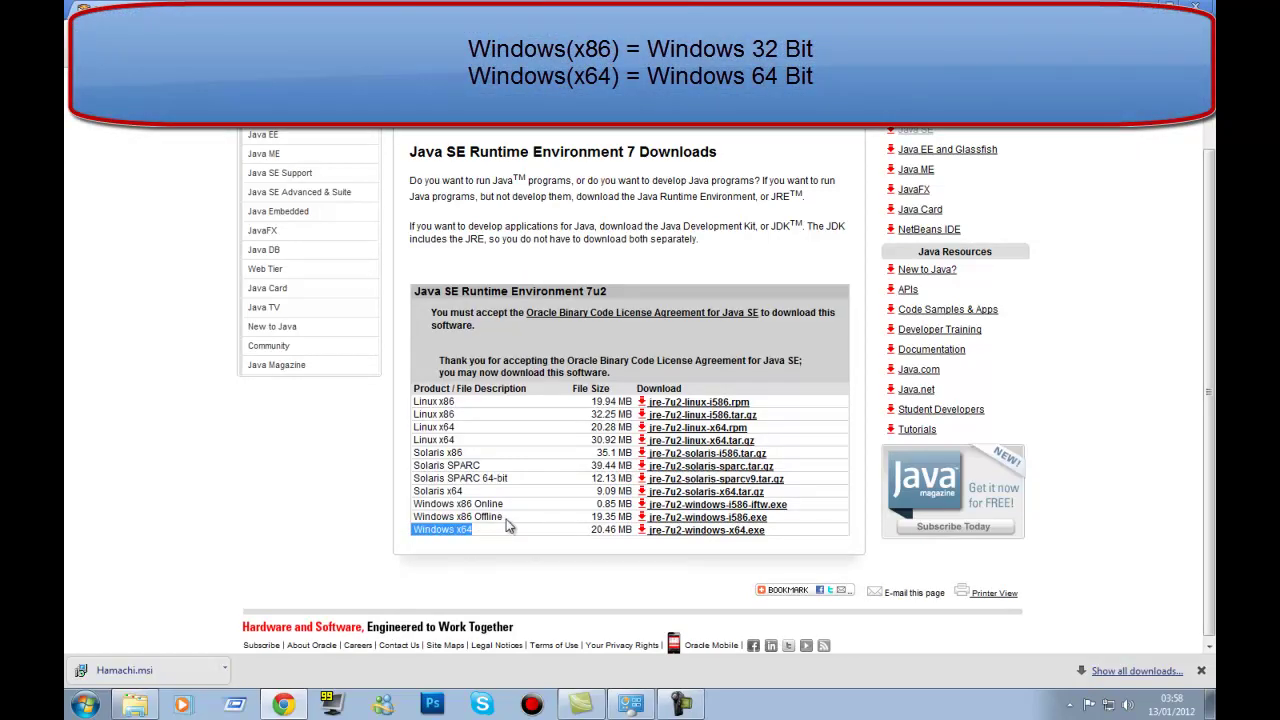
drag(506, 517, 500, 516)
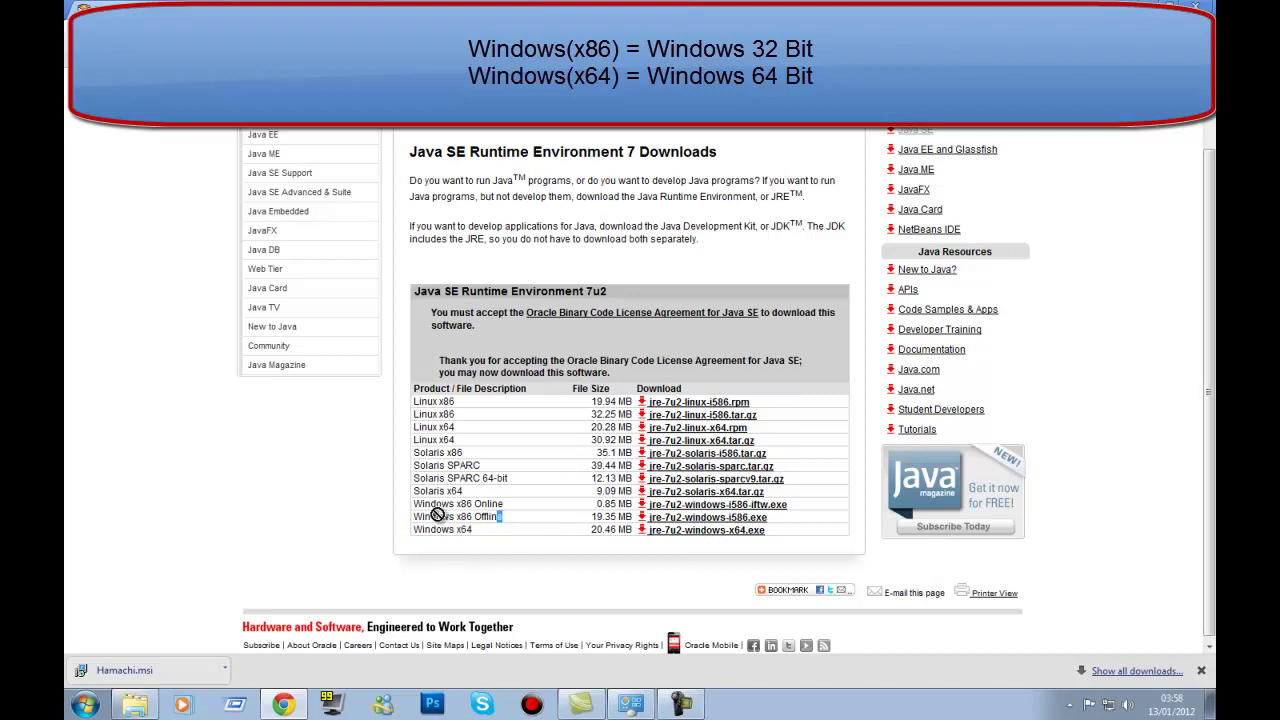
drag(418, 516, 558, 522)
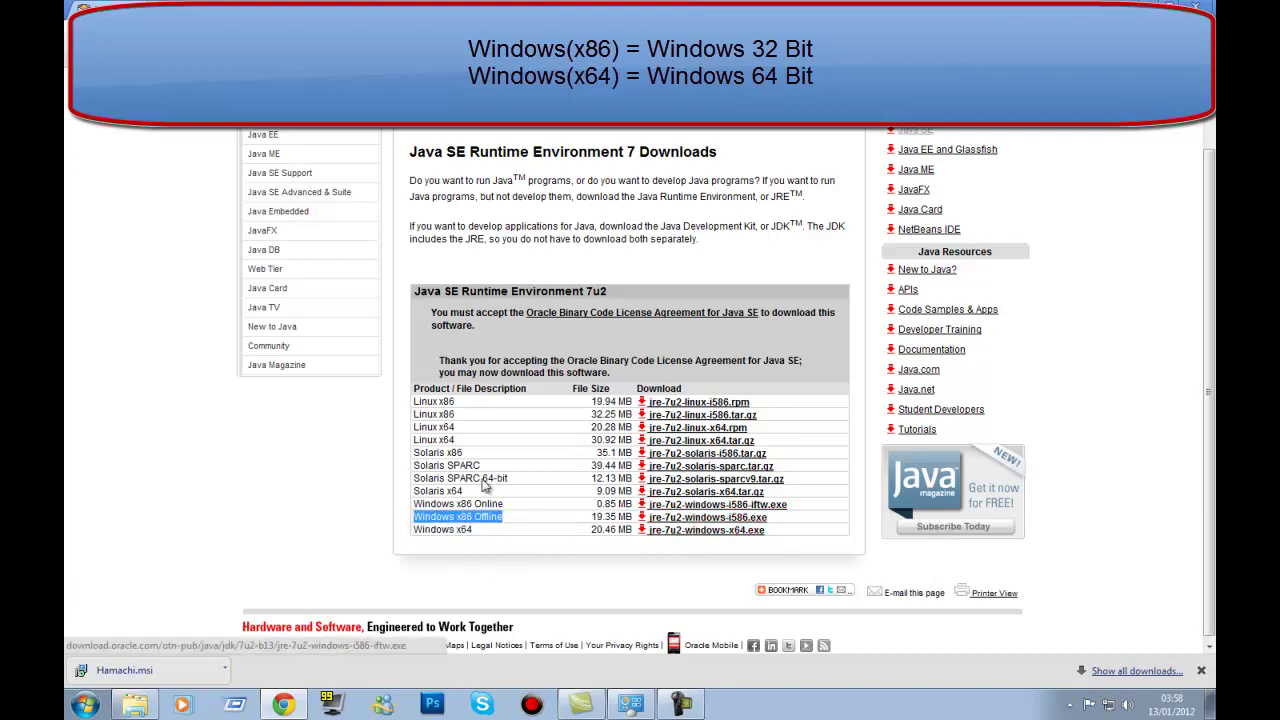
drag(485, 495, 416, 401)
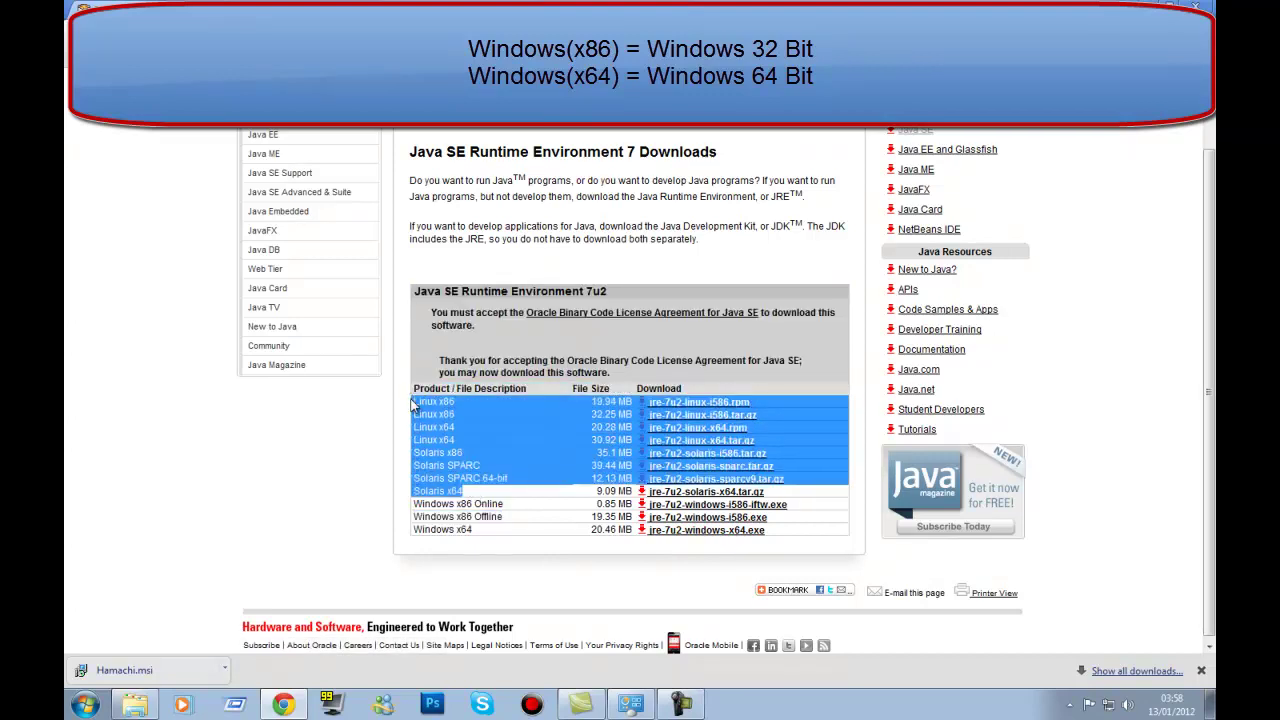
click(480, 535)
drag(480, 535, 411, 516)
click(505, 563)
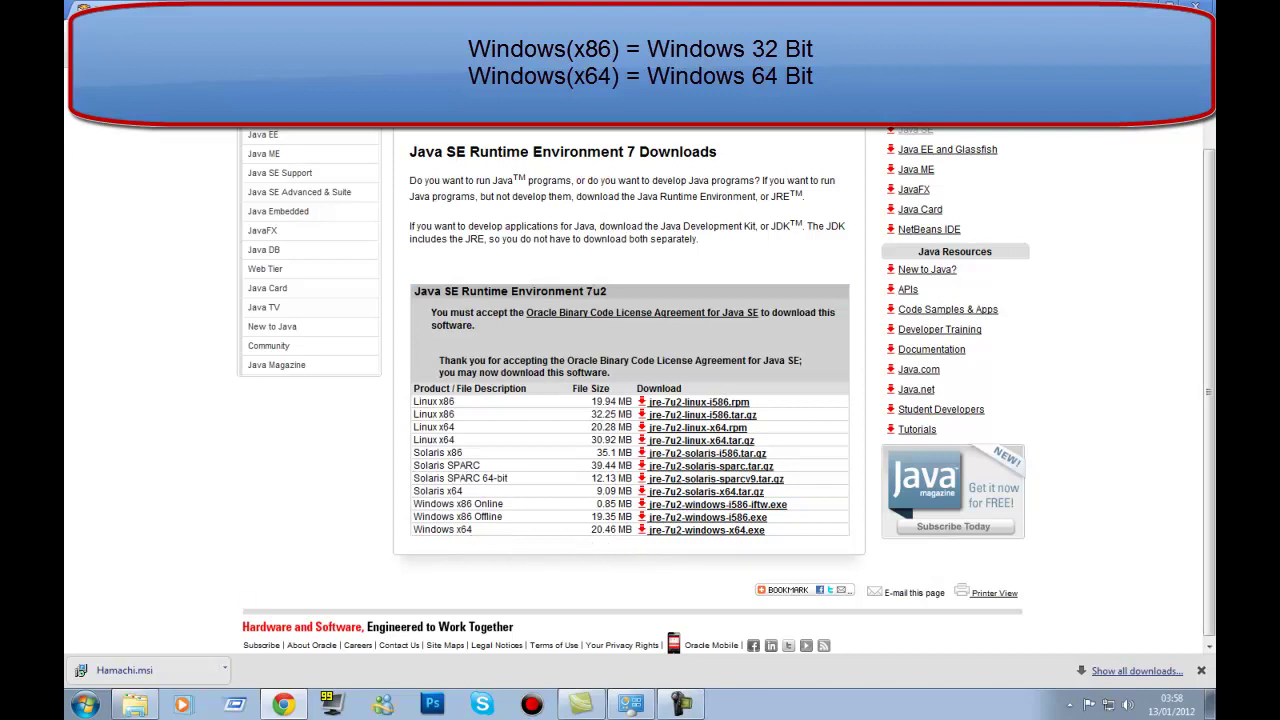
key(super)
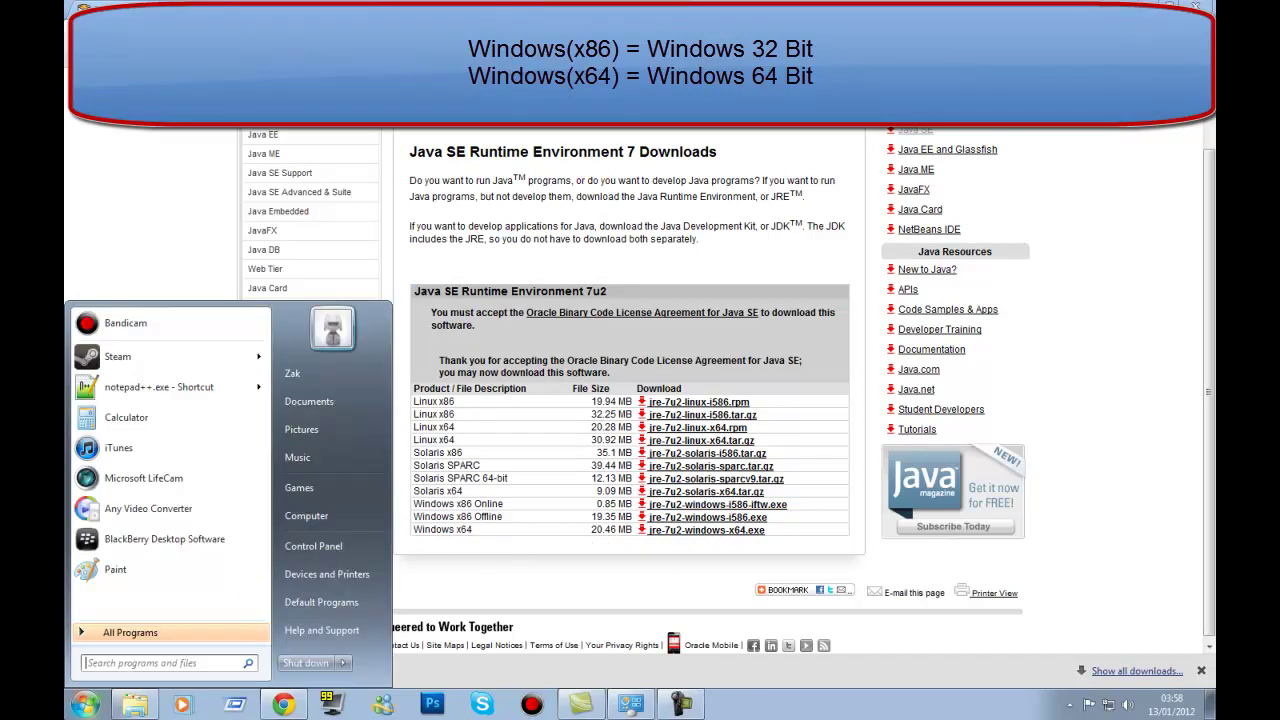
right_click(310, 516)
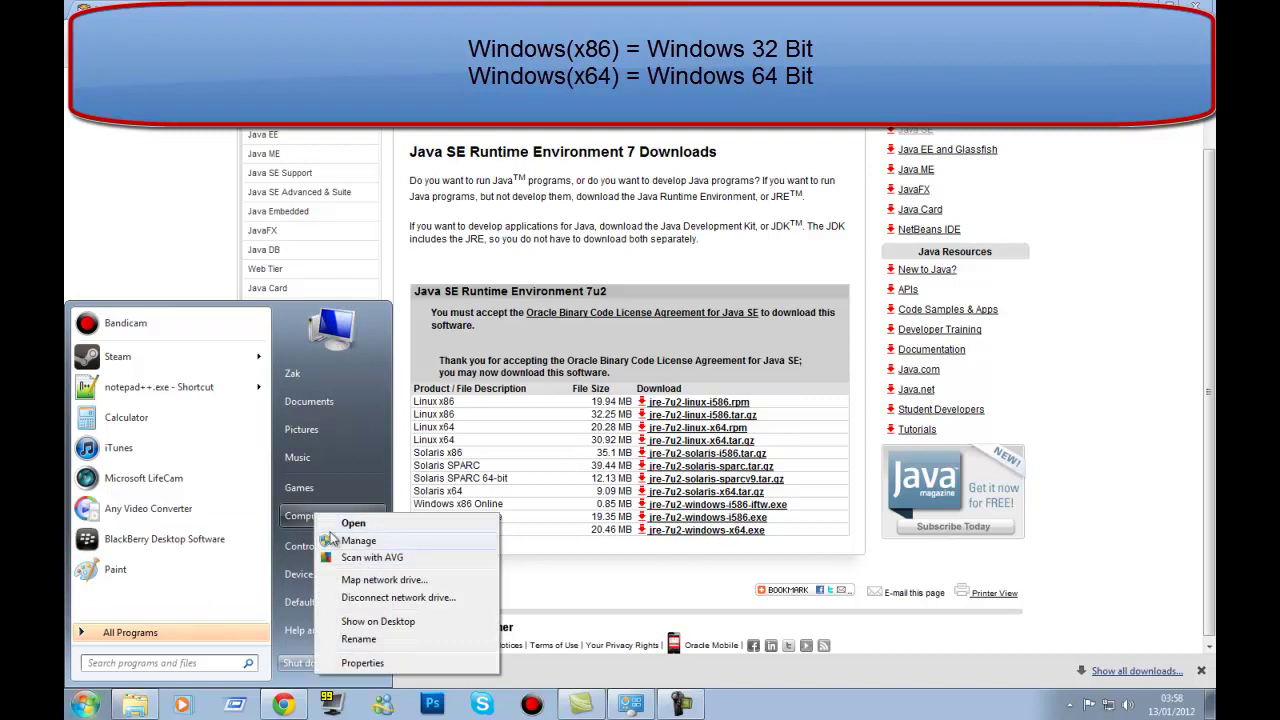
click(380, 662)
scroll(408, 352, down, 1)
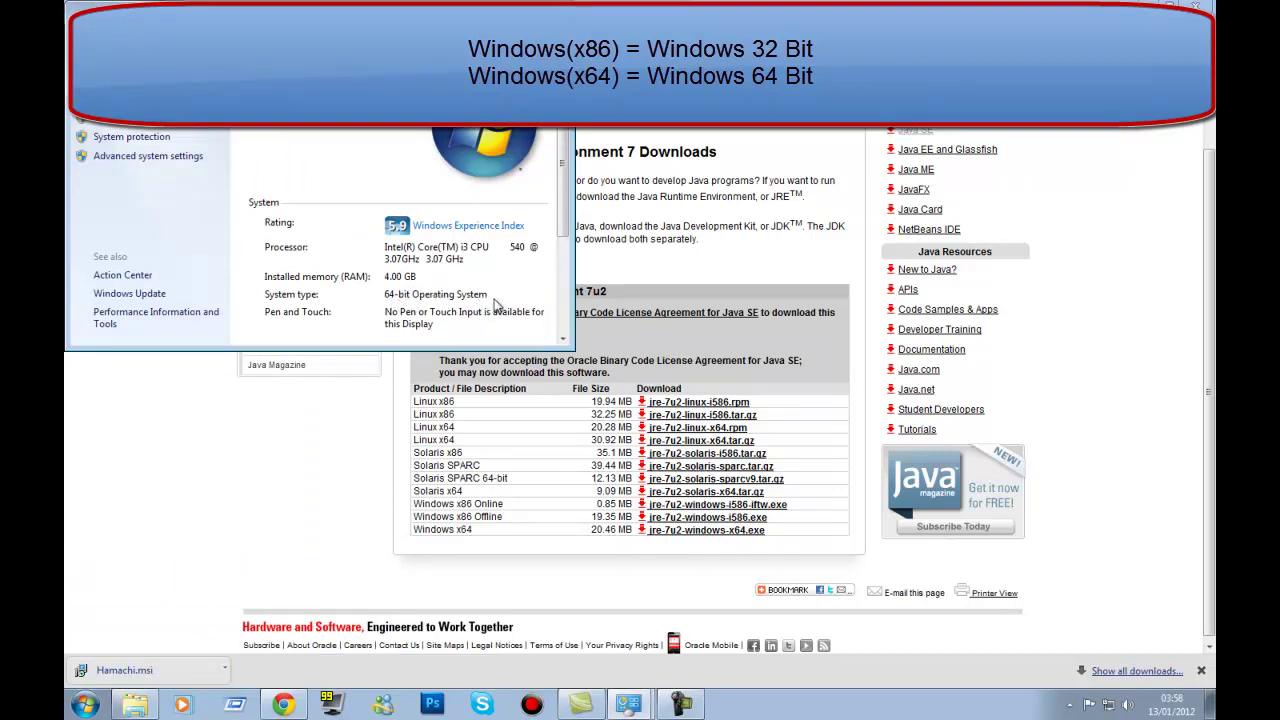
click(578, 285)
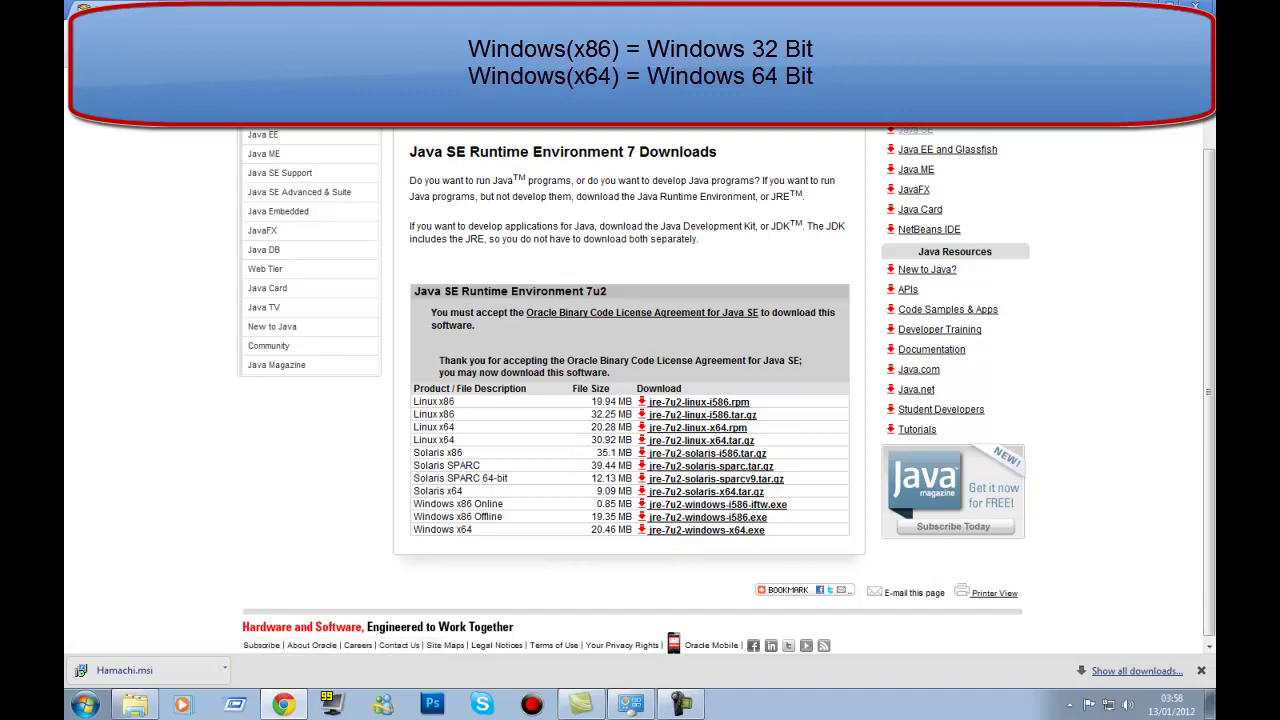
middle_click(312, 8)
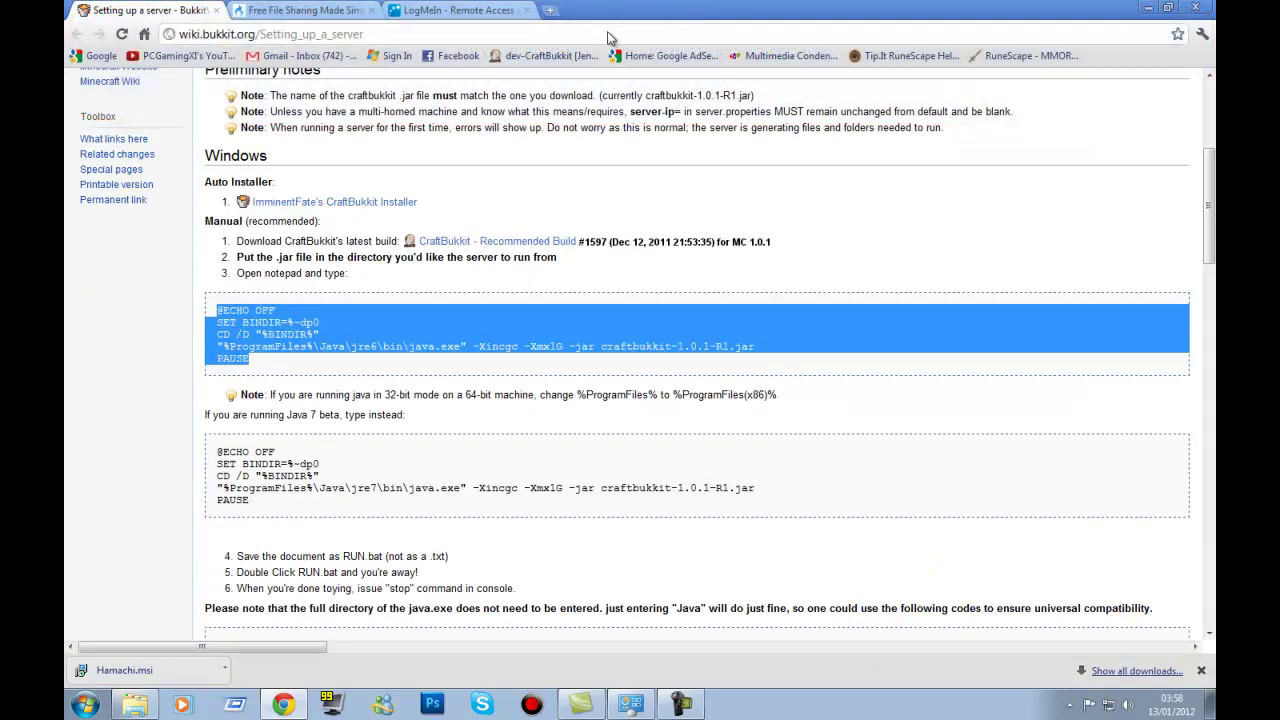
click(388, 293)
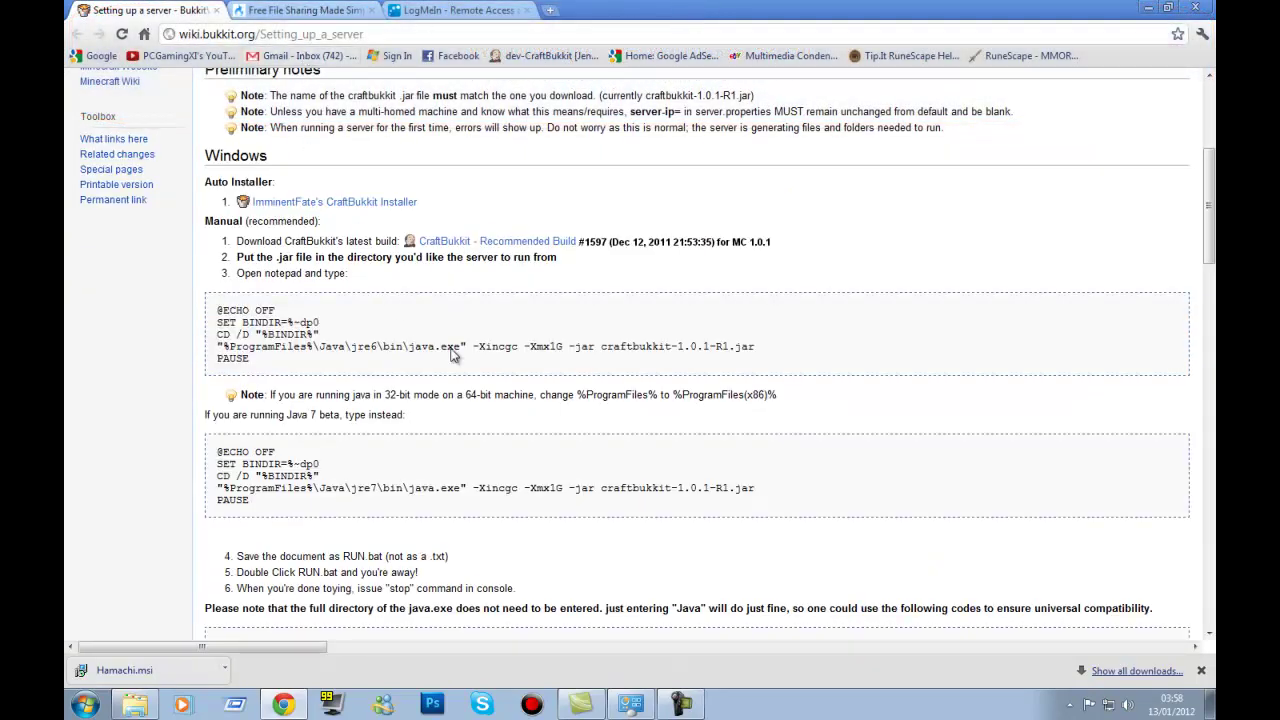
scroll(446, 364, up, 3)
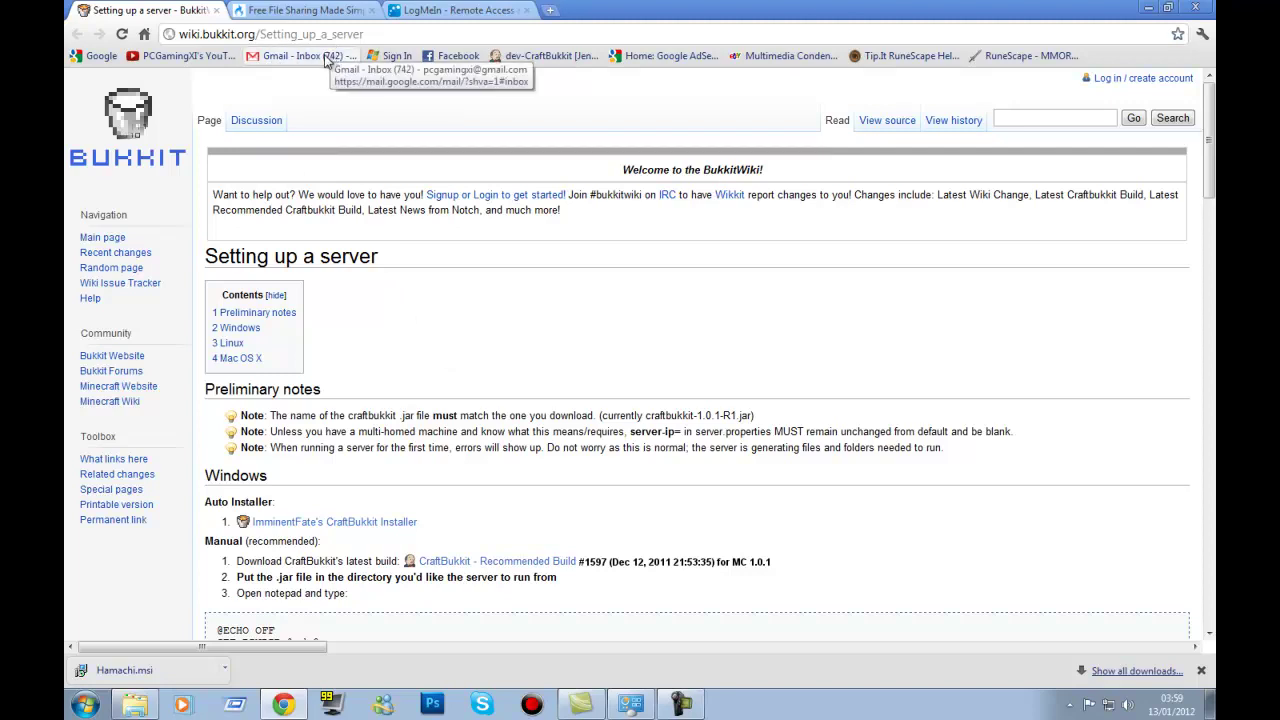
scroll(528, 467, down, 3)
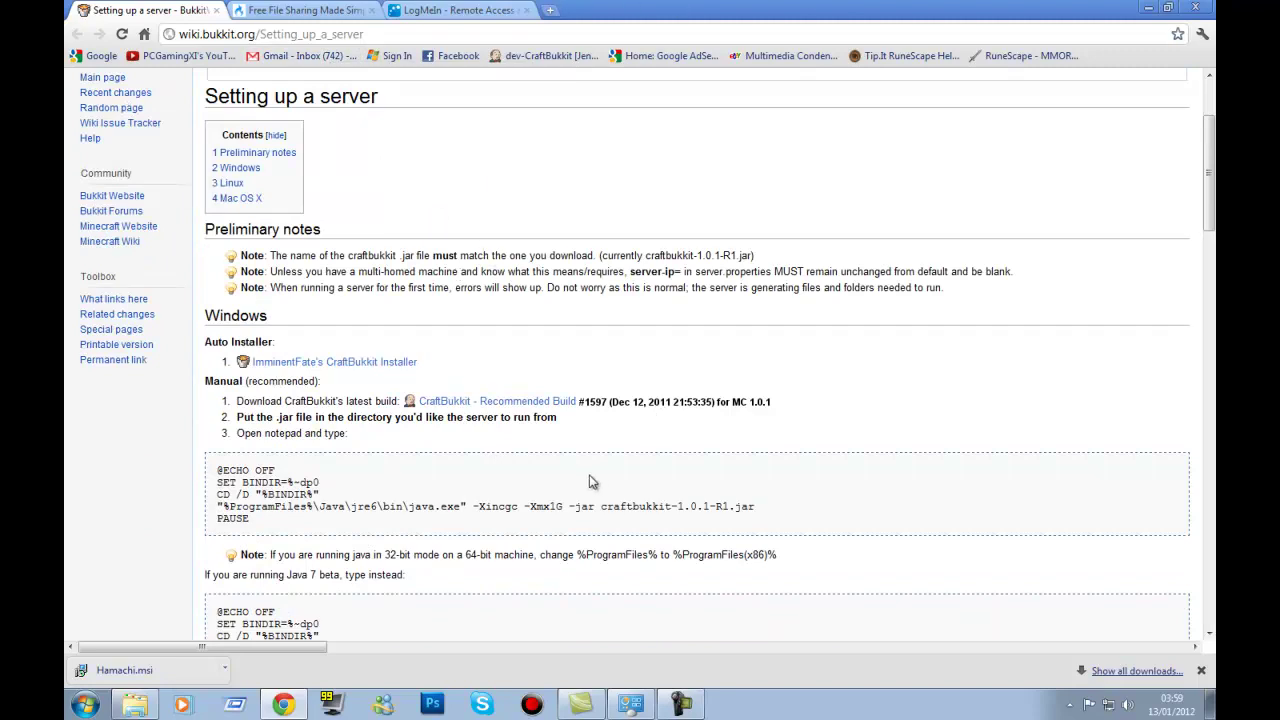
scroll(335, 495, down, 2)
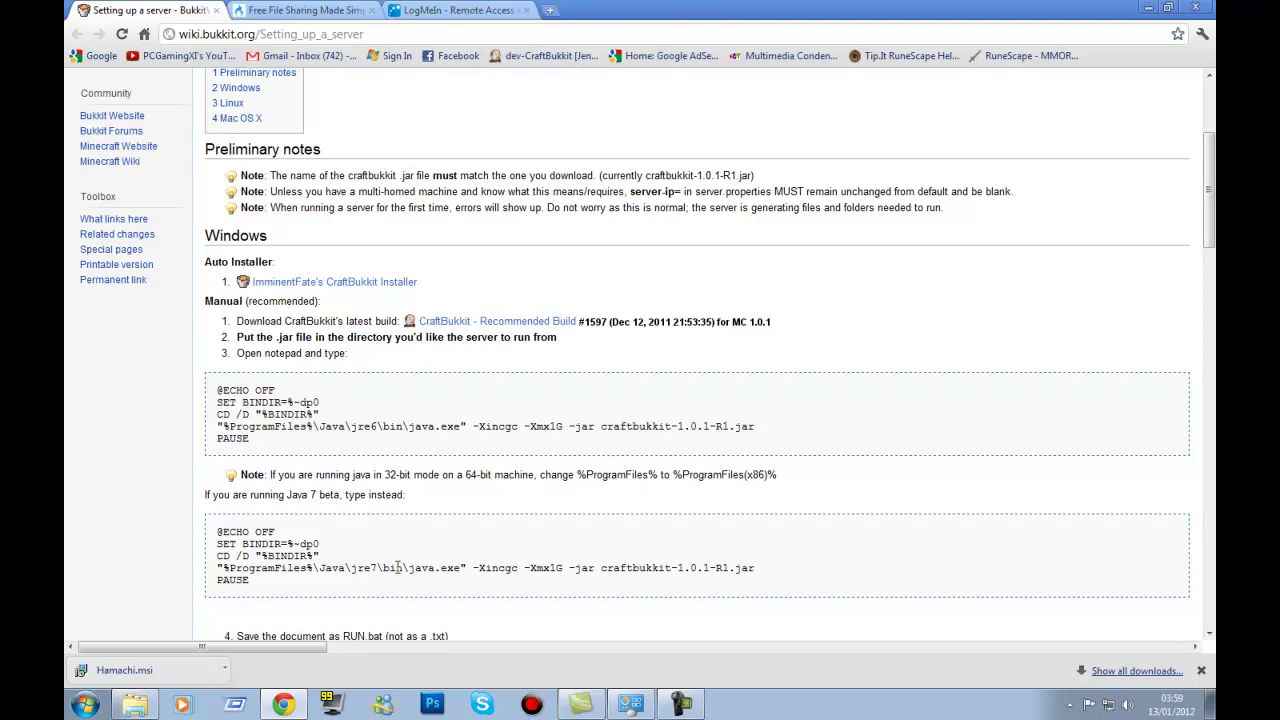
drag(250, 583, 213, 534)
key(super+c)
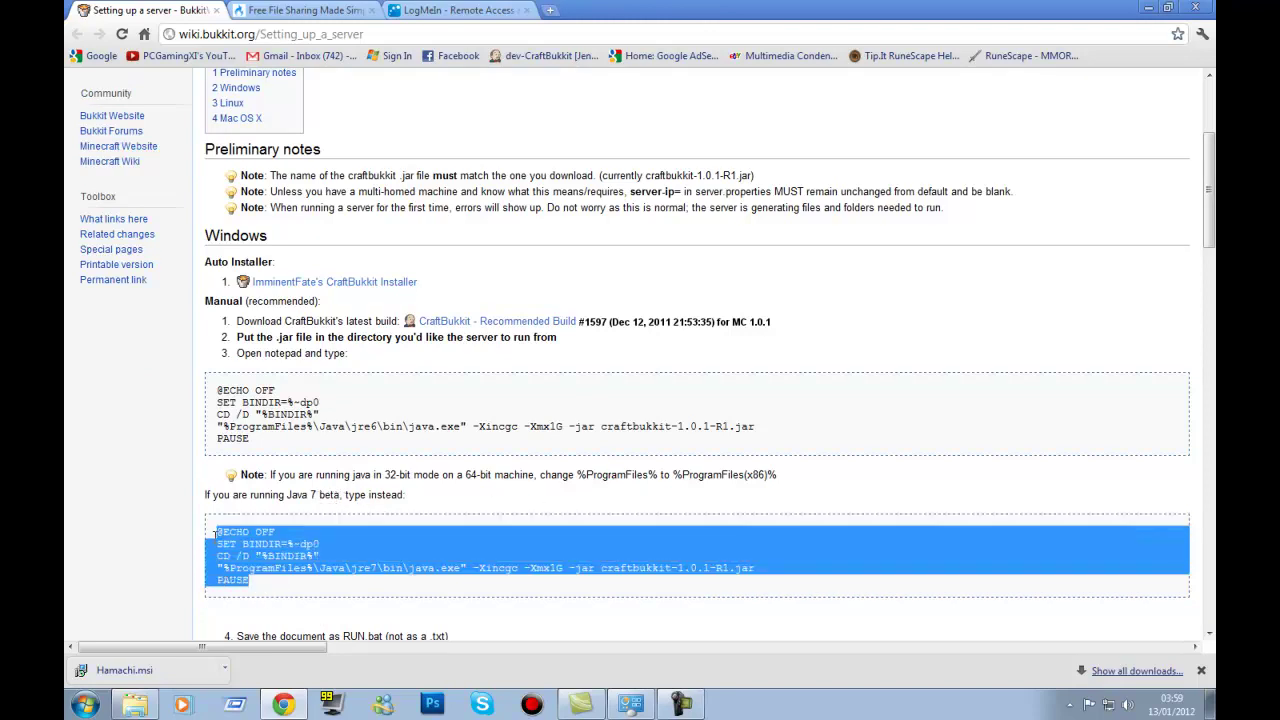
right_click(238, 530)
click(252, 538)
click(1150, 8)
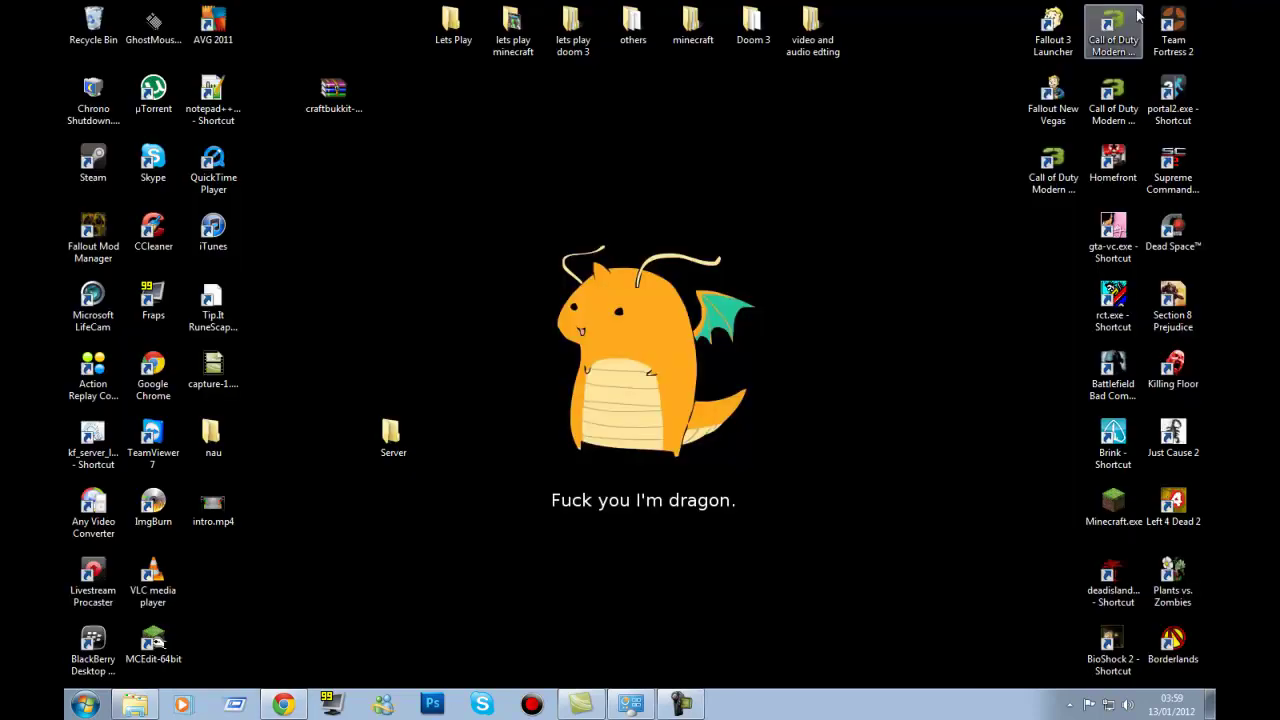
Create New Text Document.txt in the Server folder and open it in Notepad
double_click(392, 430)
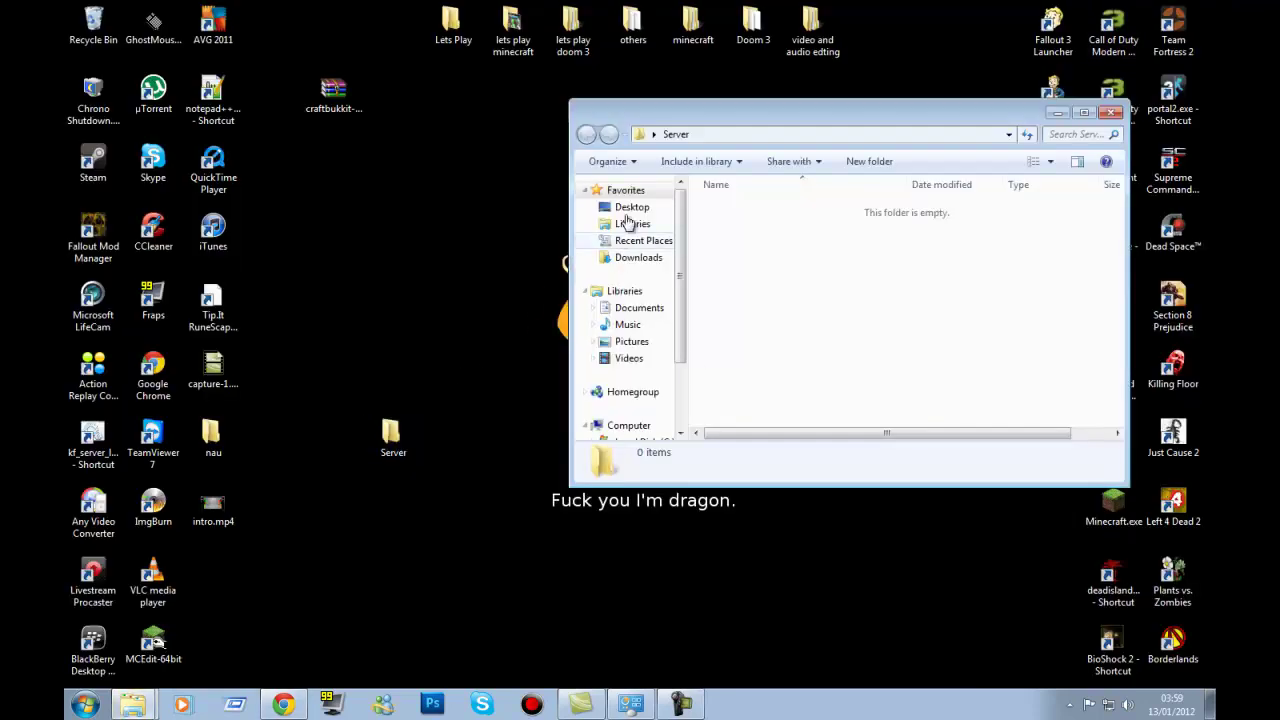
drag(772, 113, 658, 194)
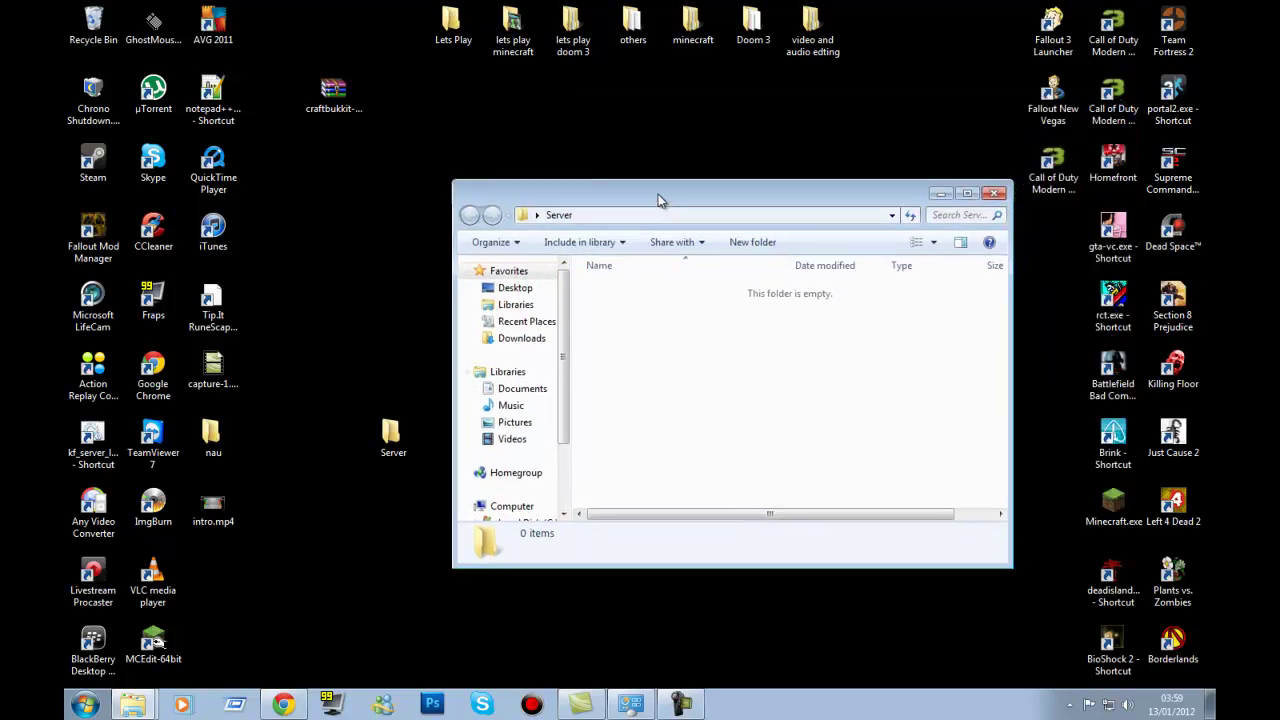
right_click(671, 388)
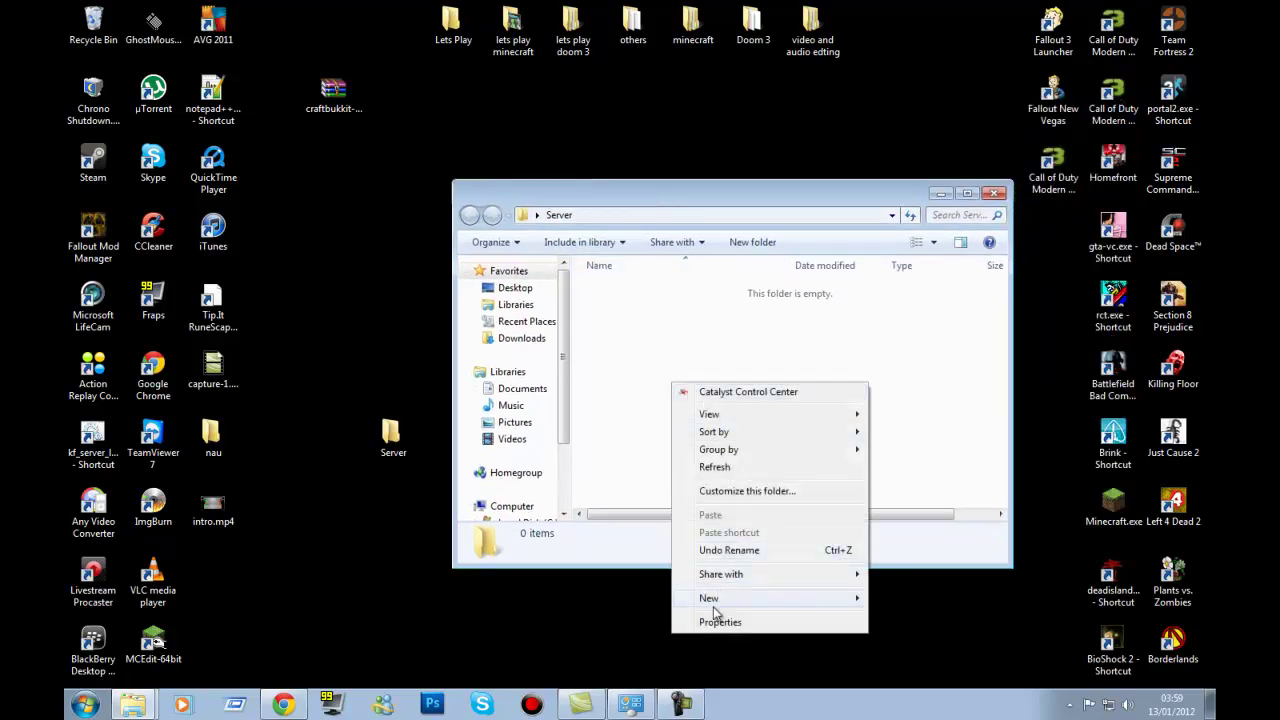
mouse_move(730, 600)
click(918, 548)
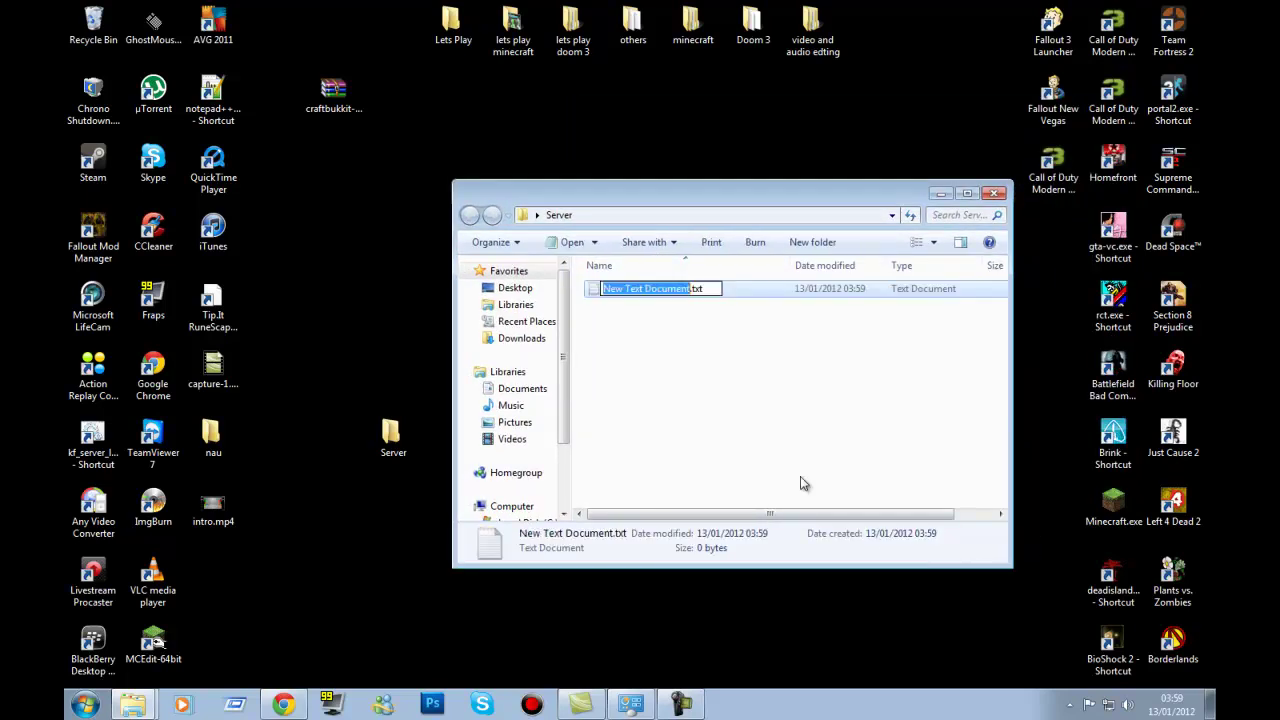
click(628, 331)
double_click(625, 294)
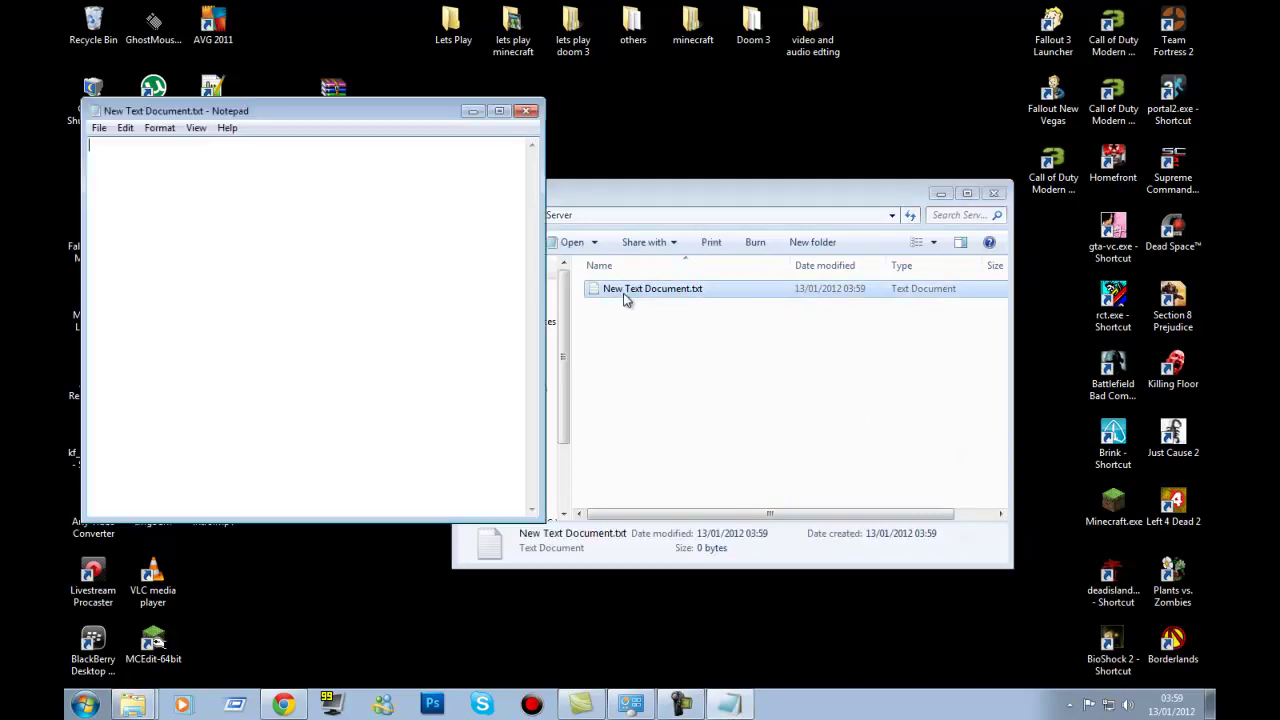
Paste the copied Java 7 startup script into the empty Notepad document, then return to Chrome
right_click(298, 253)
click(334, 323)
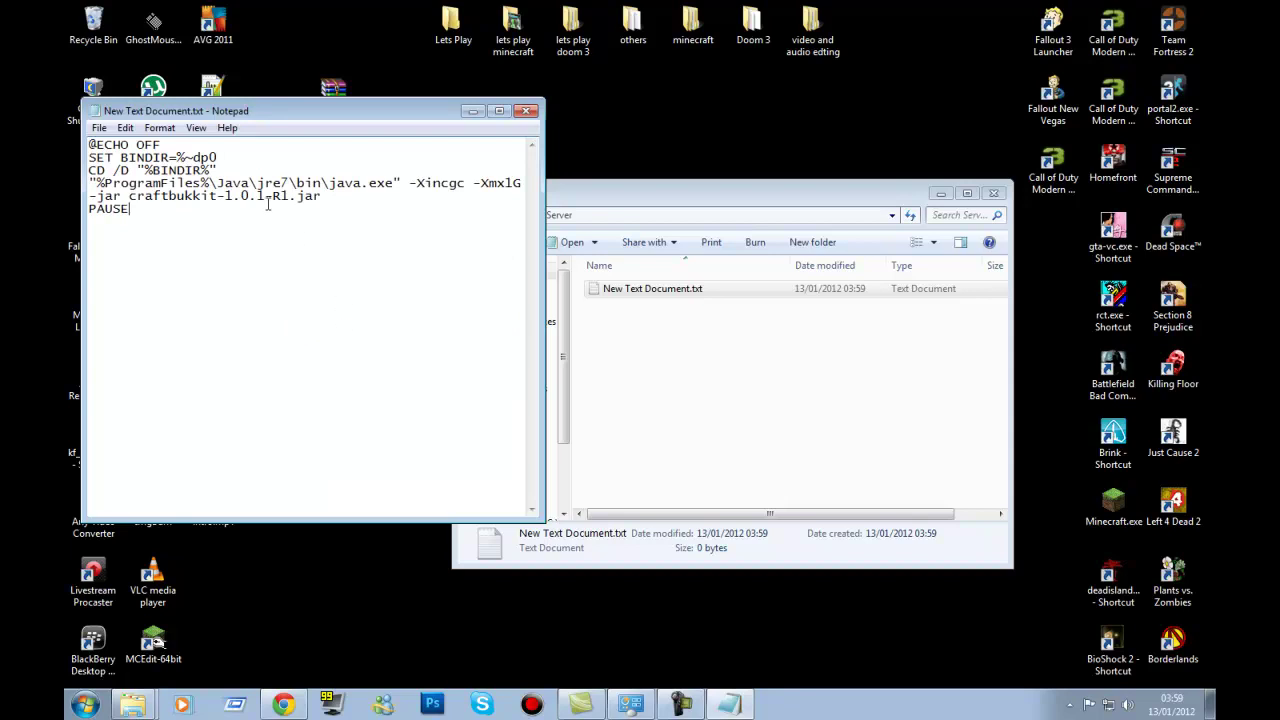
drag(314, 116, 774, 158)
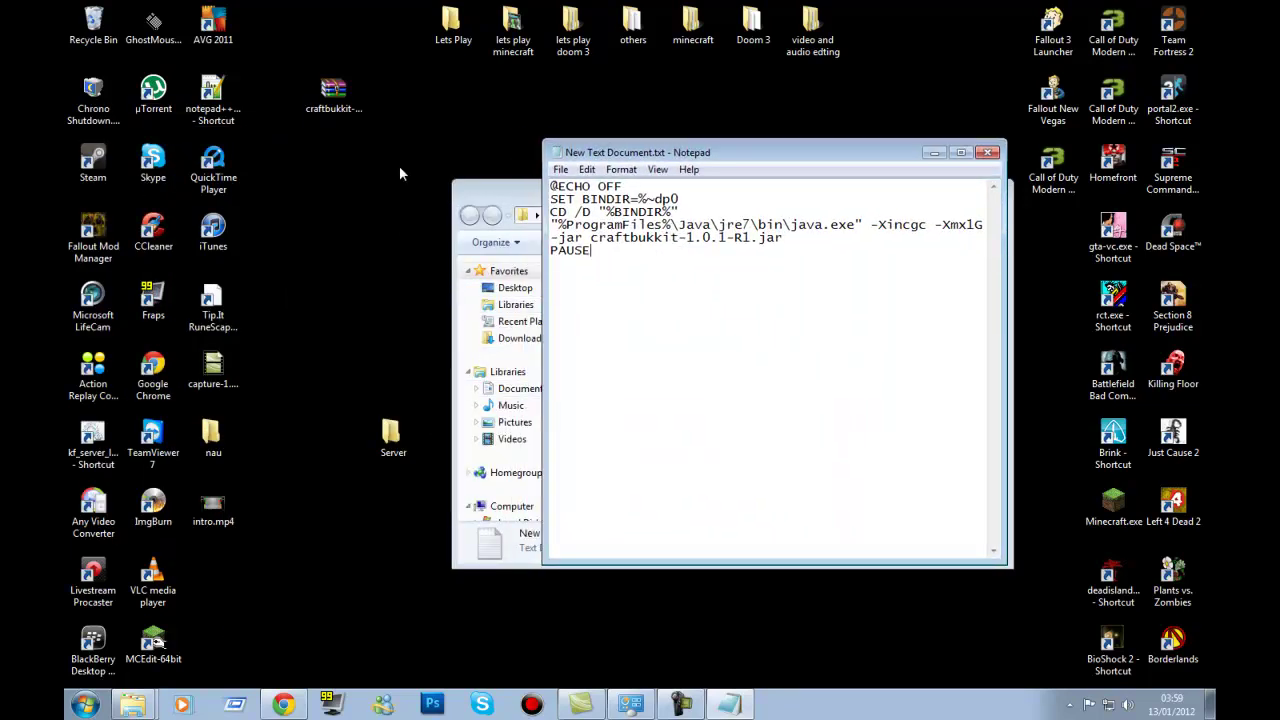
click(283, 705)
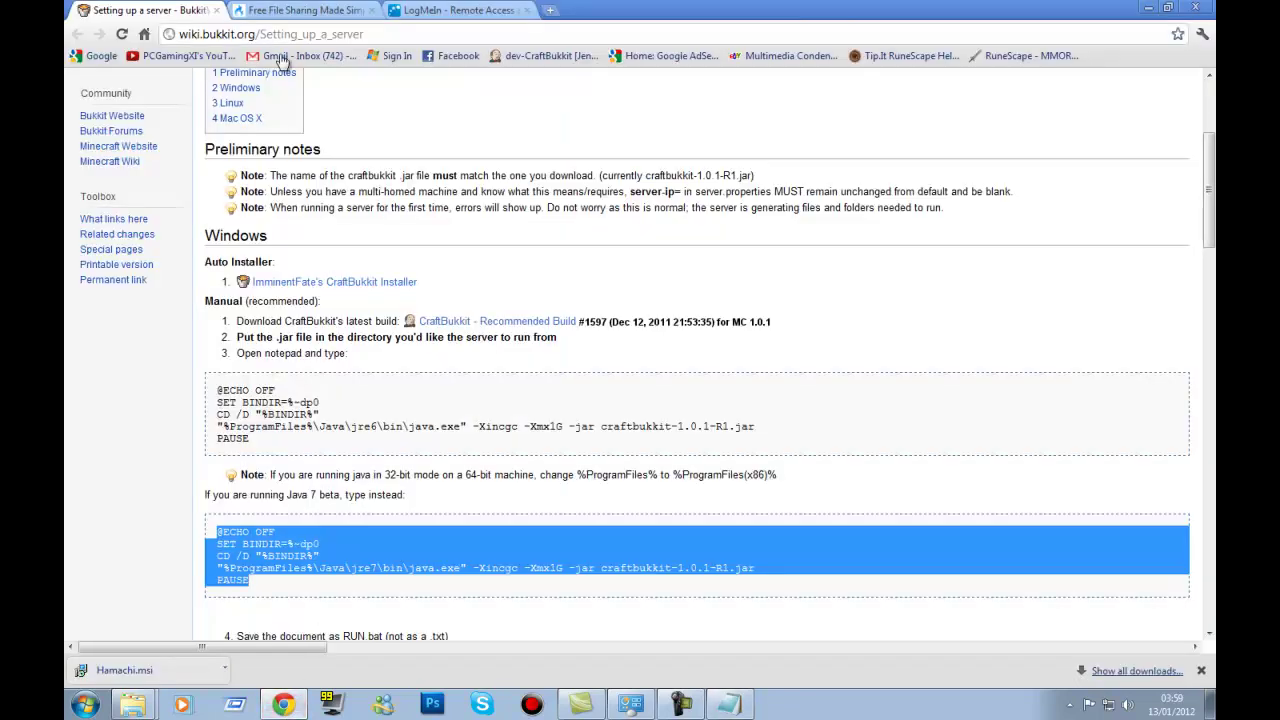
Check the uploaded craftbukkit-1.1-R1-SNAPSHOT.zip name in MediaFire and reposition the zip on the desktop
click(310, 10)
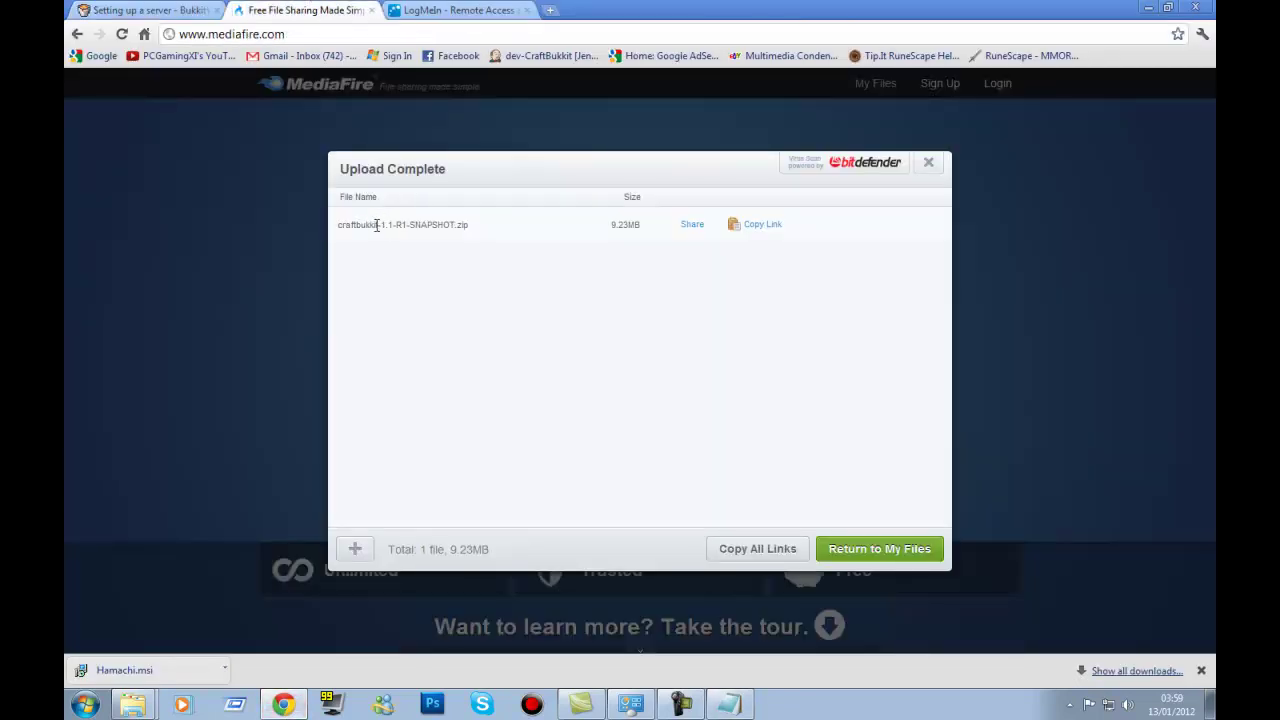
drag(486, 243, 340, 228)
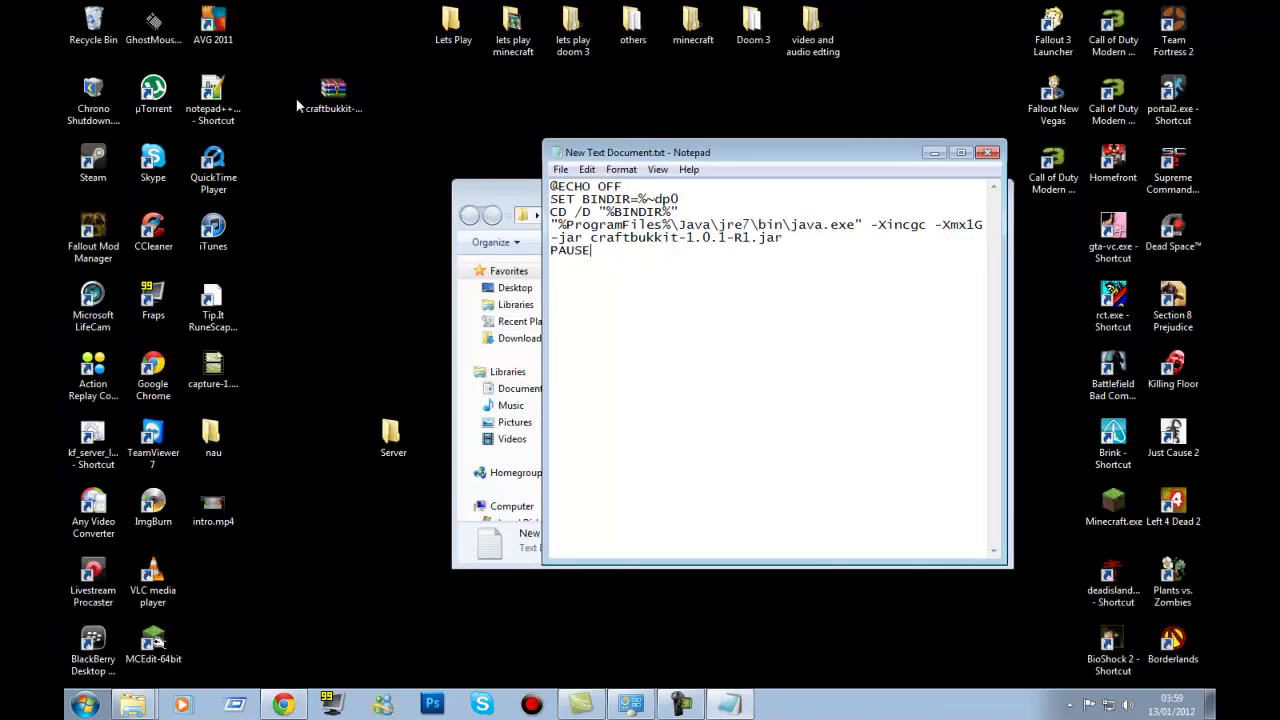
drag(330, 100, 342, 275)
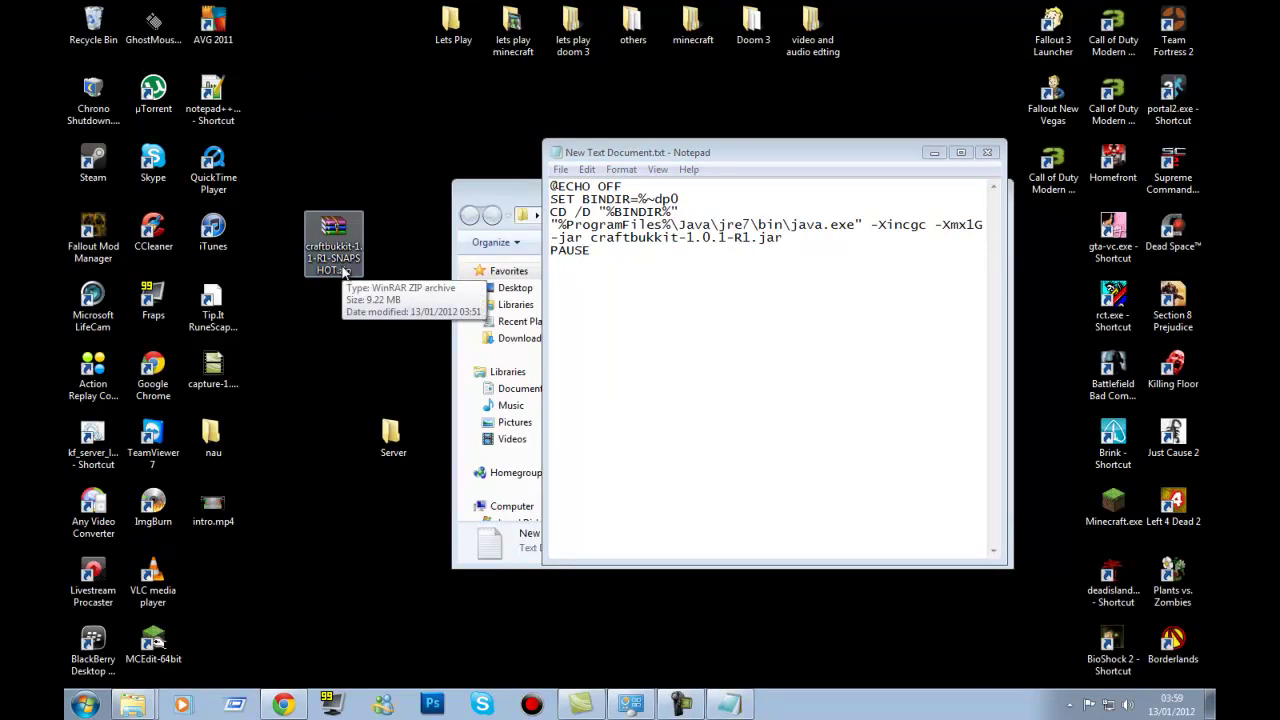
Extract the craftbukkit zip onto the desktop
right_click(342, 272)
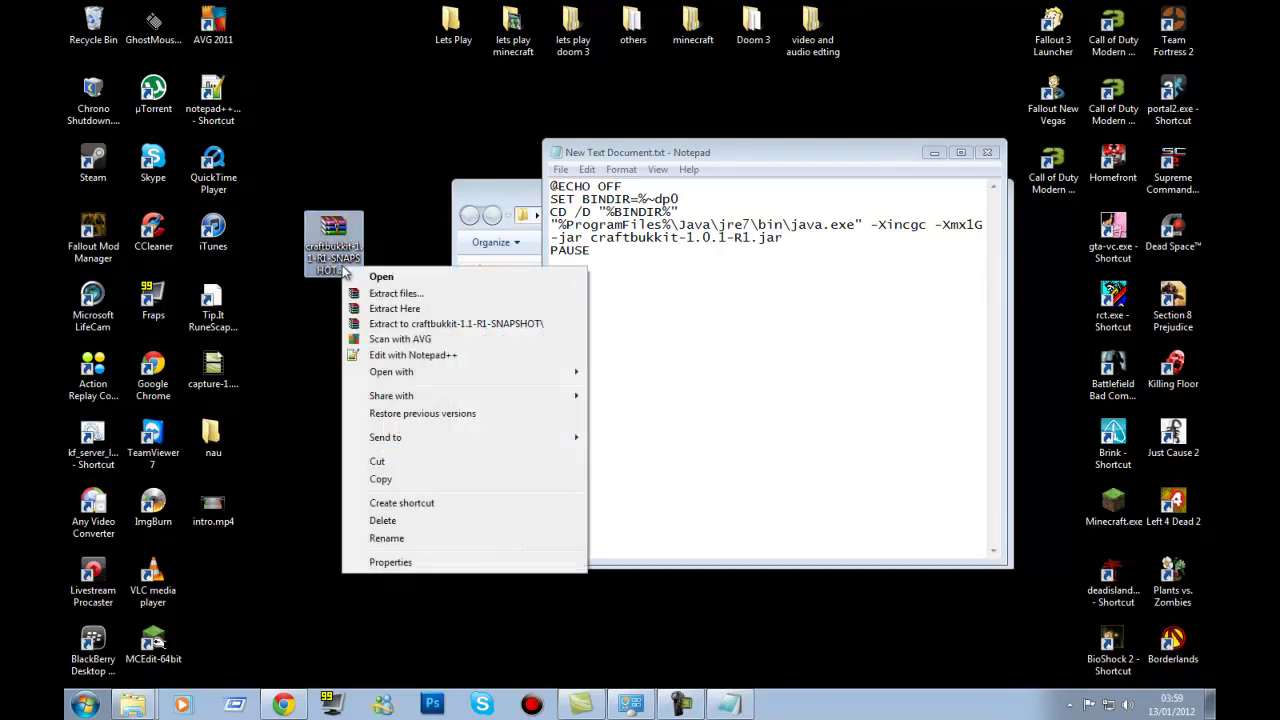
click(390, 309)
drag(225, 590, 285, 565)
Move craftbukkit-1.1-R1-SNAPSHOT.jar into the Server folder and start renaming it
drag(634, 152, 952, 162)
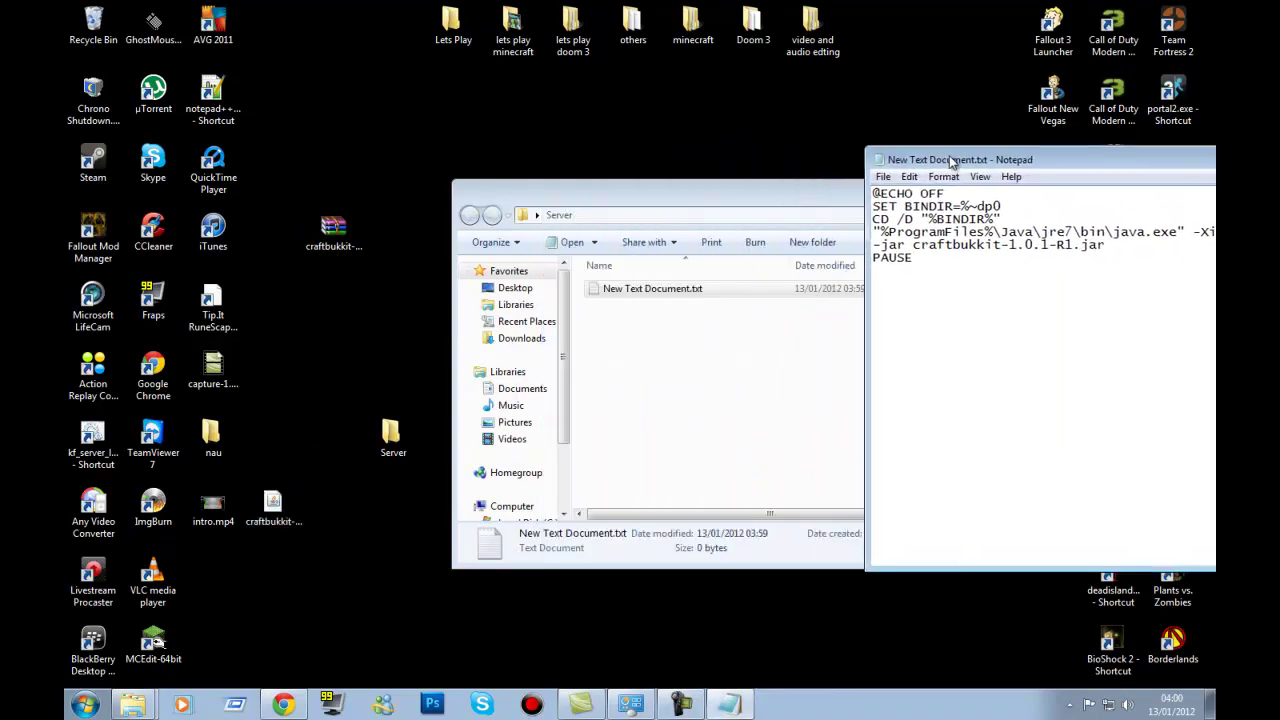
drag(278, 508, 737, 400)
drag(721, 214, 458, 184)
click(490, 347)
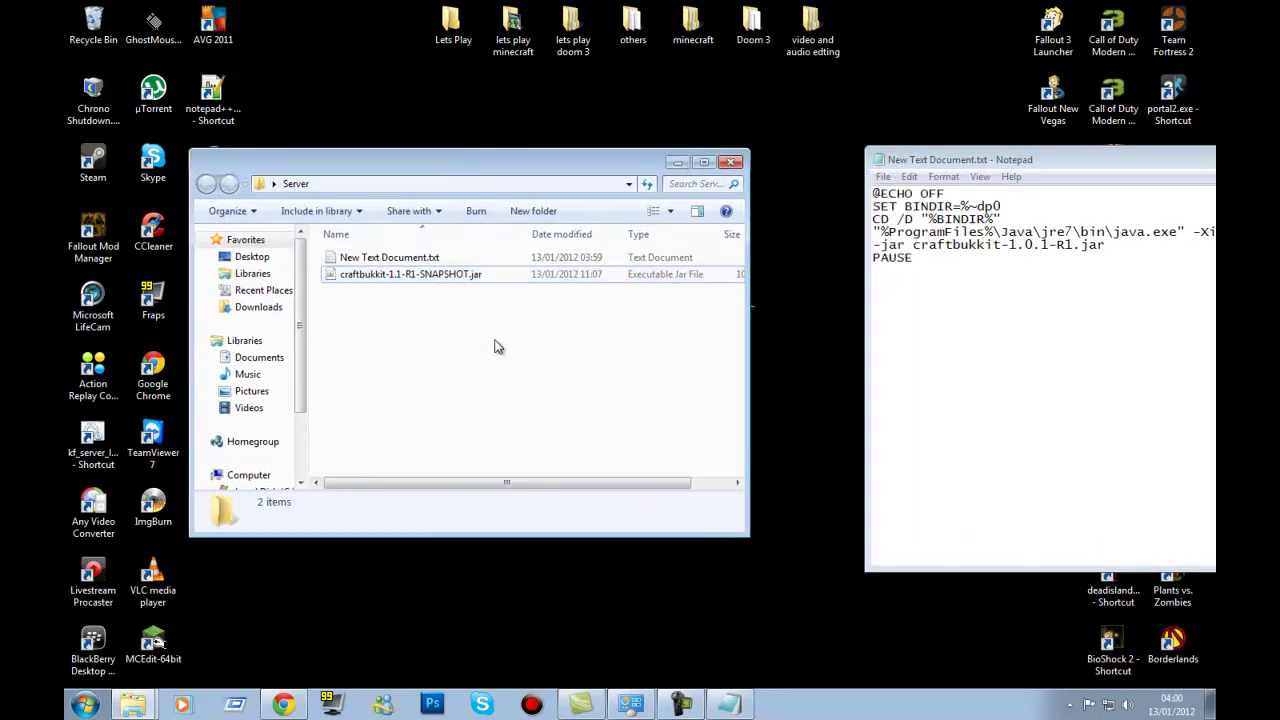
double_click(402, 276)
right_click(402, 276)
click(455, 620)
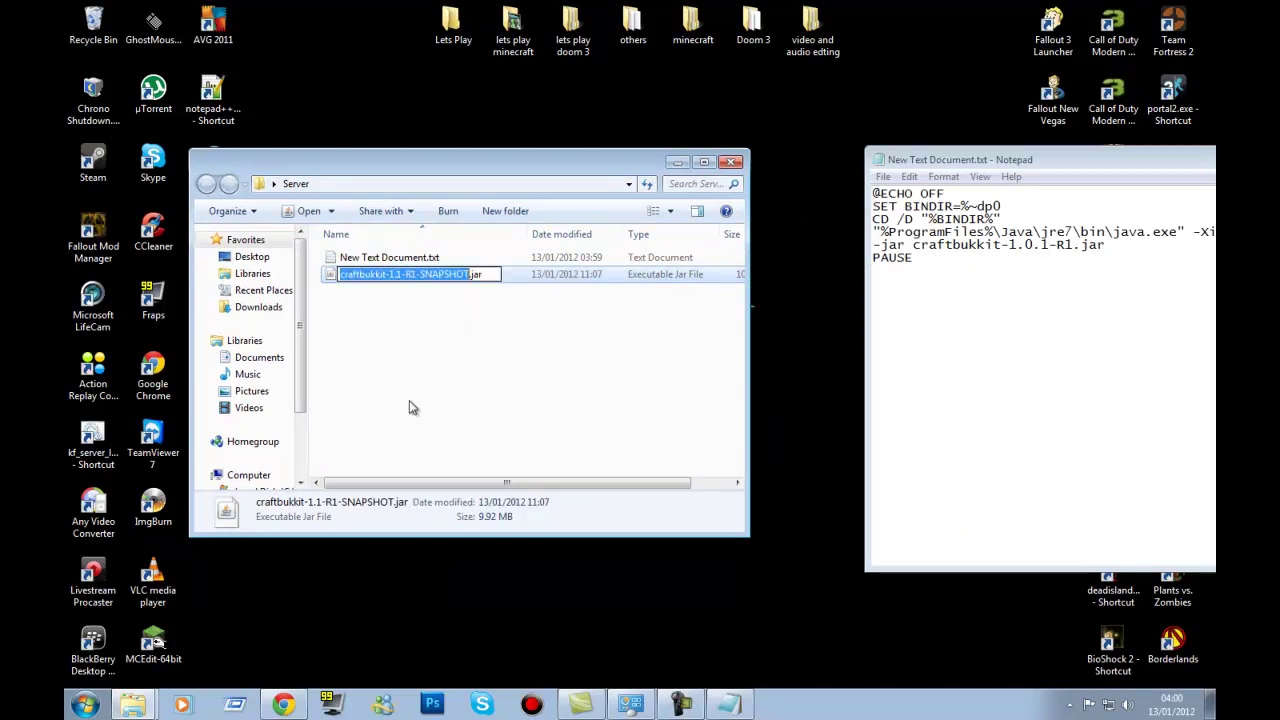
Cancel the rename, leaving craftbukkit-1.1-R1-SNAPSHOT.jar unchanged
key(End)
key(shift+Left)
key(shift+Left)
key(shift+Left)
key(shift+Left)
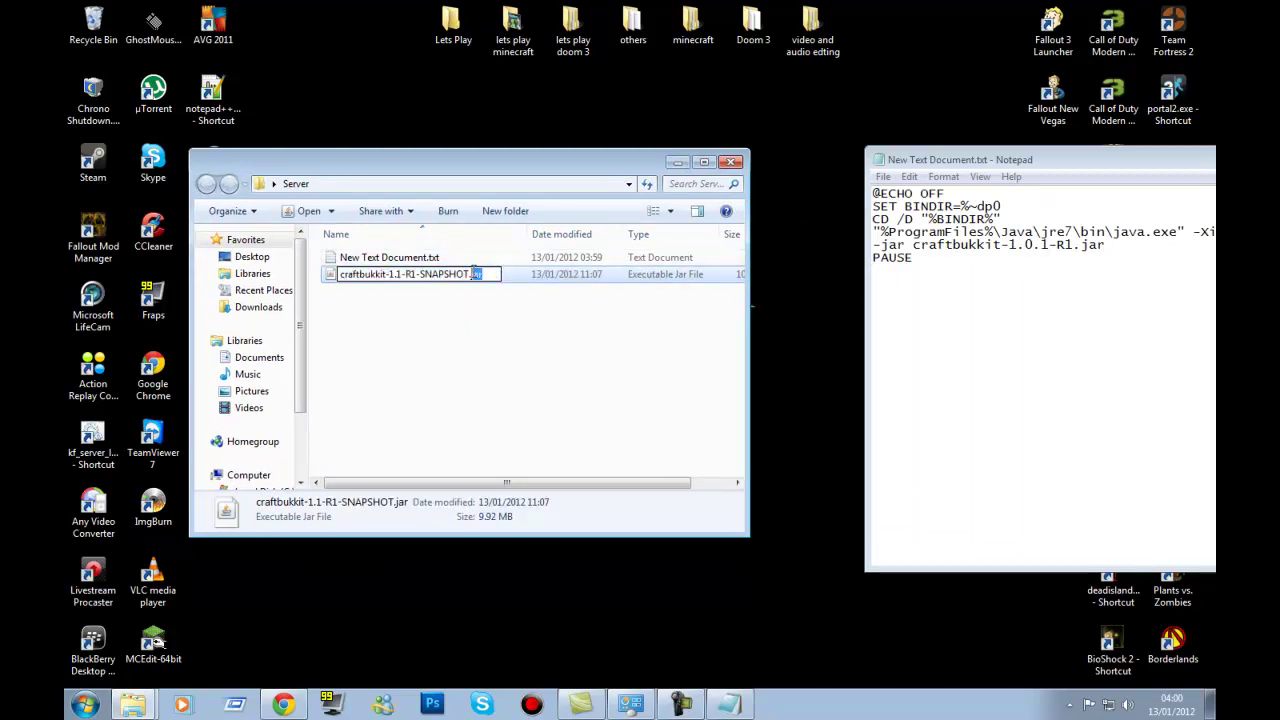
key(Return)
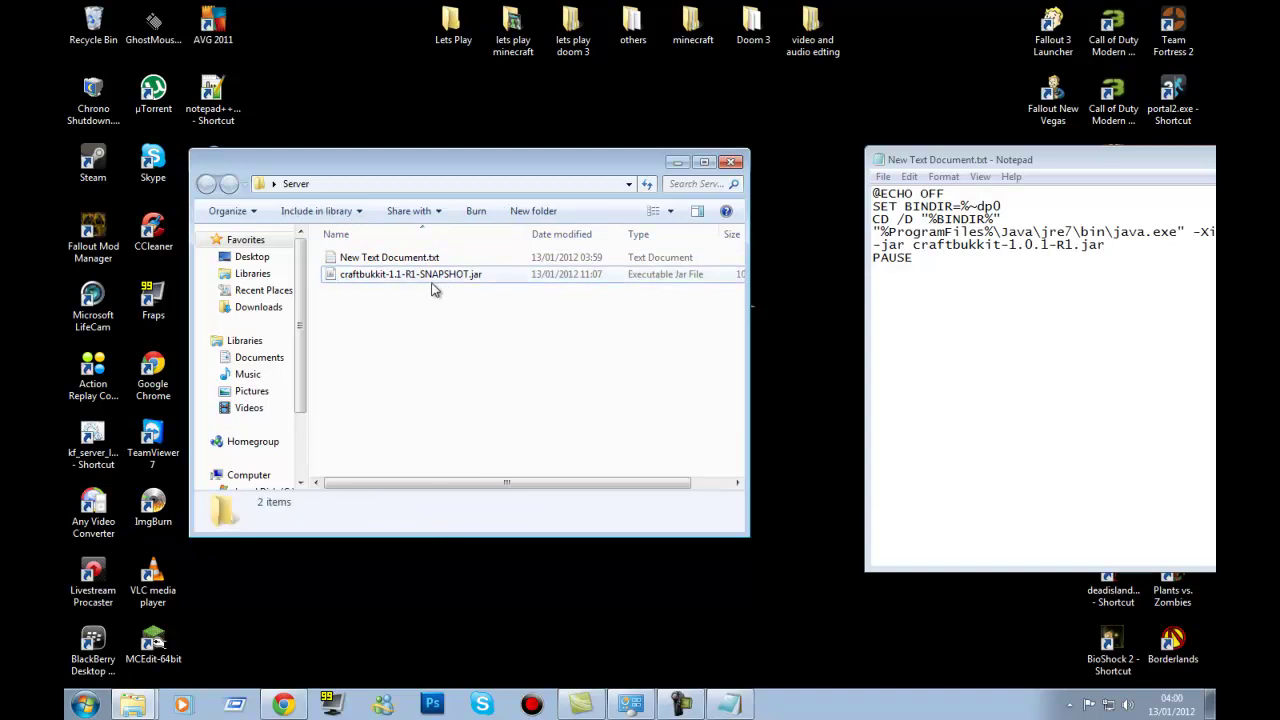
Copy the jar's base name and select the old craftbukkit-1.0.1-R1 name in Notepad
right_click(424, 284)
click(468, 551)
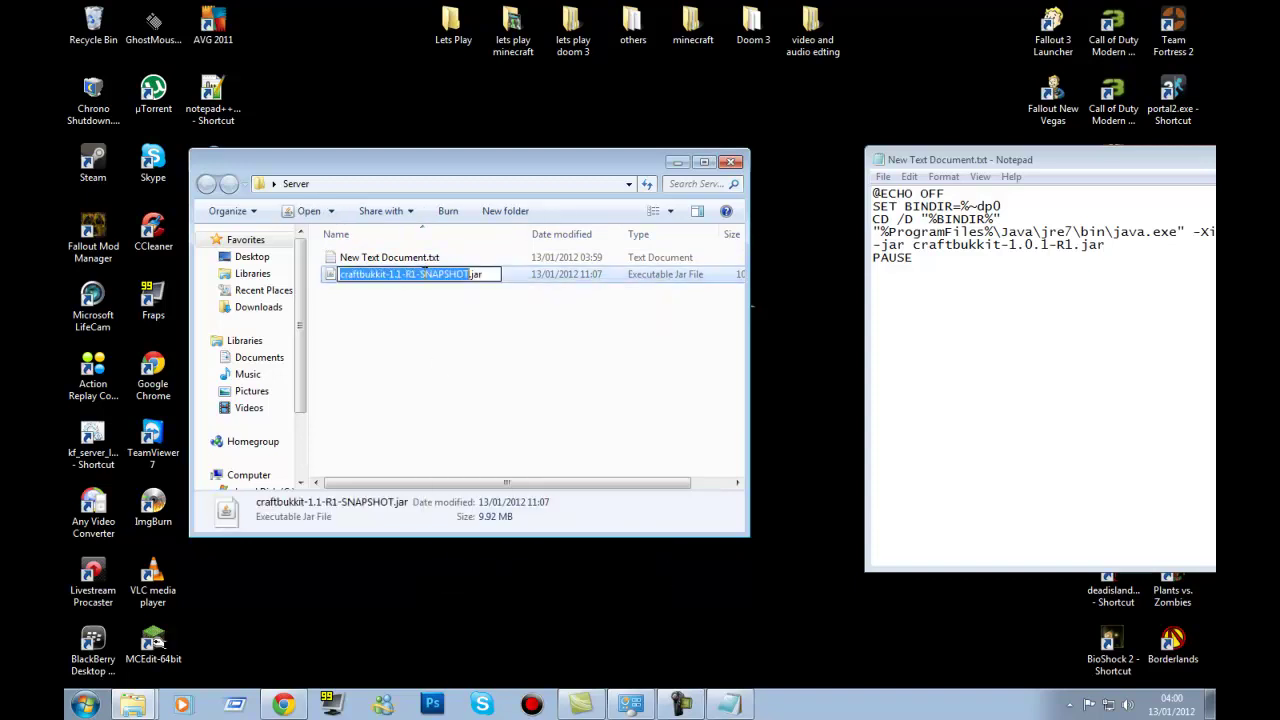
right_click(428, 280)
click(448, 328)
drag(1010, 160, 785, 155)
drag(688, 240, 850, 239)
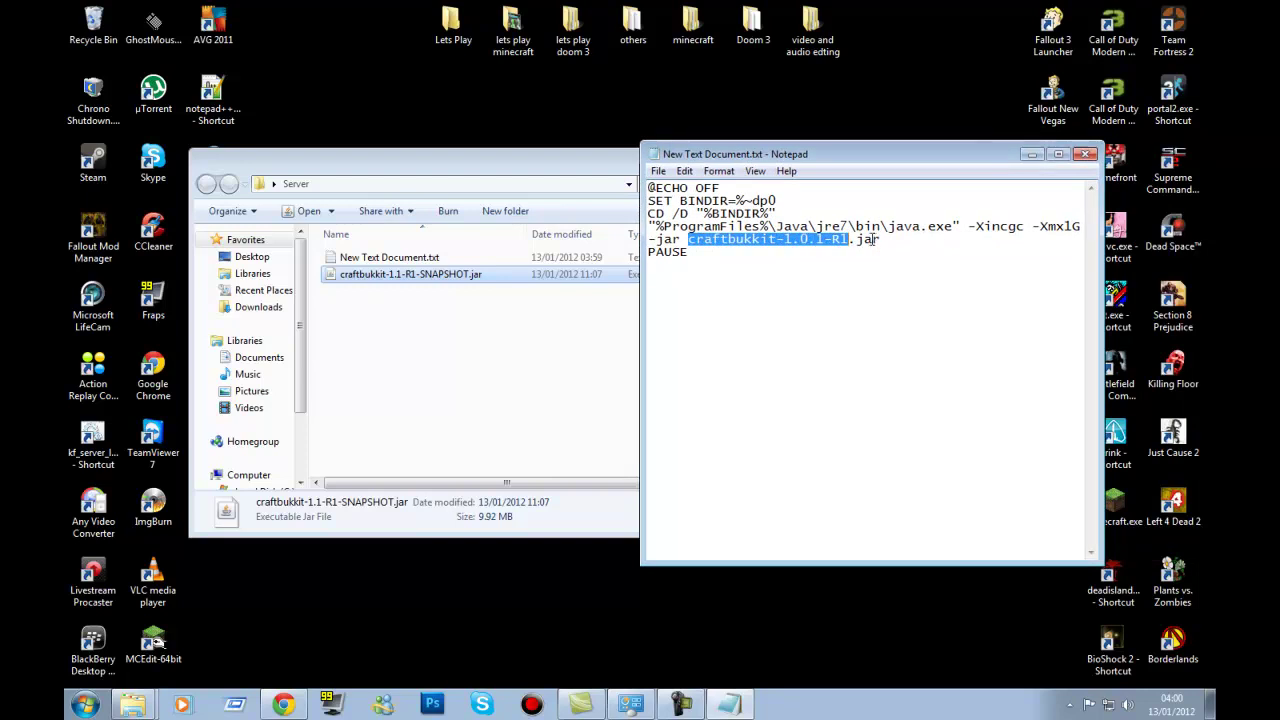
Replace the old jar name with craftbukkit-1.1-R1-SNAPSHOT and save the script as run Server.bat
right_click(818, 244)
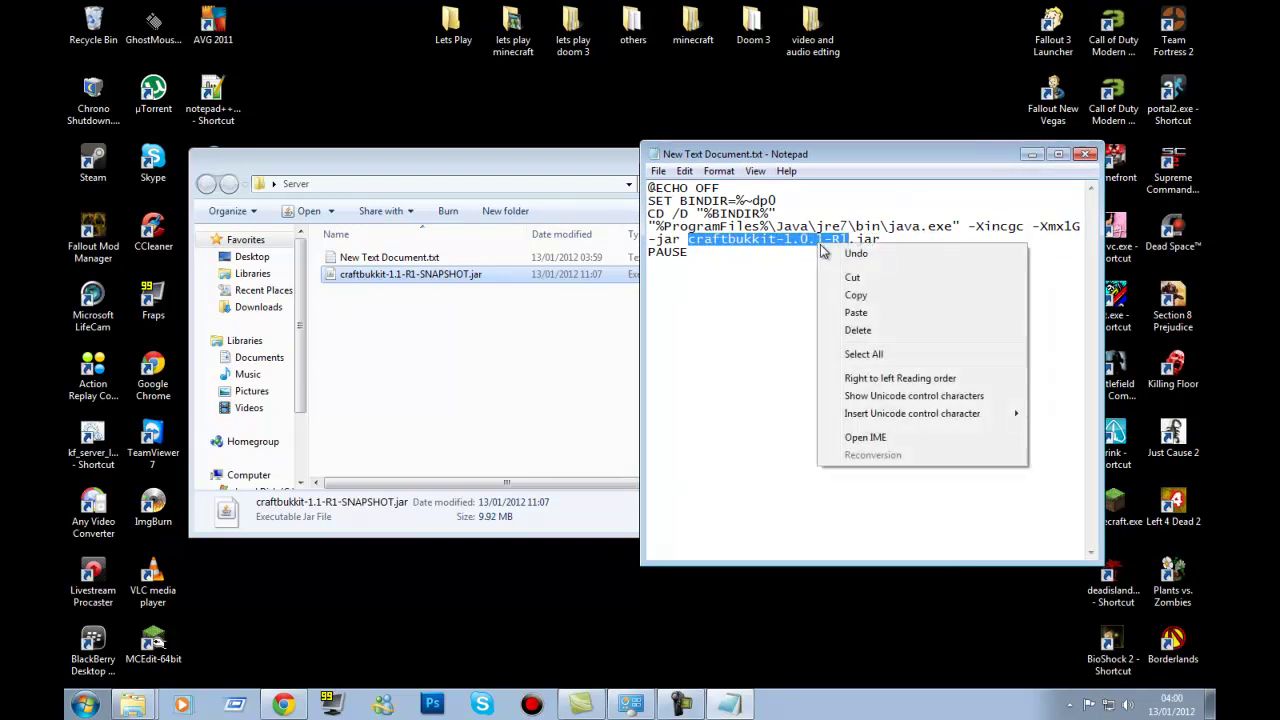
click(857, 313)
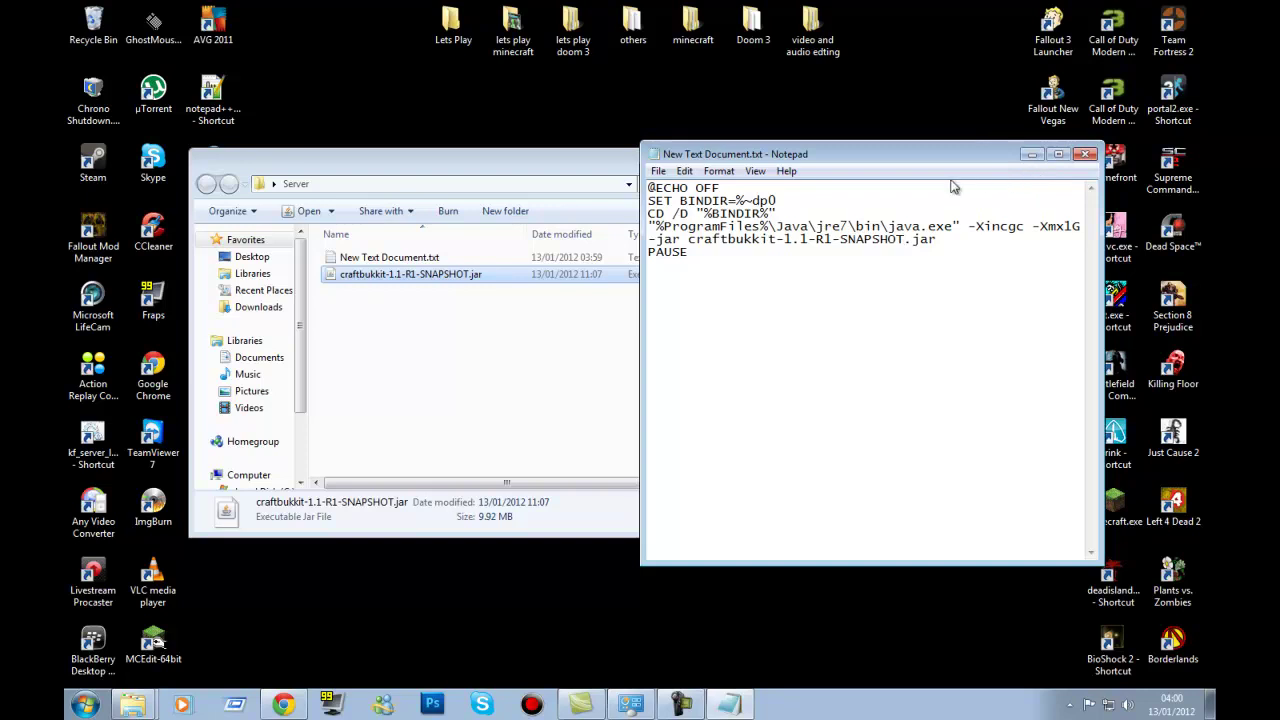
click(658, 171)
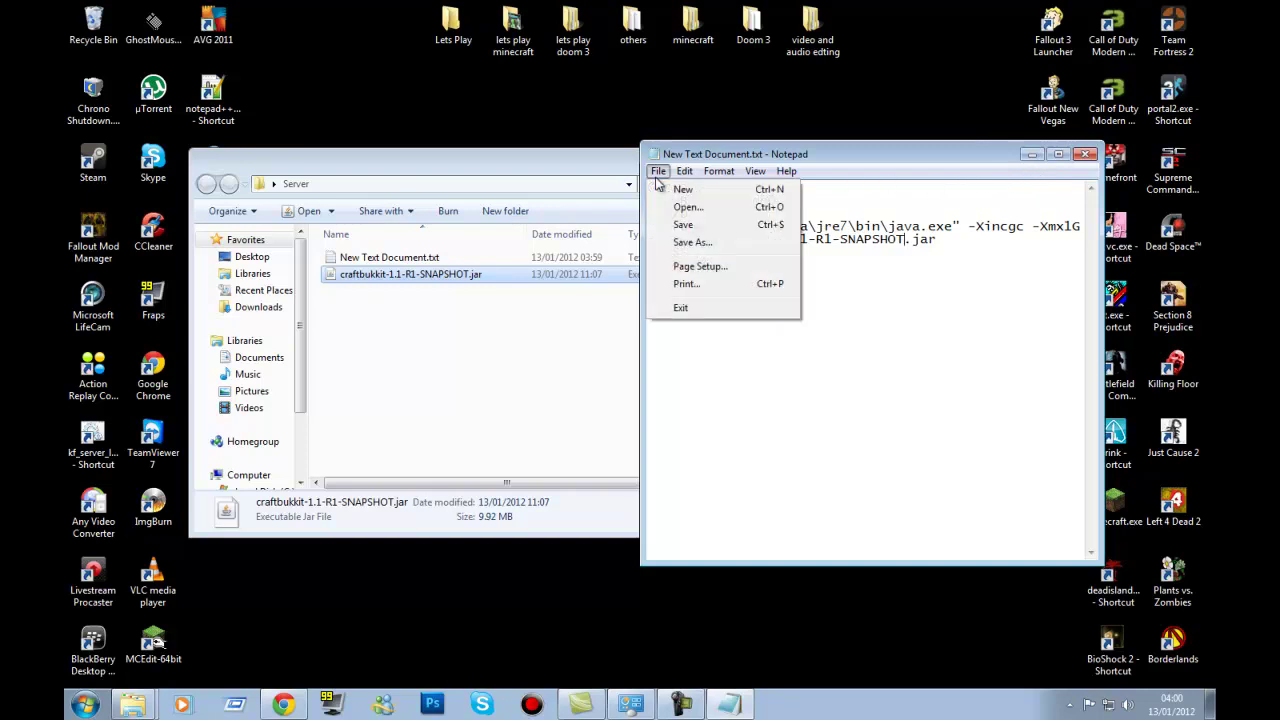
click(693, 246)
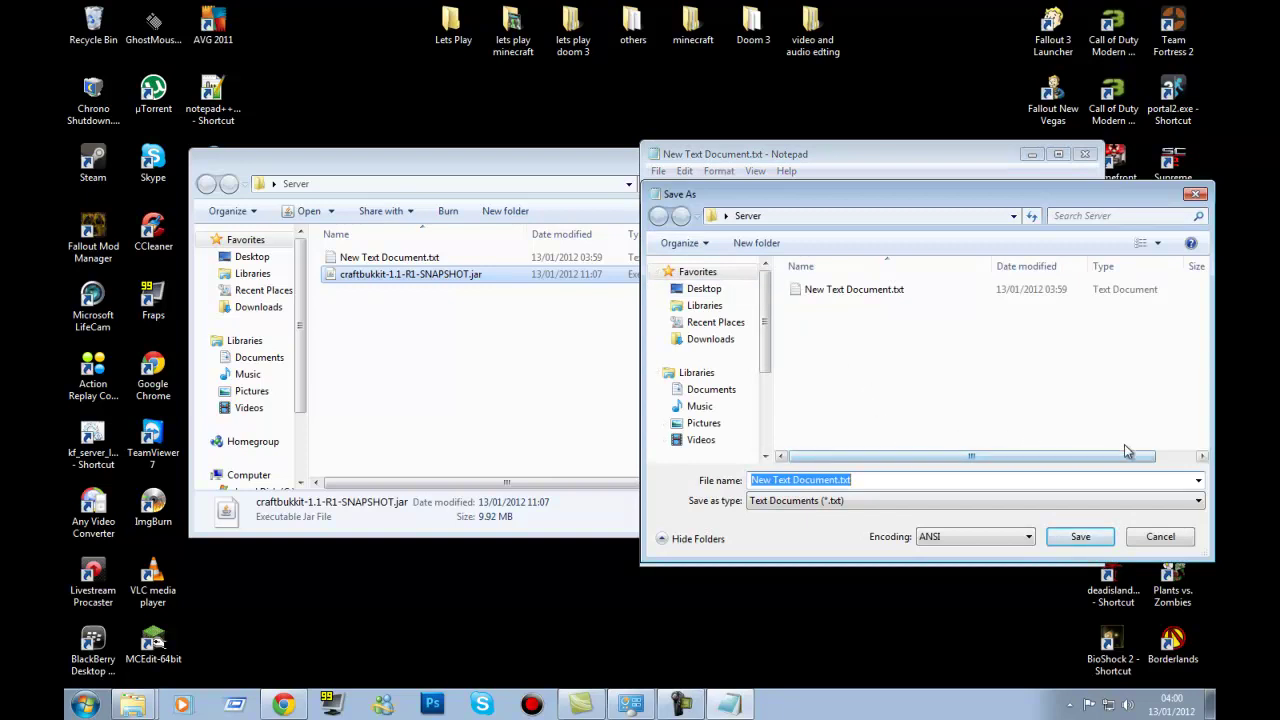
text(Server.bat)
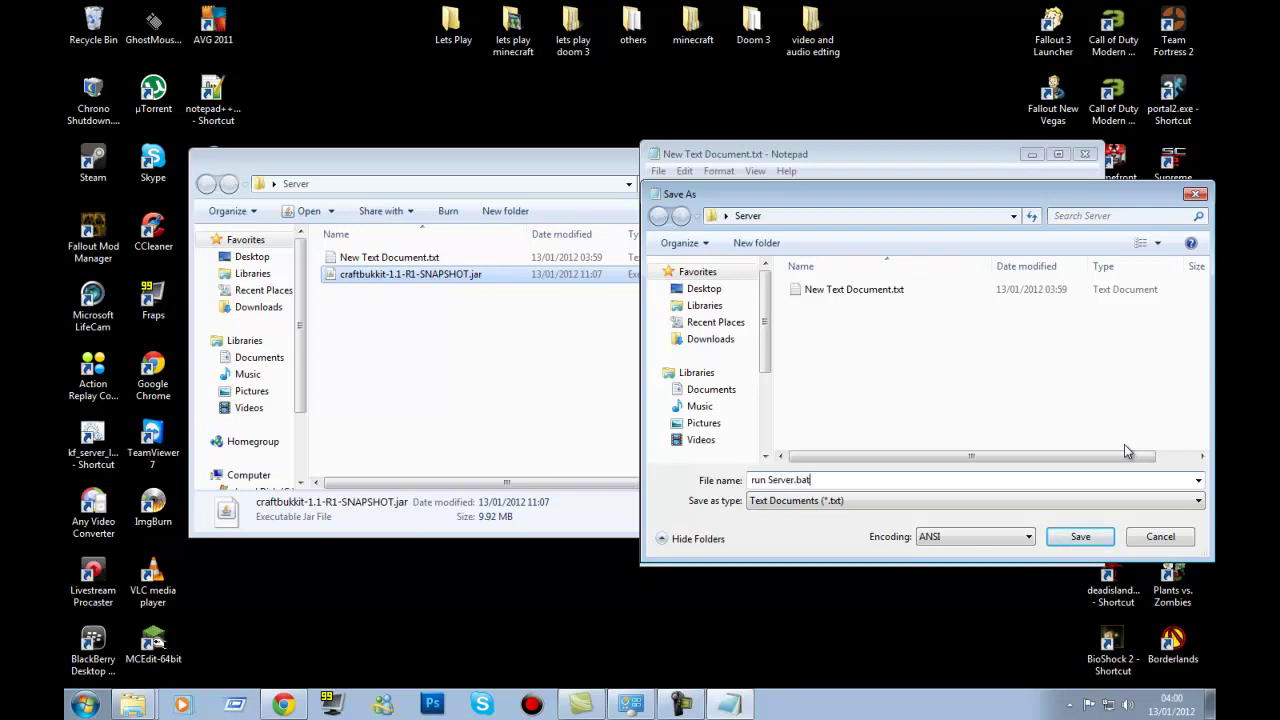
key(Return)
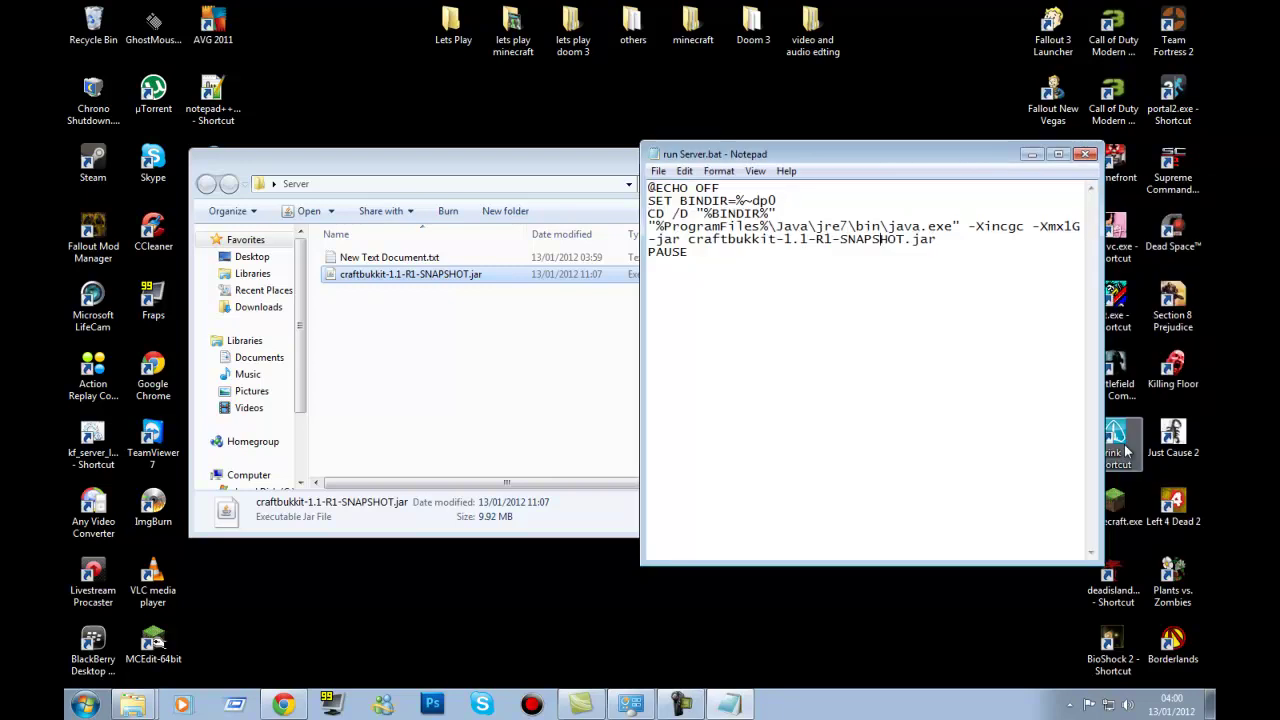
Close the saved script in Notepad and delete the leftover New Text Document.txt
click(1085, 158)
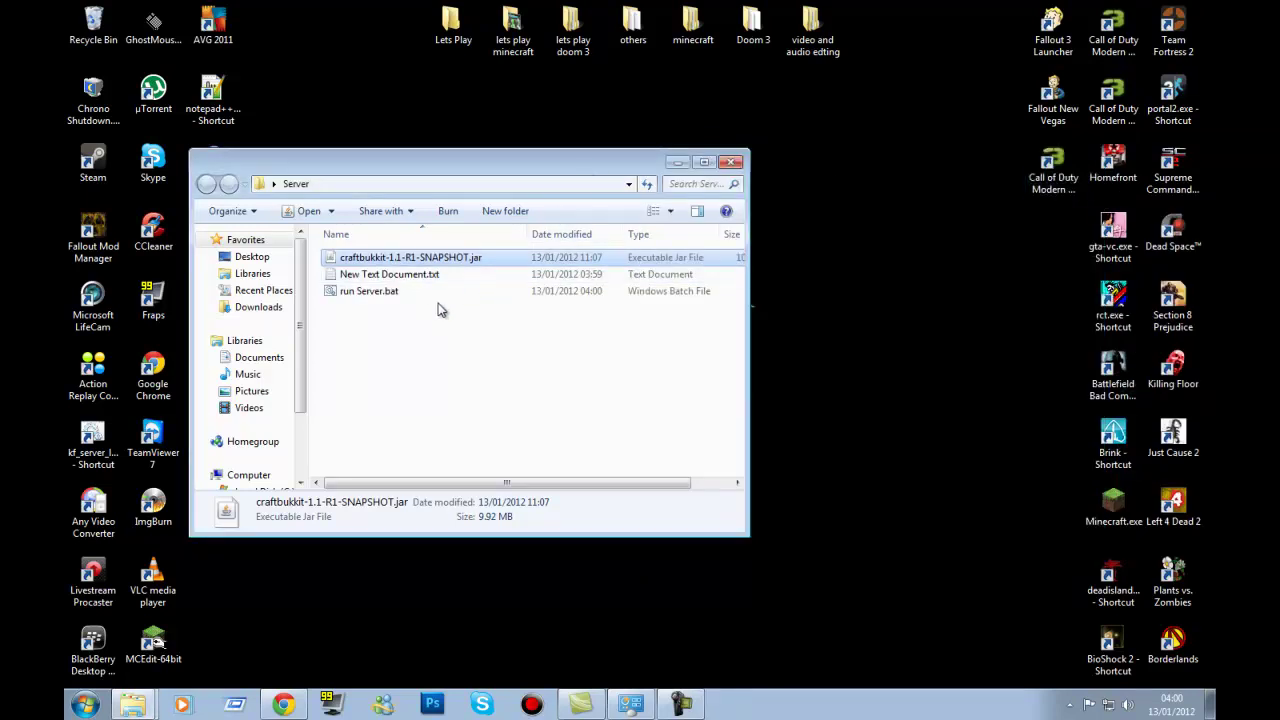
click(409, 289)
click(408, 281)
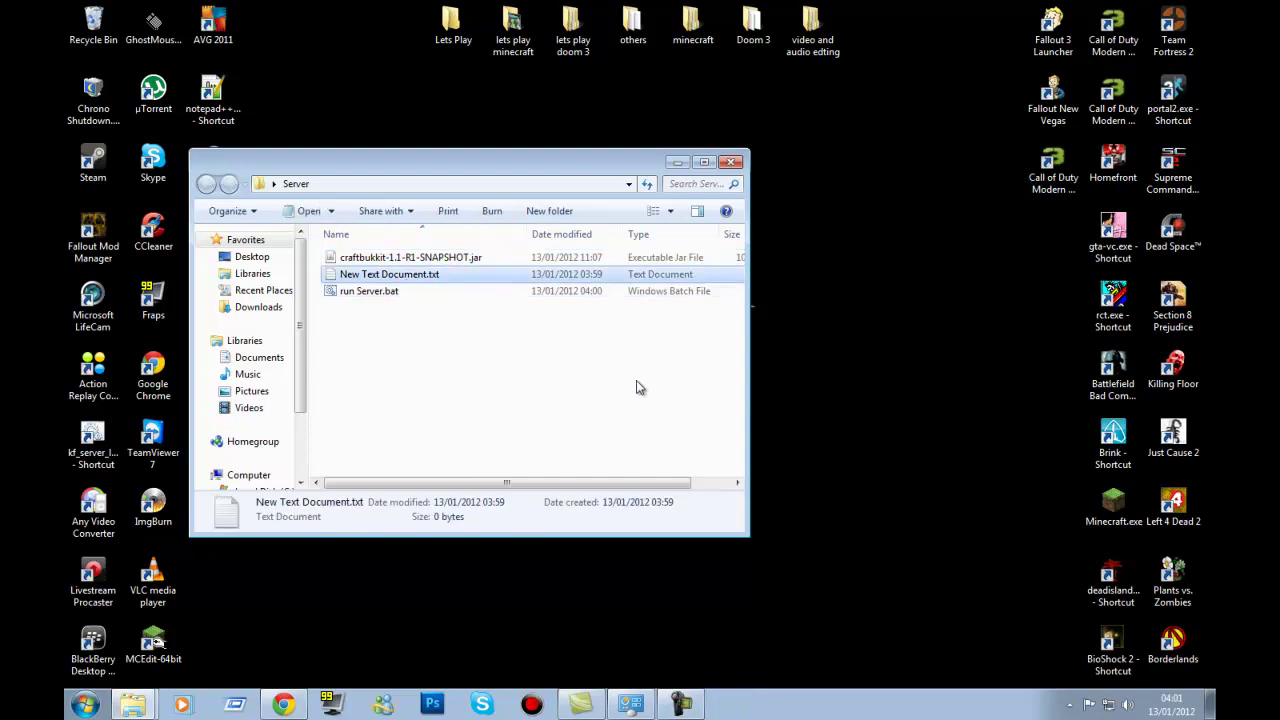
key(Delete)
key(Return)
Run the server startup script, with the Server folder window placed beside the console
drag(588, 174, 803, 177)
mouse_move(663, 180)
mouse_down()
mouse_move(726, 172)
mouse_move(686, 131)
mouse_move(665, 131)
mouse_move(670, 171)
mouse_up()
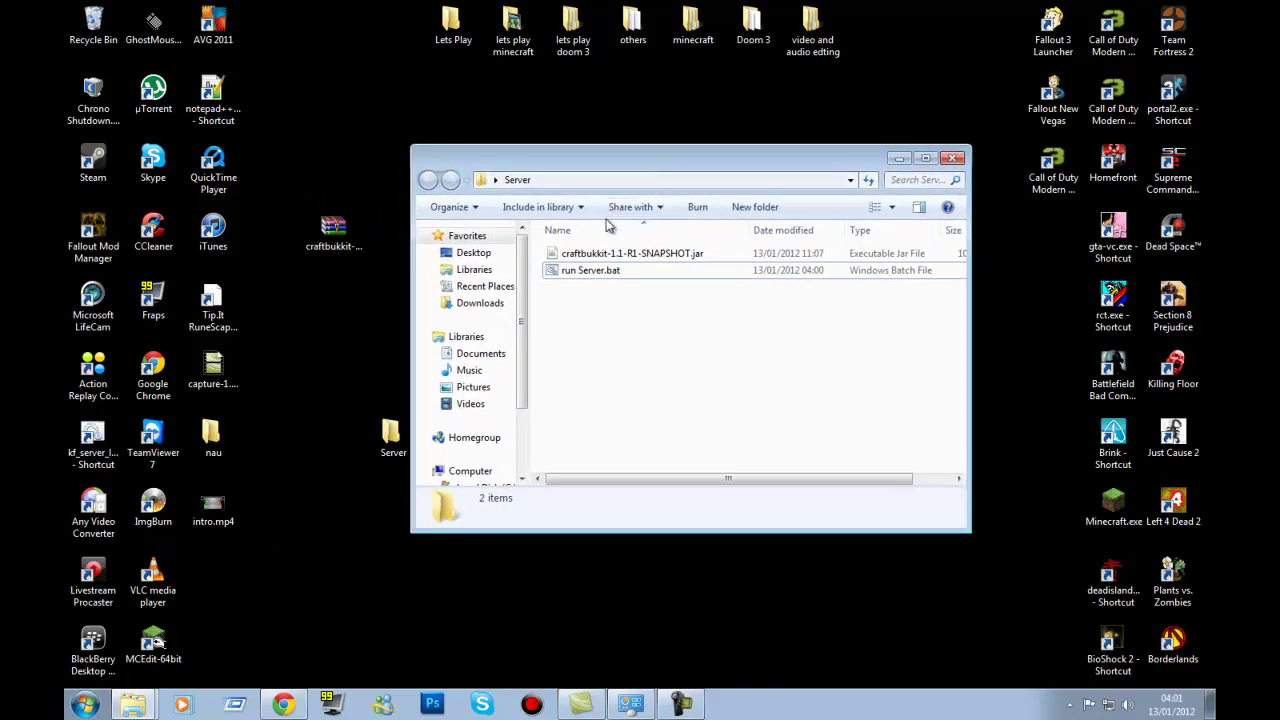
double_click(585, 270)
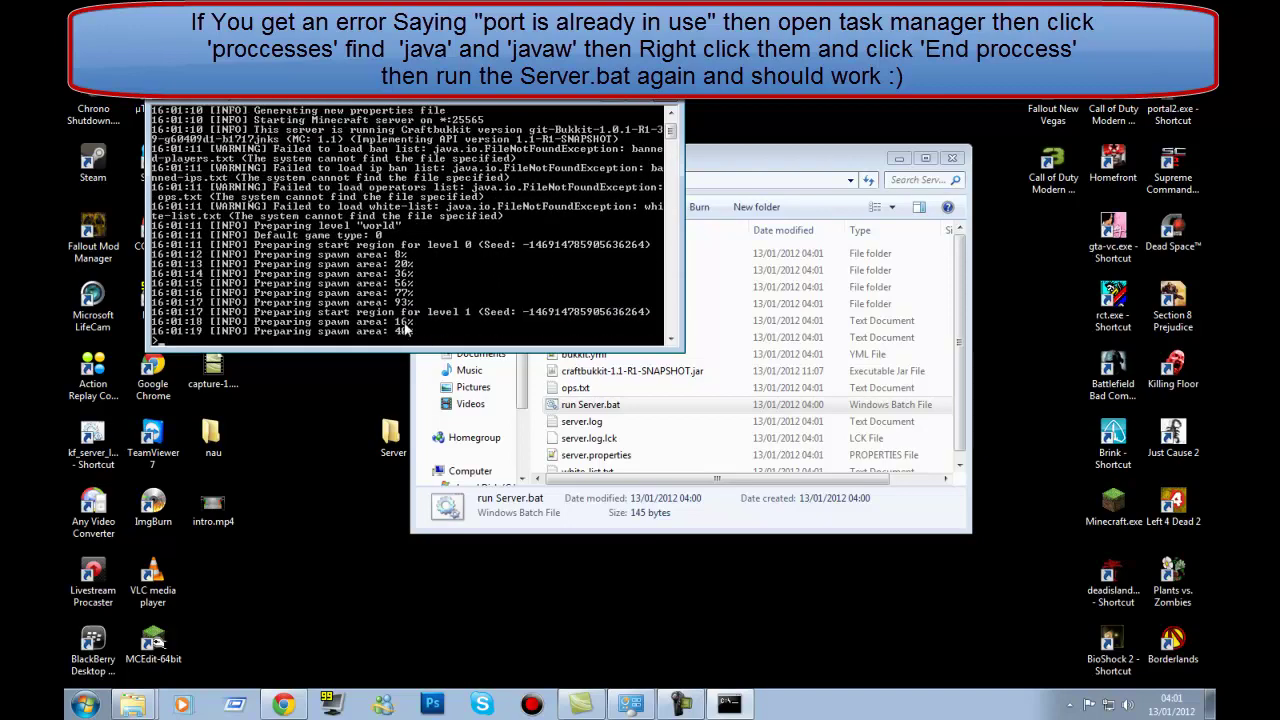
drag(769, 160, 853, 151)
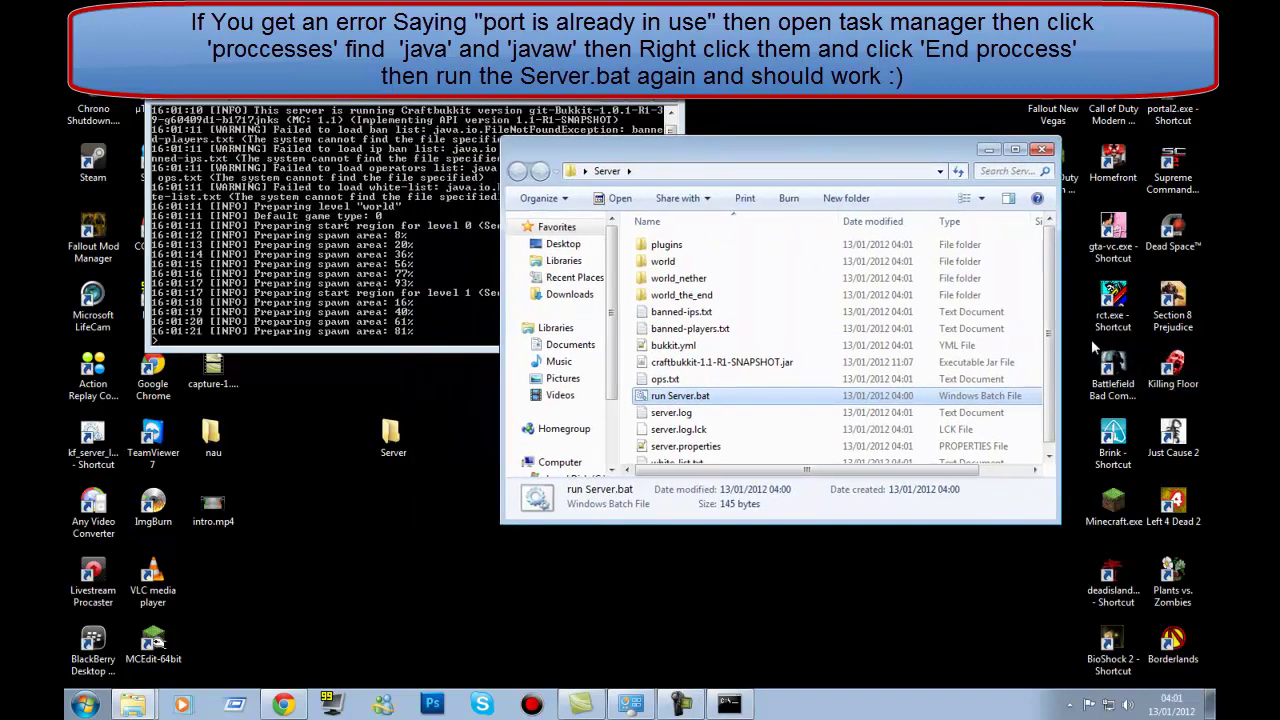
scroll(1050, 258, down, 1)
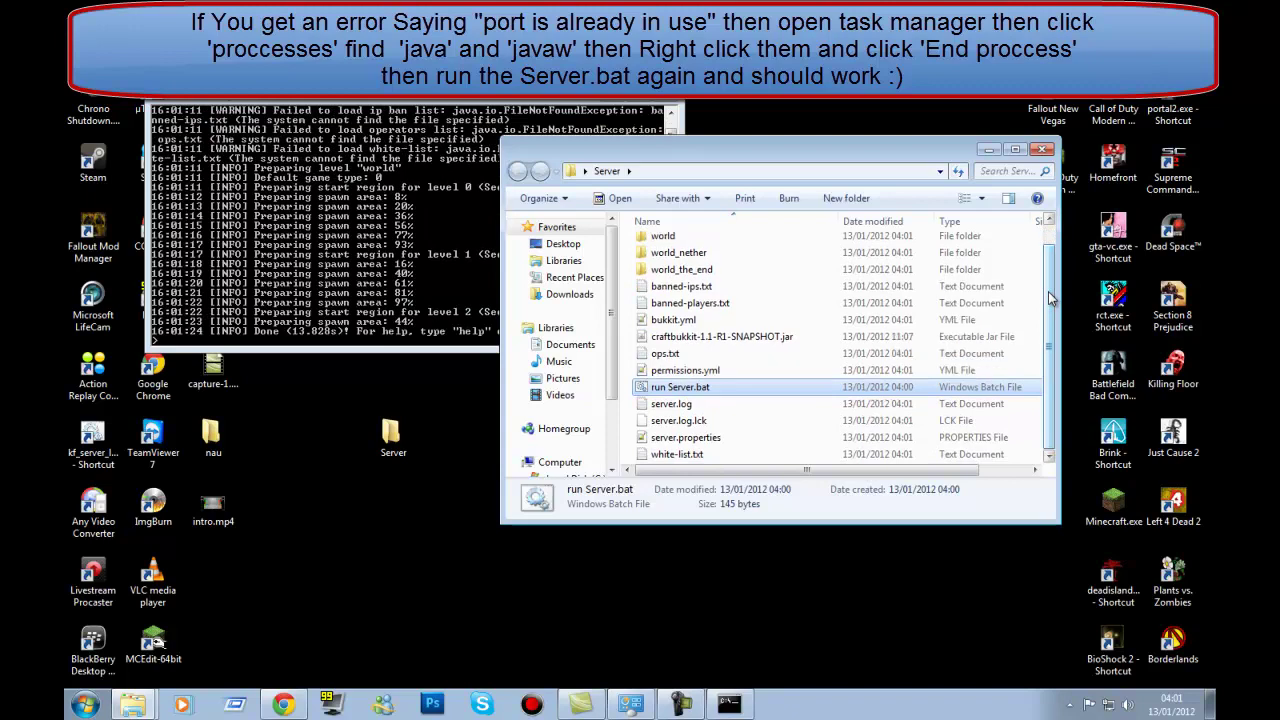
scroll(905, 392, up, 1)
scroll(905, 395, down, 1)
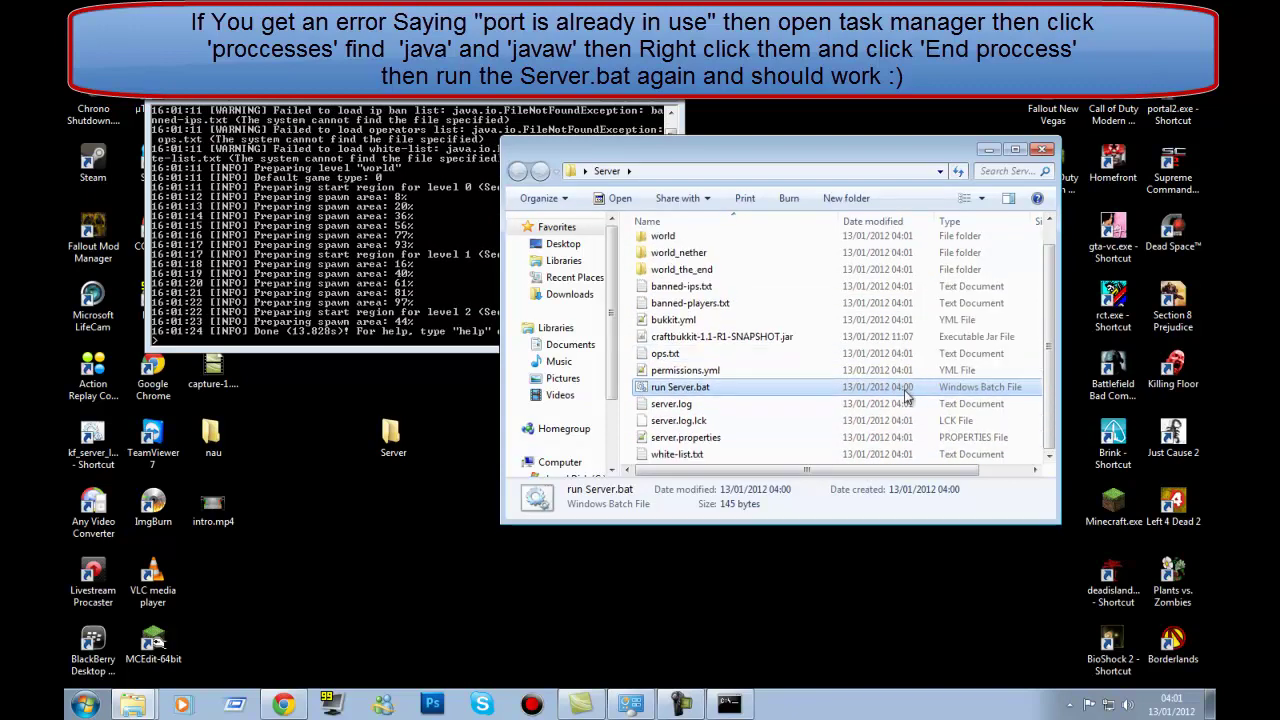
Enter stop in the server console and close it once the server has shut down
click(398, 243)
text(stop)
key(Return)
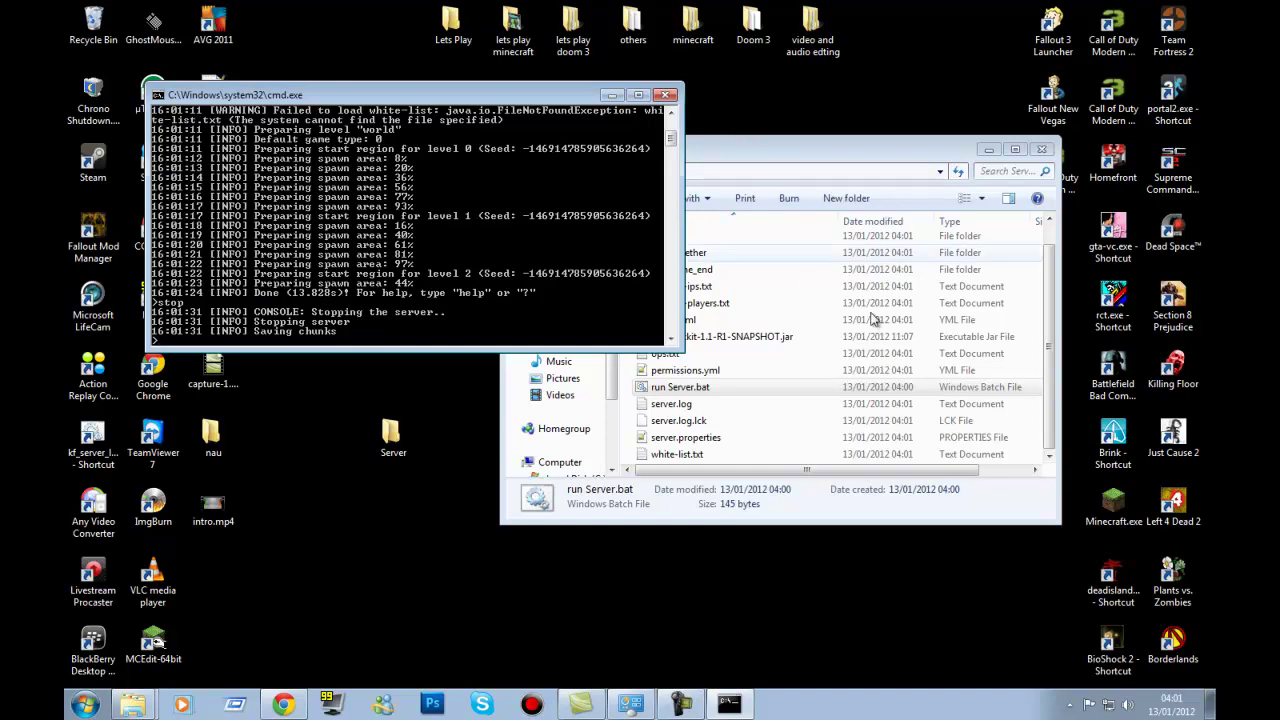
drag(1047, 372, 1046, 350)
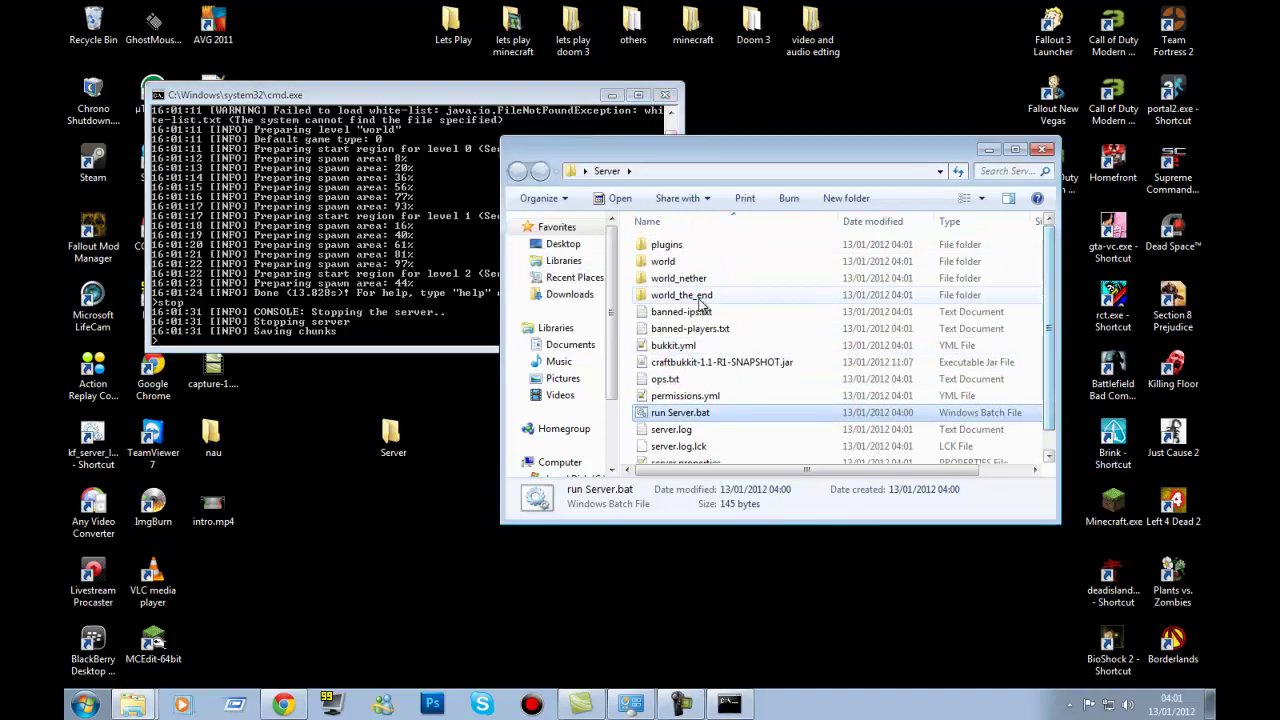
scroll(710, 353, down, 1)
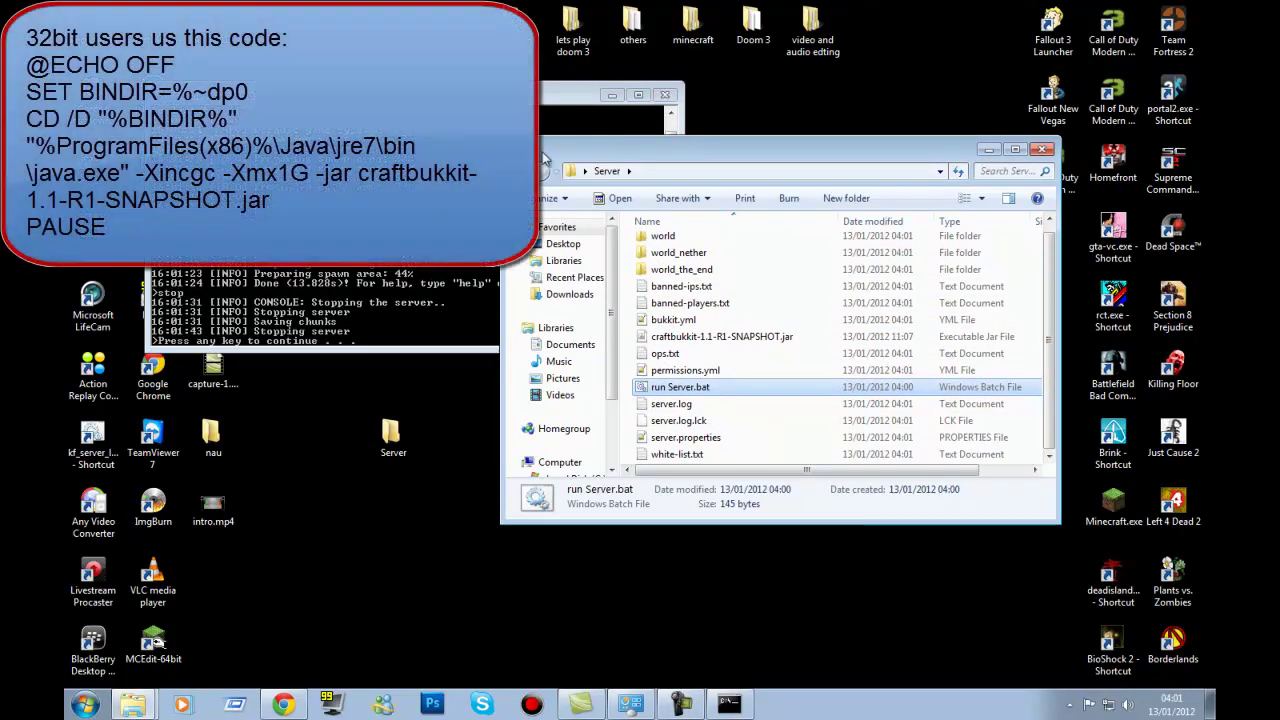
scroll(668, 97, up, 1)
click(668, 96)
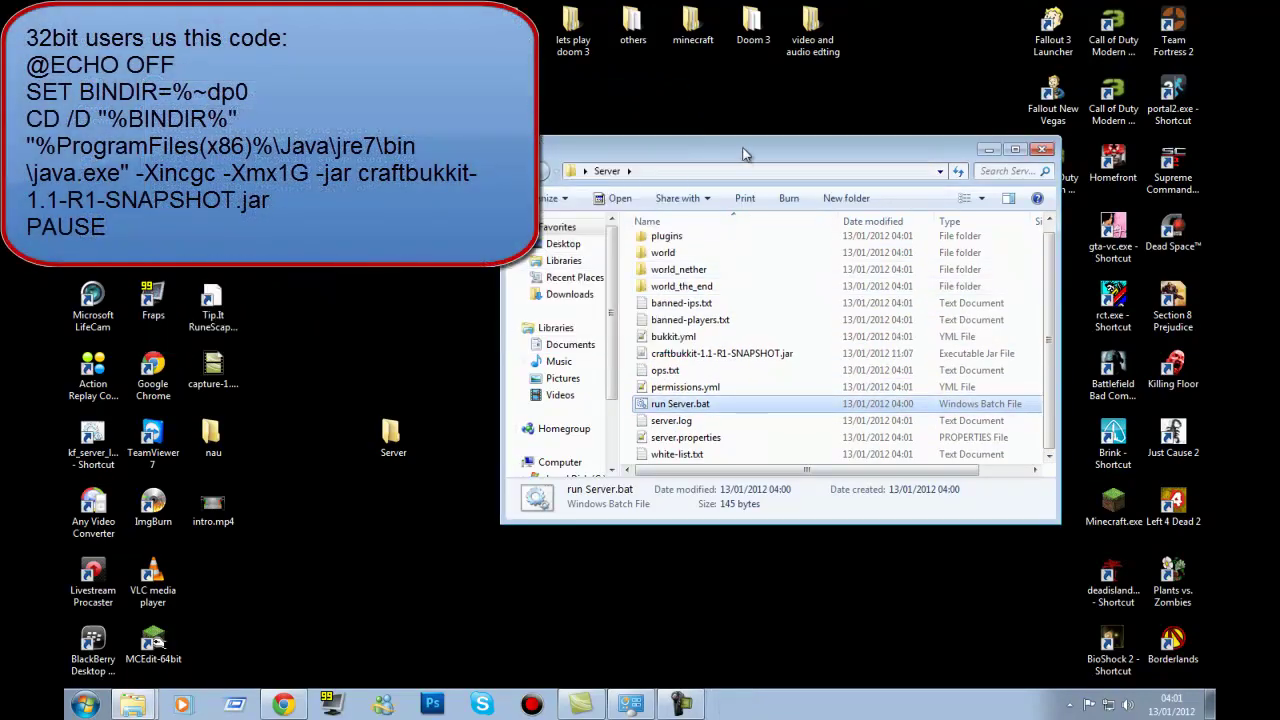
drag(760, 150, 890, 138)
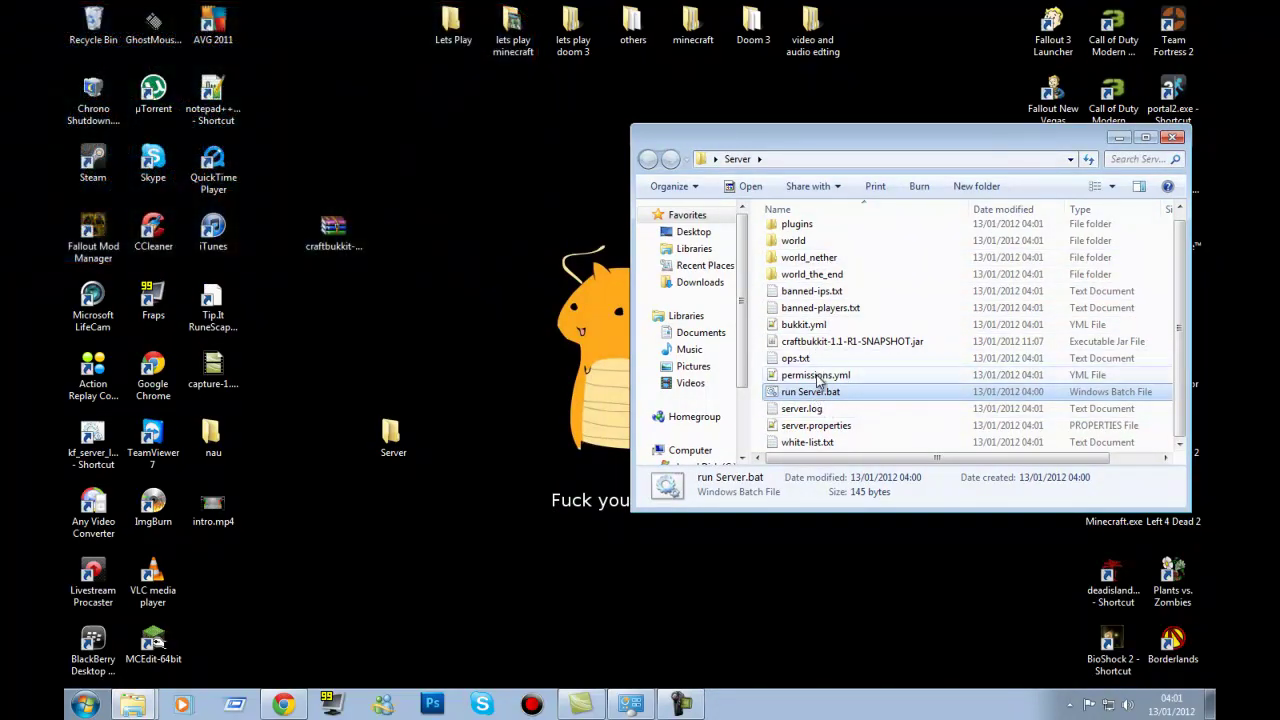
Add (x86) after %ProgramFiles in run Server.bat's Java path, save, and test-launch the server
click(817, 376)
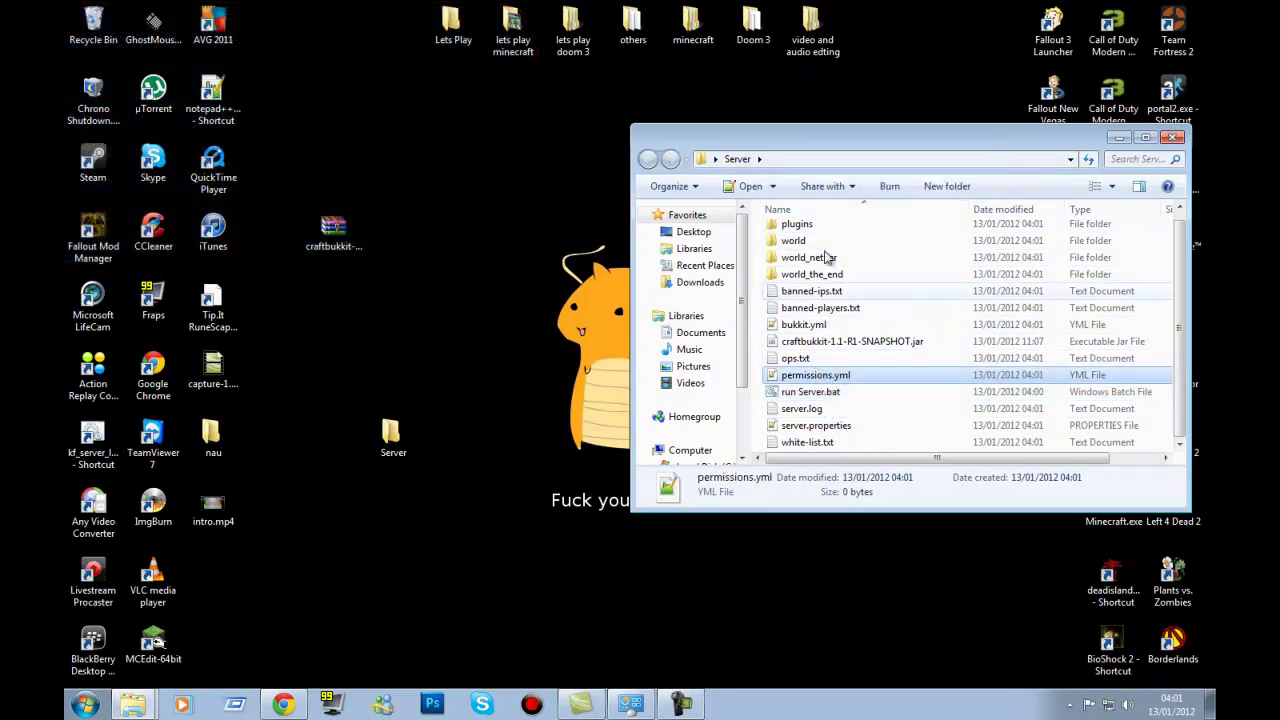
click(822, 392)
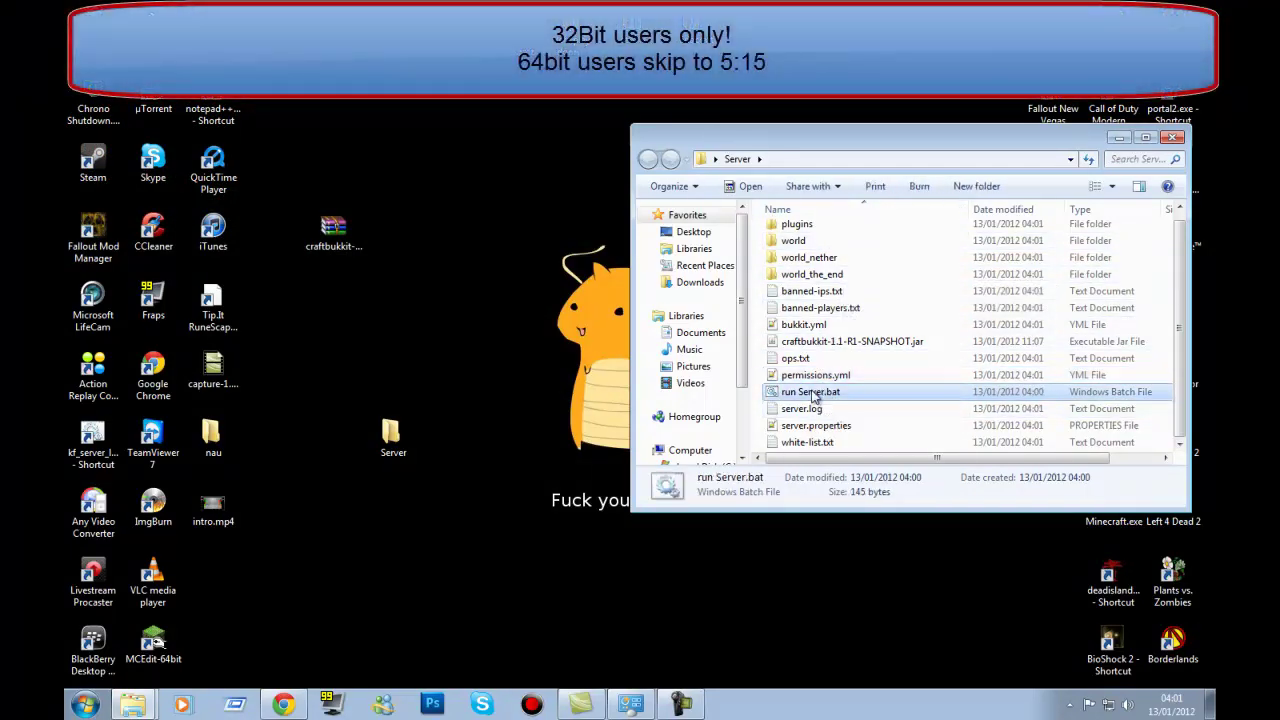
right_click(813, 396)
click(845, 46)
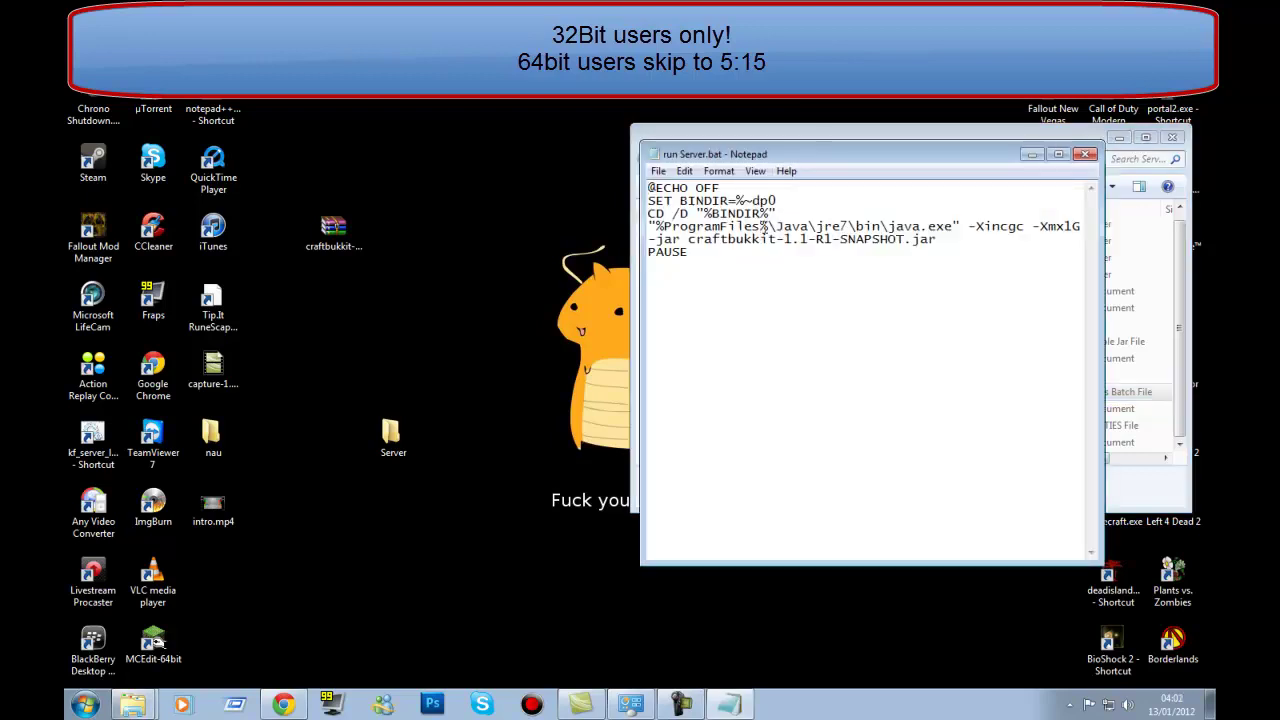
click(764, 227)
text(()
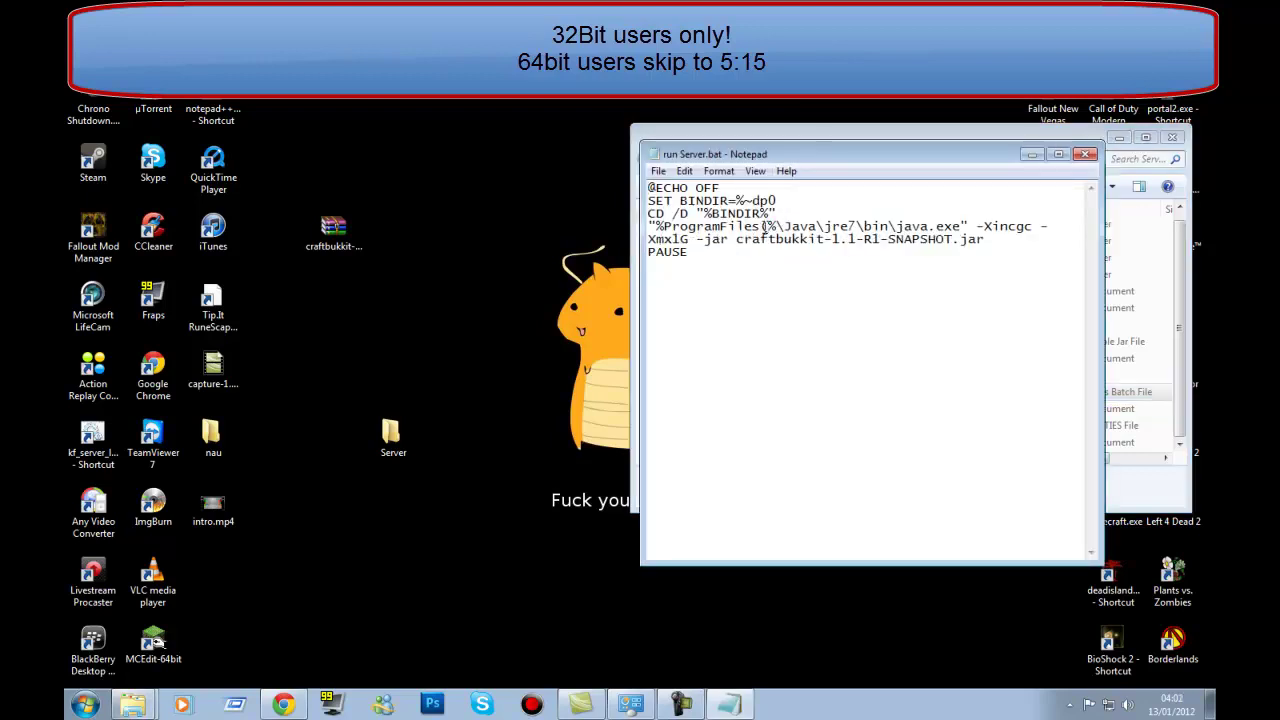
text(x86))
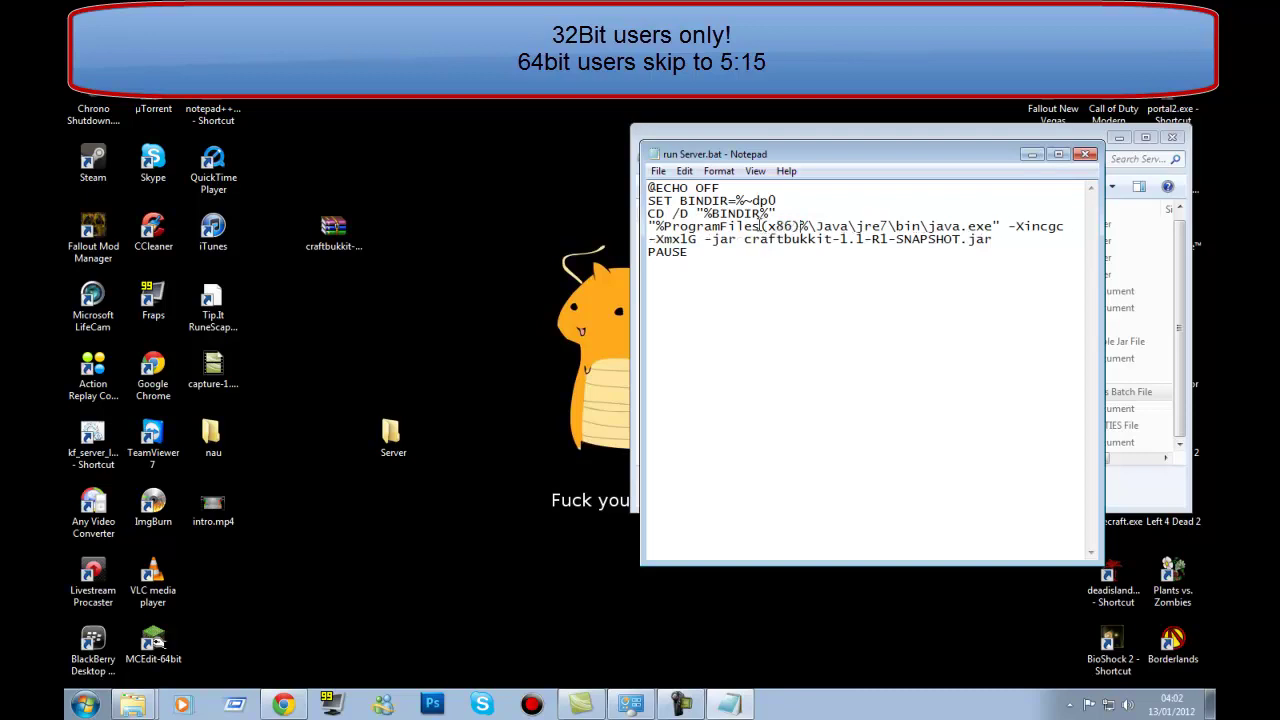
click(659, 171)
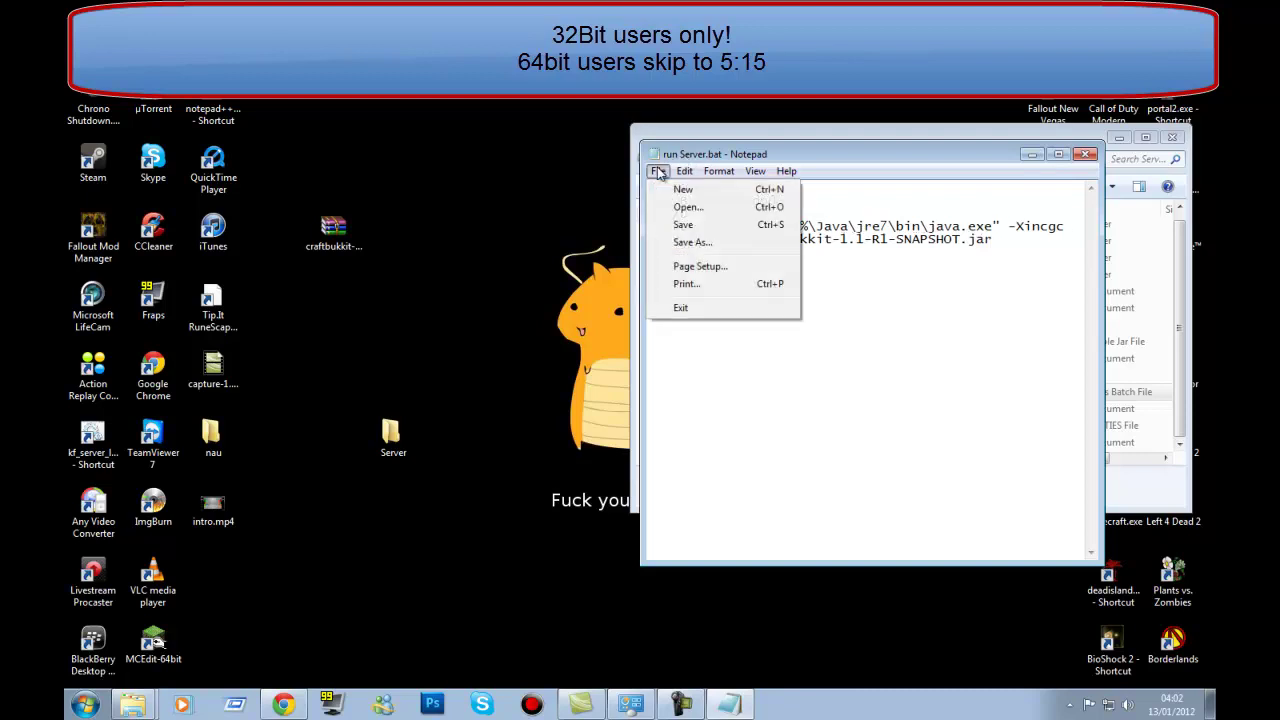
click(683, 225)
click(1086, 154)
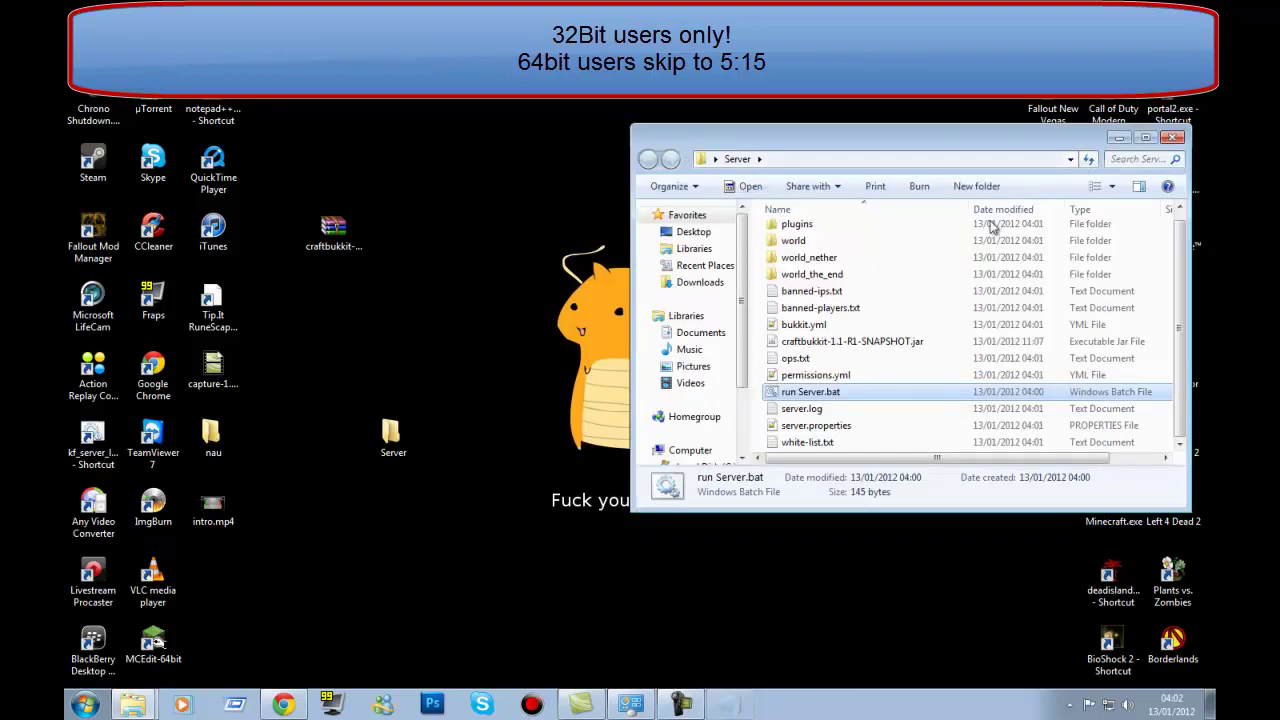
double_click(826, 394)
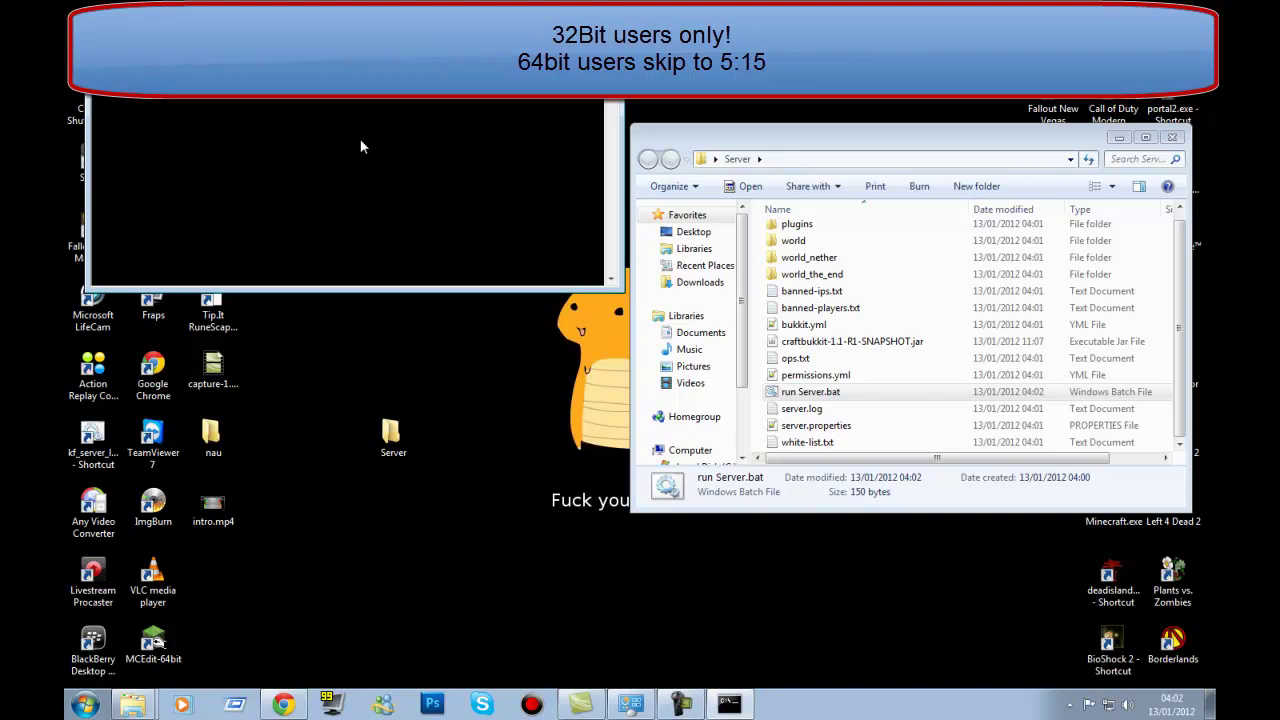
Delete (x86) from the Java path again, save run Server.bat and close Notepad
right_click(800, 397)
click(829, 128)
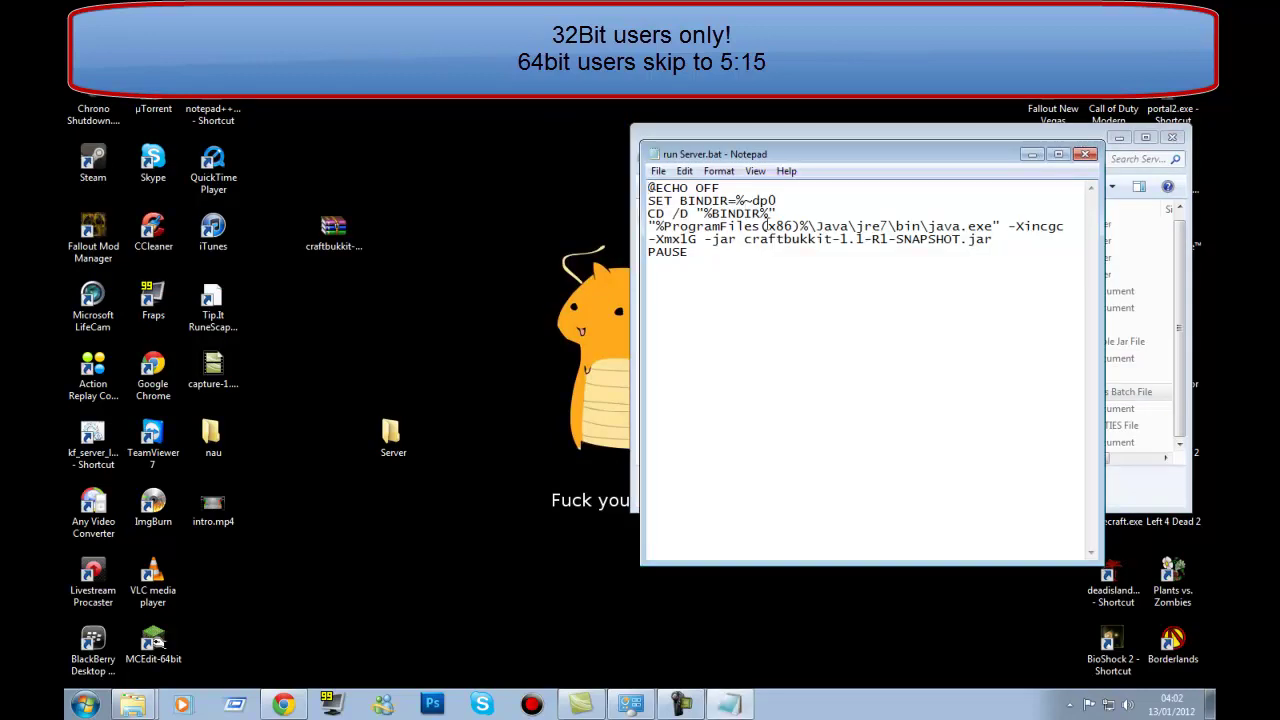
drag(763, 226, 801, 226)
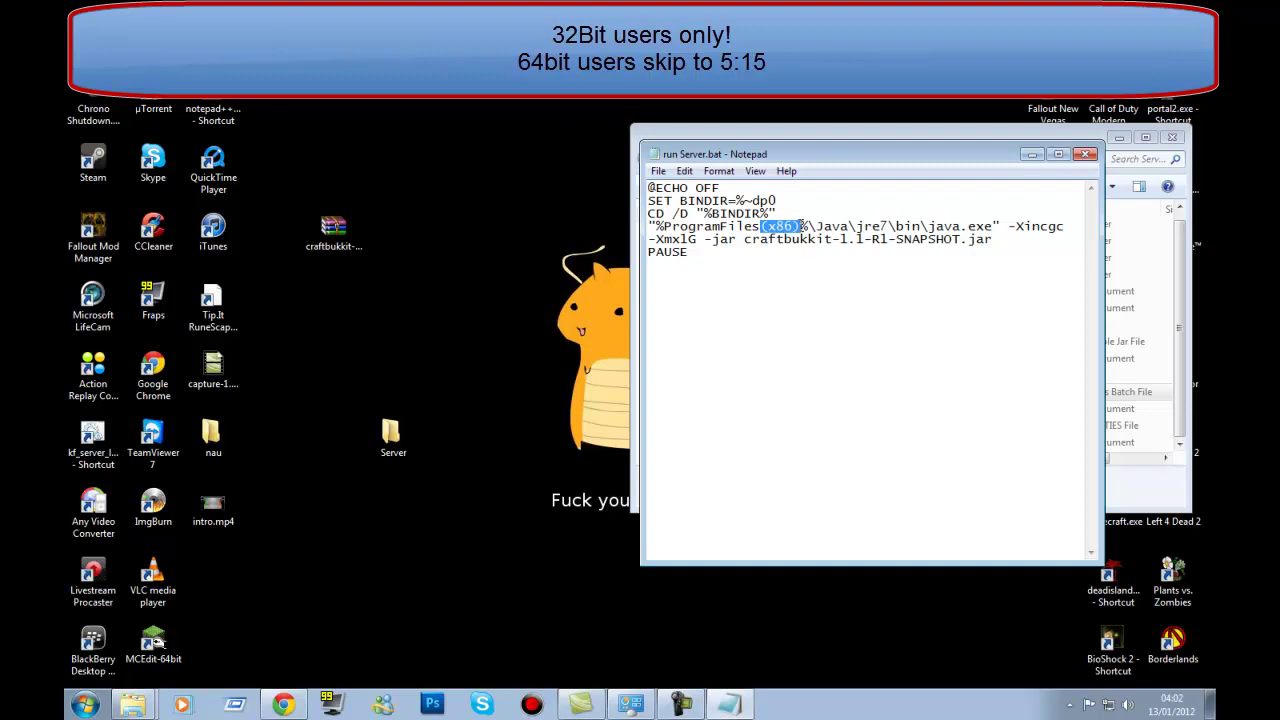
key(Delete)
click(658, 171)
click(672, 211)
click(1086, 154)
drag(1060, 136, 883, 79)
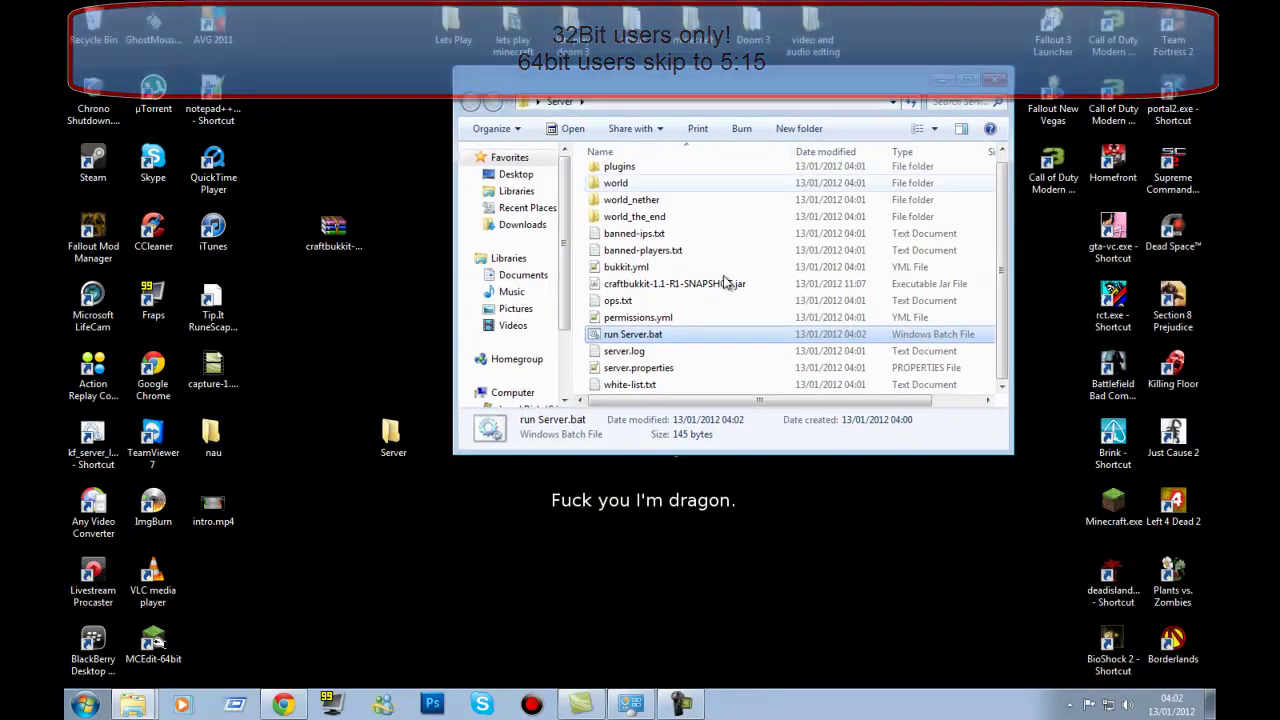
Start the server via run Server.bat, close the Server and Control Panel windows, then stop it and close the console
double_click(653, 335)
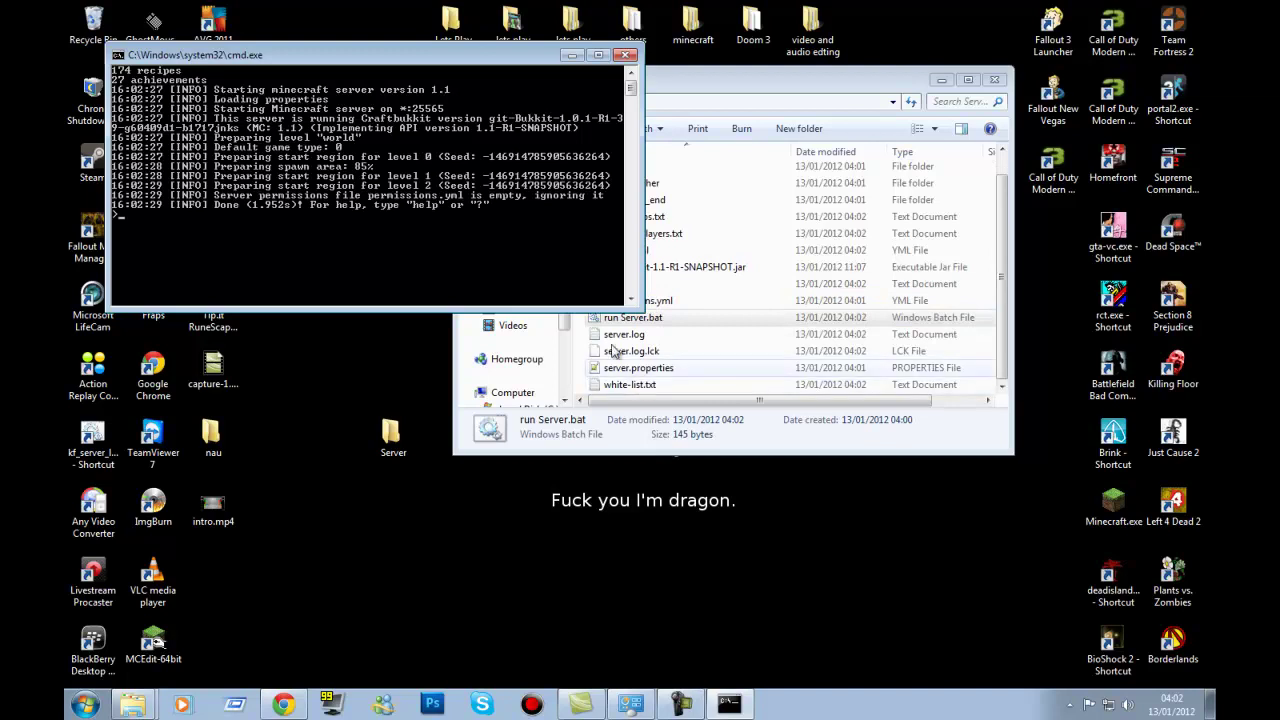
click(940, 80)
click(994, 79)
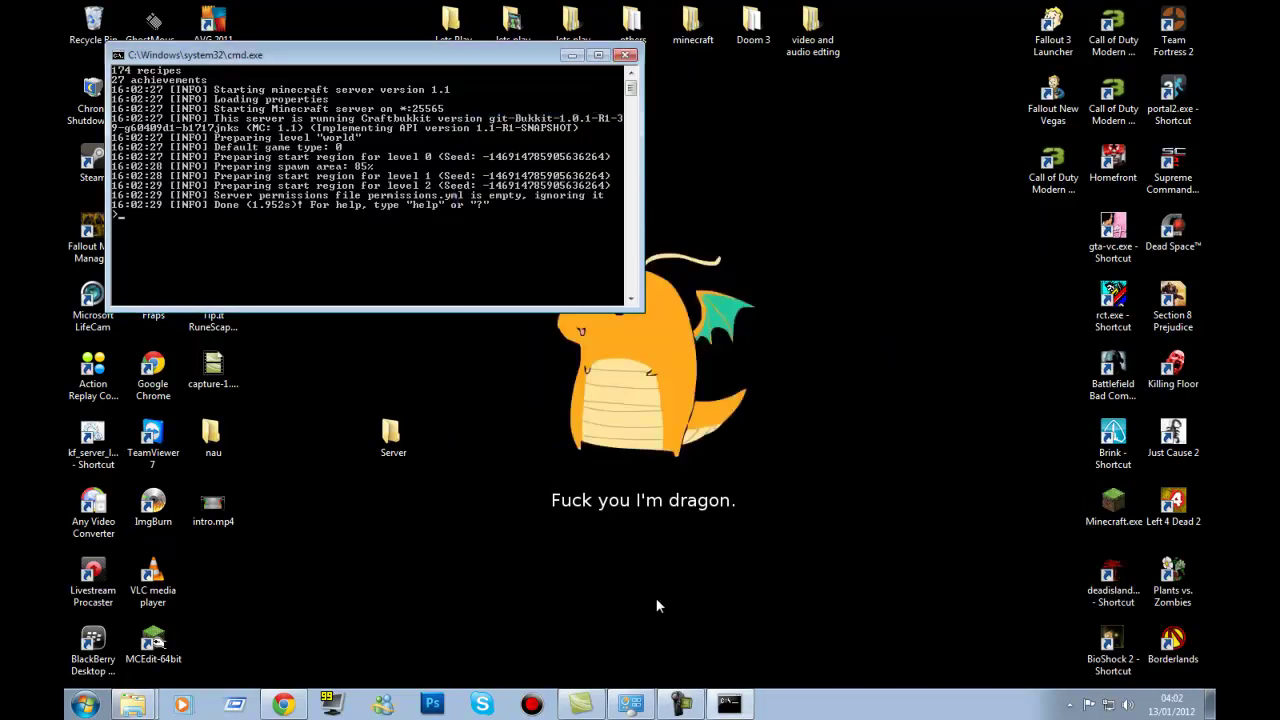
right_click(631, 704)
click(609, 677)
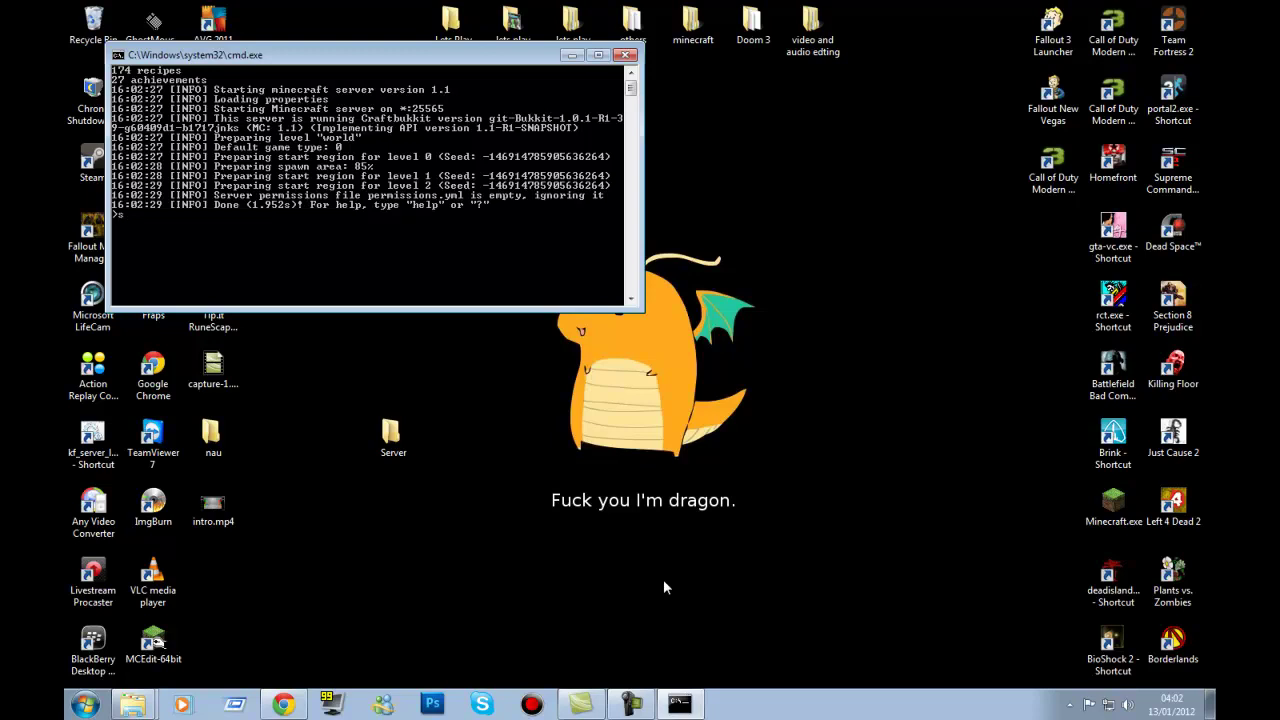
key(Return)
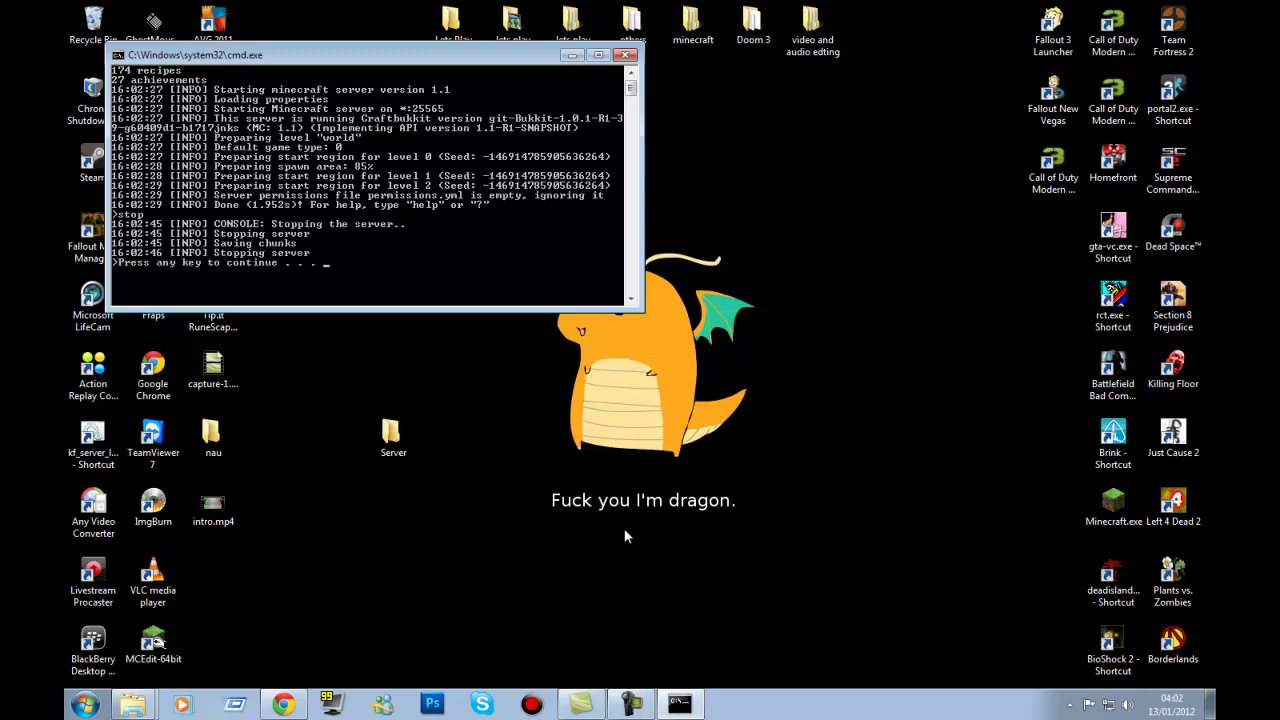
click(627, 54)
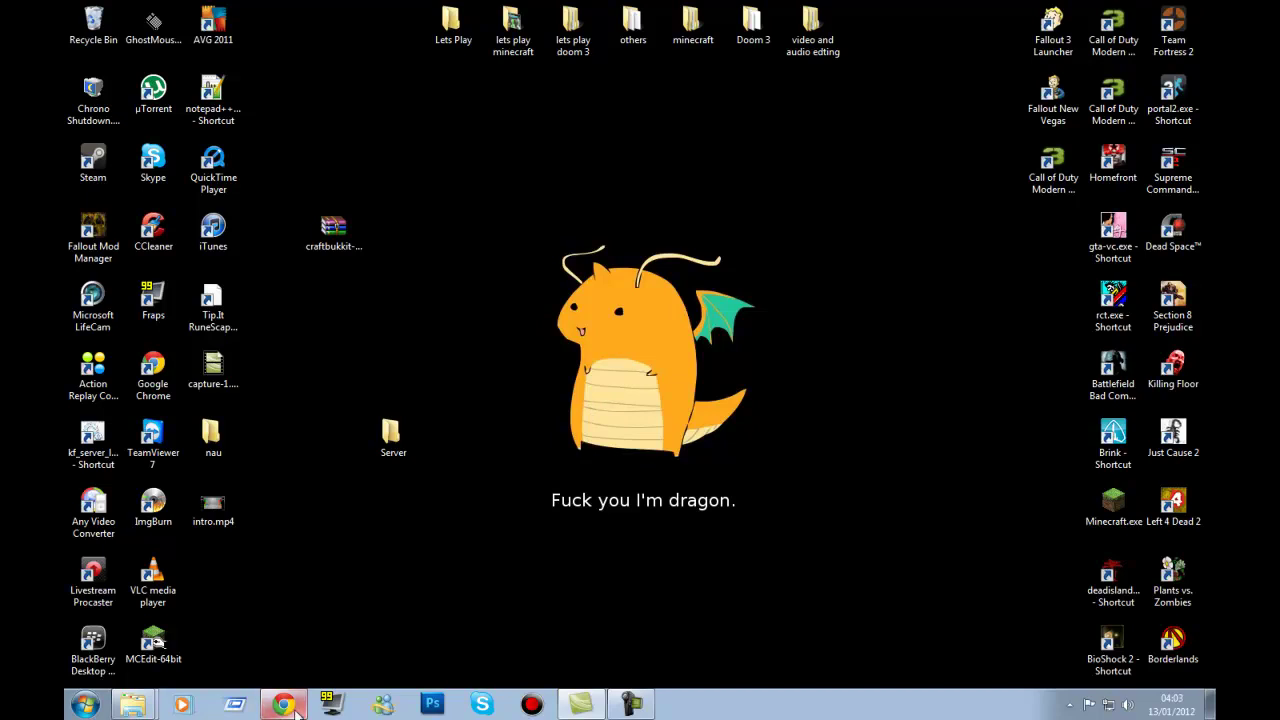
Switch to Chrome, run the downloaded Hamachi.msi, allow it, and pass the language page
mouse_move(296, 713)
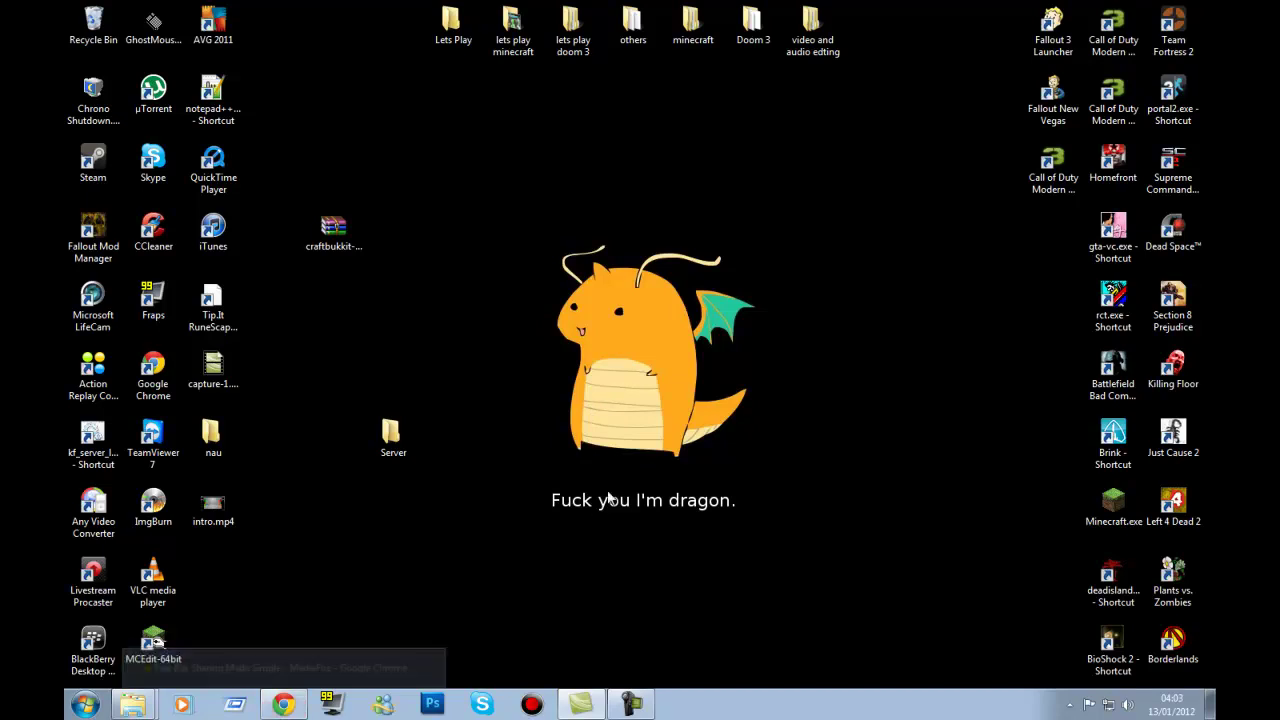
click(286, 702)
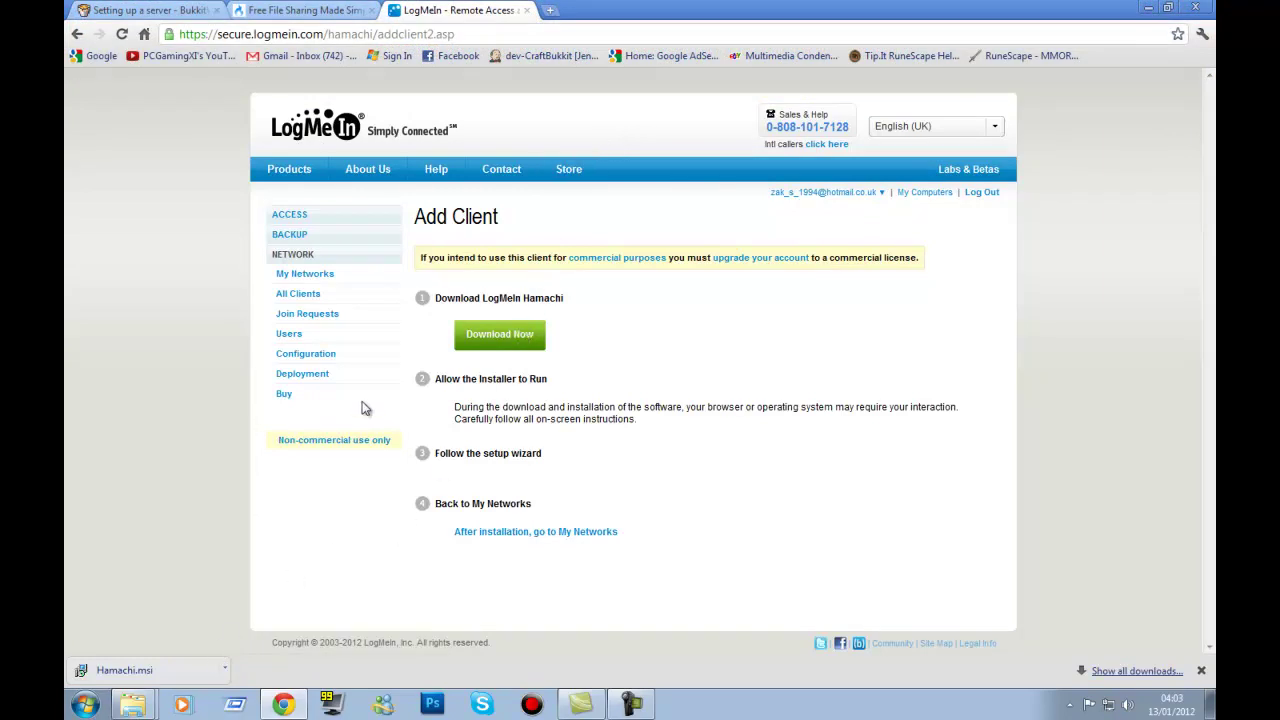
click(140, 670)
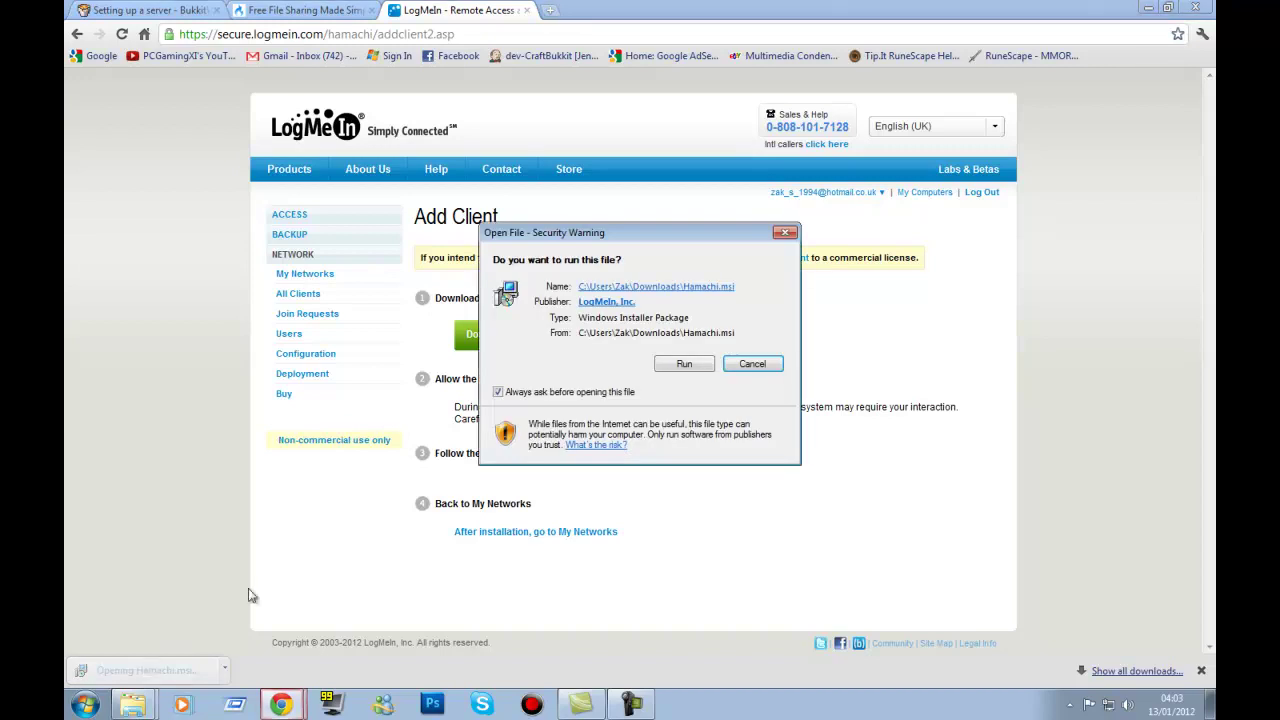
click(684, 364)
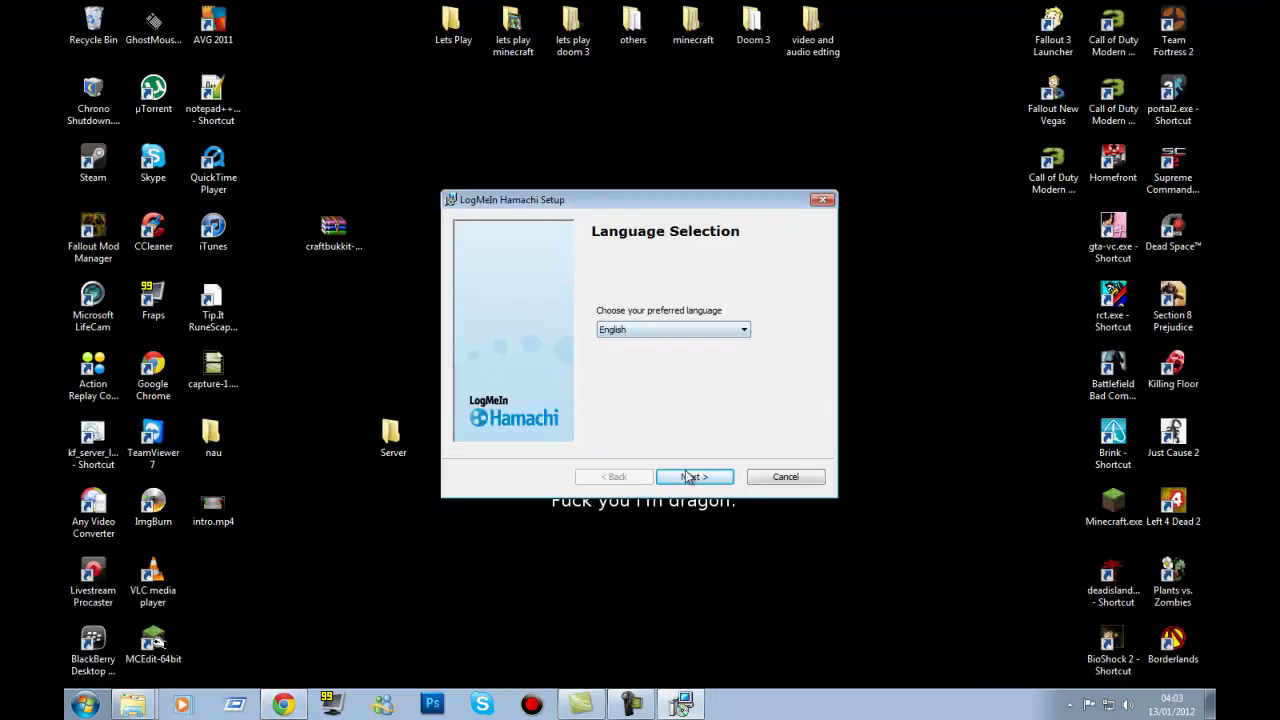
click(694, 476)
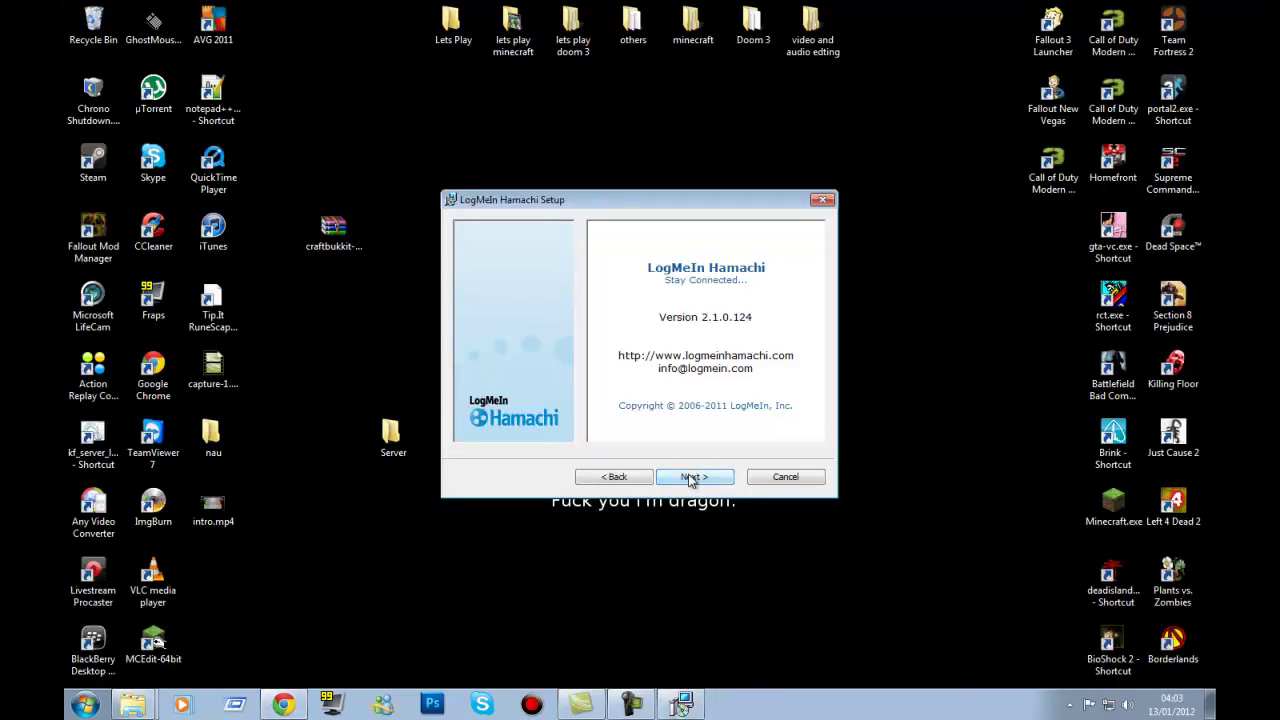
Step through Hamachi setup, accepting the terms and adding a desktop shortcut, and start installing
click(692, 477)
click(692, 477)
click(692, 477)
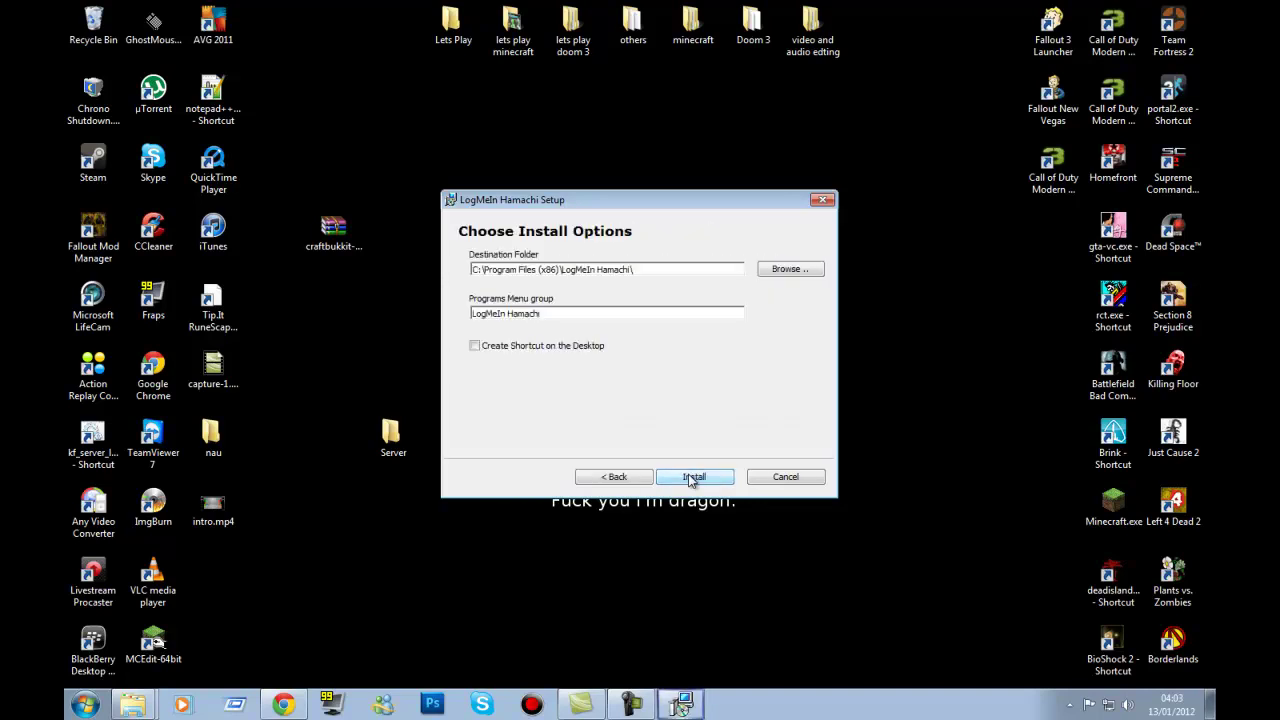
click(580, 350)
click(694, 476)
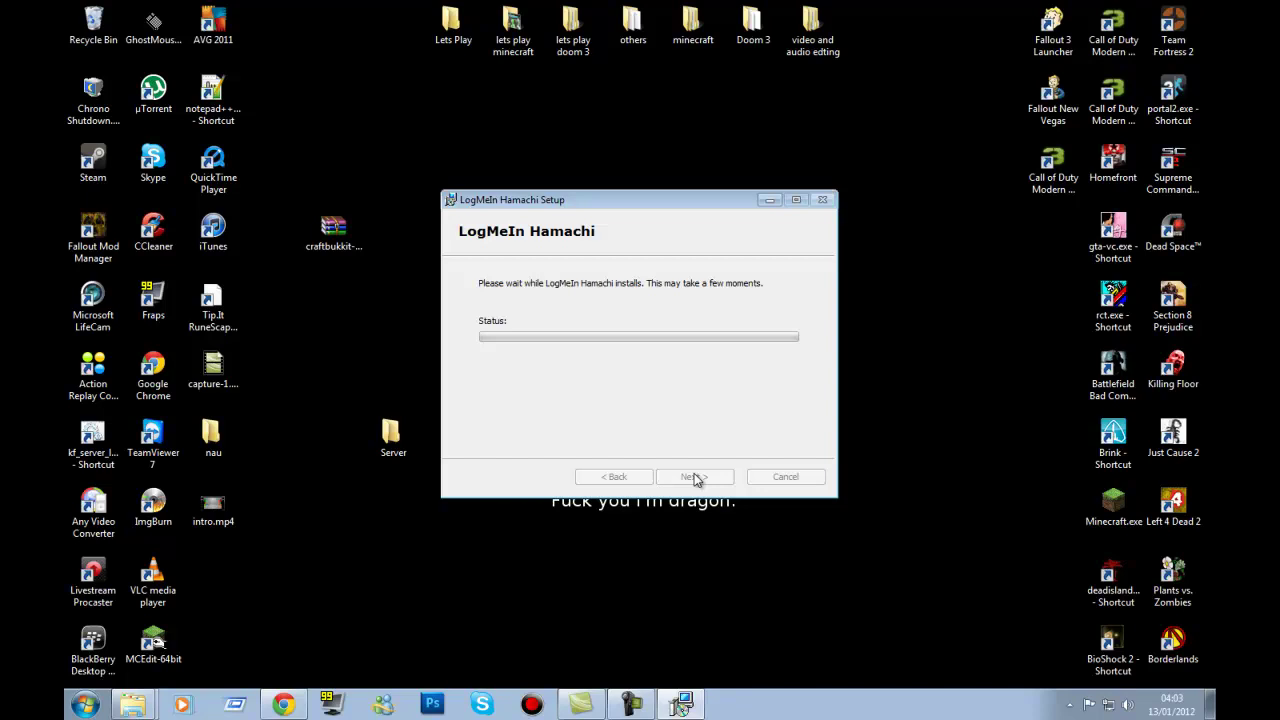
drag(634, 206, 683, 143)
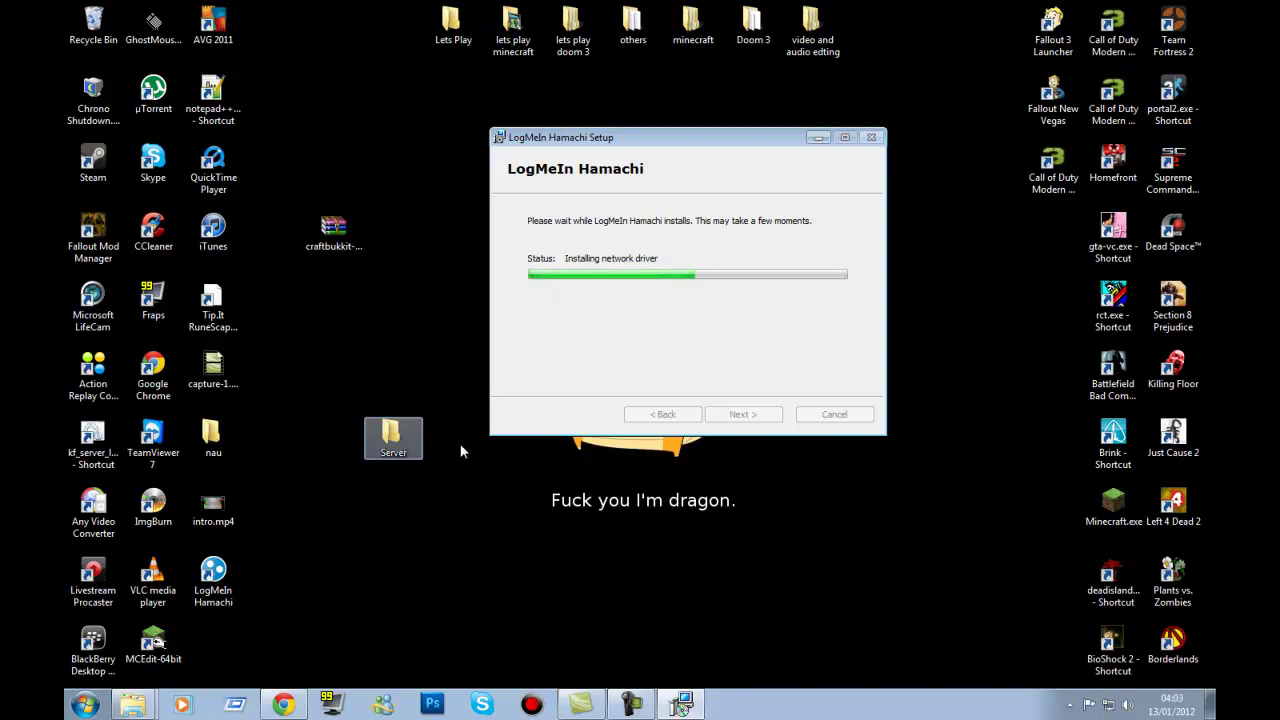
Once installation completes, finish the wizard with Launch Hamachi checked
click(680, 704)
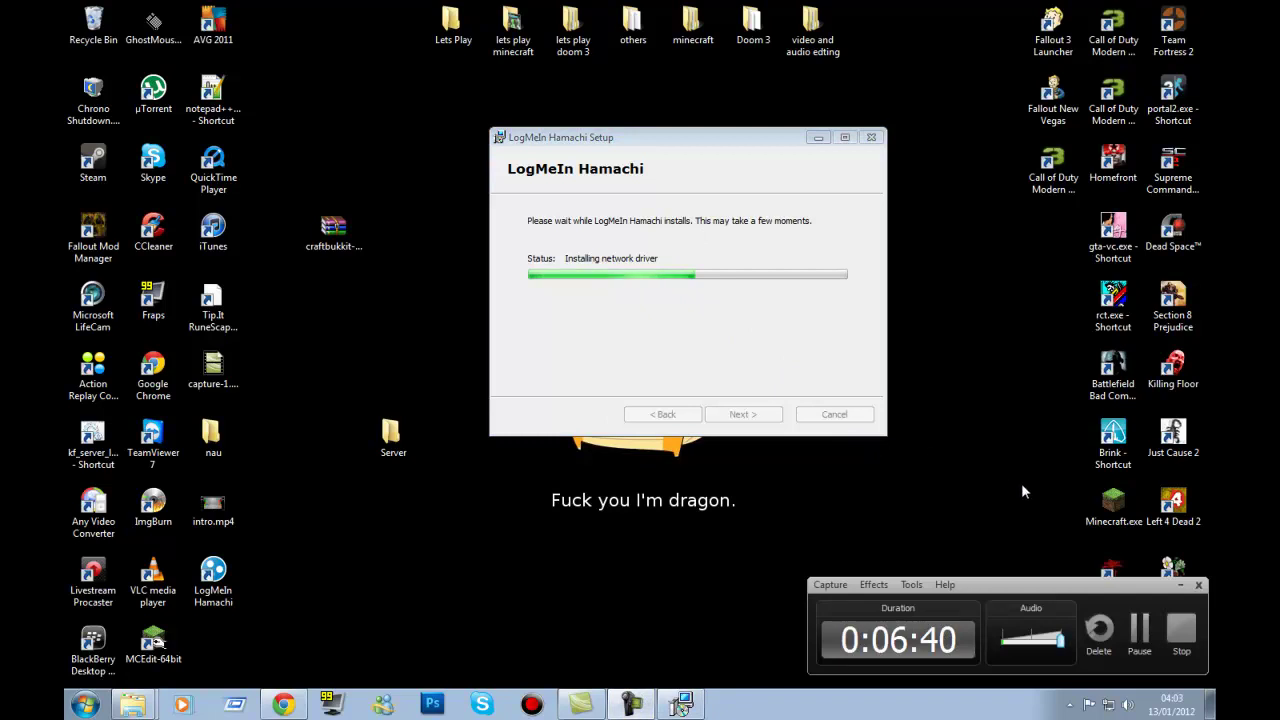
click(1146, 628)
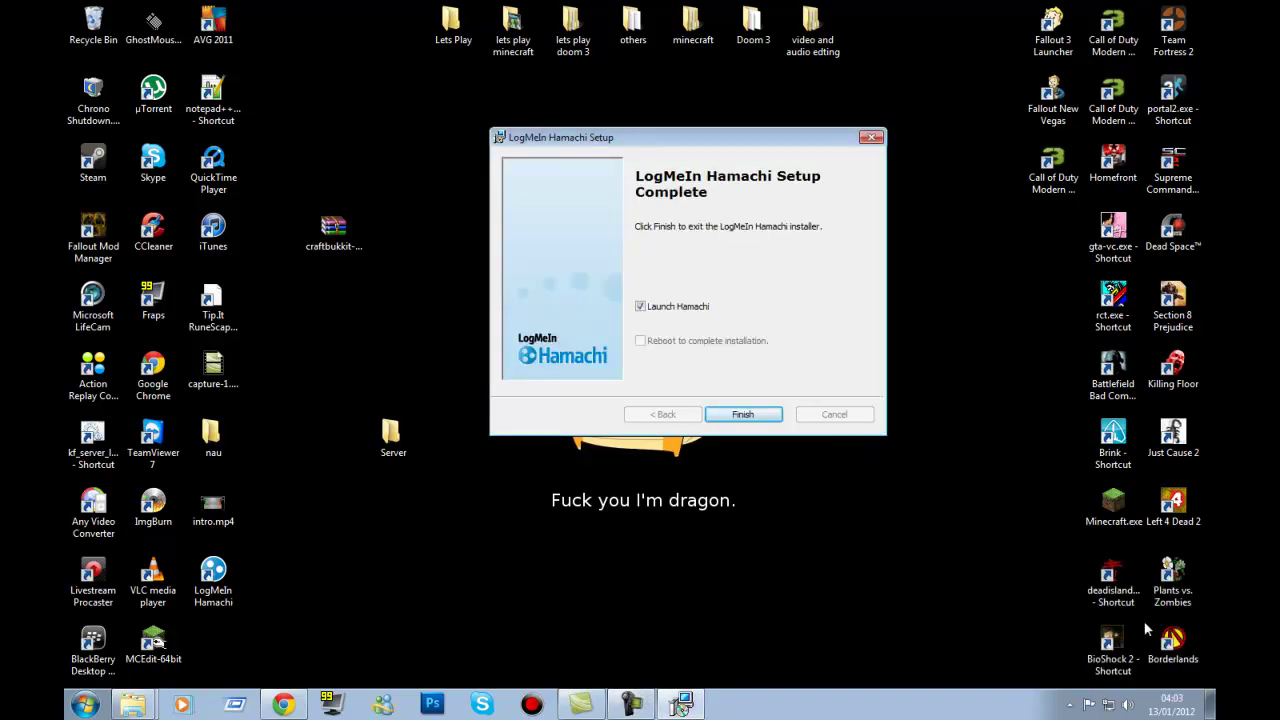
click(631, 704)
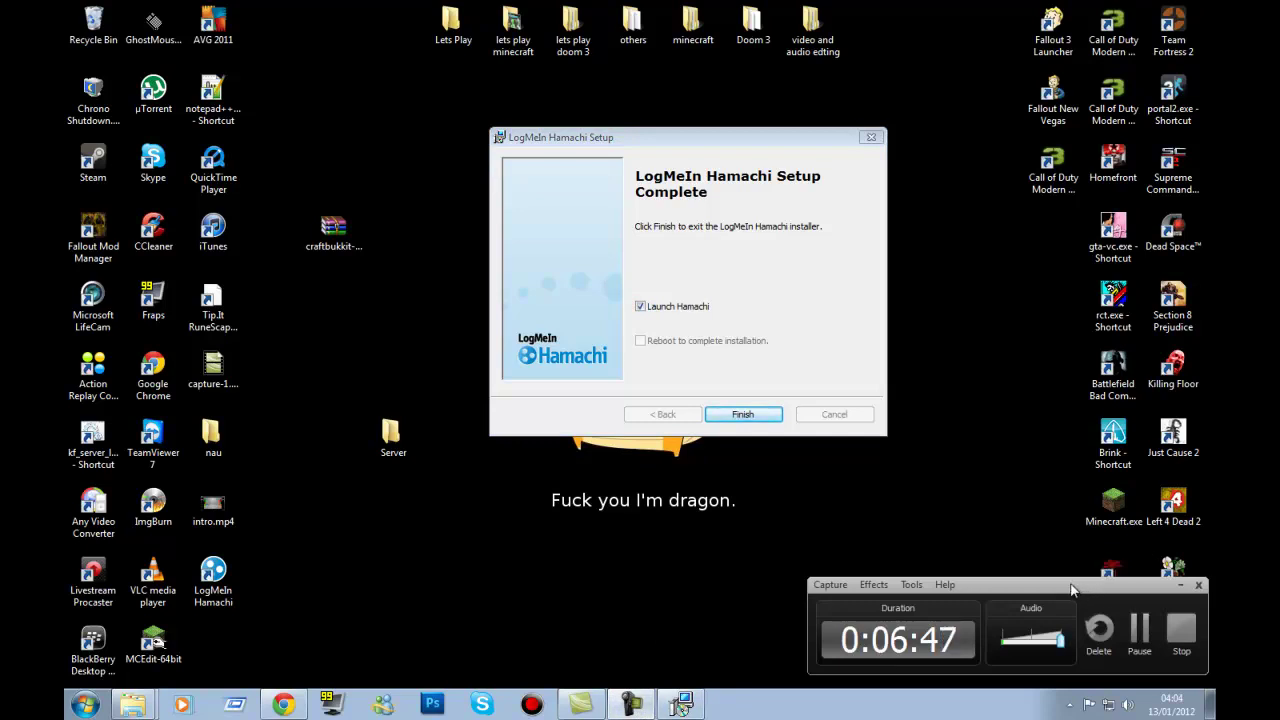
click(593, 288)
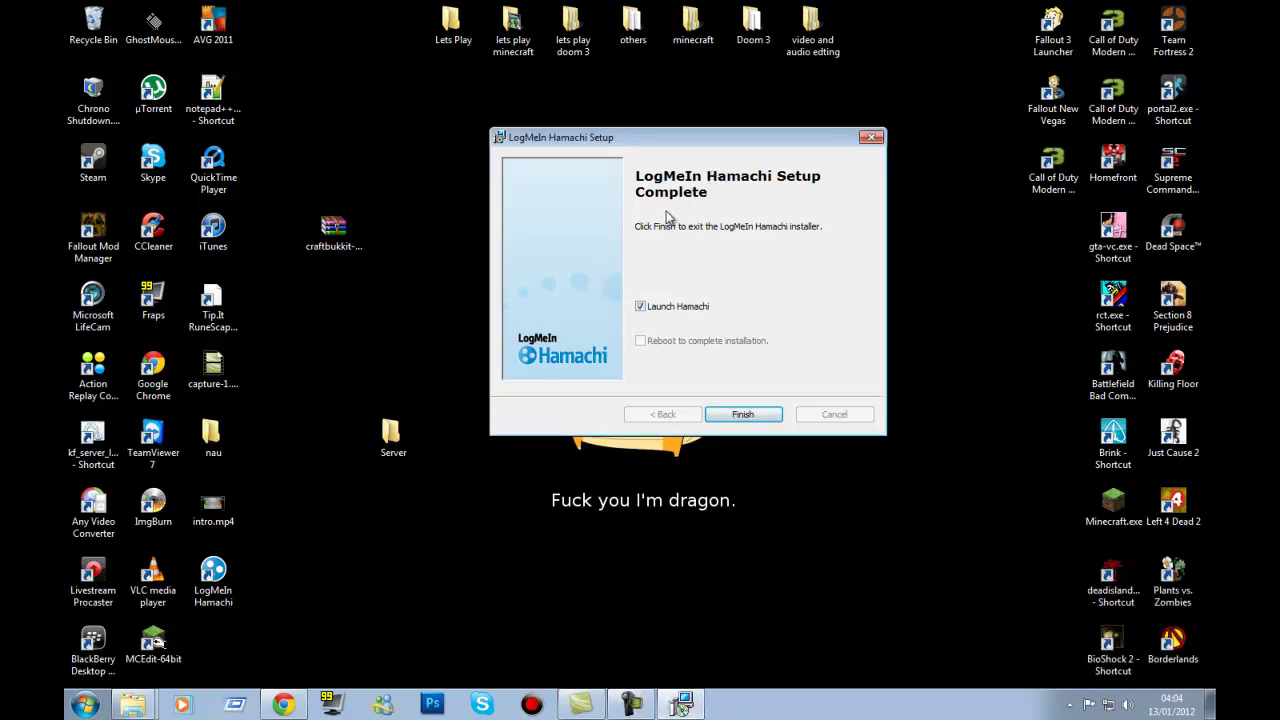
click(754, 420)
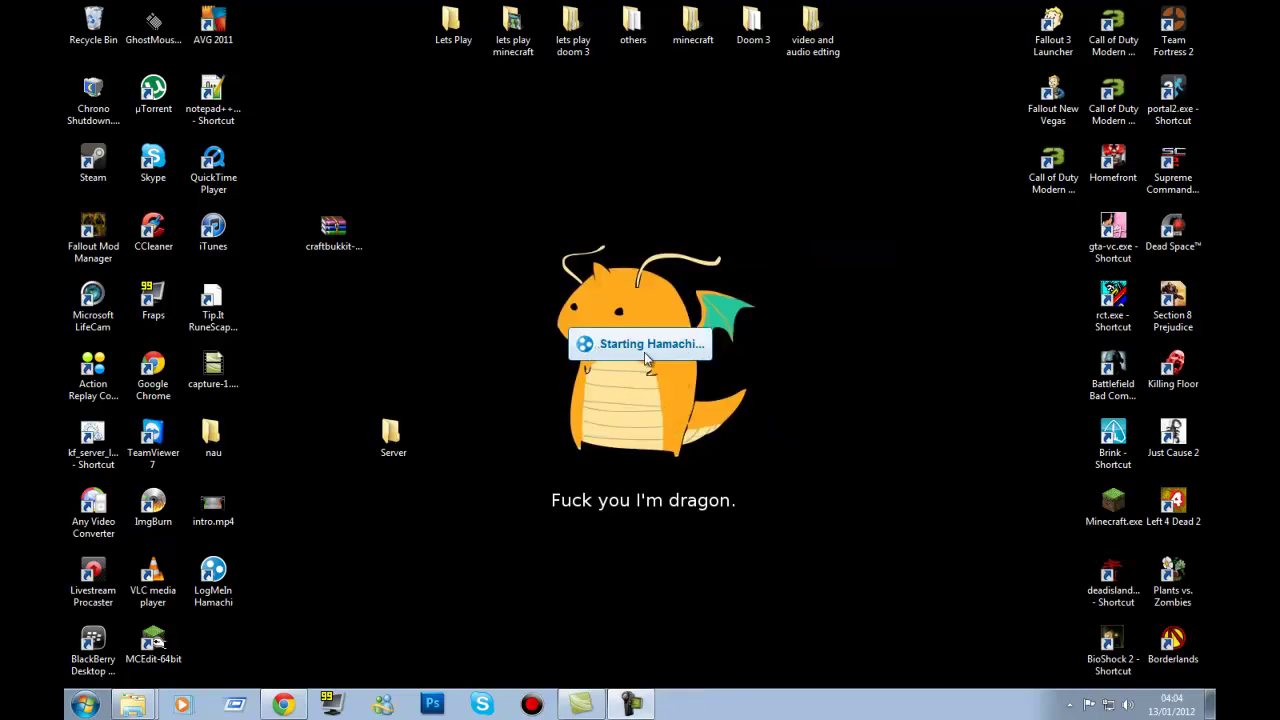
Move Hamachi to the upper right and toggle its power off and back on to reconnect
drag(336, 298, 917, 179)
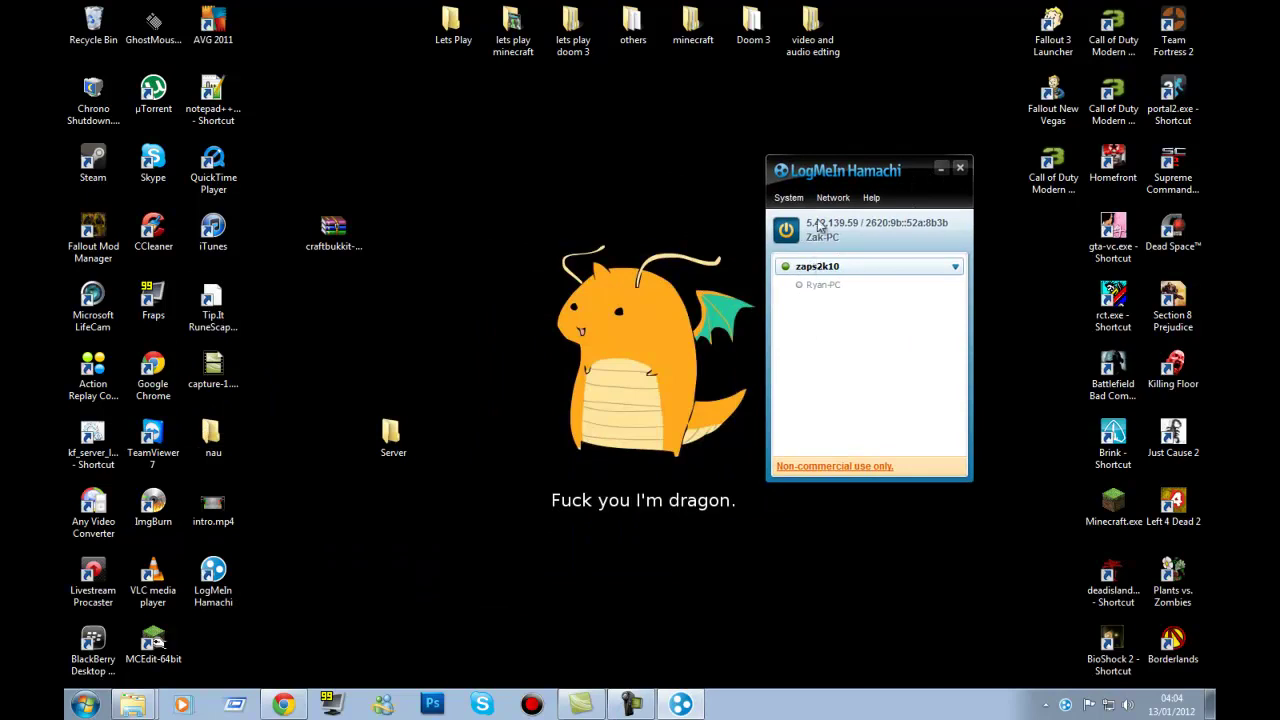
right_click(812, 228)
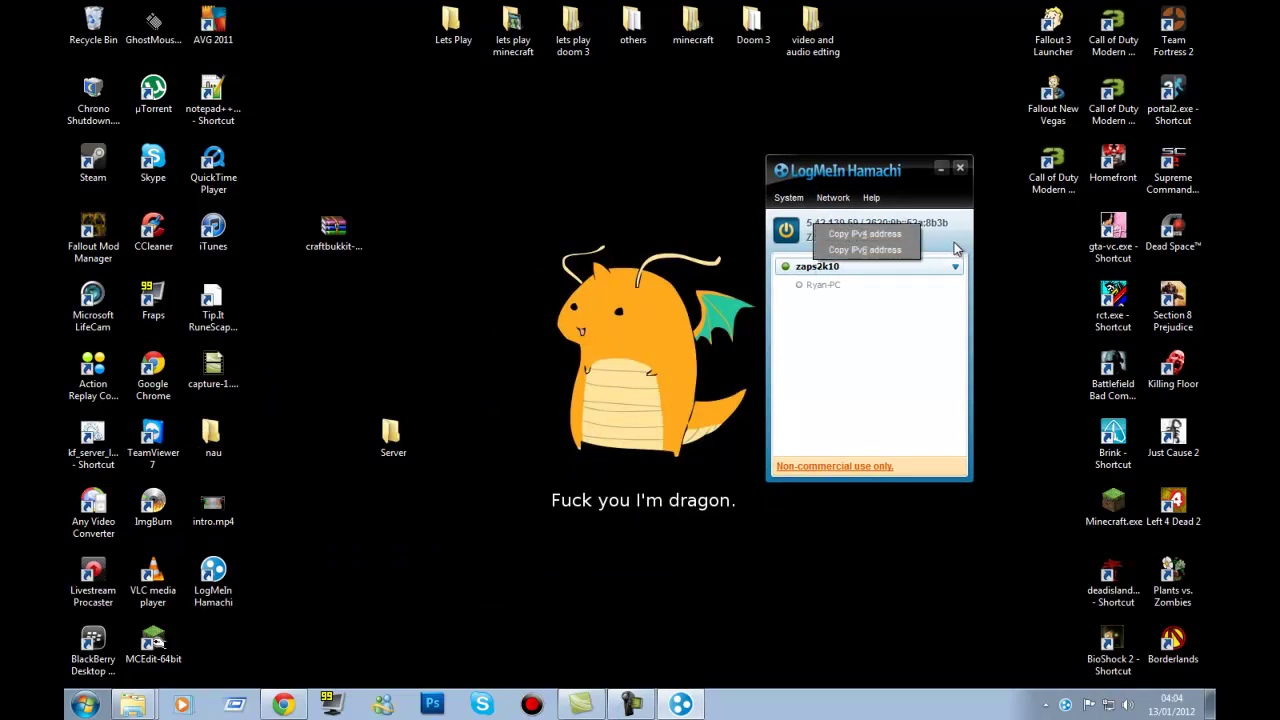
click(862, 238)
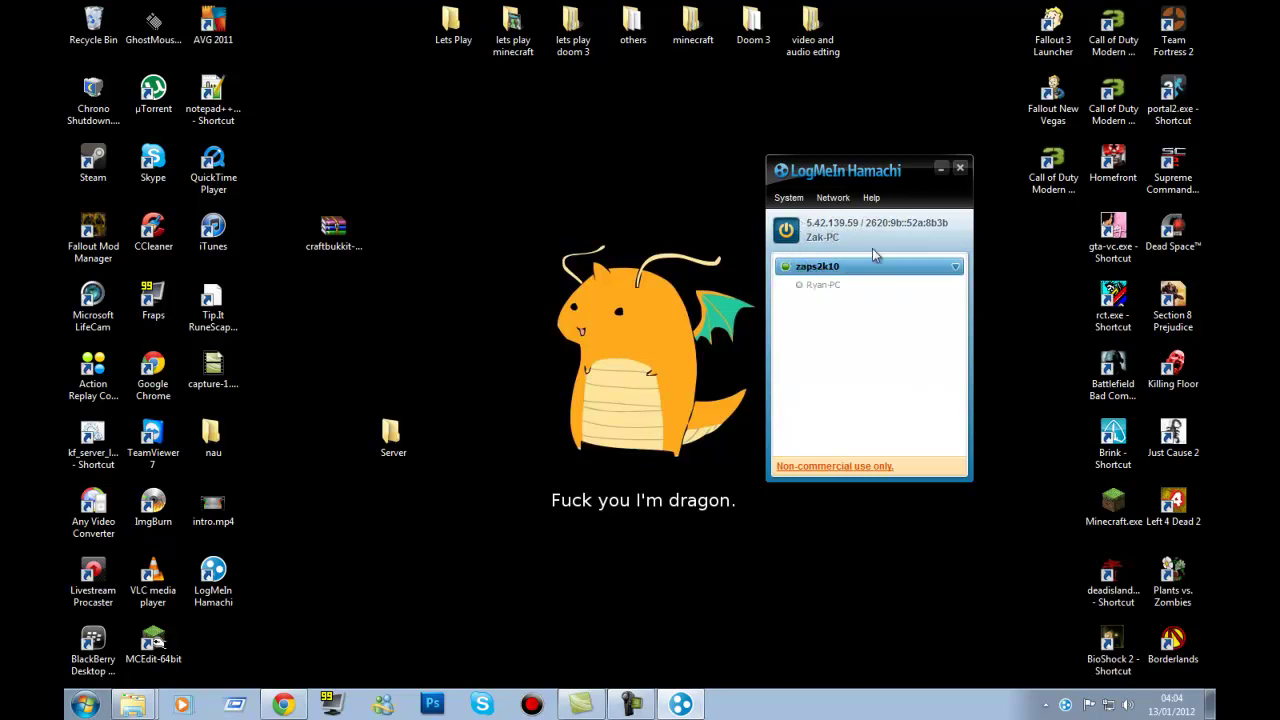
click(785, 231)
click(785, 231)
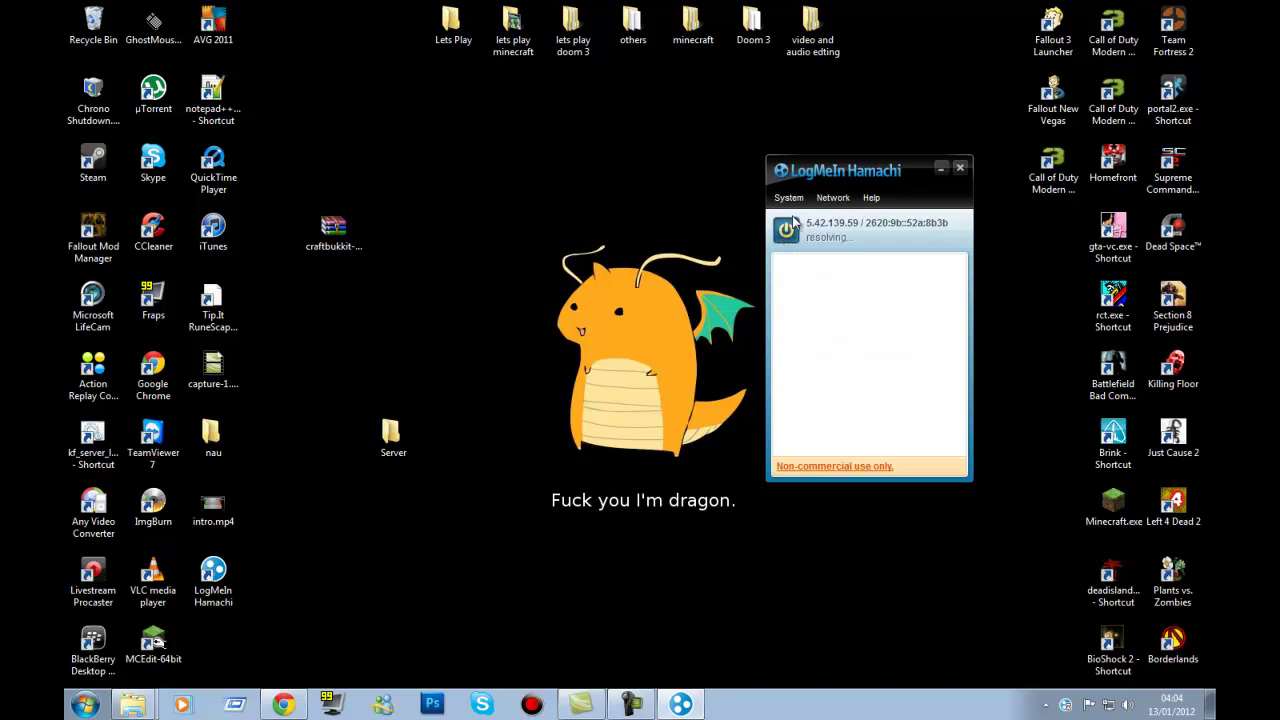
click(789, 197)
mouse_move(826, 200)
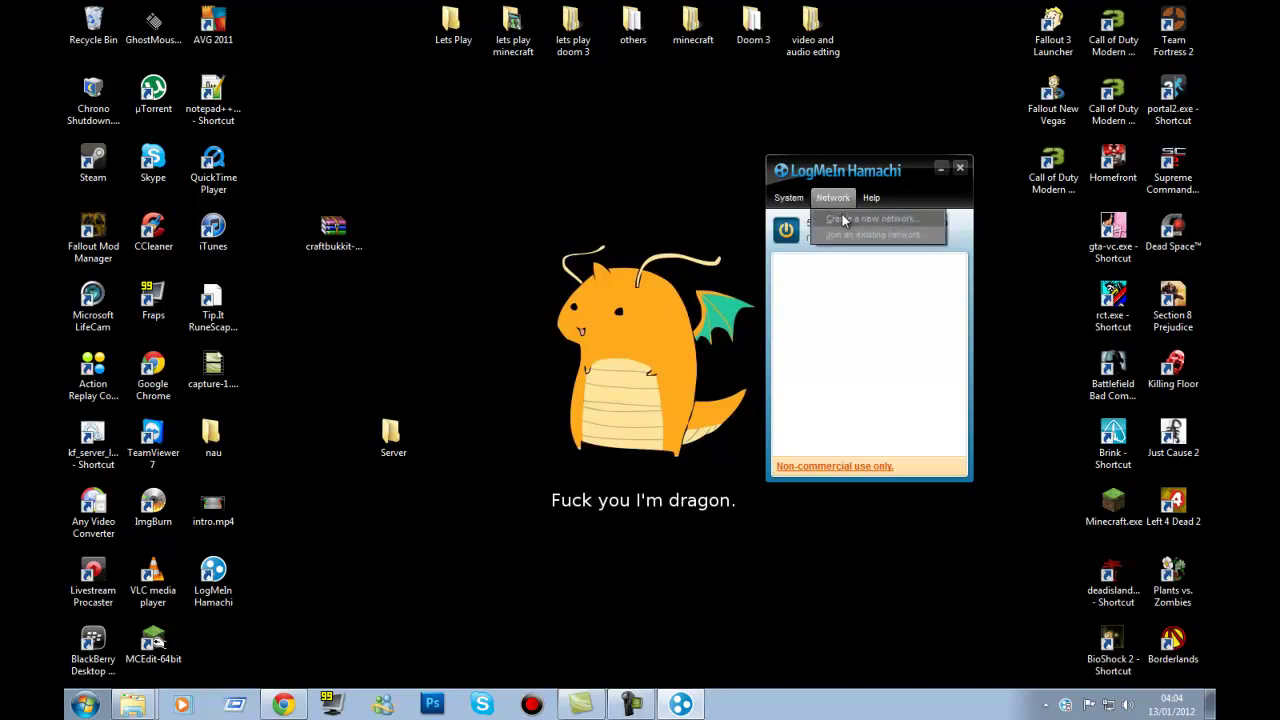
click(850, 228)
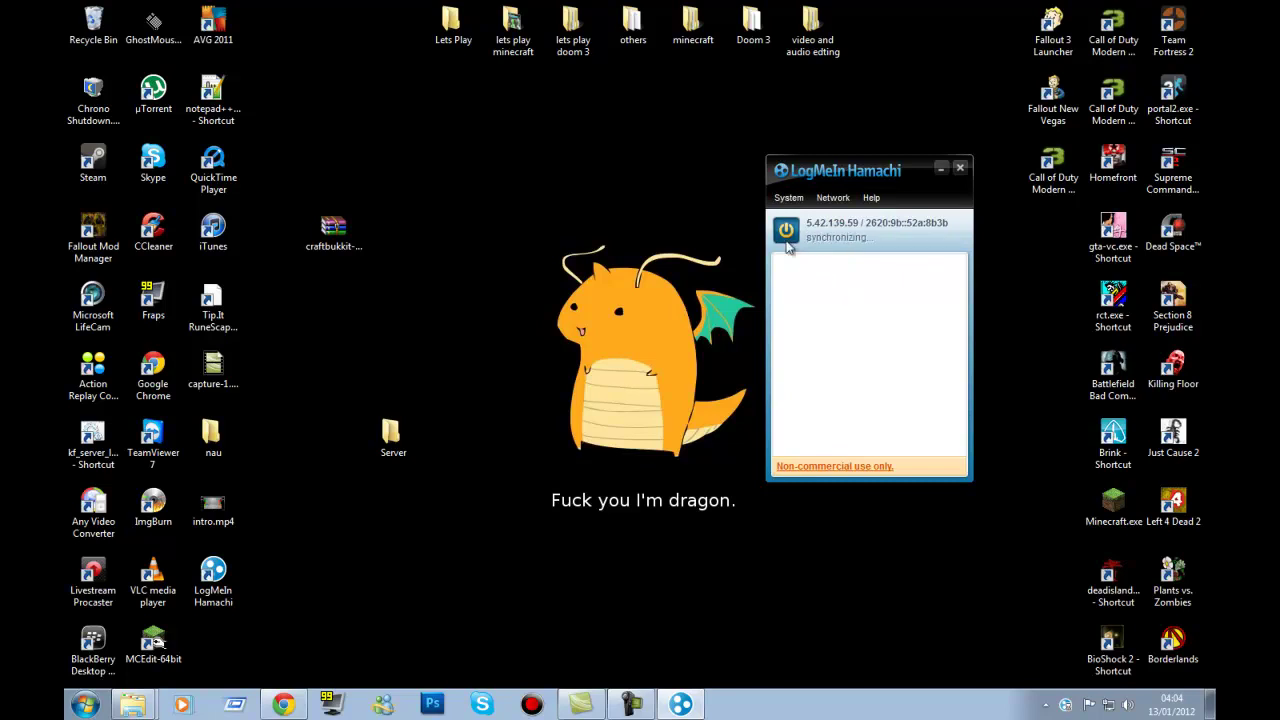
Create a password-protected Hamachi network, 'My server Zaps2k8', altering the ID after it was taken
click(832, 197)
click(832, 220)
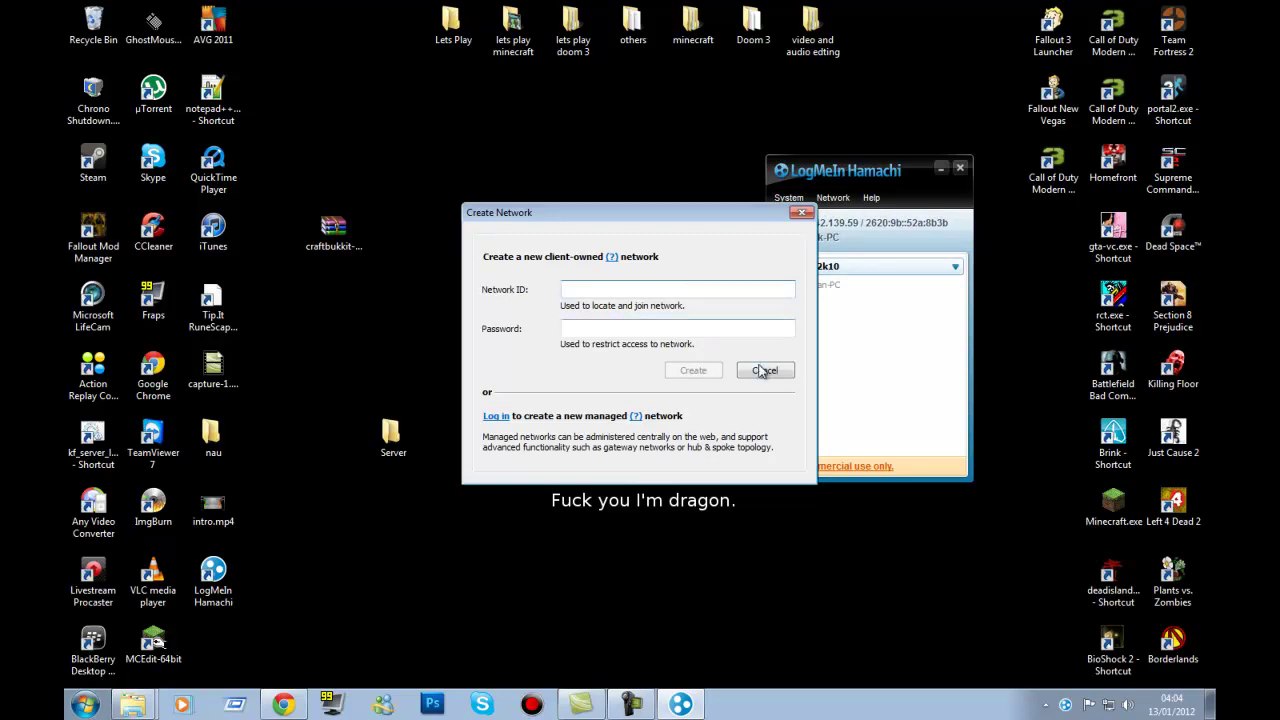
text(My server)
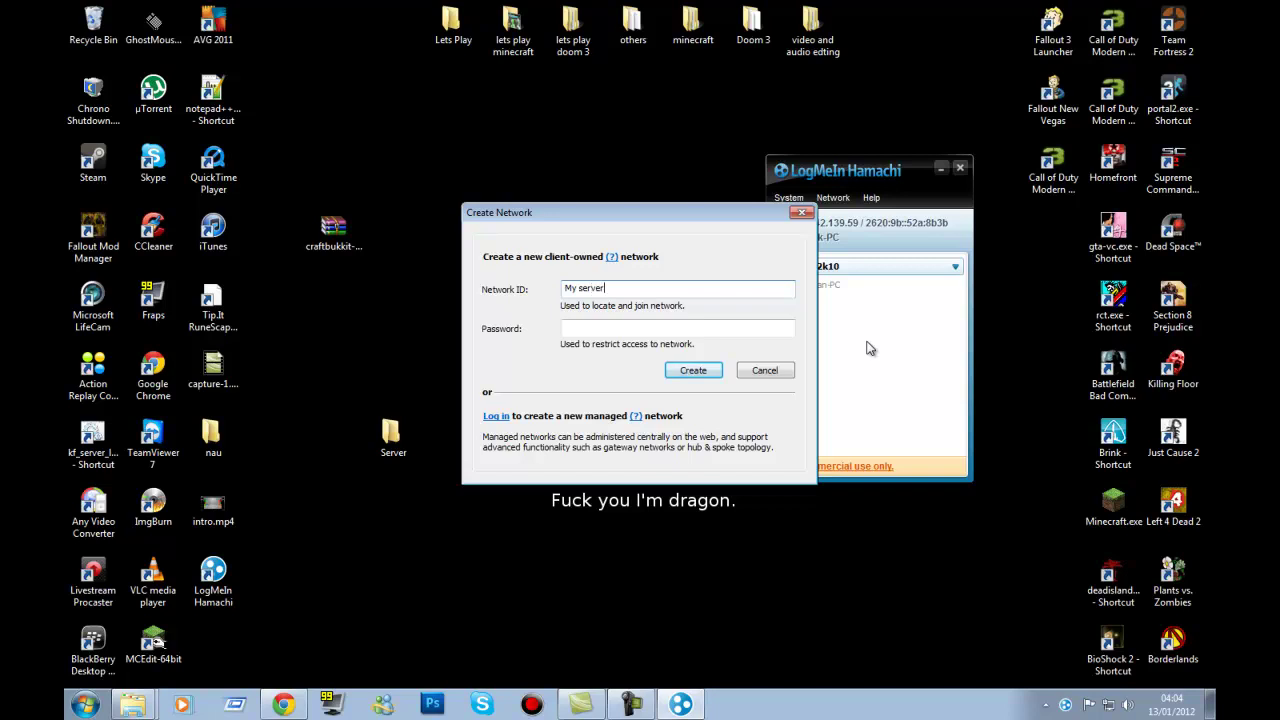
click(668, 323)
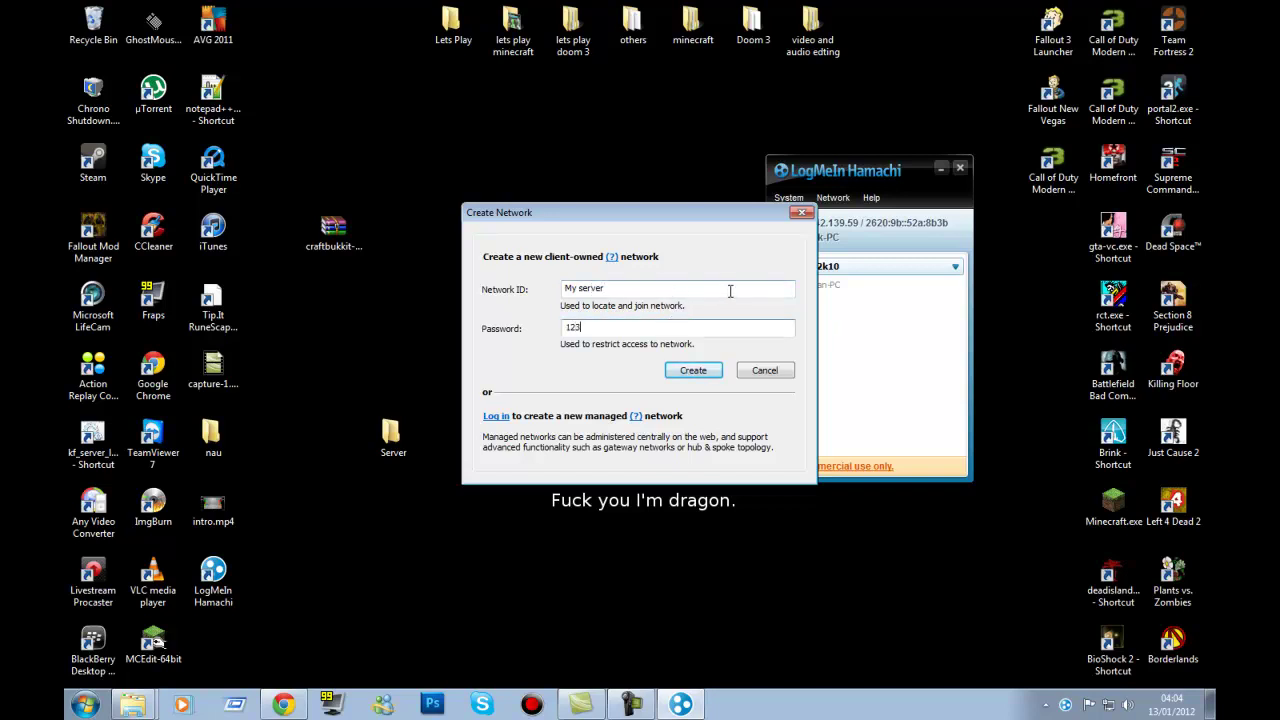
click(693, 370)
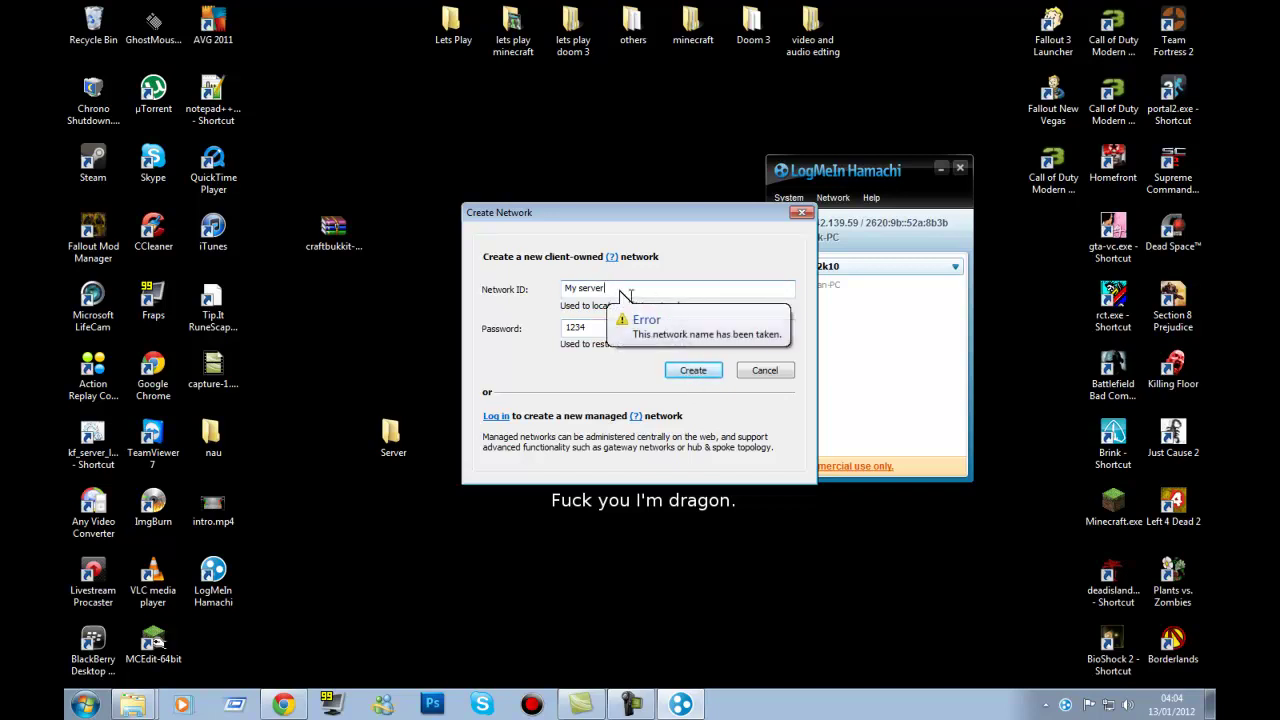
text(3aj)
key(Return)
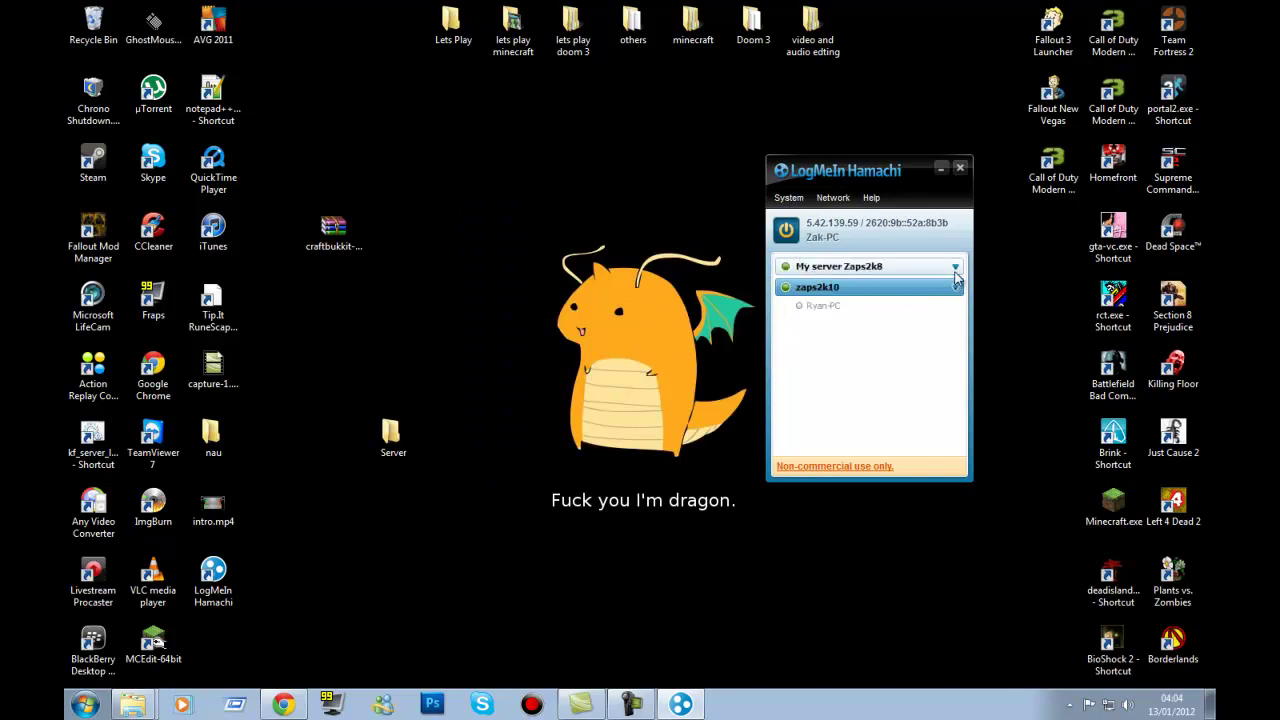
click(955, 288)
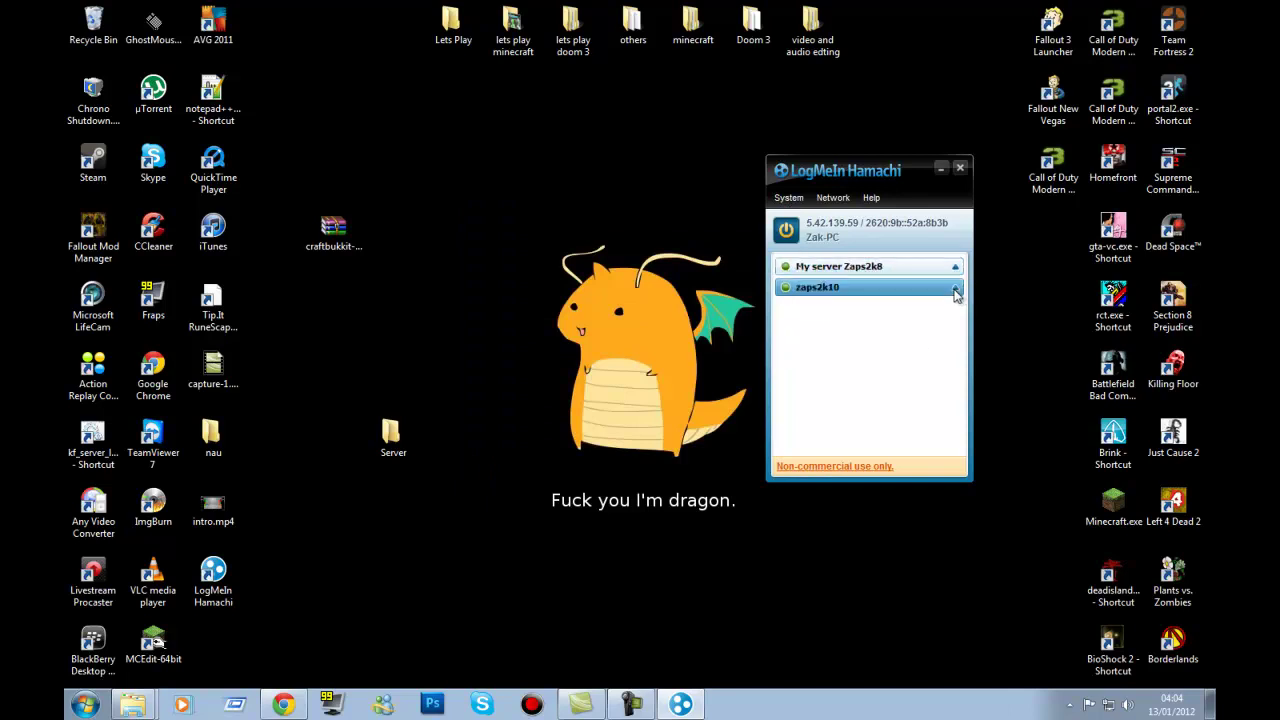
click(889, 270)
right_click(893, 268)
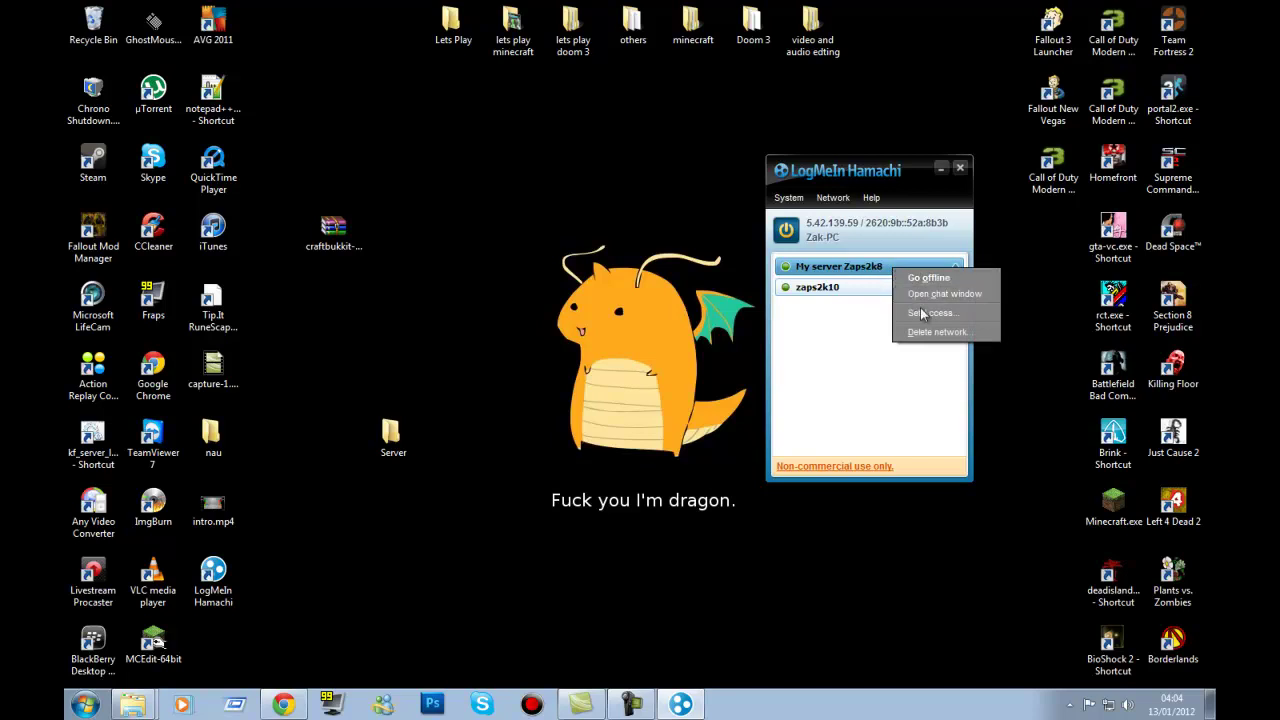
click(863, 342)
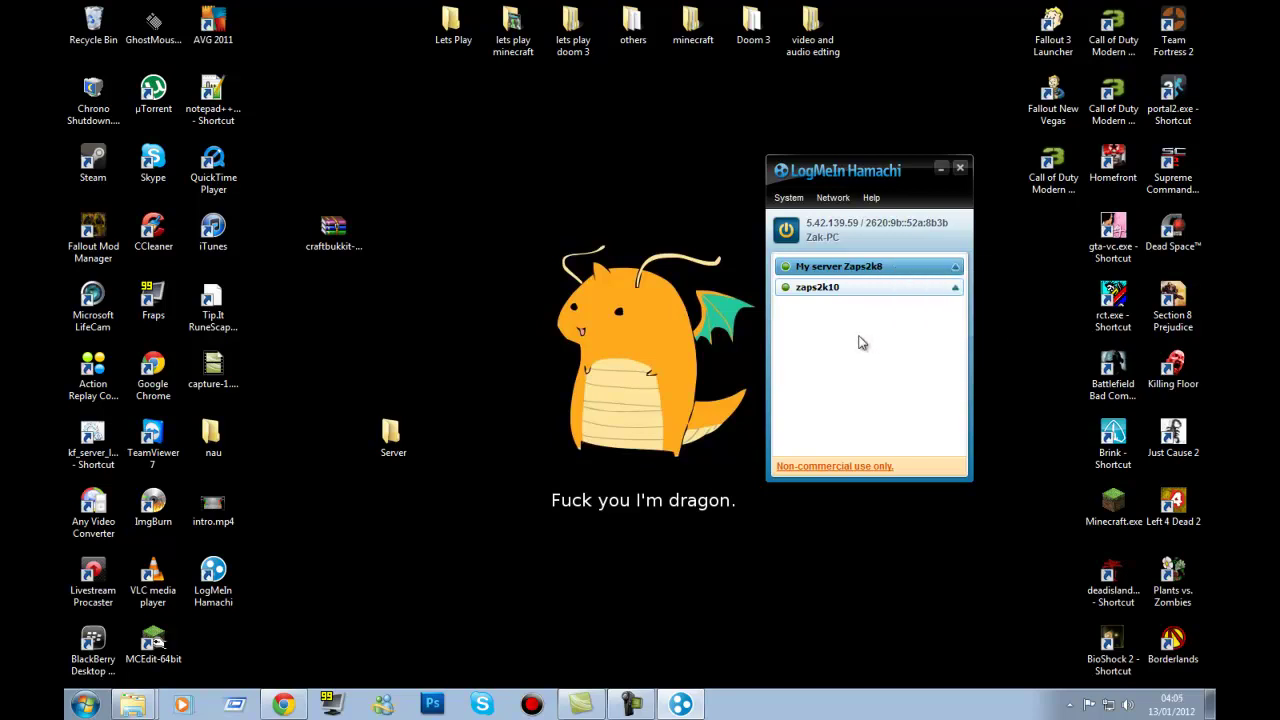
click(838, 199)
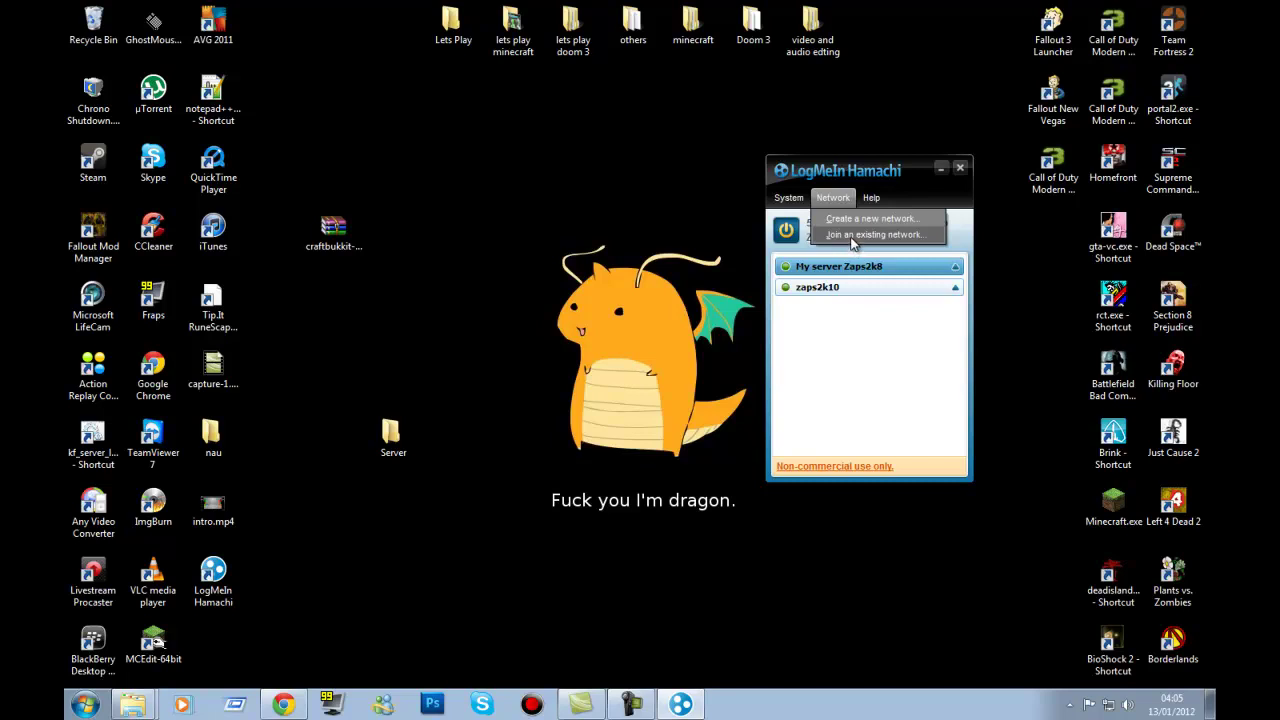
click(852, 236)
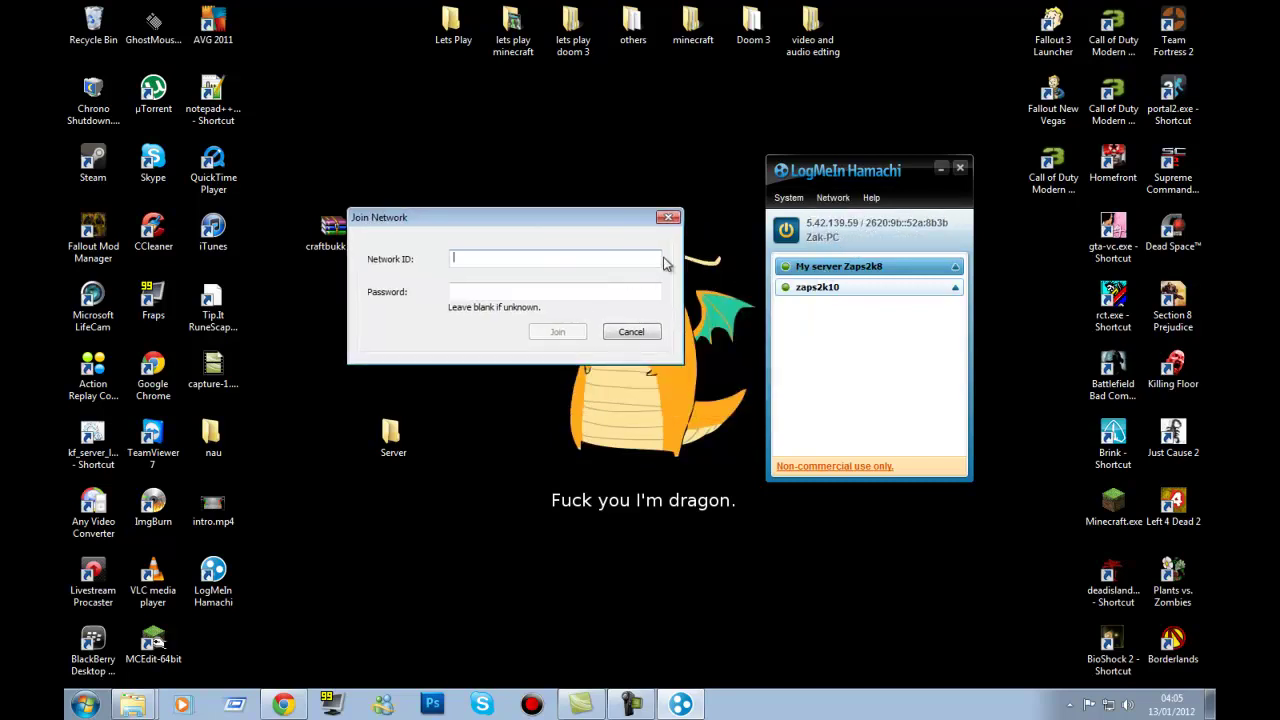
text(My servert)
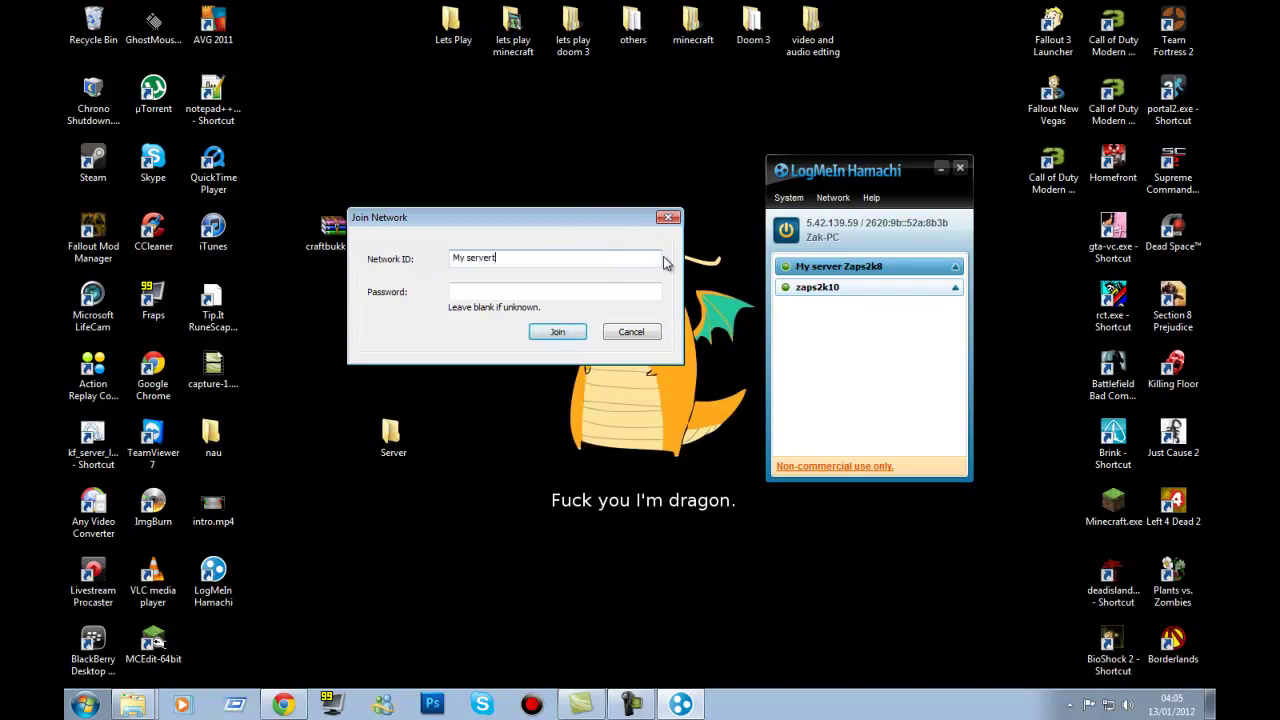
key(BackSpace)
click(655, 295)
text(••••••)
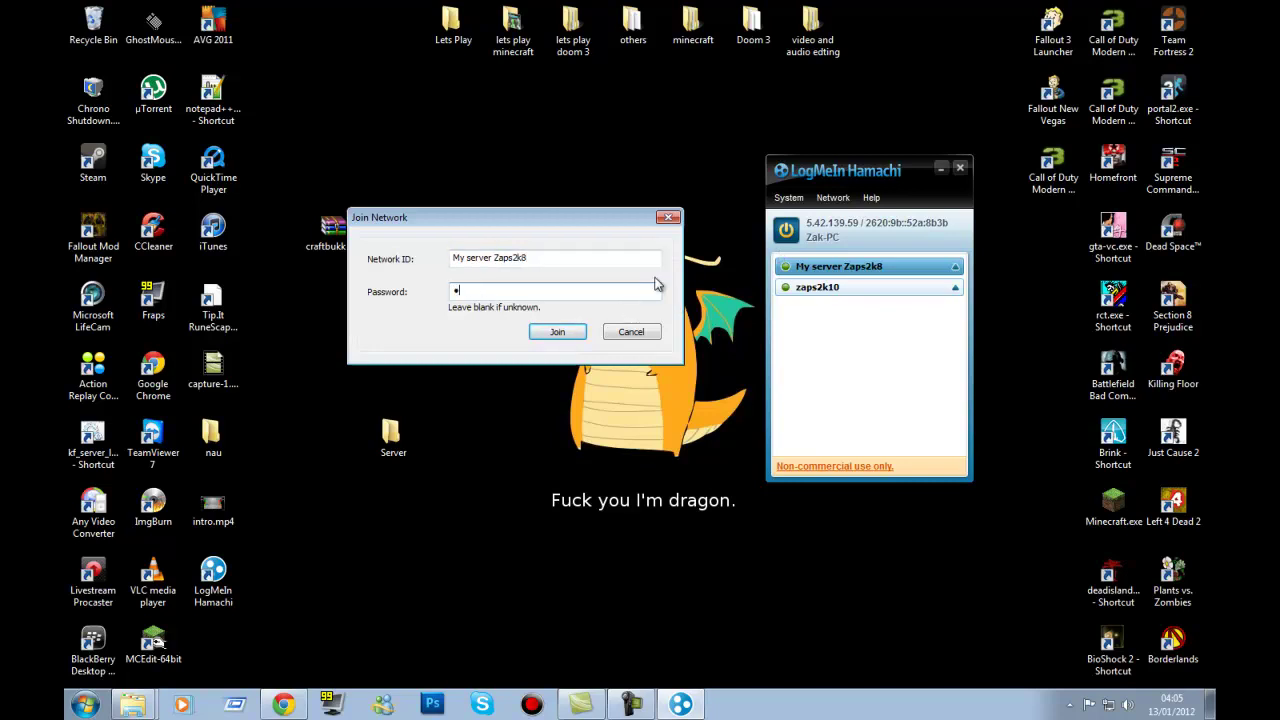
text(•)
key(Return)
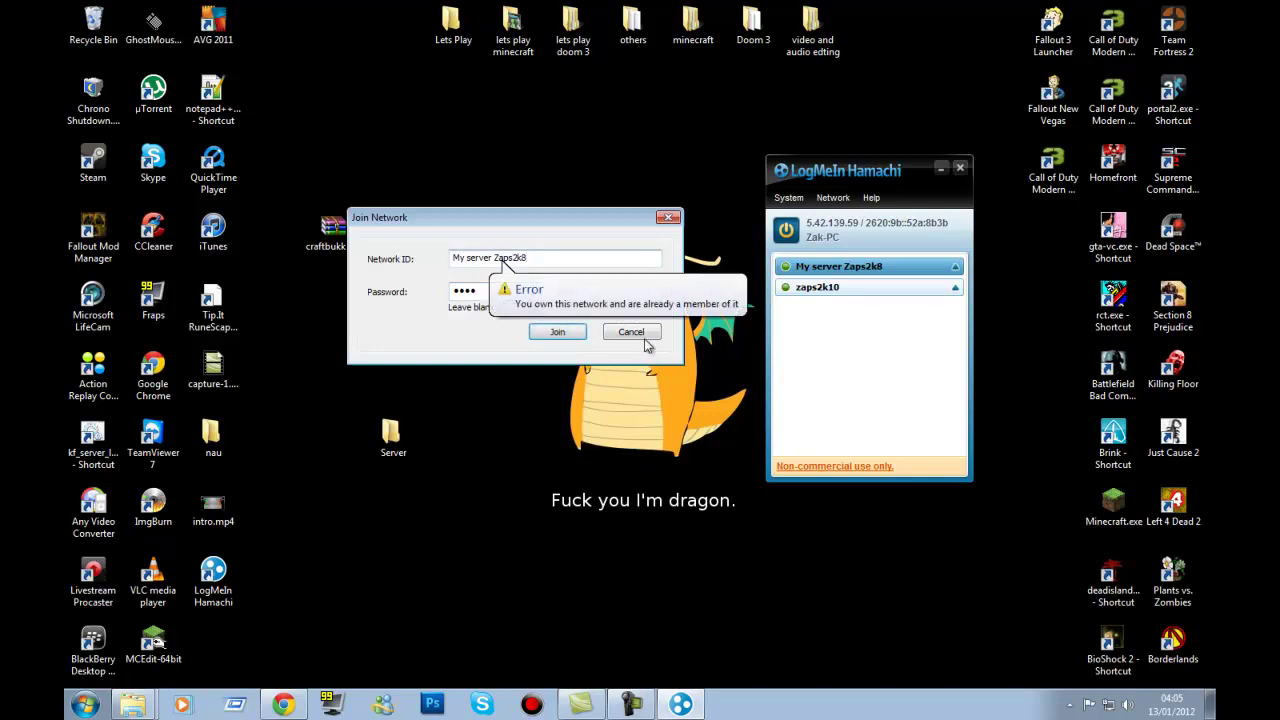
click(646, 331)
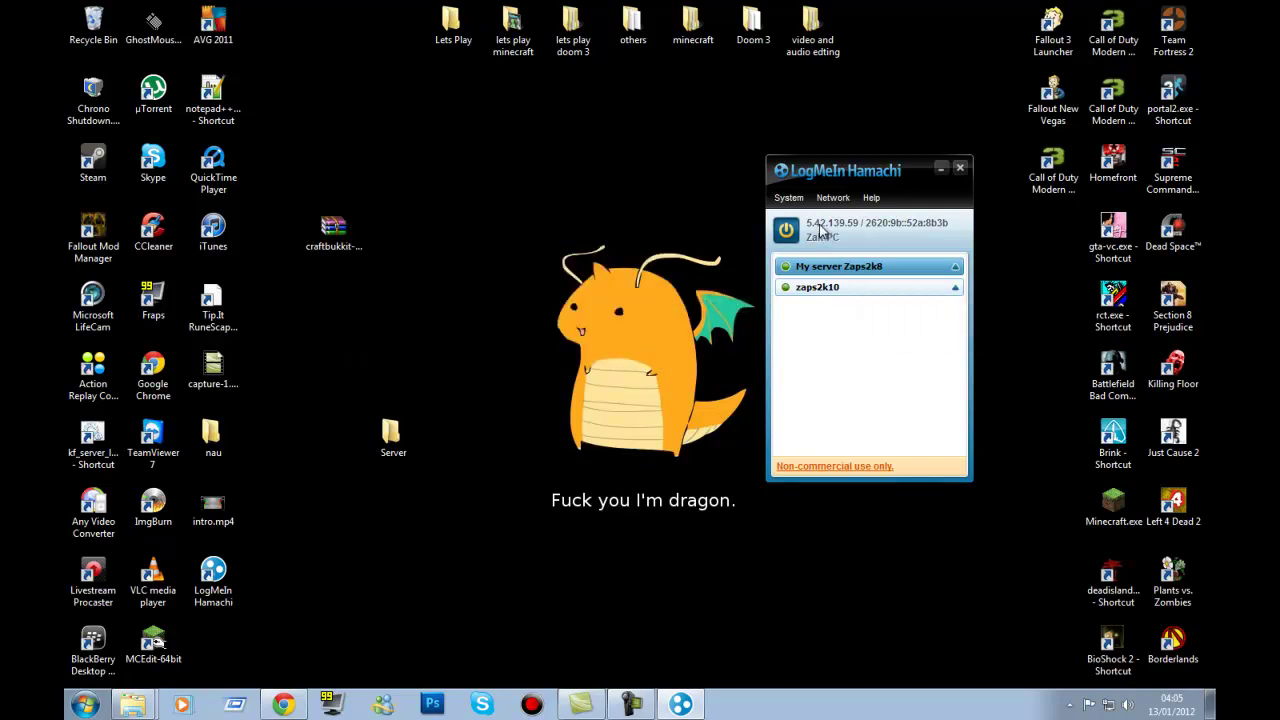
Open the desktop Server folder and open server.properties with Notepad++, restoring its window size
double_click(390, 435)
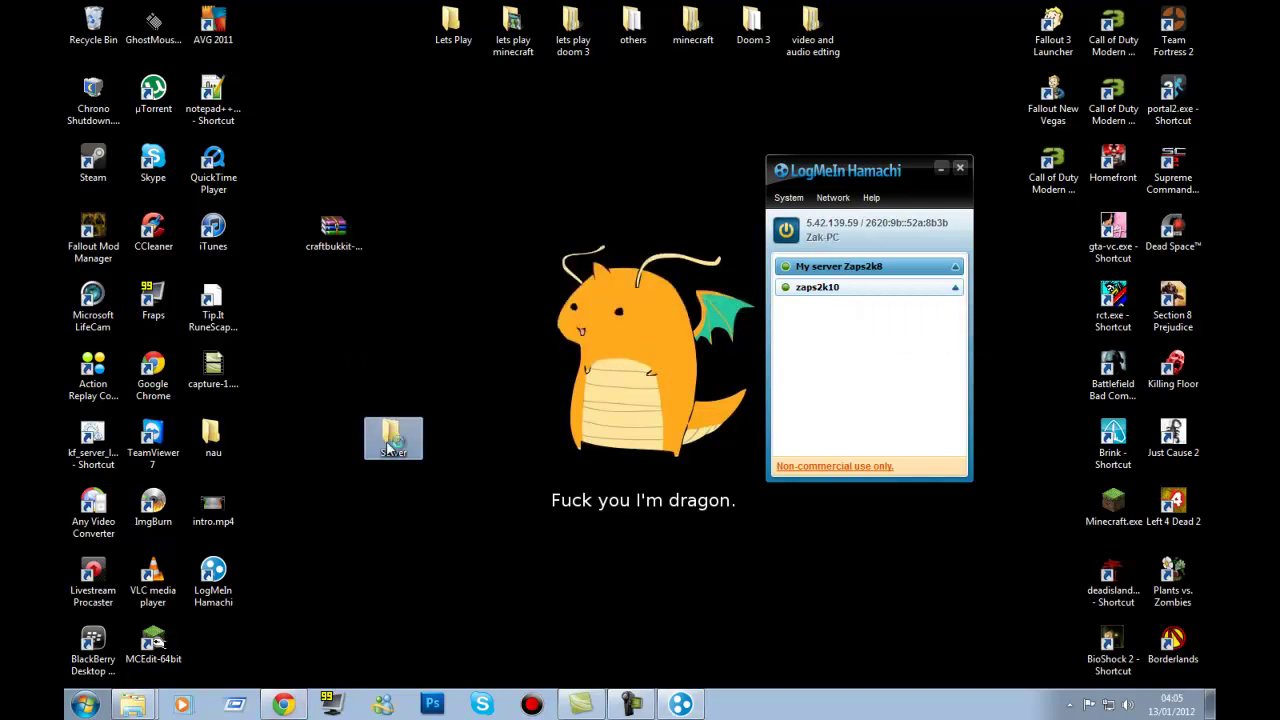
drag(770, 88, 467, 153)
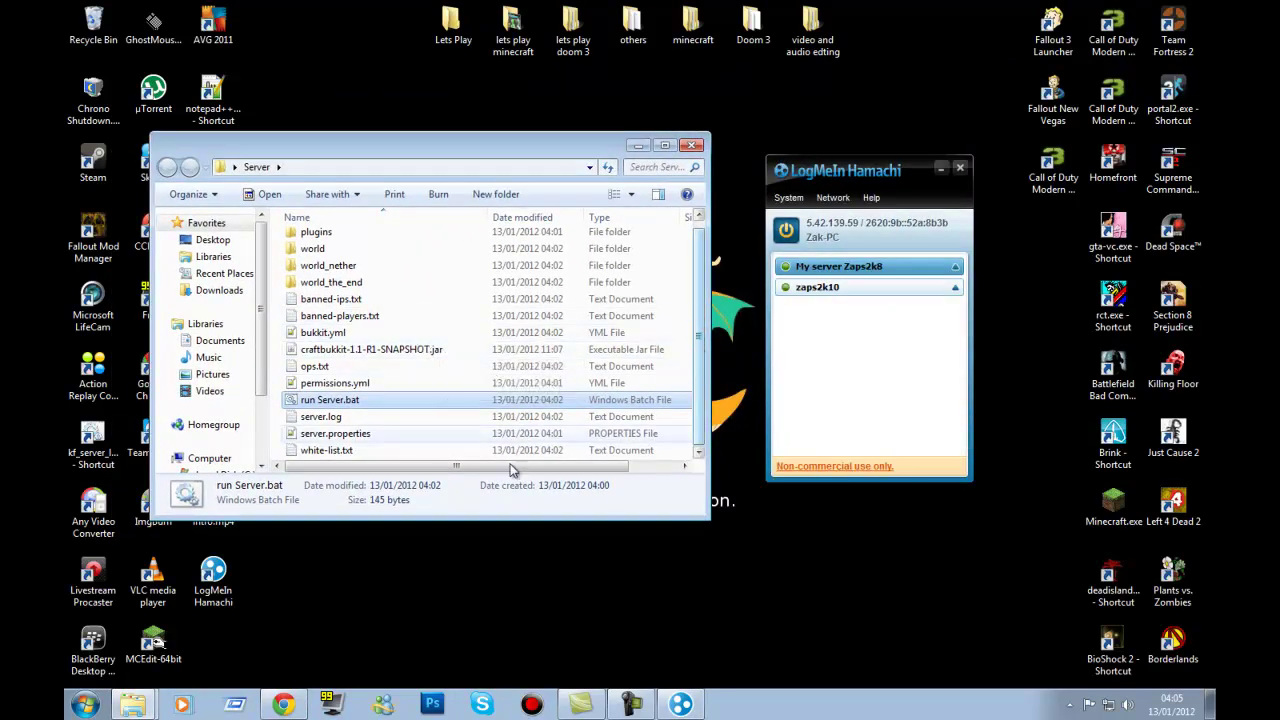
click(362, 435)
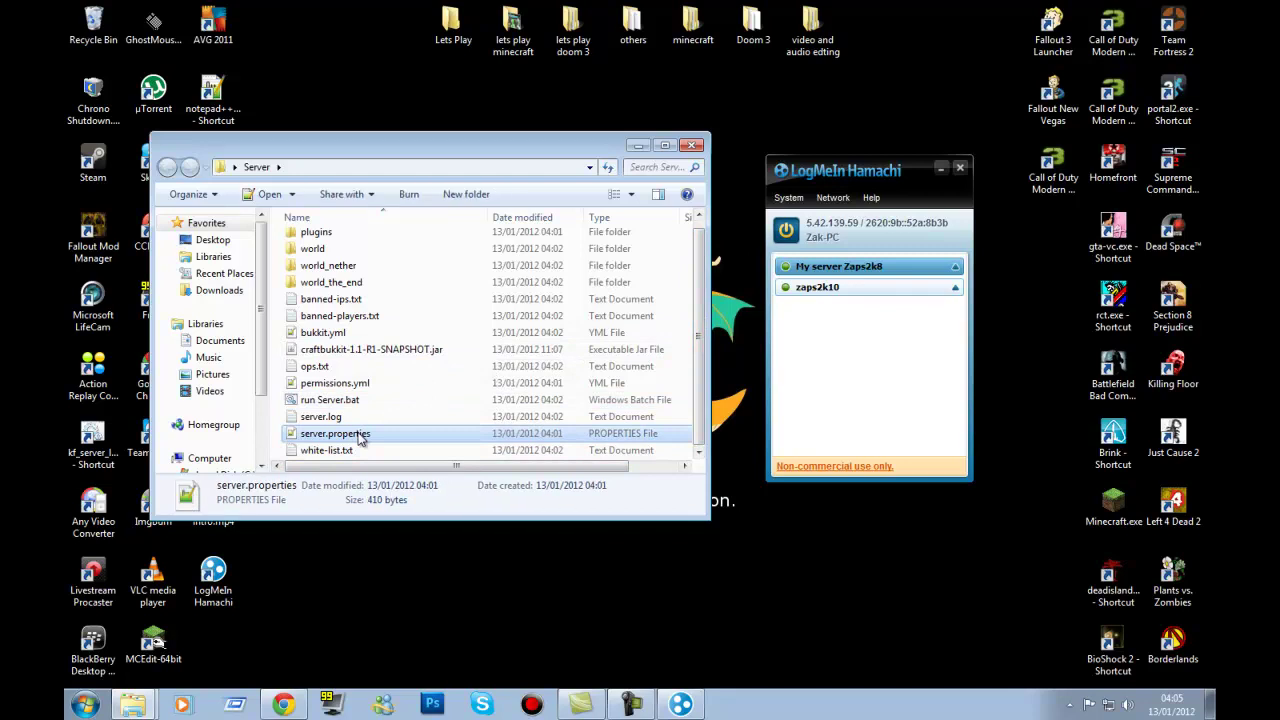
right_click(360, 437)
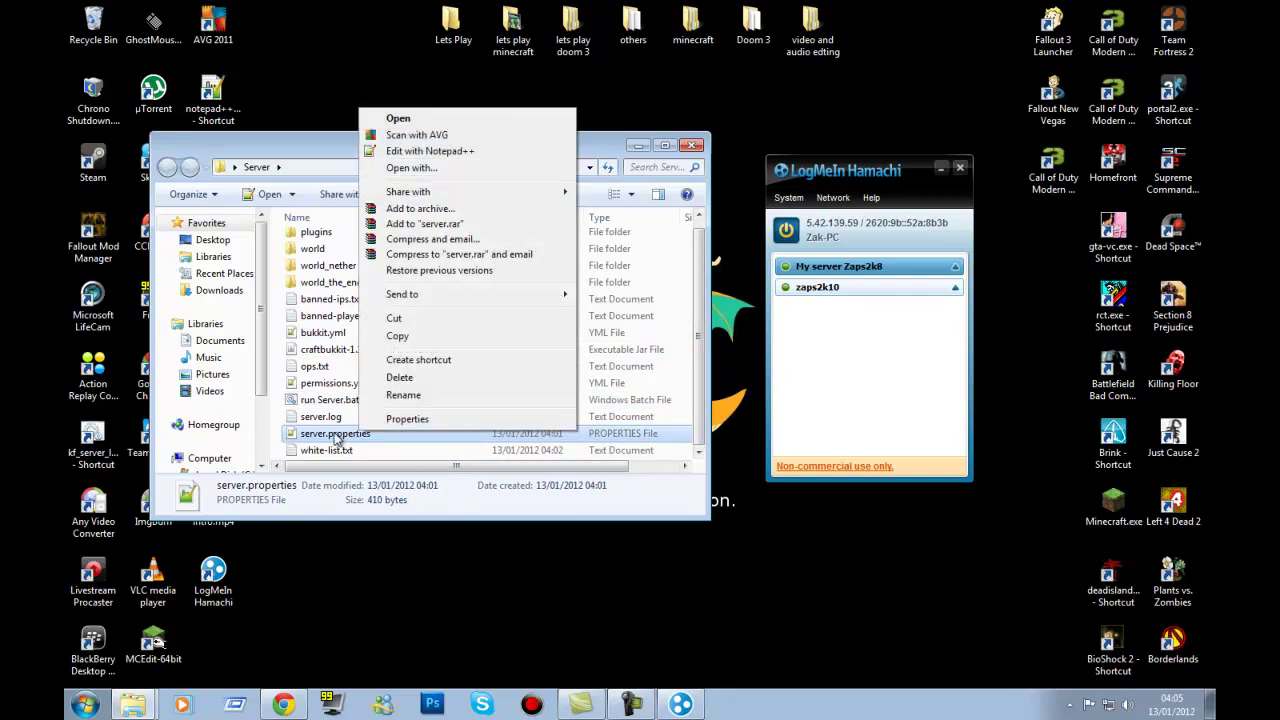
click(337, 440)
double_click(340, 437)
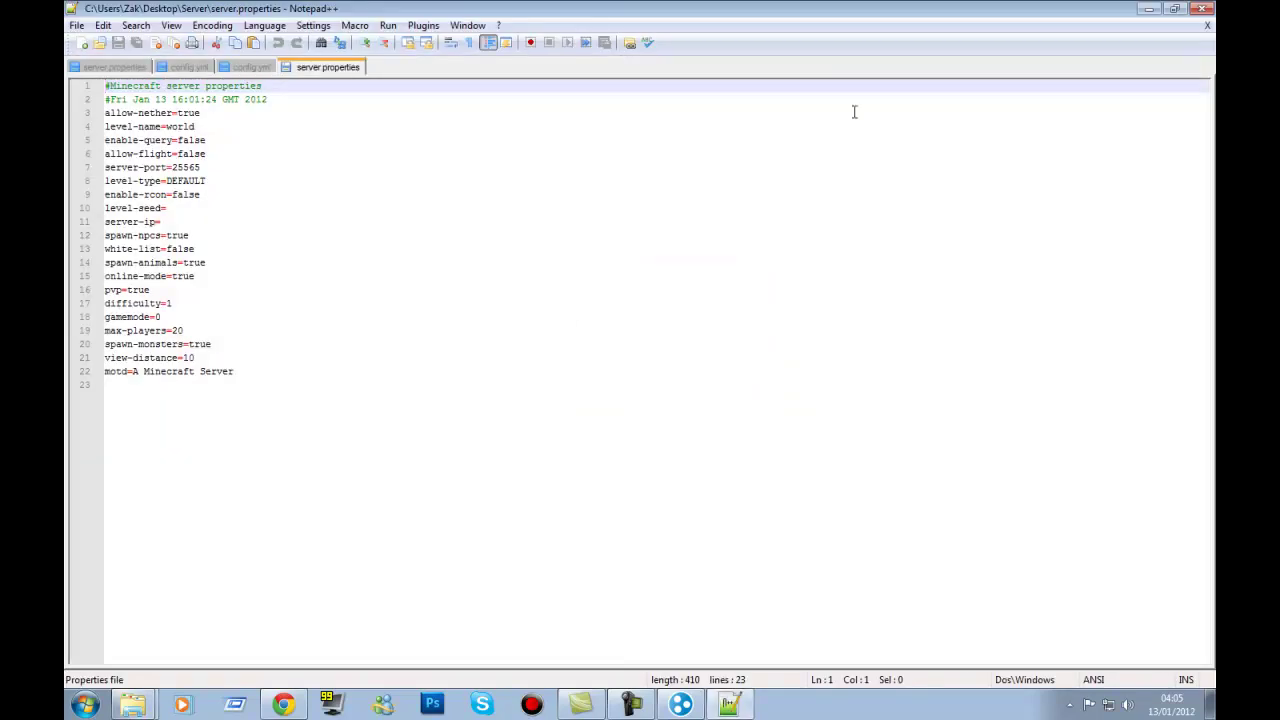
double_click(789, 12)
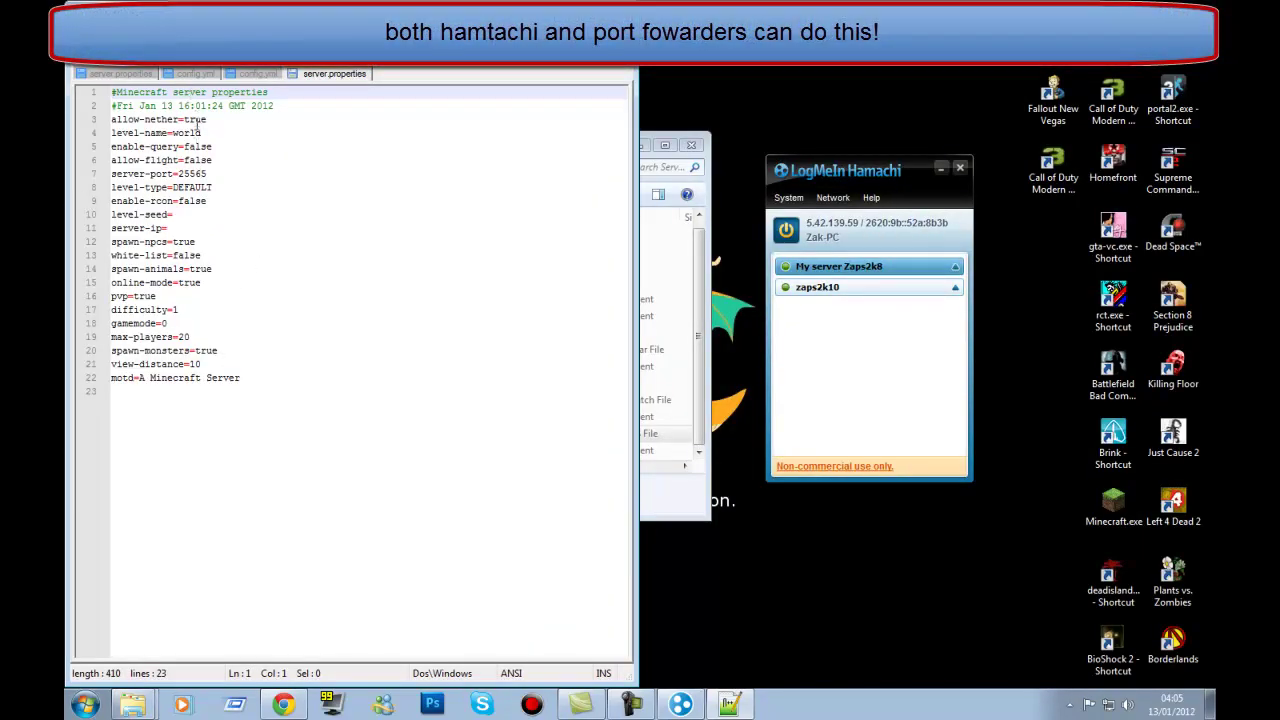
click(652, 148)
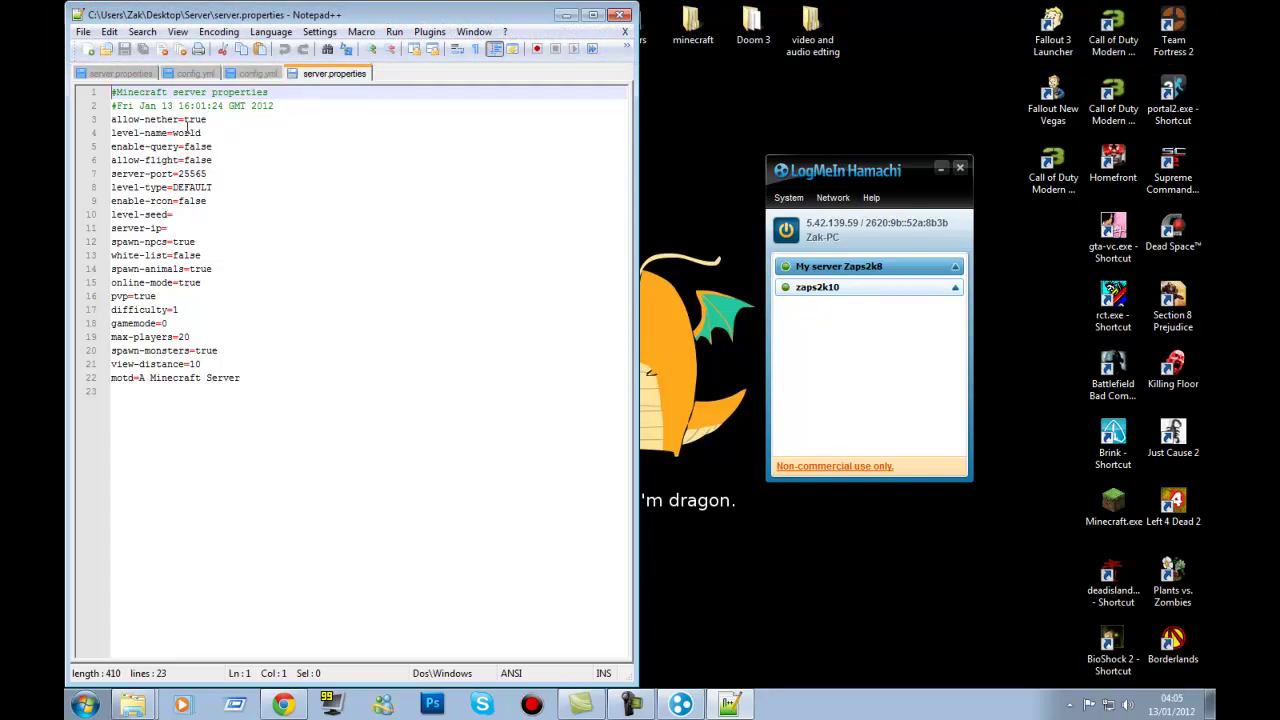
drag(208, 119, 172, 132)
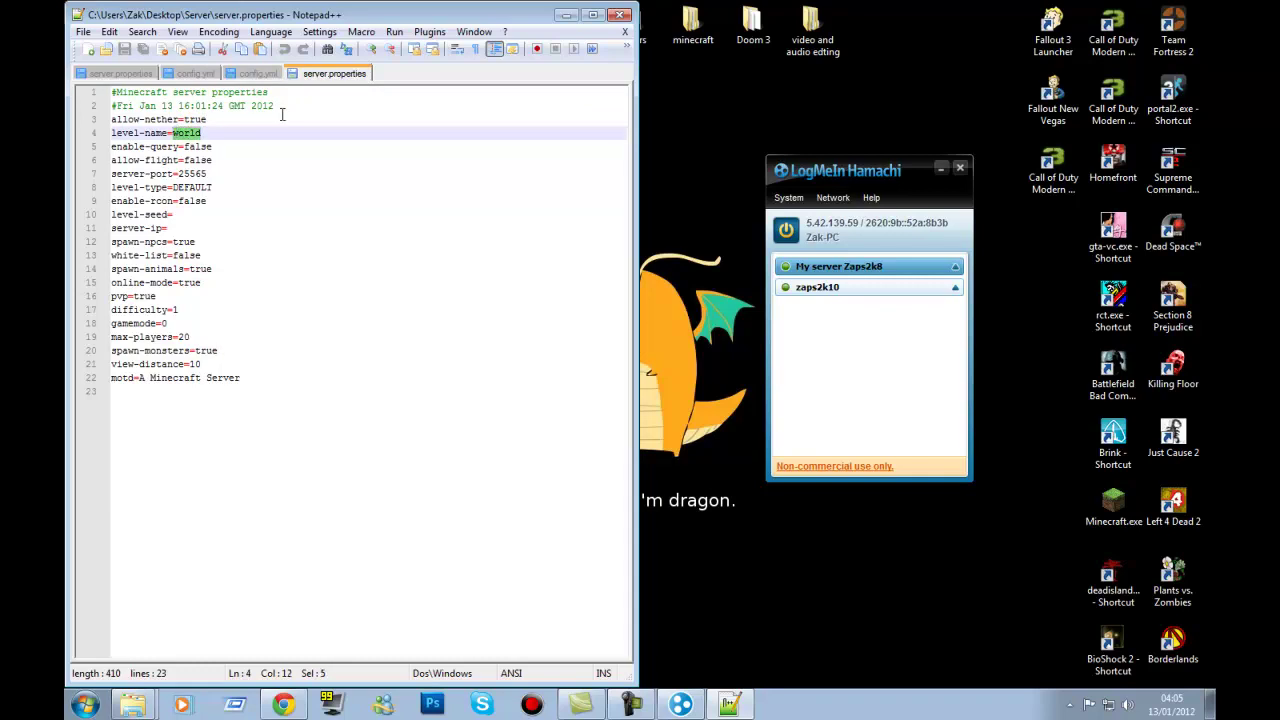
Type 'super world Bitche' as the level-name, then highlight the enable-query and allow-flight settings
text(su)
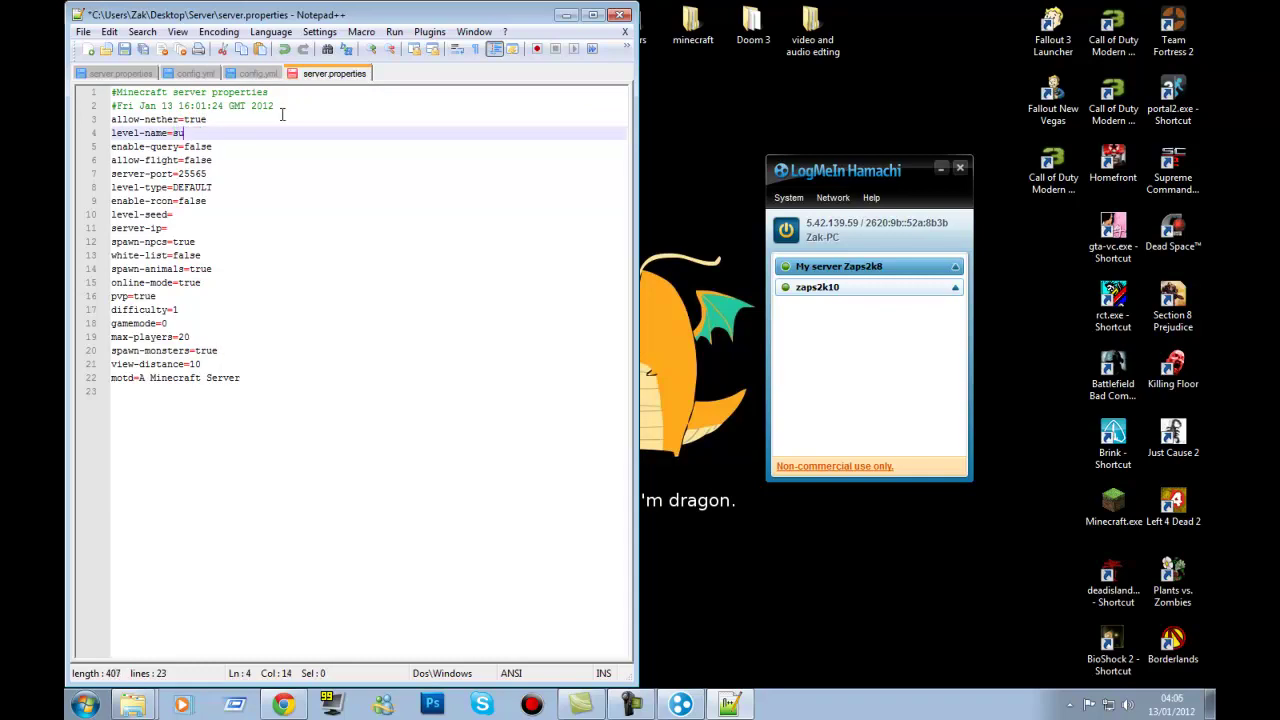
text(per world Bitches)
drag(212, 147, 108, 147)
drag(214, 160, 182, 160)
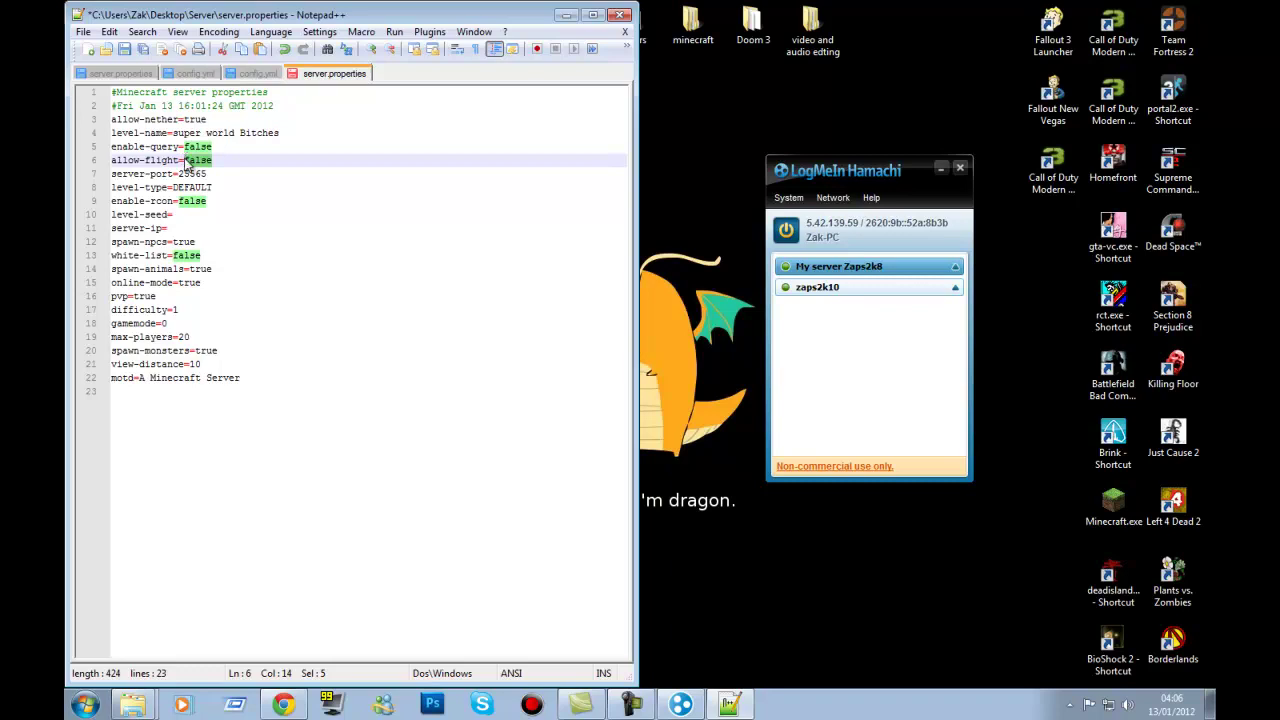
click(193, 160)
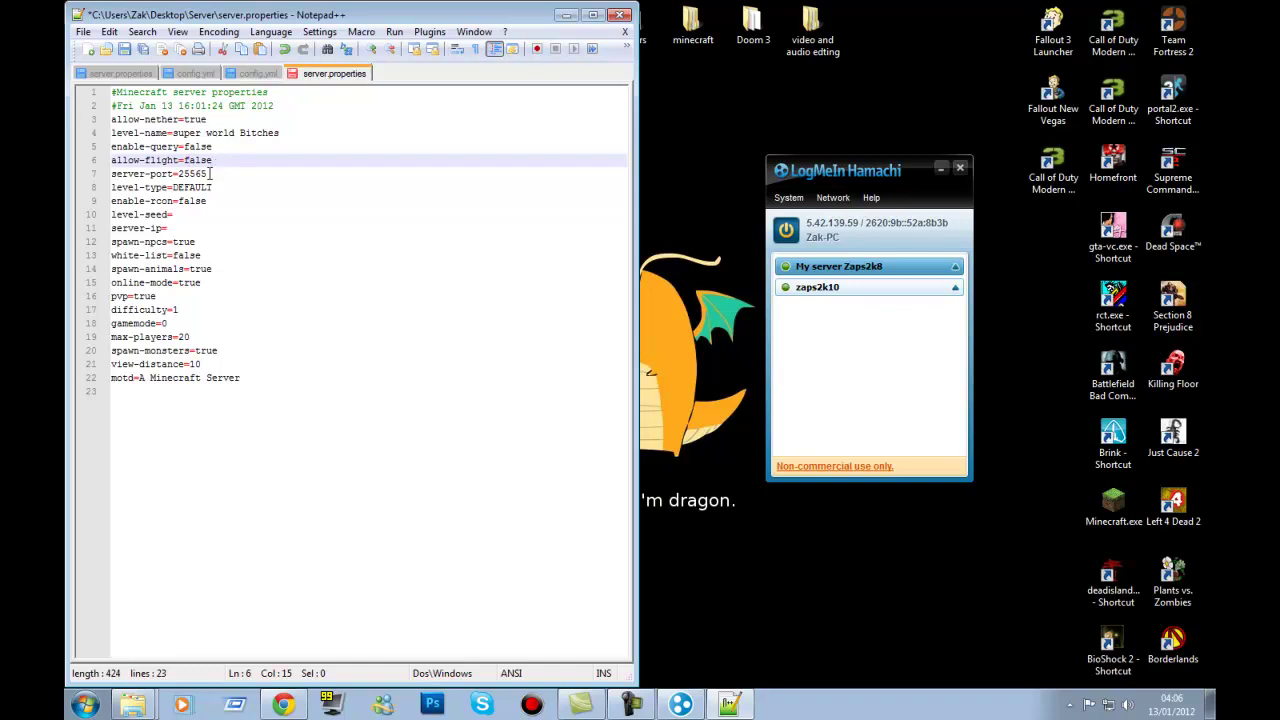
Review the server port 25565, DEFAULT level type, enable-rcon and empty server-ip settings
drag(208, 173, 180, 173)
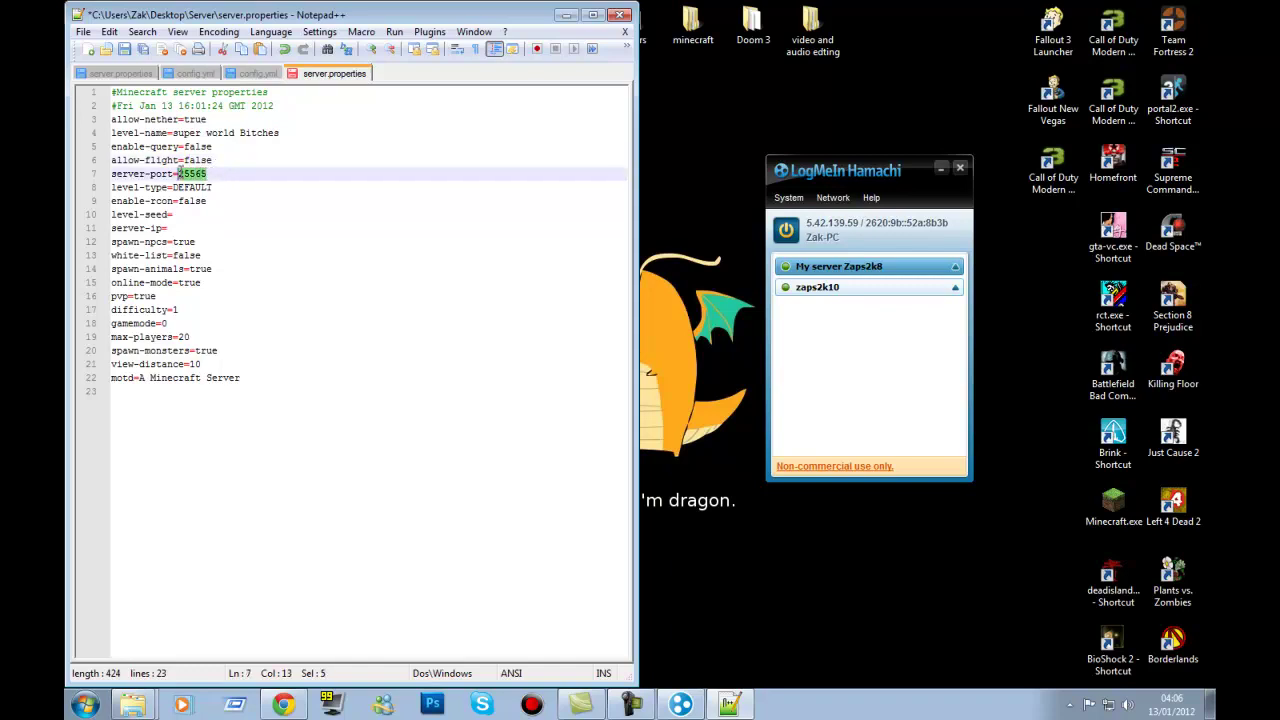
click(189, 174)
drag(172, 187, 110, 216)
double_click(195, 201)
click(183, 214)
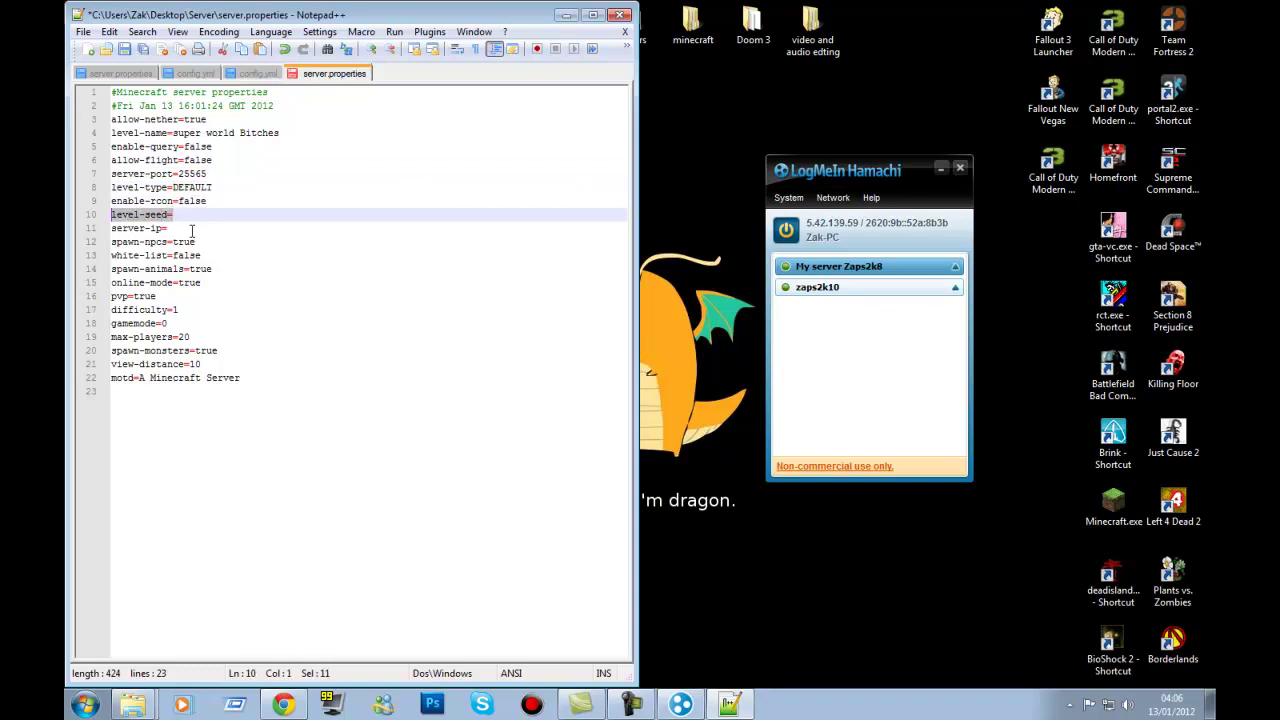
drag(192, 231, 106, 229)
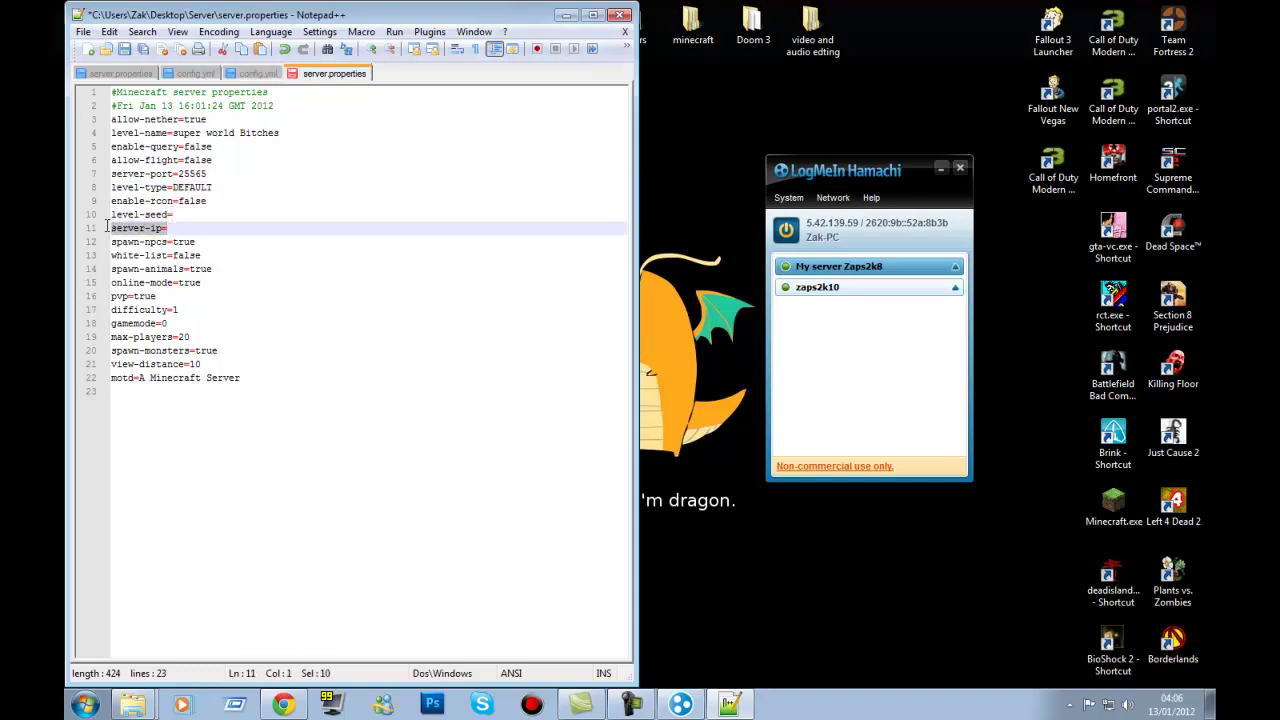
Paste the copied Hamachi IPv4 address after server-ip=, then delete the pasted value
click(180, 229)
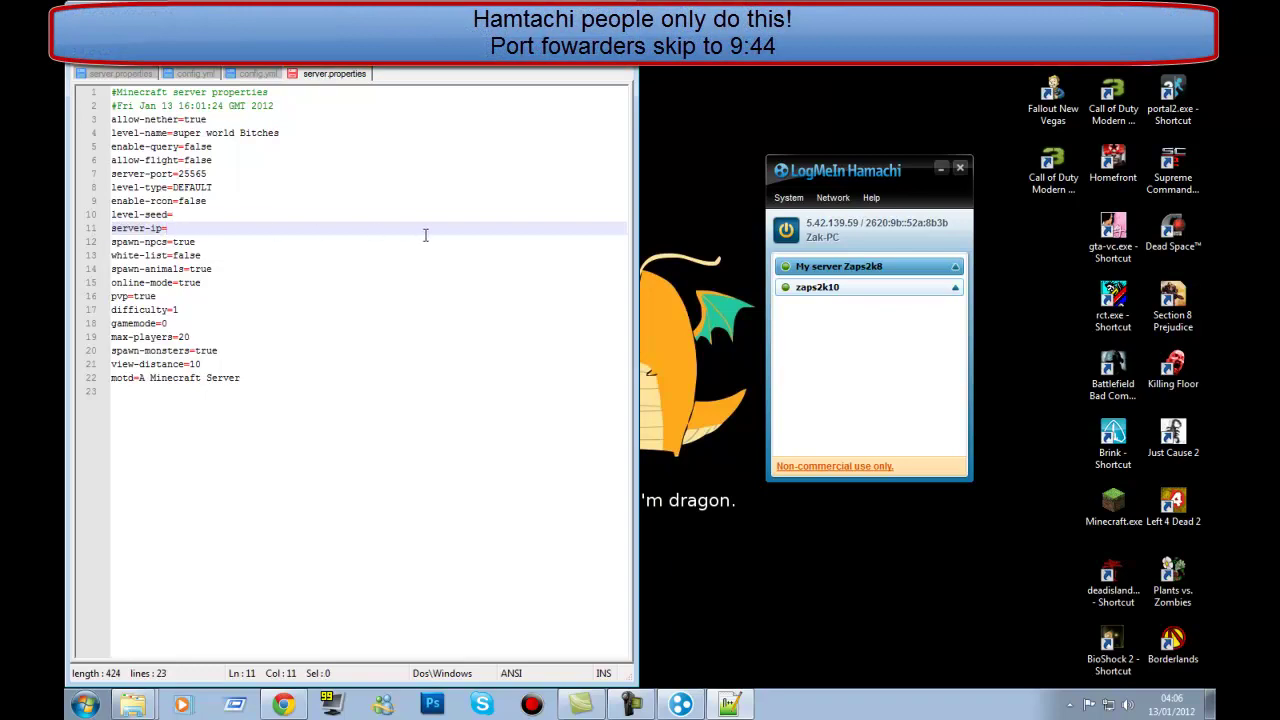
right_click(812, 228)
click(840, 238)
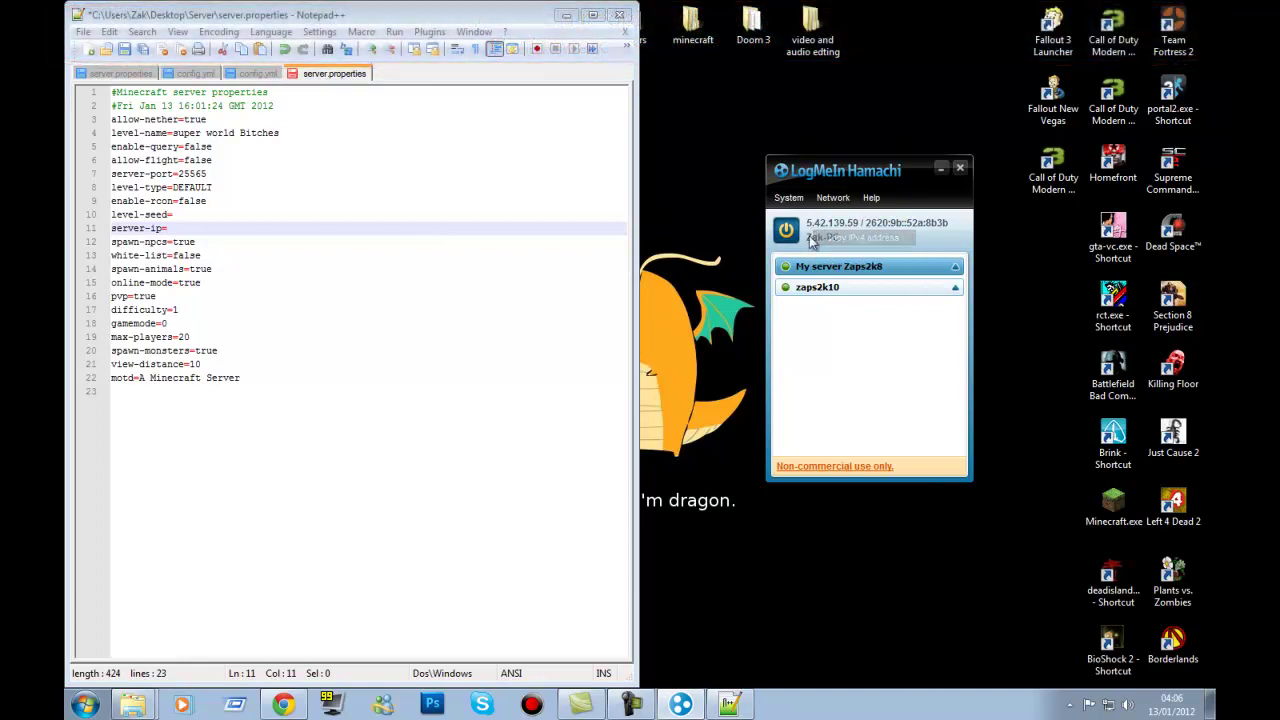
click(180, 229)
key(ctrl+v)
drag(230, 228, 168, 228)
key(BackSpace)
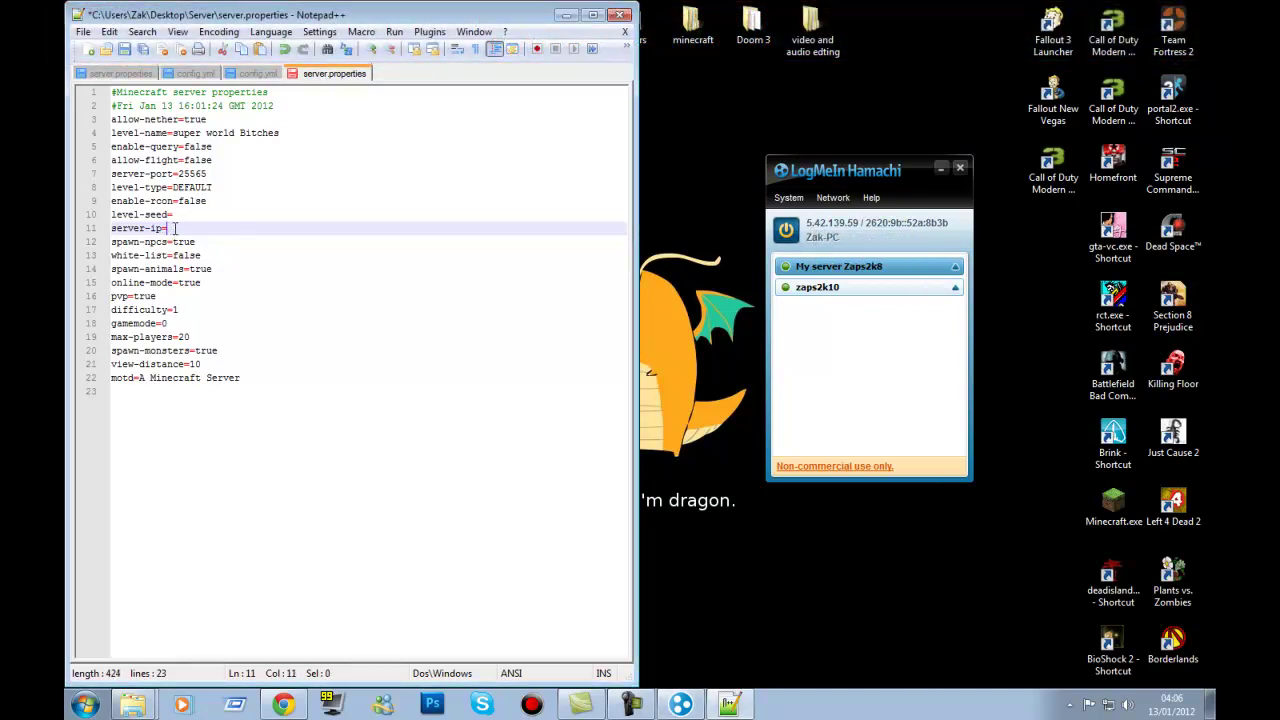
Copy the Hamachi IPv4 5.42.139.59 again, paste it as server-ip, then check spawn-npcs
right_click(829, 224)
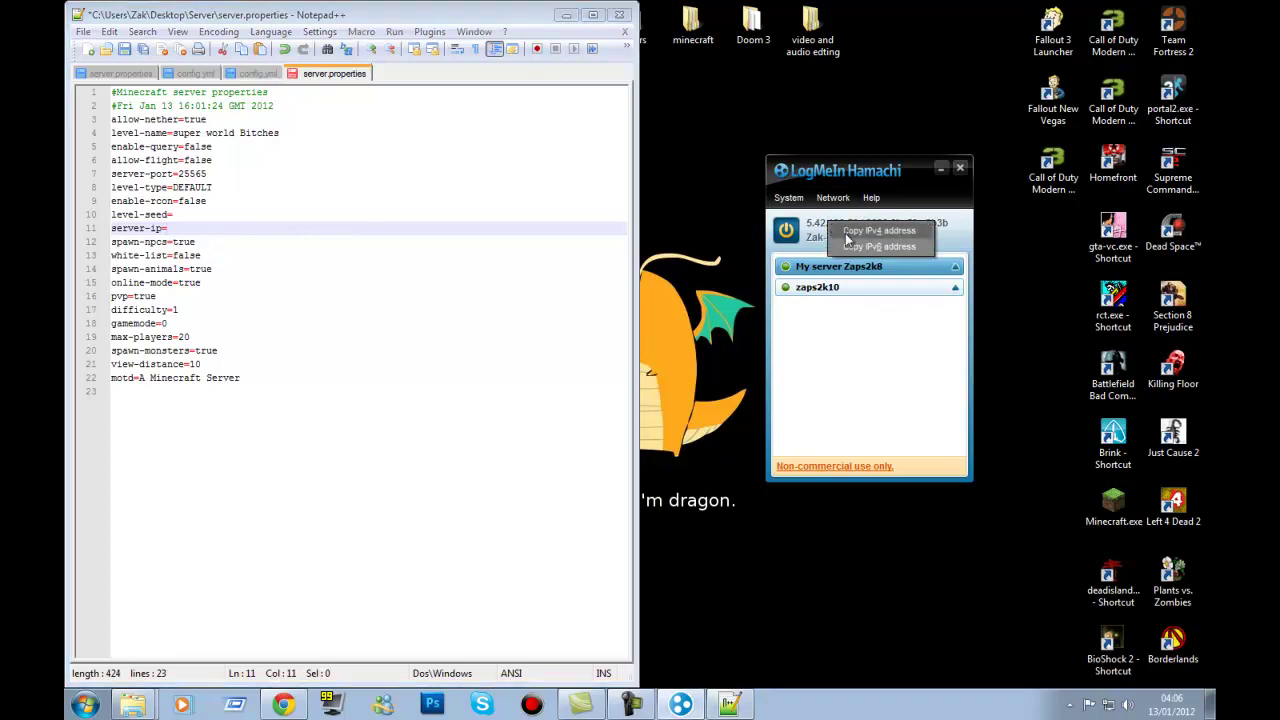
click(846, 234)
click(176, 228)
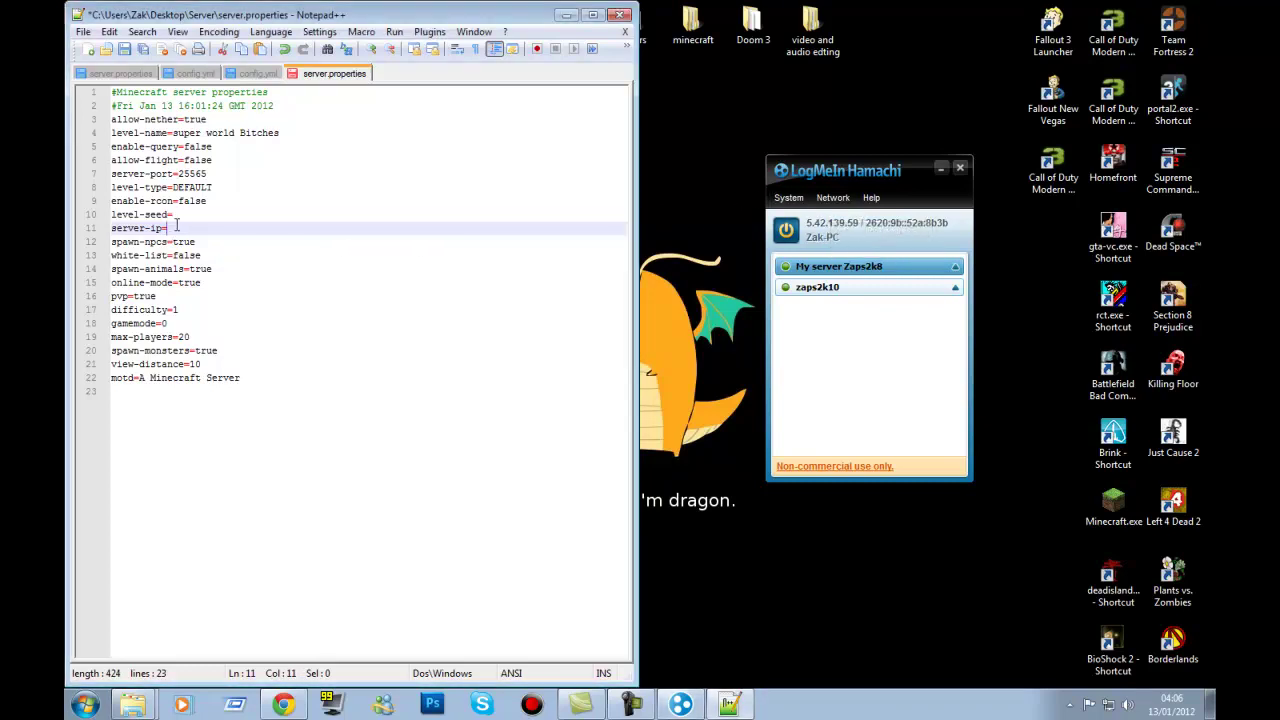
key(ctrl+v)
click(205, 246)
drag(205, 246, 80, 248)
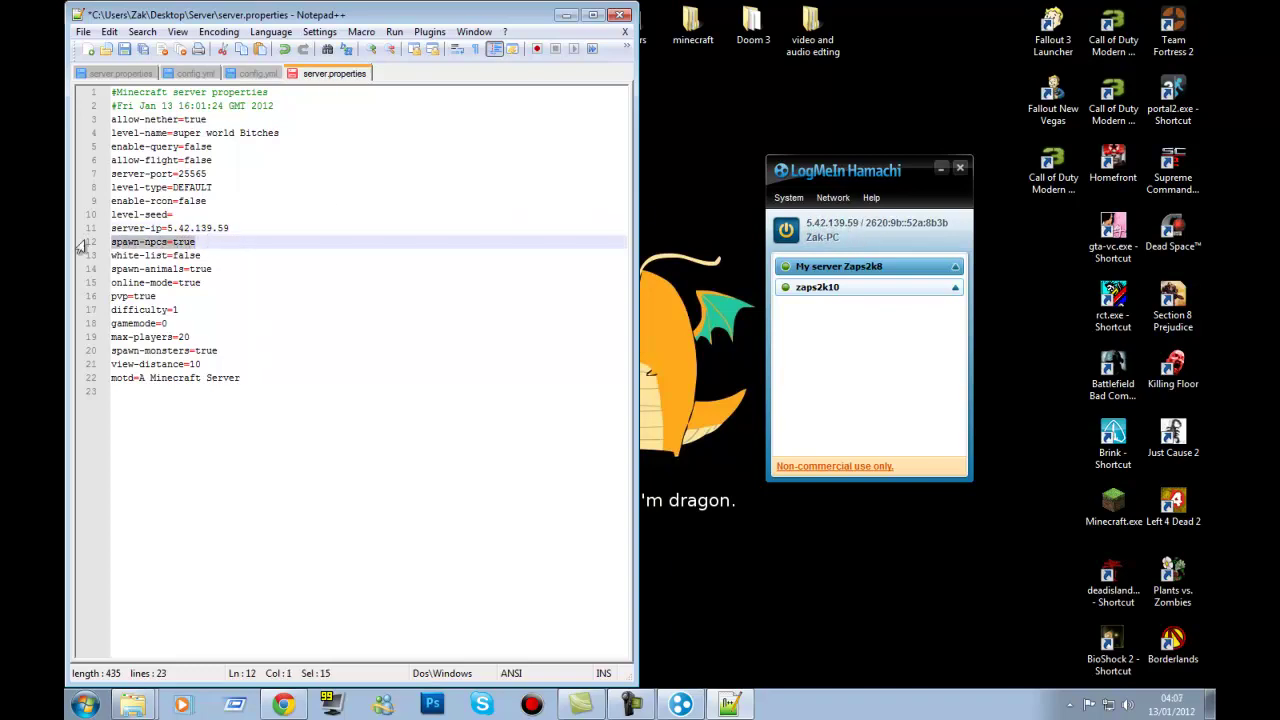
Check the white-list line and briefly edit online-mode, leaving it set to true
shift+click(202, 255)
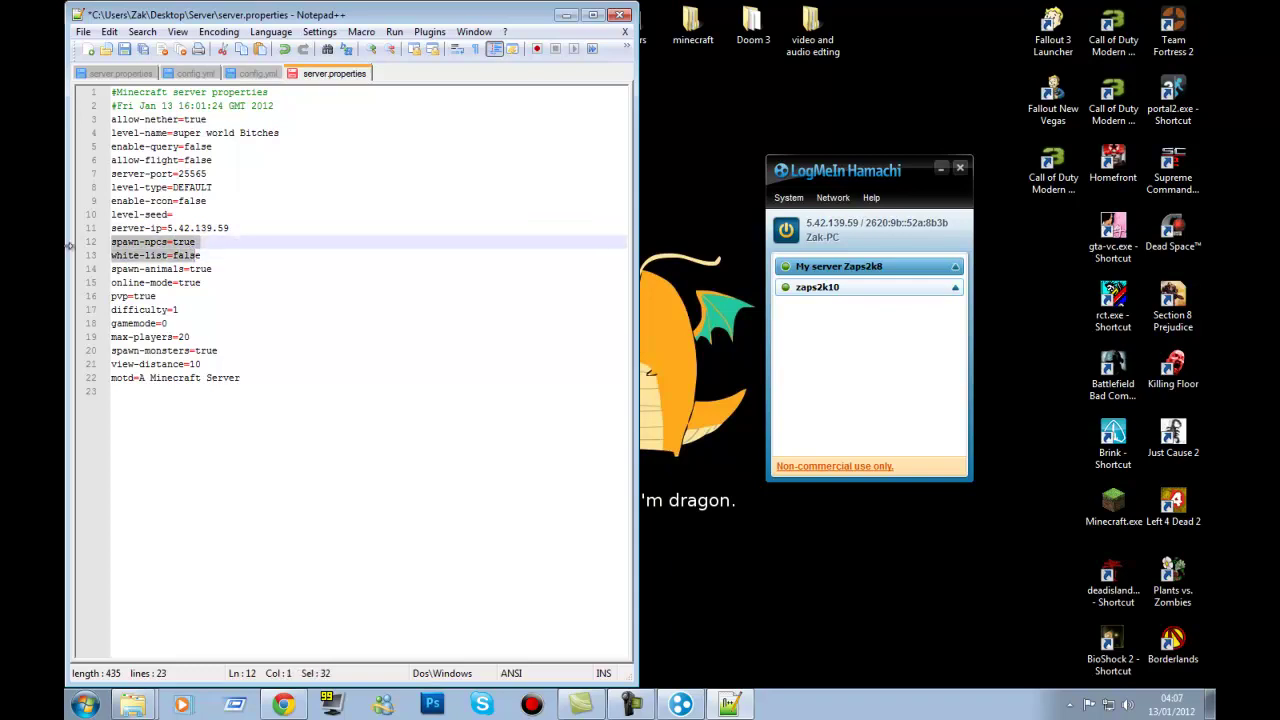
click(211, 258)
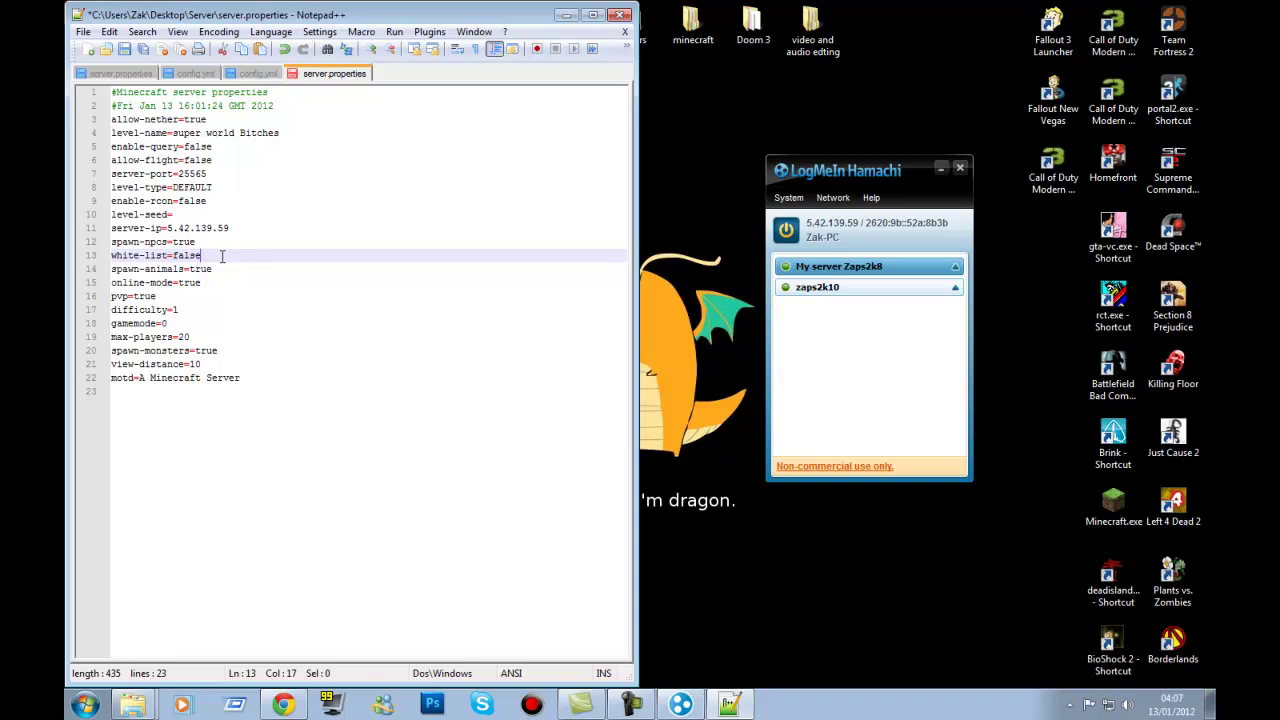
drag(217, 282, 178, 283)
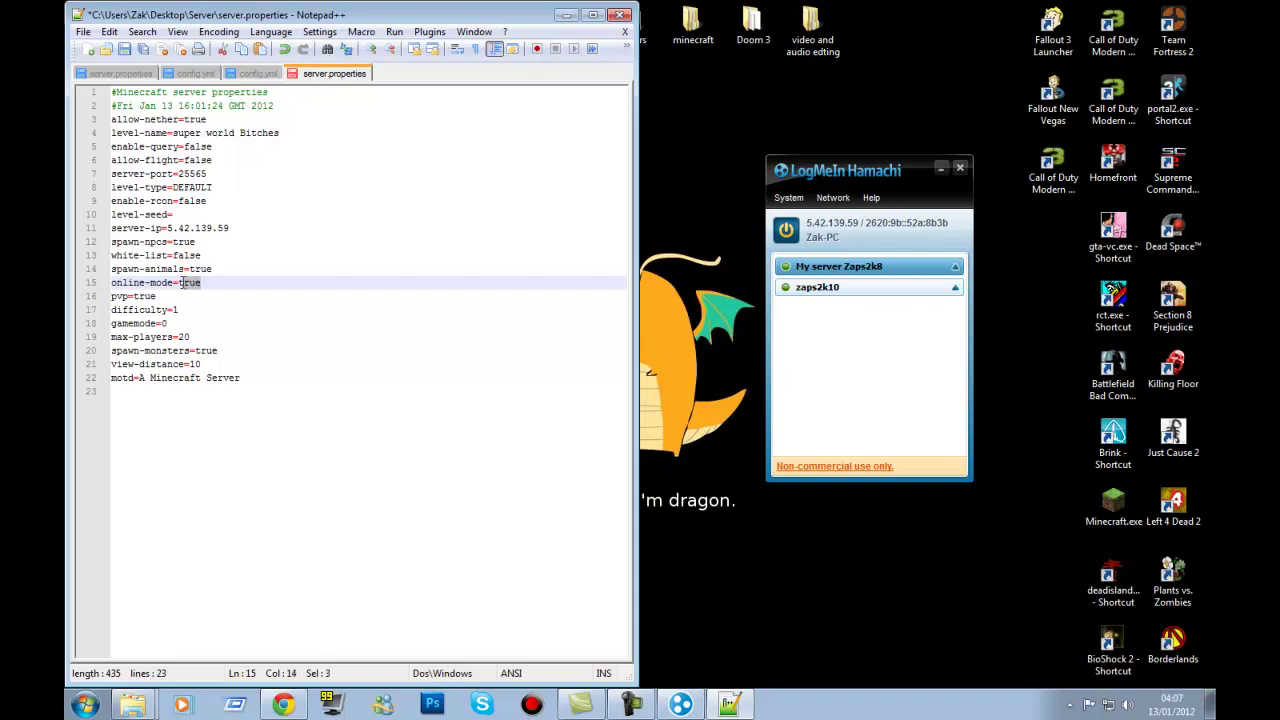
text(fals)
double_click(188, 283)
text(tr)
Set pvp to false, difficulty to 3 and max-players to 10
drag(156, 296, 133, 296)
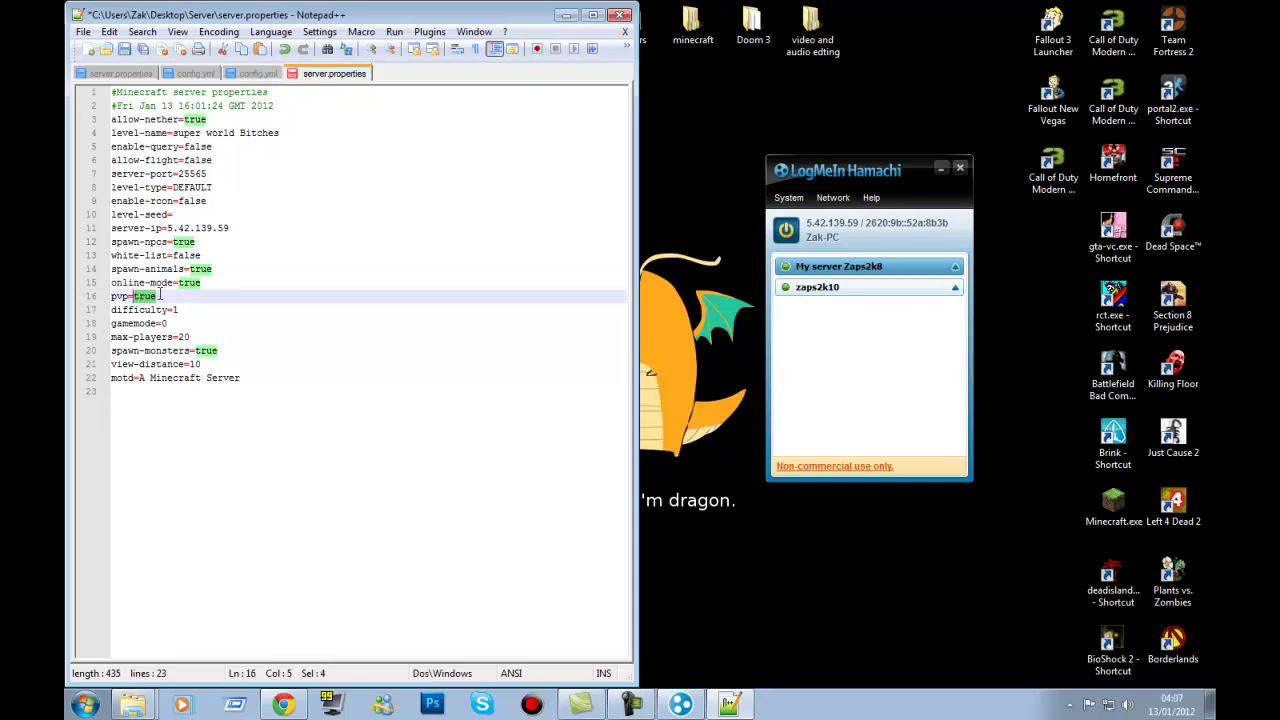
text(false)
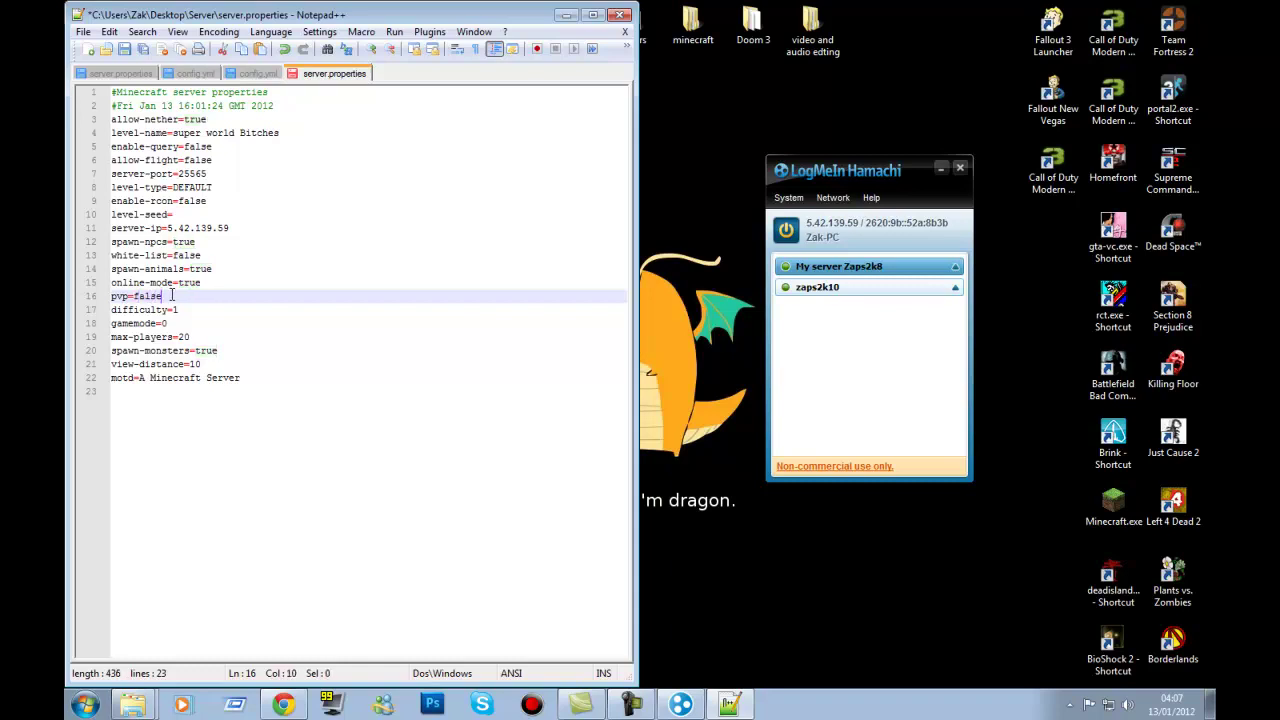
drag(179, 310, 173, 310)
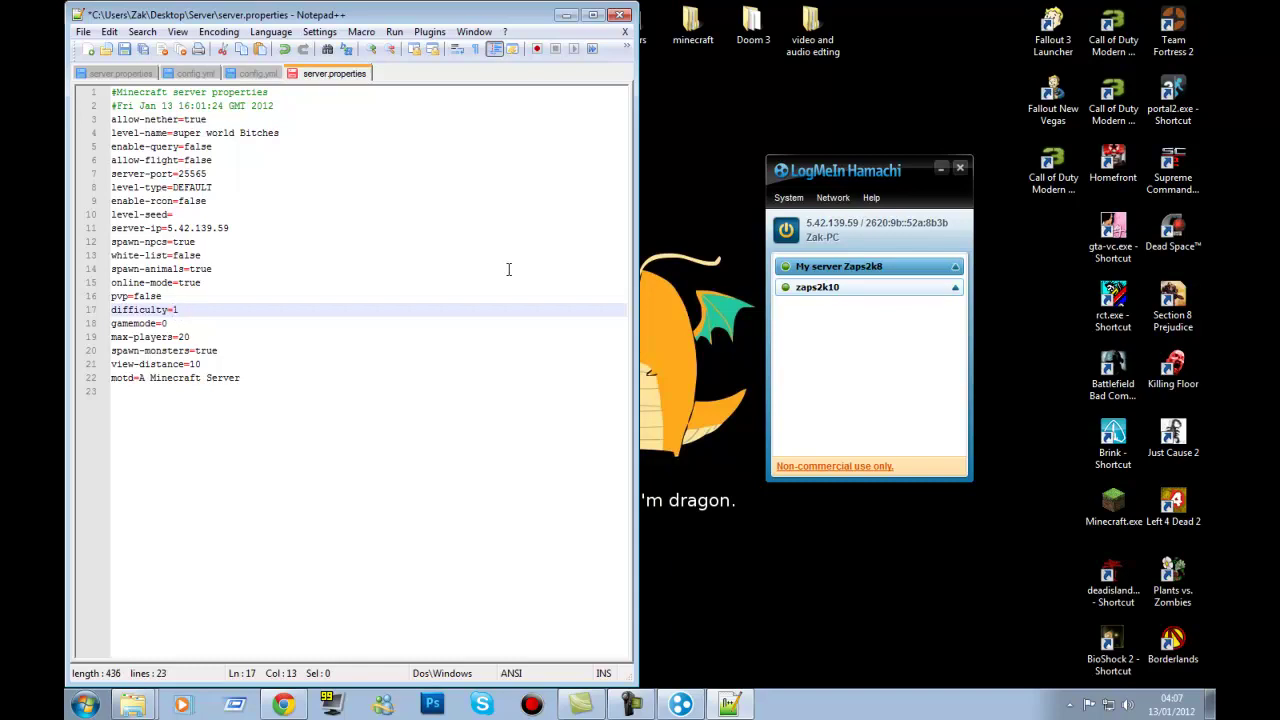
click(171, 323)
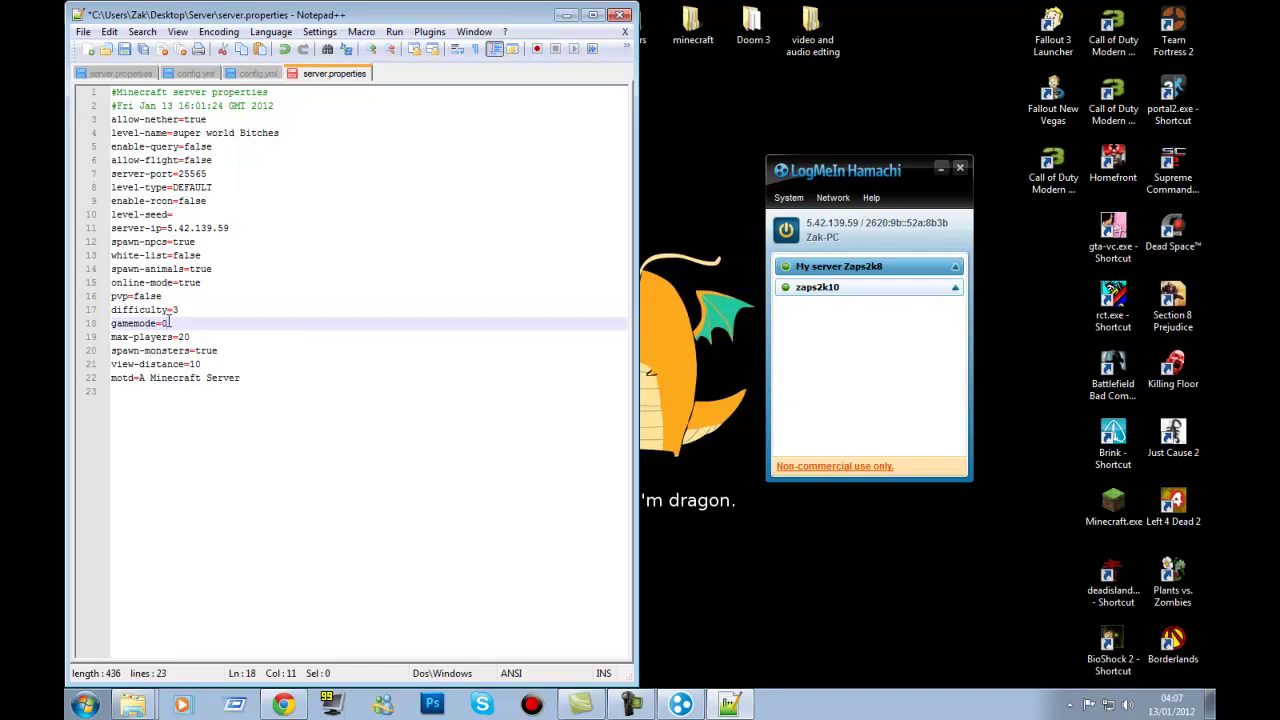
click(193, 337)
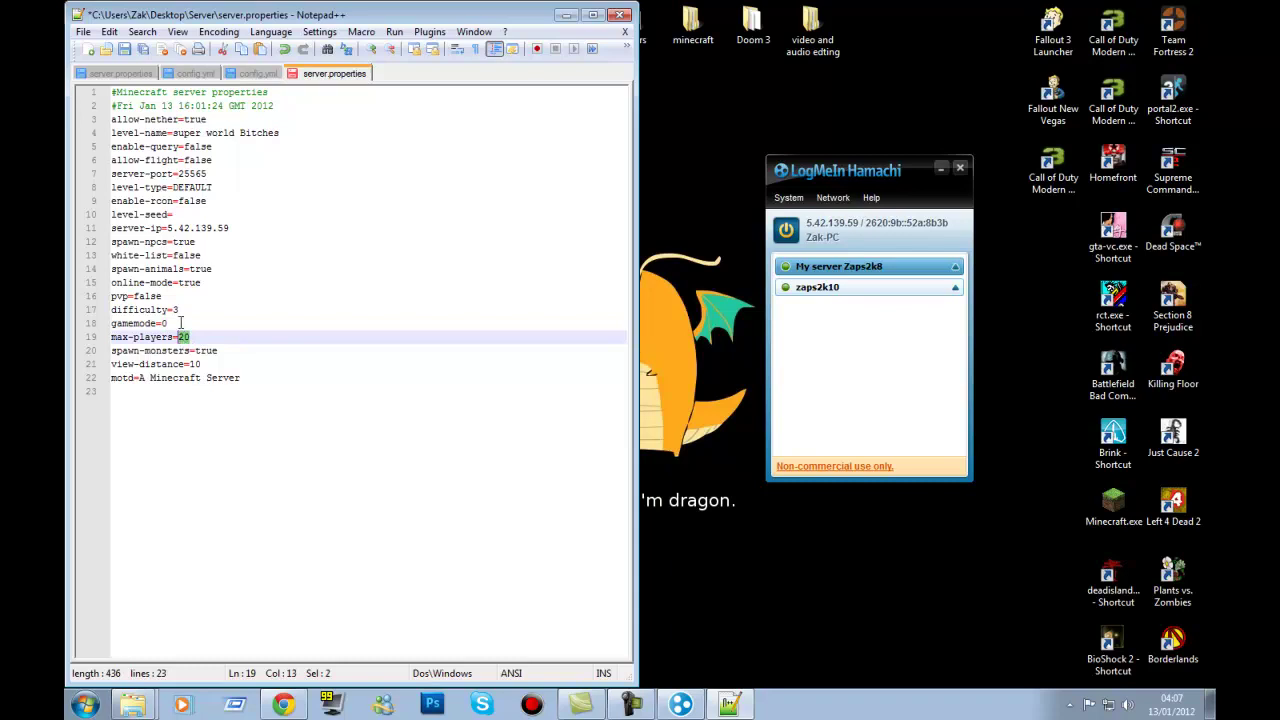
text(00000)
key(BackSpace)
key(BackSpace)
key(BackSpace)
key(BackSpace)
key(BackSpace)
key(BackSpace)
key(BackSpace)
Set view-distance to 5 and motd to 'Super happy server', then save server.properties
key(Down)
key(Down)
drag(201, 364, 191, 364)
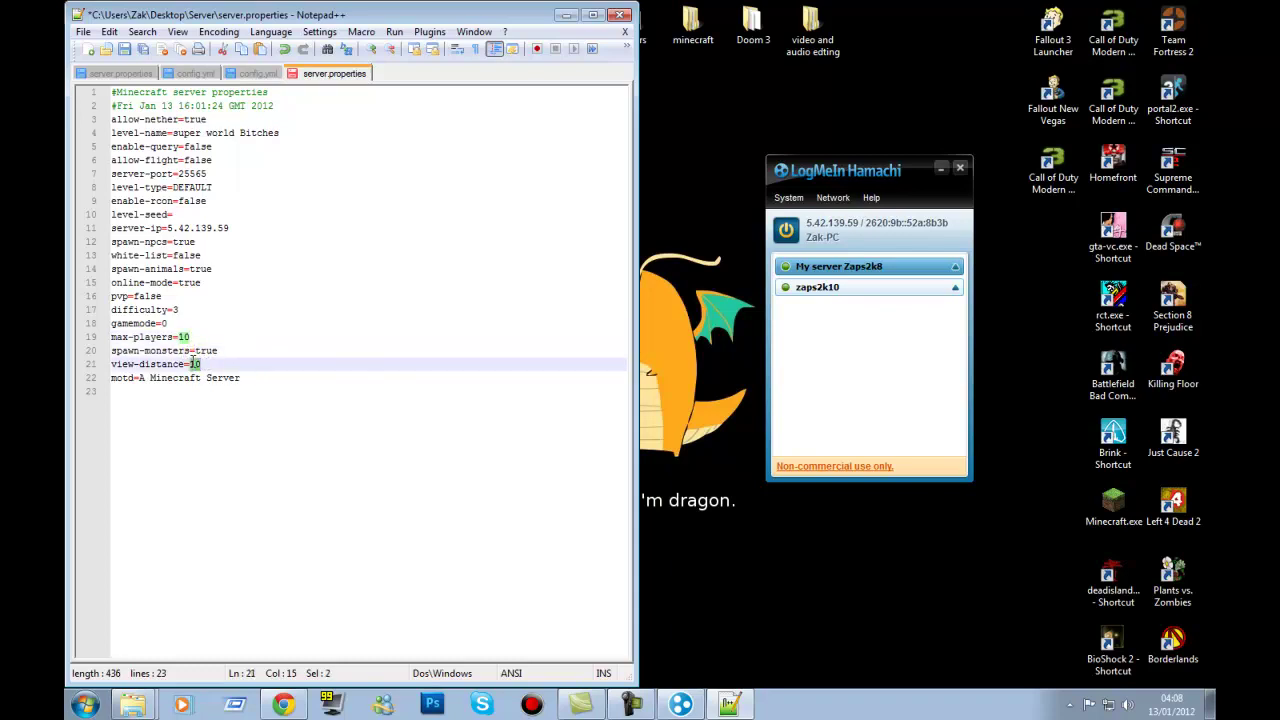
text(5)
drag(242, 379, 148, 379)
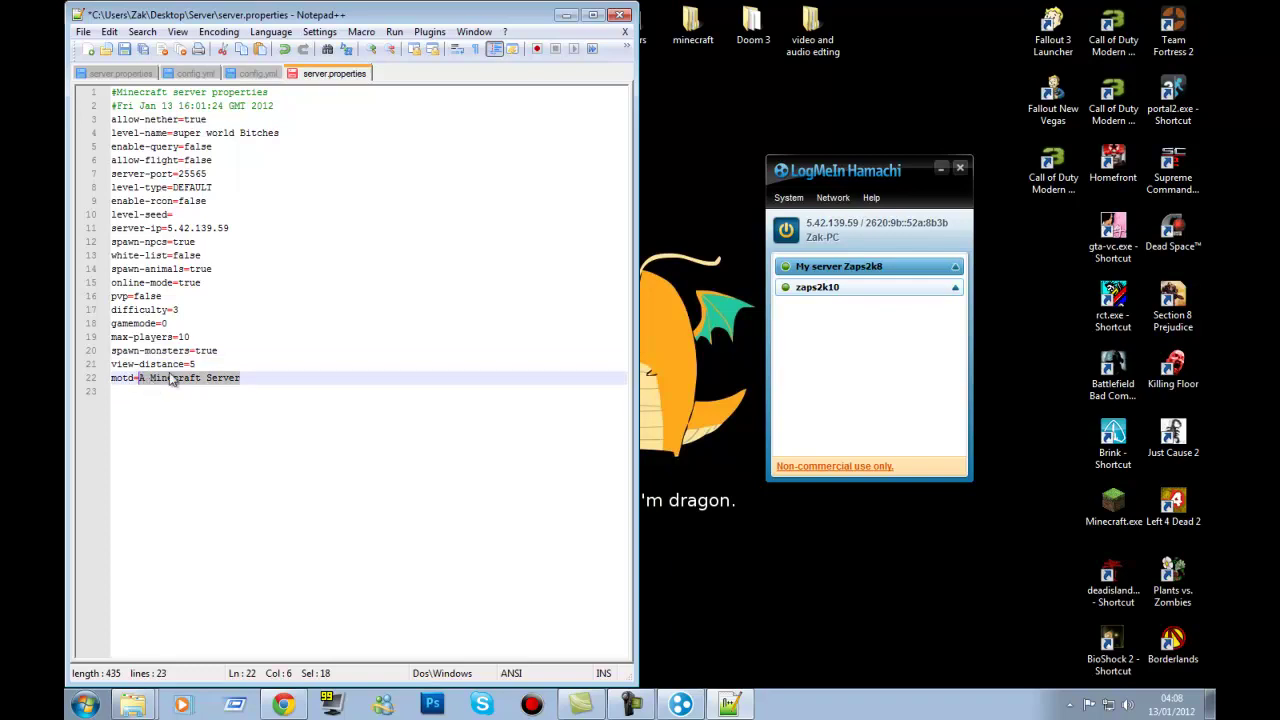
text(Super happ)
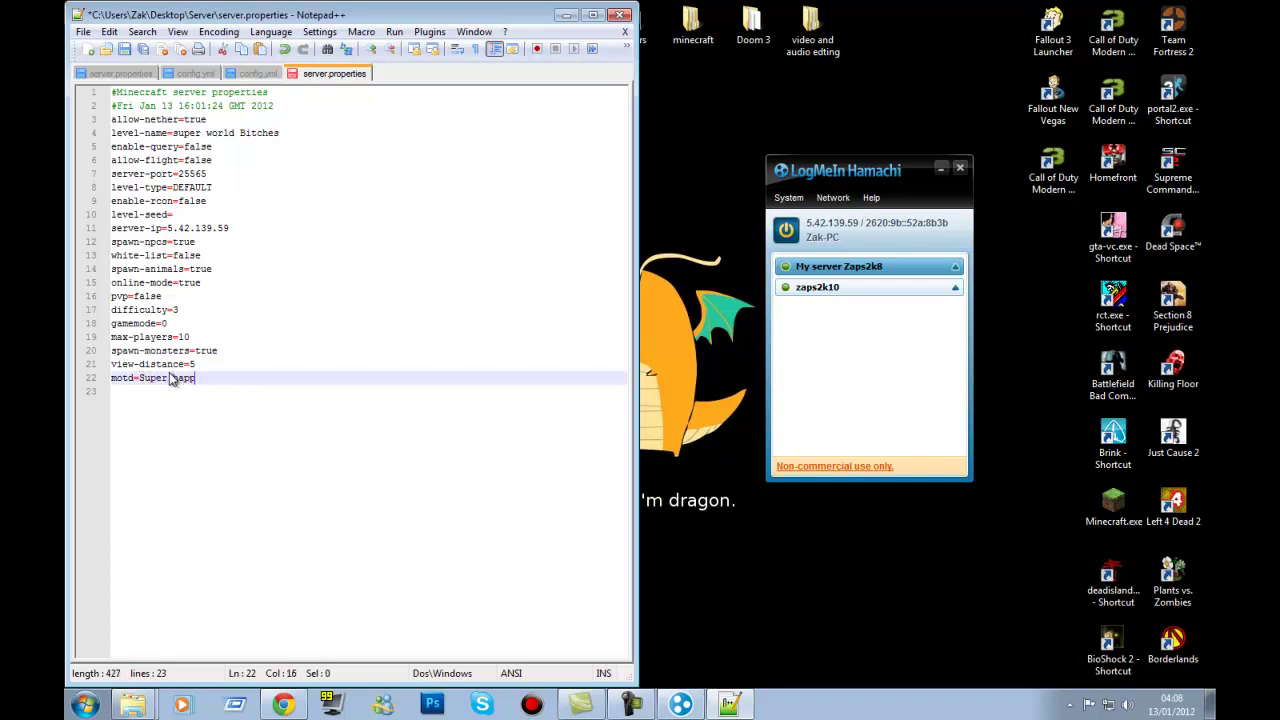
text(y server)
click(124, 49)
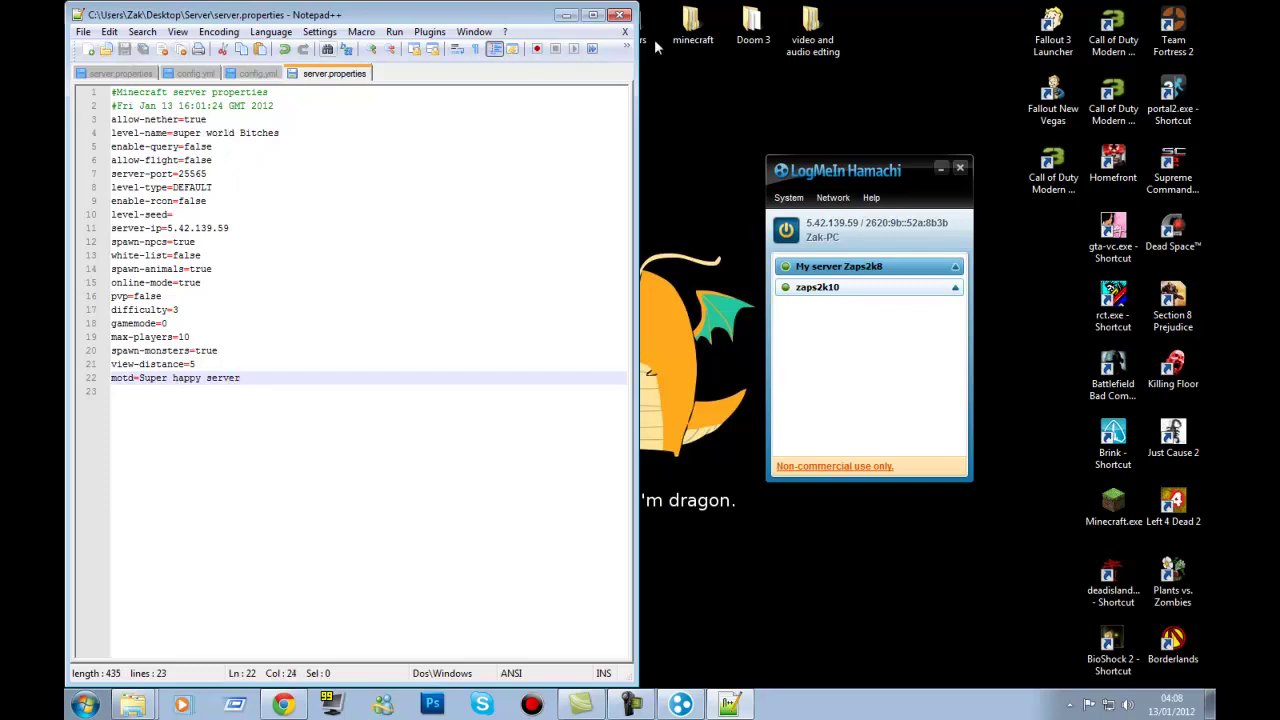
Close Notepad++ and start the server with run Server.bat in the Server folder
click(621, 14)
double_click(391, 433)
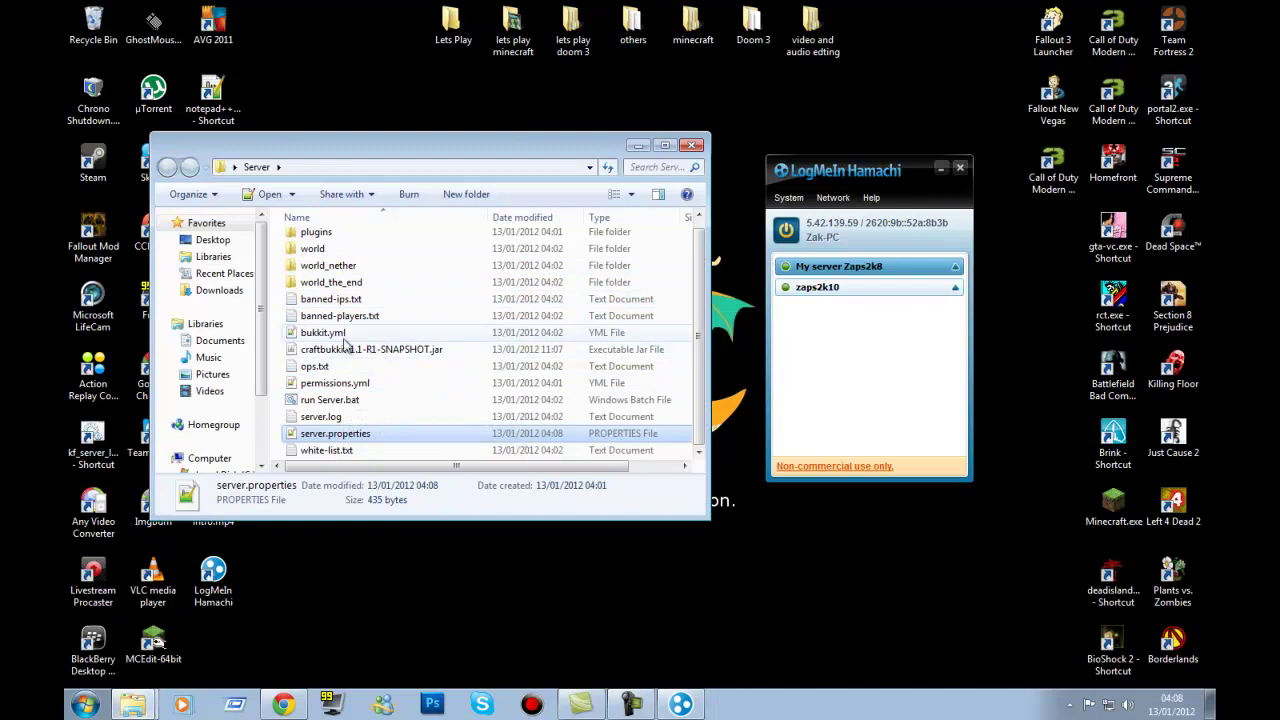
double_click(345, 401)
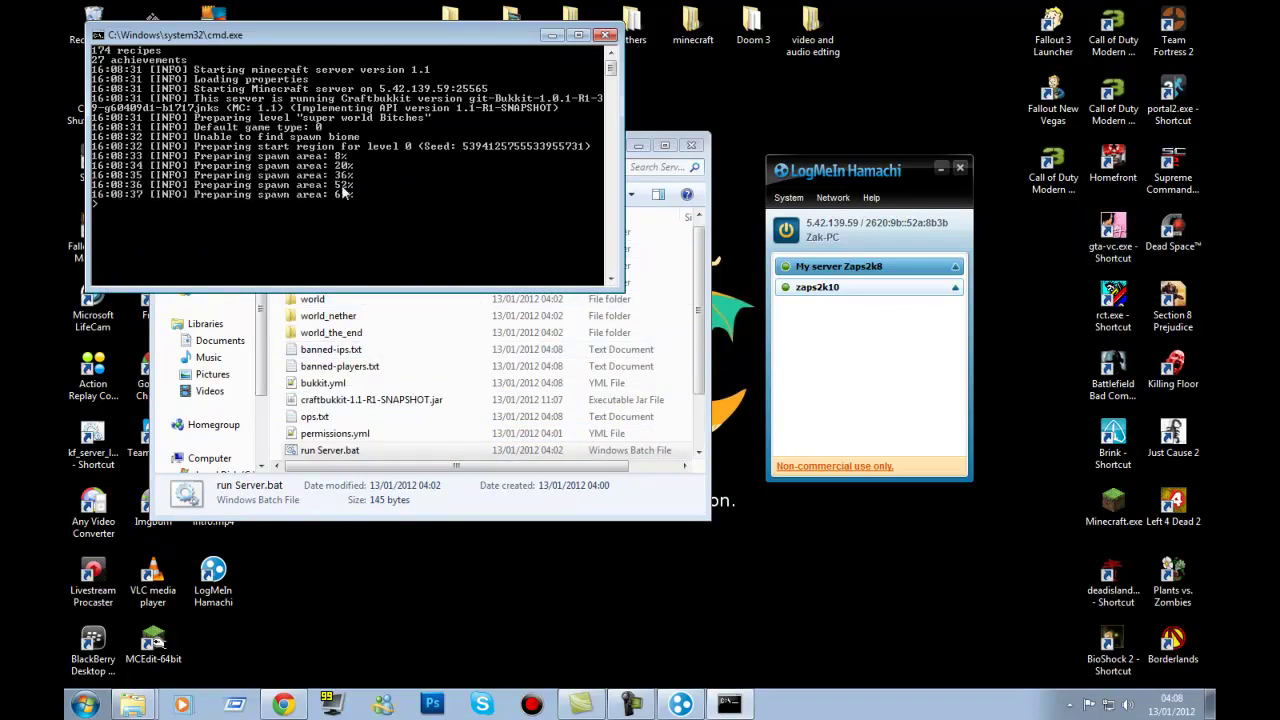
Minimize the Server folder window and launch Minecraft.exe from the desktop
click(640, 167)
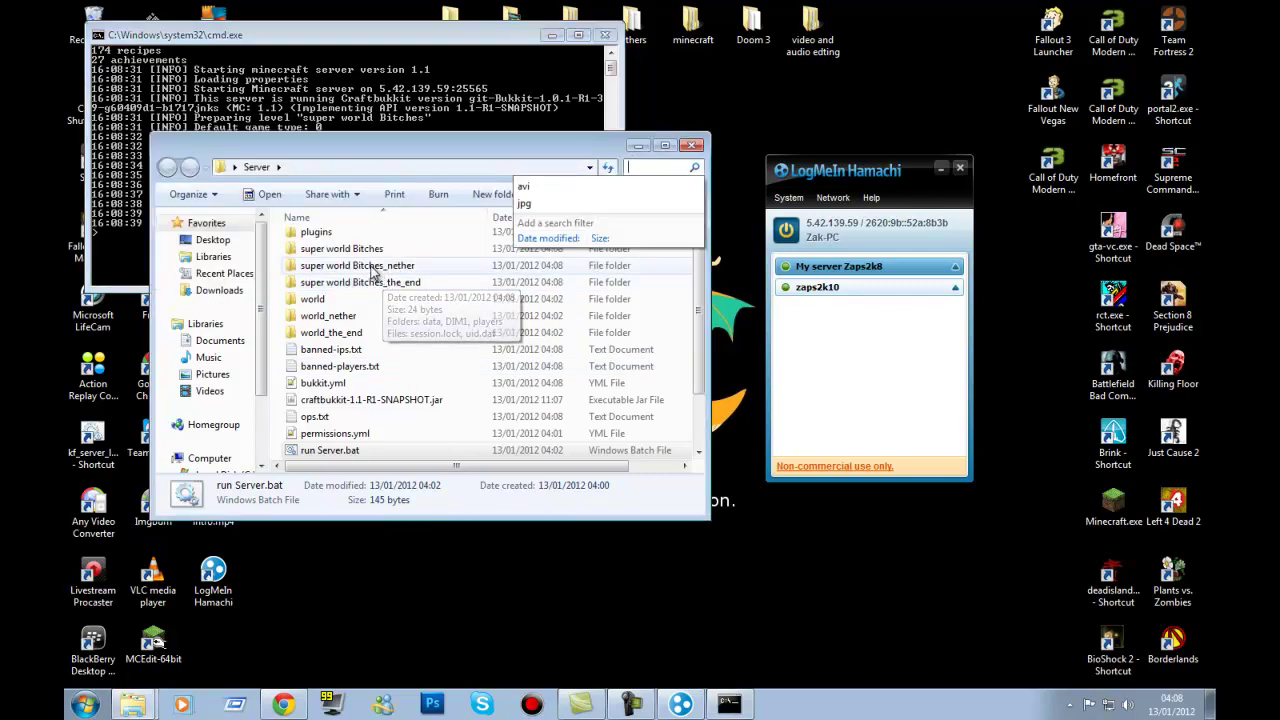
click(640, 150)
click(640, 150)
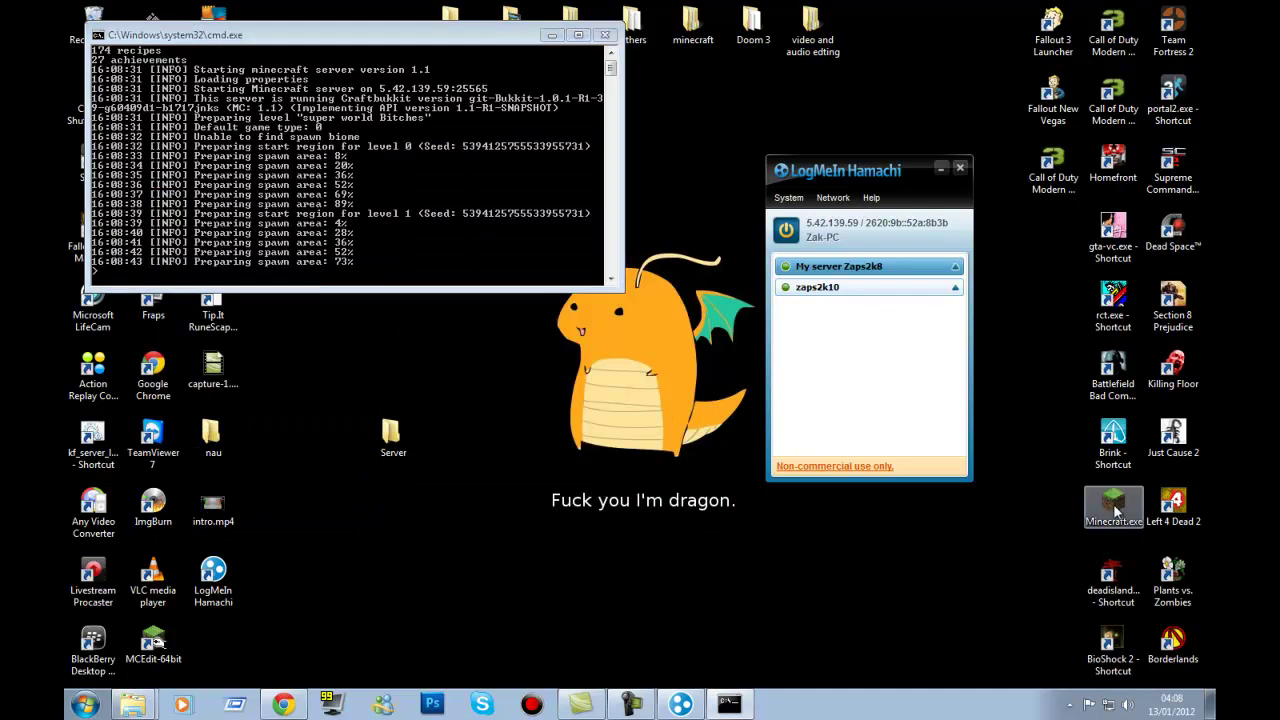
double_click(1114, 506)
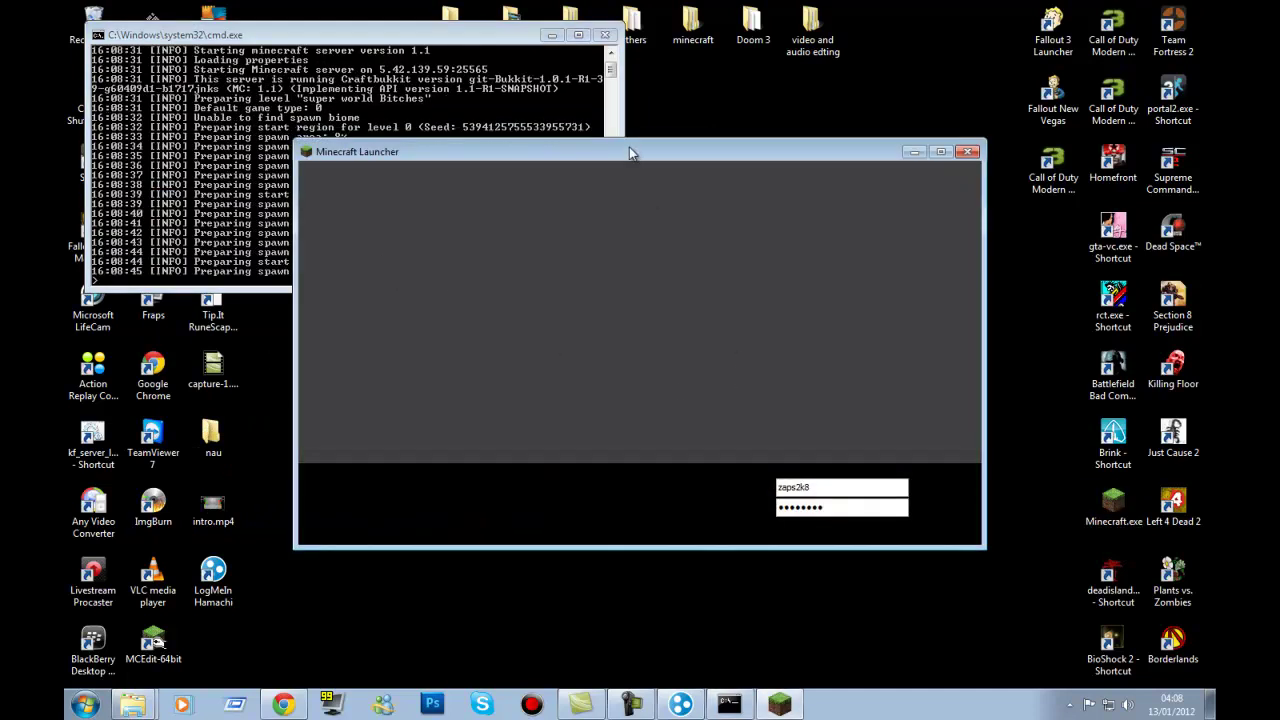
Position the Minecraft launcher beside Hamachi, log in, and maximise the game window
drag(630, 152, 677, 131)
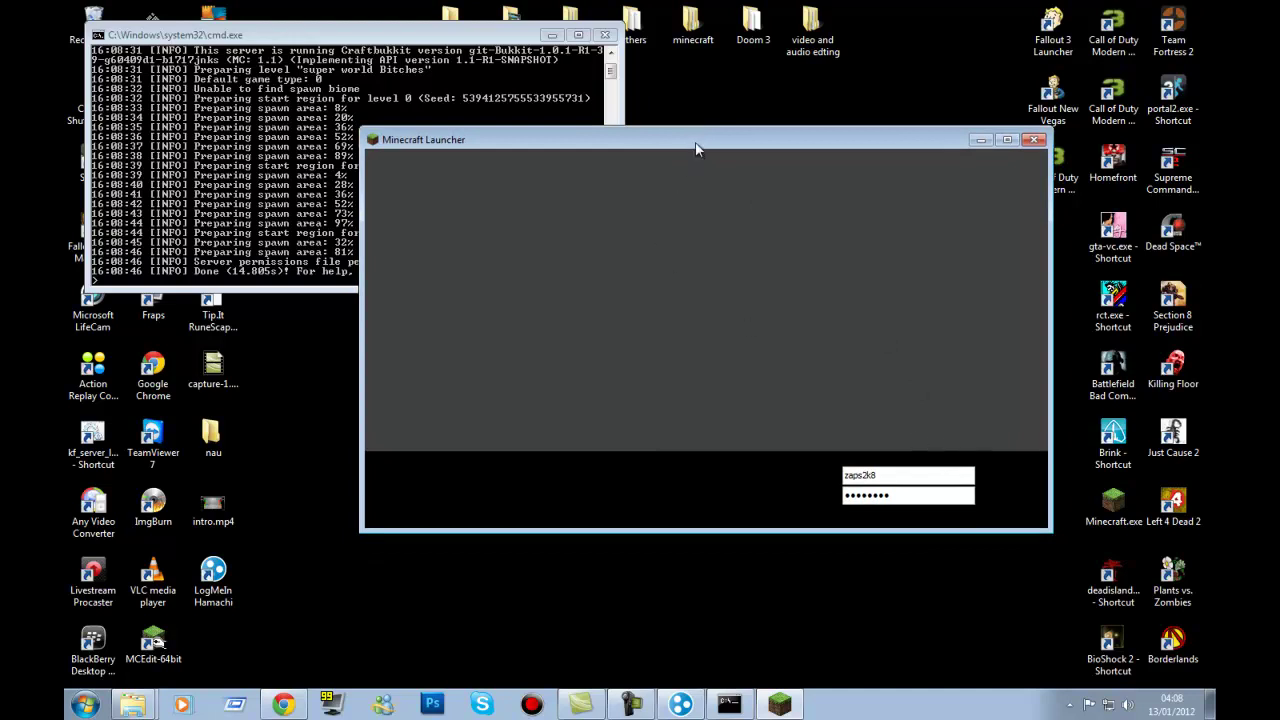
drag(561, 142, 283, 190)
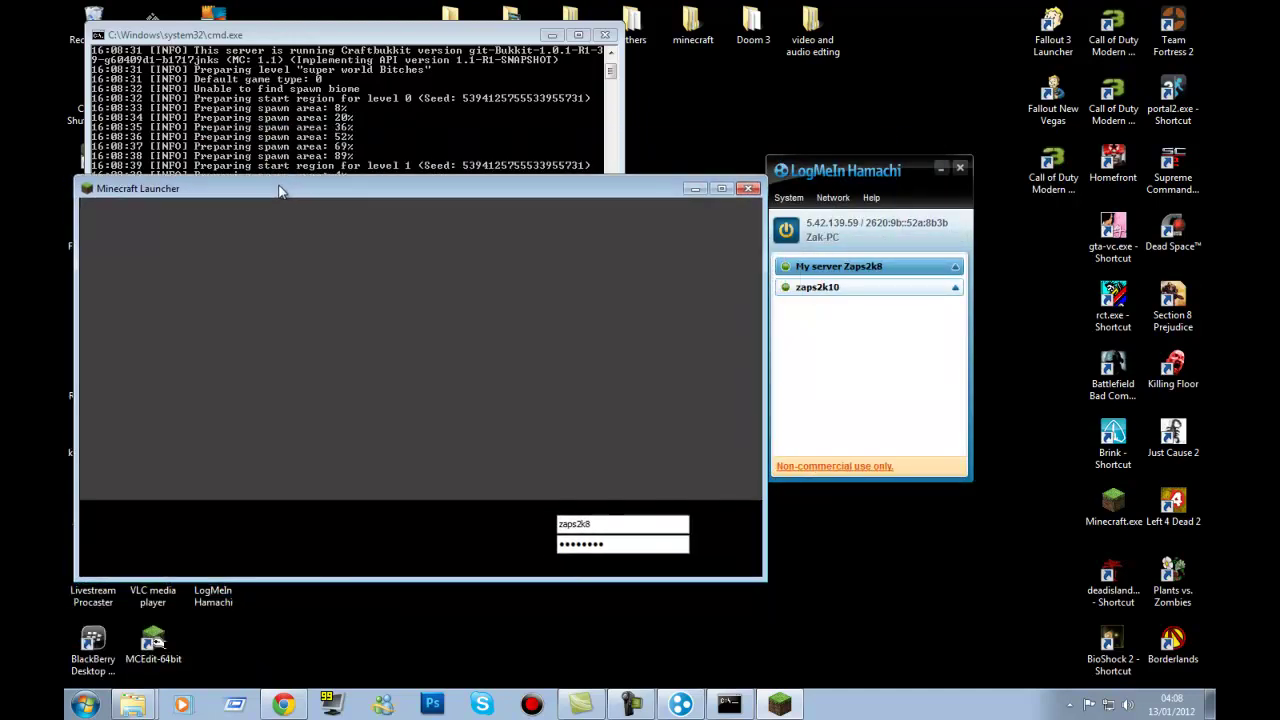
click(724, 536)
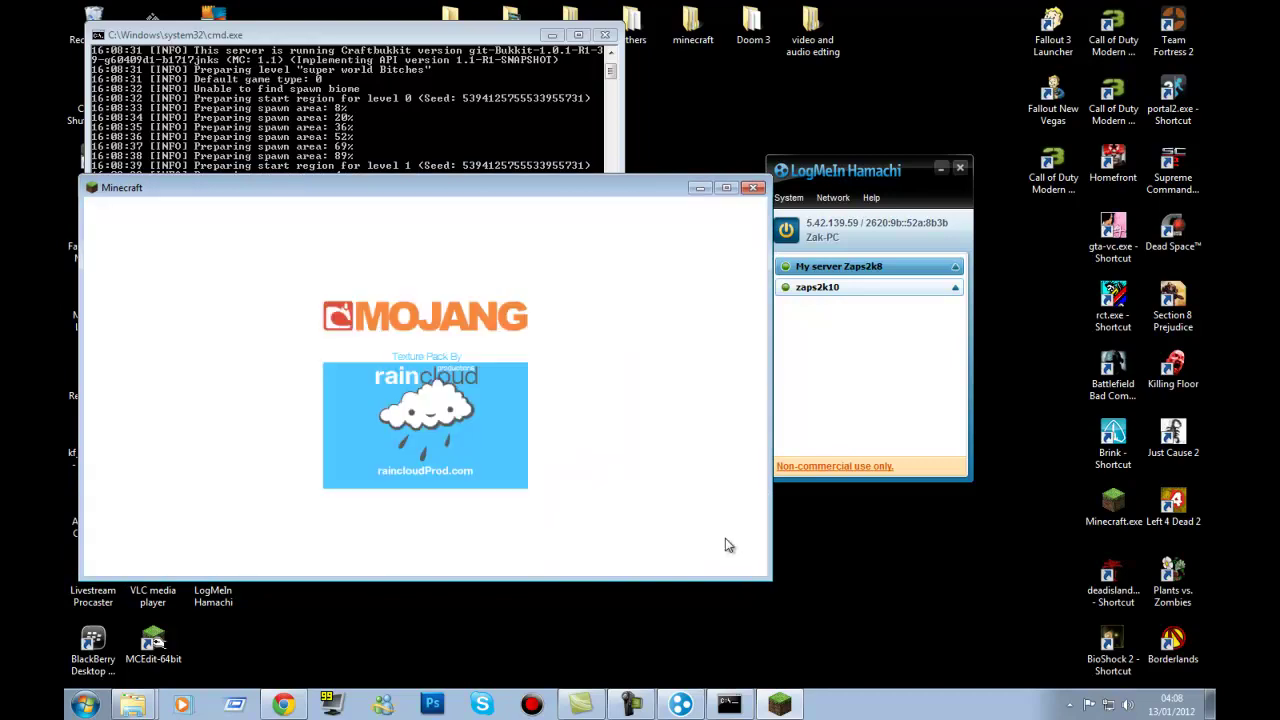
drag(469, 187, 800, 2)
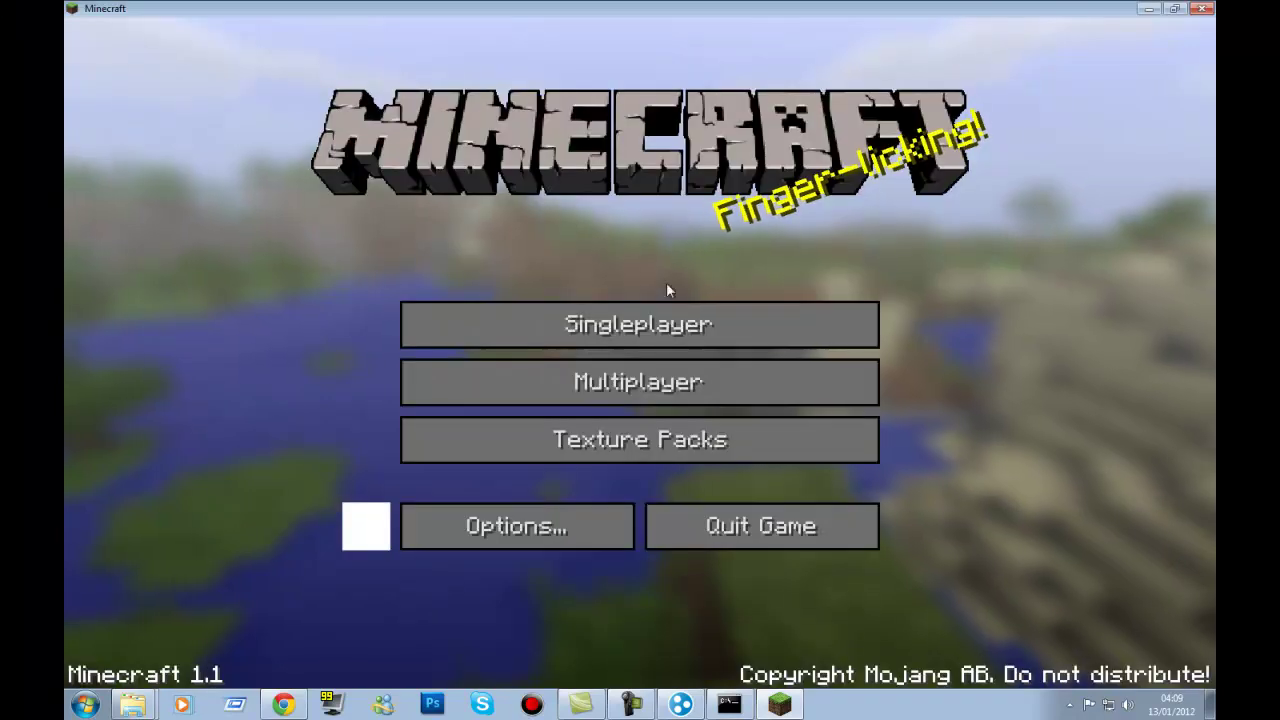
Add a multiplayer server named 'My server' with address 5.42.1396.59, window snapped left
click(682, 367)
click(822, 585)
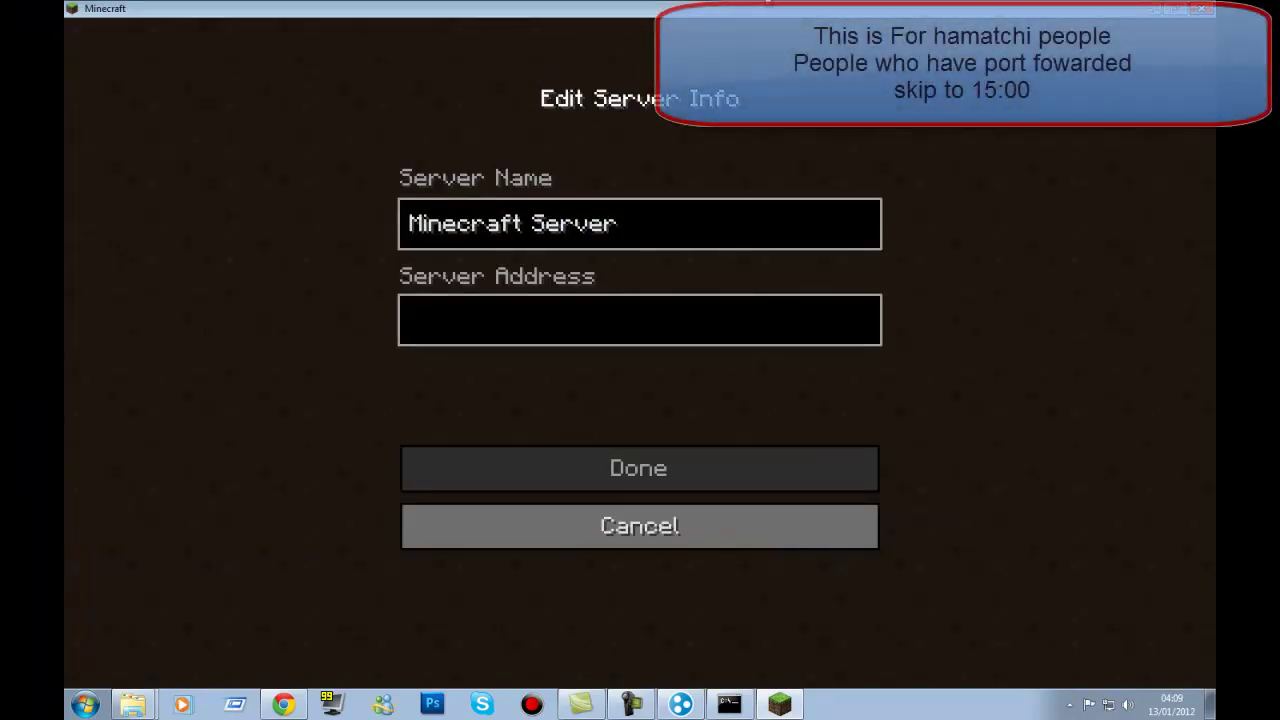
key(super+Down)
key(super+Left)
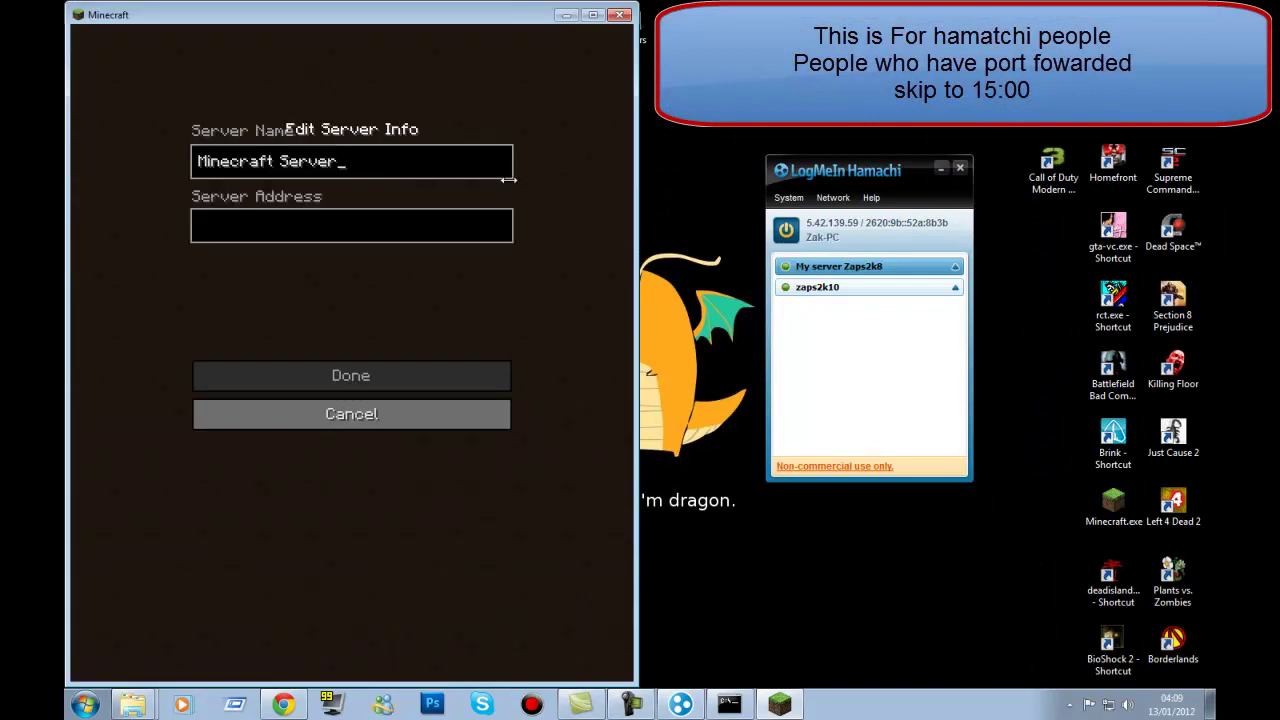
key(BackSpace)
key(BackSpace)
key(BackSpace)
key(BackSpace)
key(BackSpace)
key(BackSpace)
key(BackSpace)
key(BackSpace)
key(BackSpace)
key(BackSpace)
key(BackSpace)
key(BackSpace)
key(BackSpace)
key(BackSpace)
key(BackSpace)
text(My server)
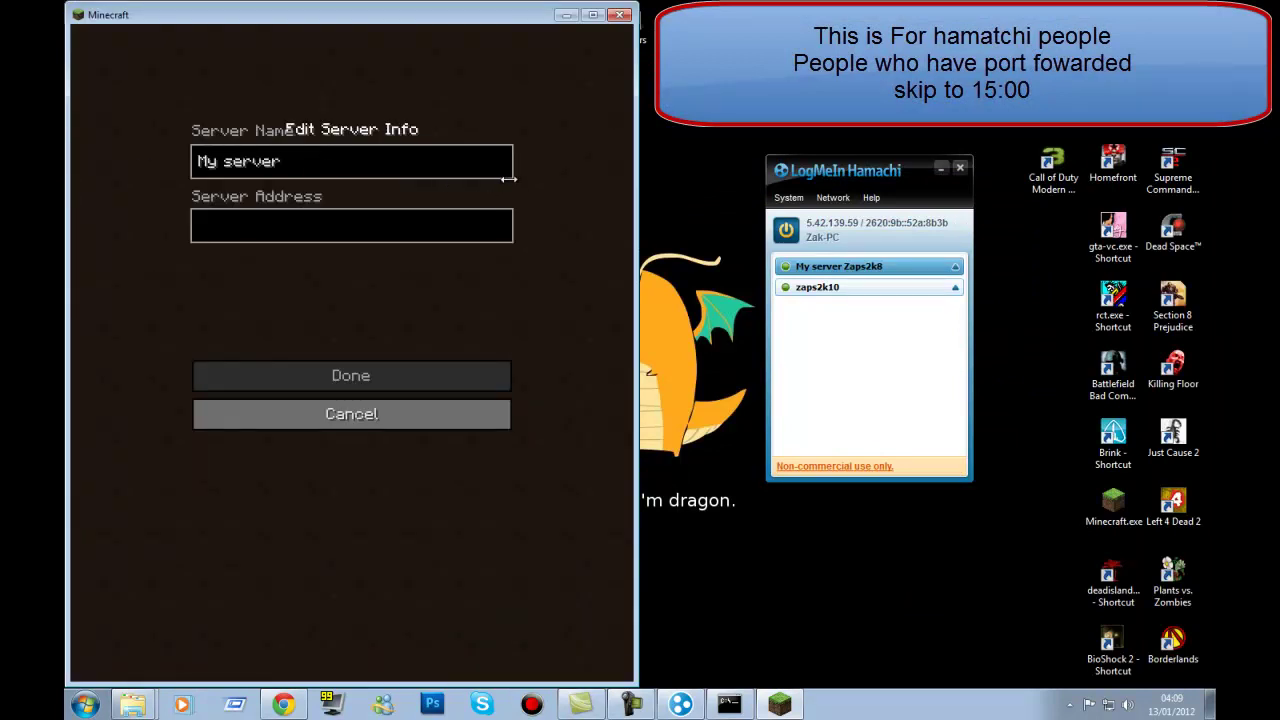
click(477, 212)
text(5.42.1396.5)
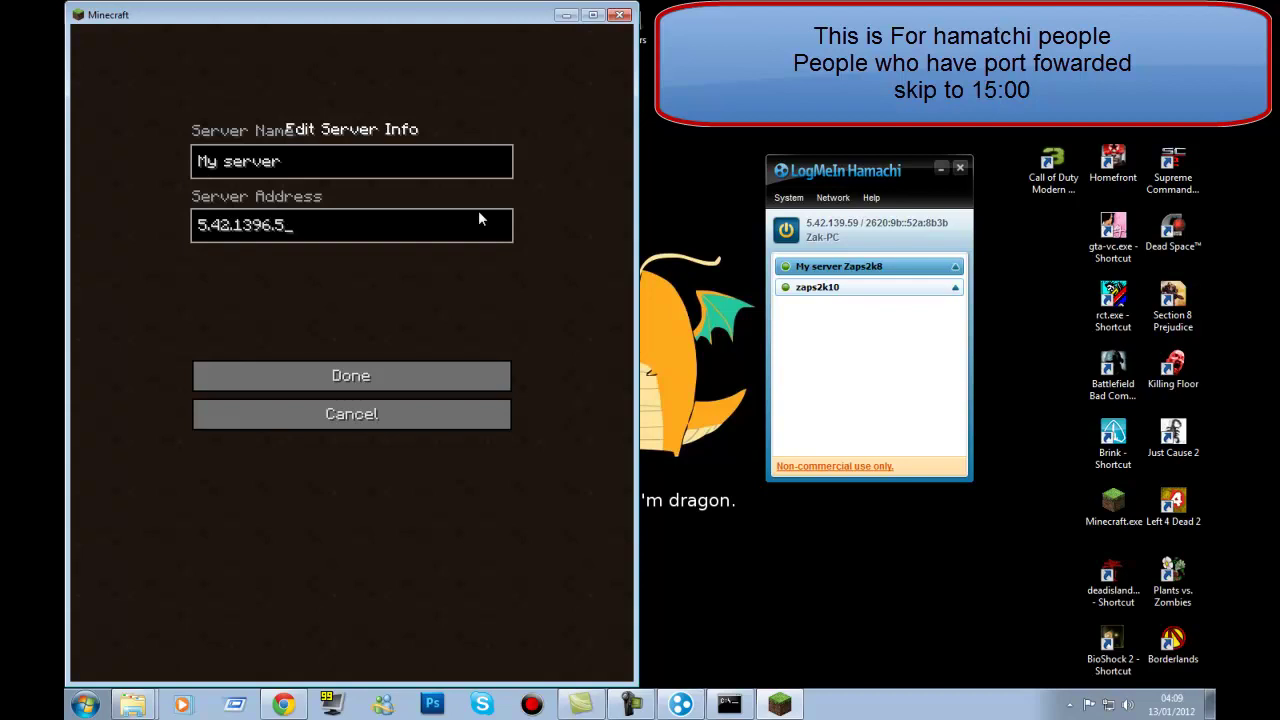
text(9)
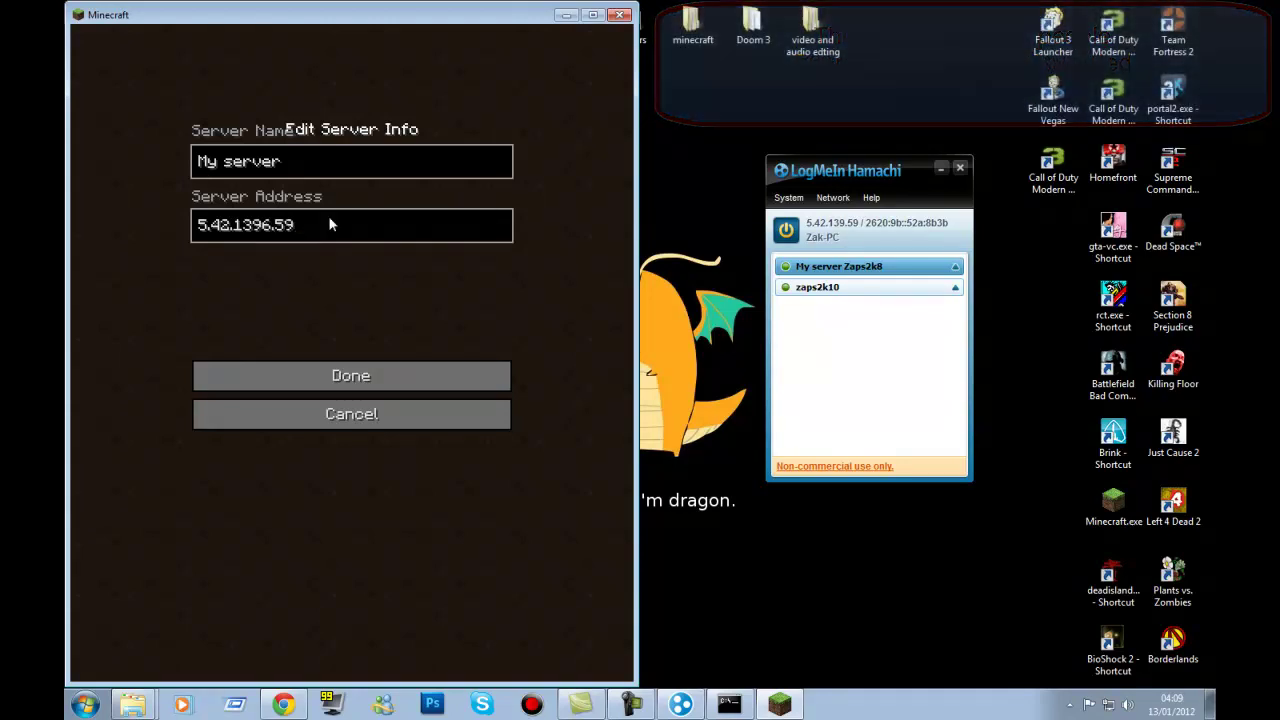
click(325, 371)
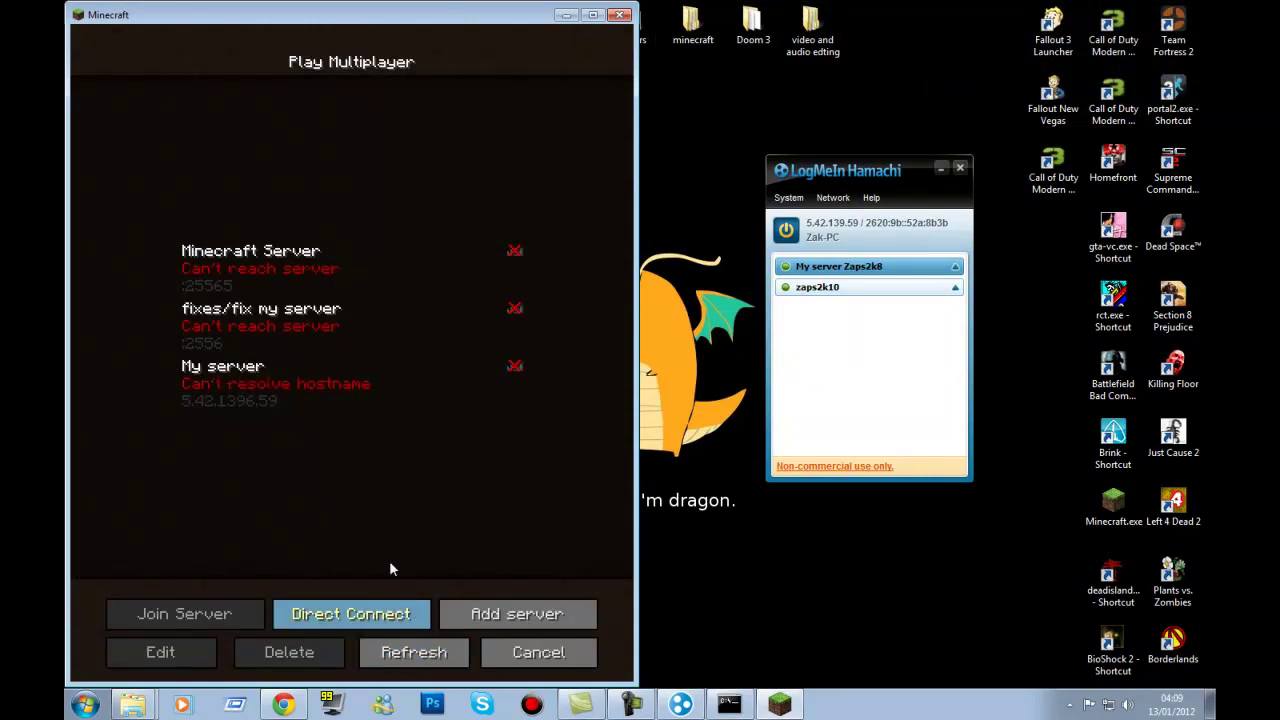
Edit My server's address, then try joining it and cancel the failed connection
click(246, 395)
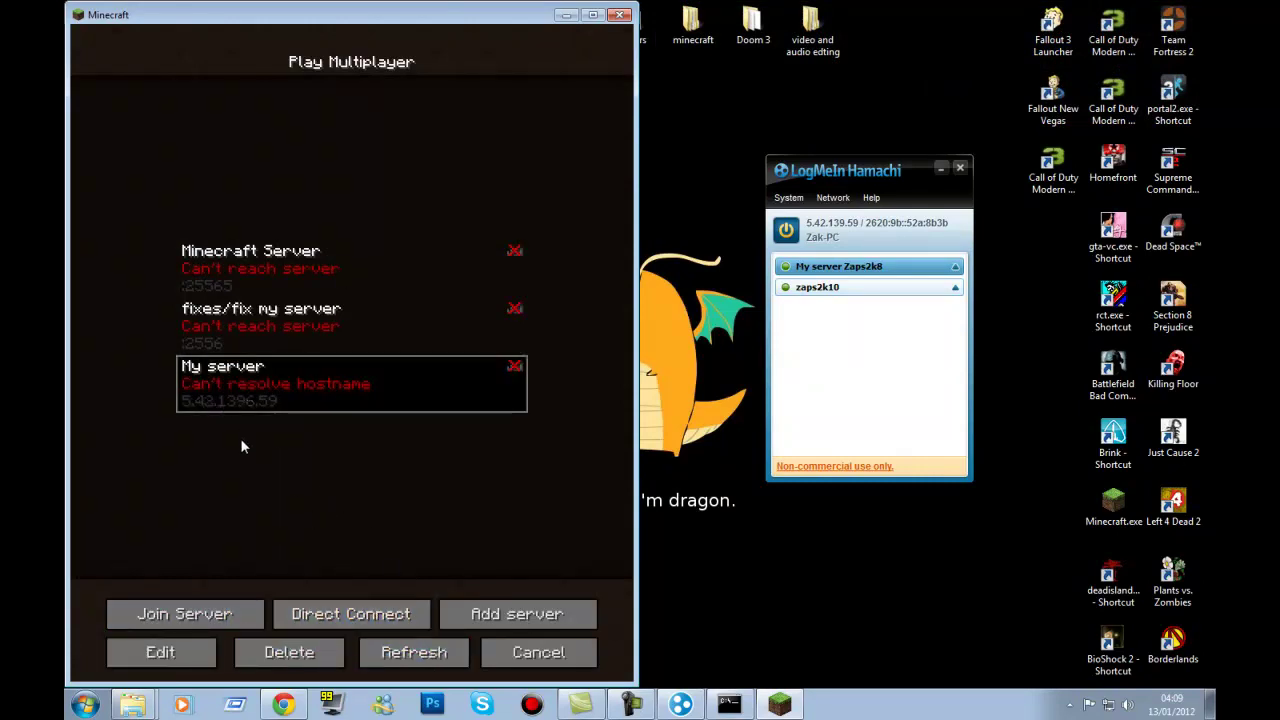
click(185, 655)
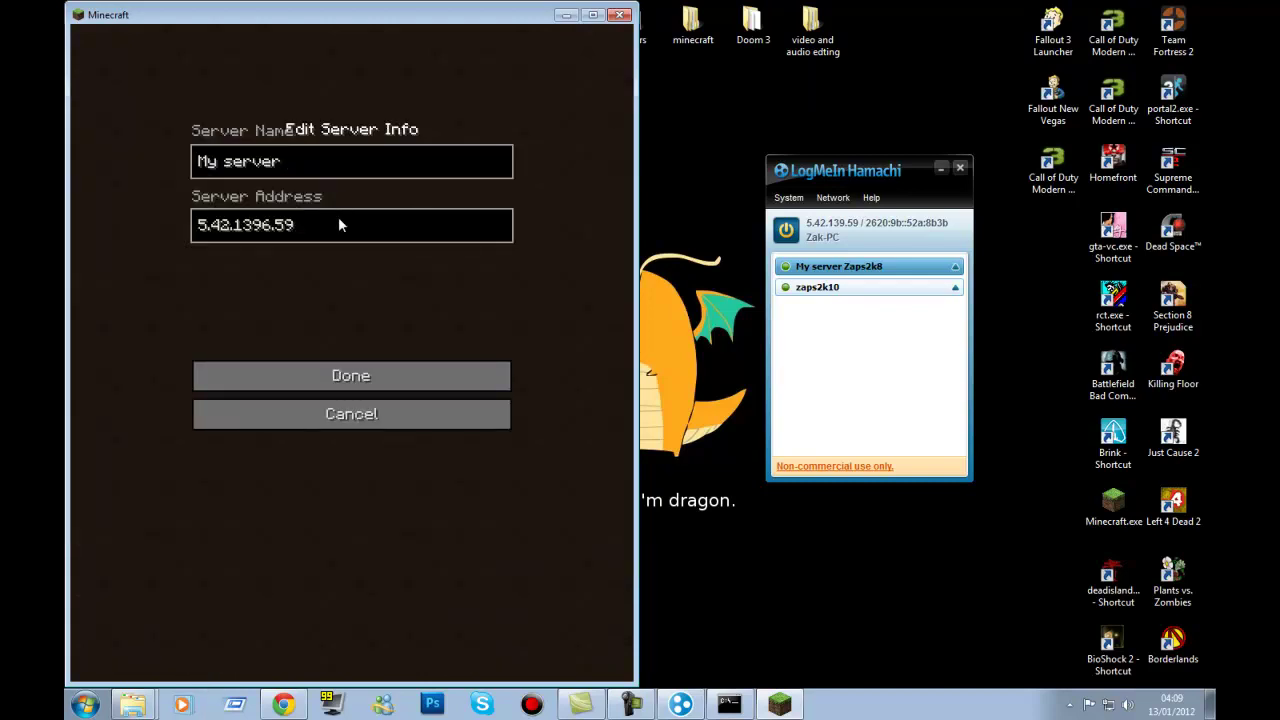
text(65)
key(Return)
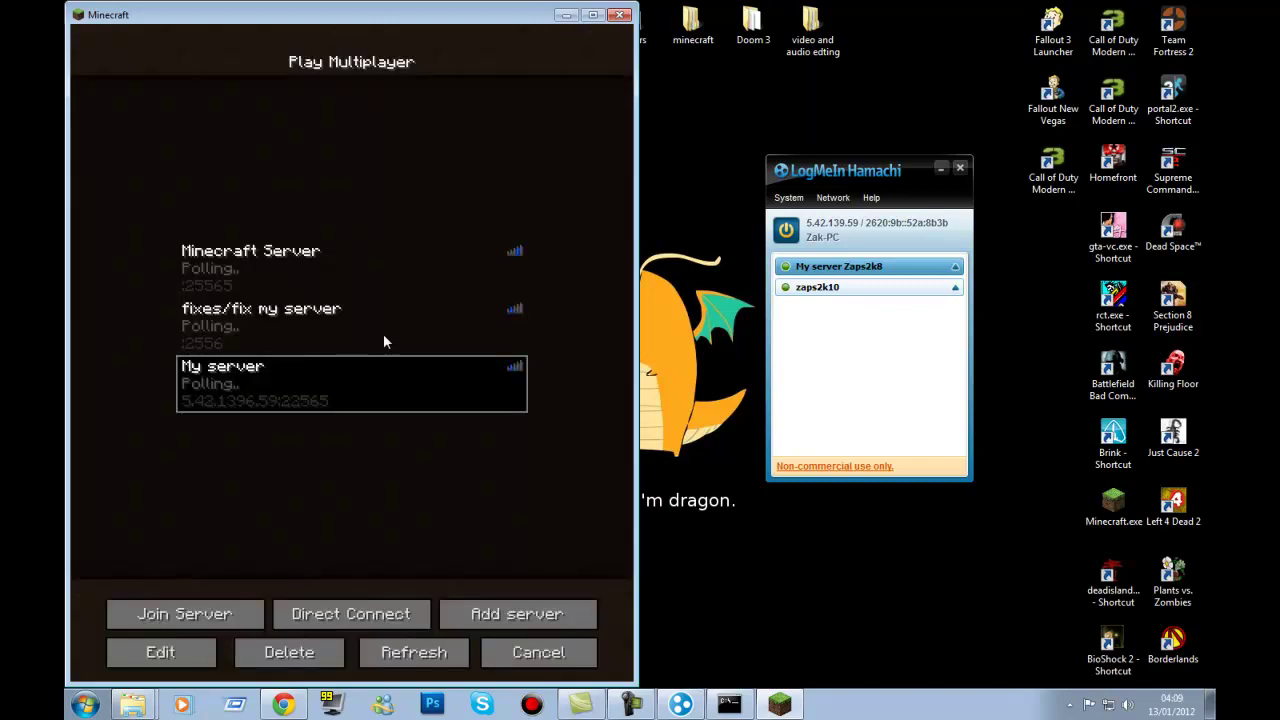
right_click(788, 270)
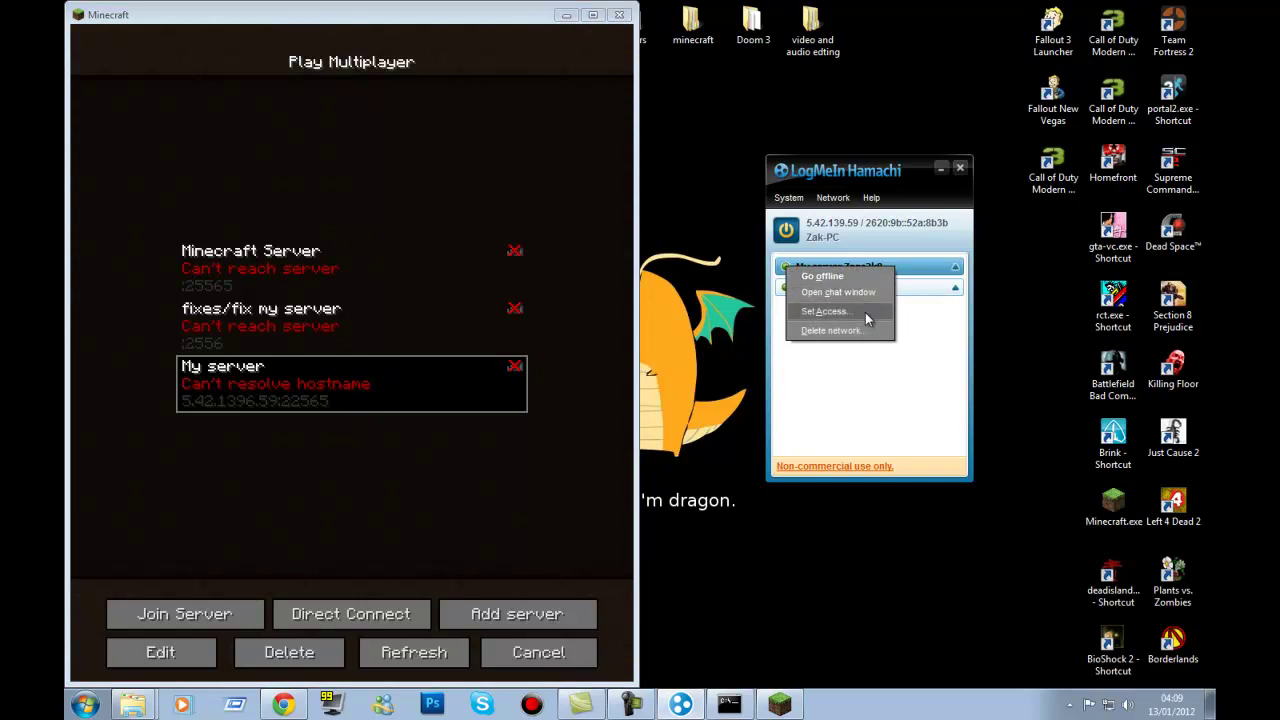
click(343, 410)
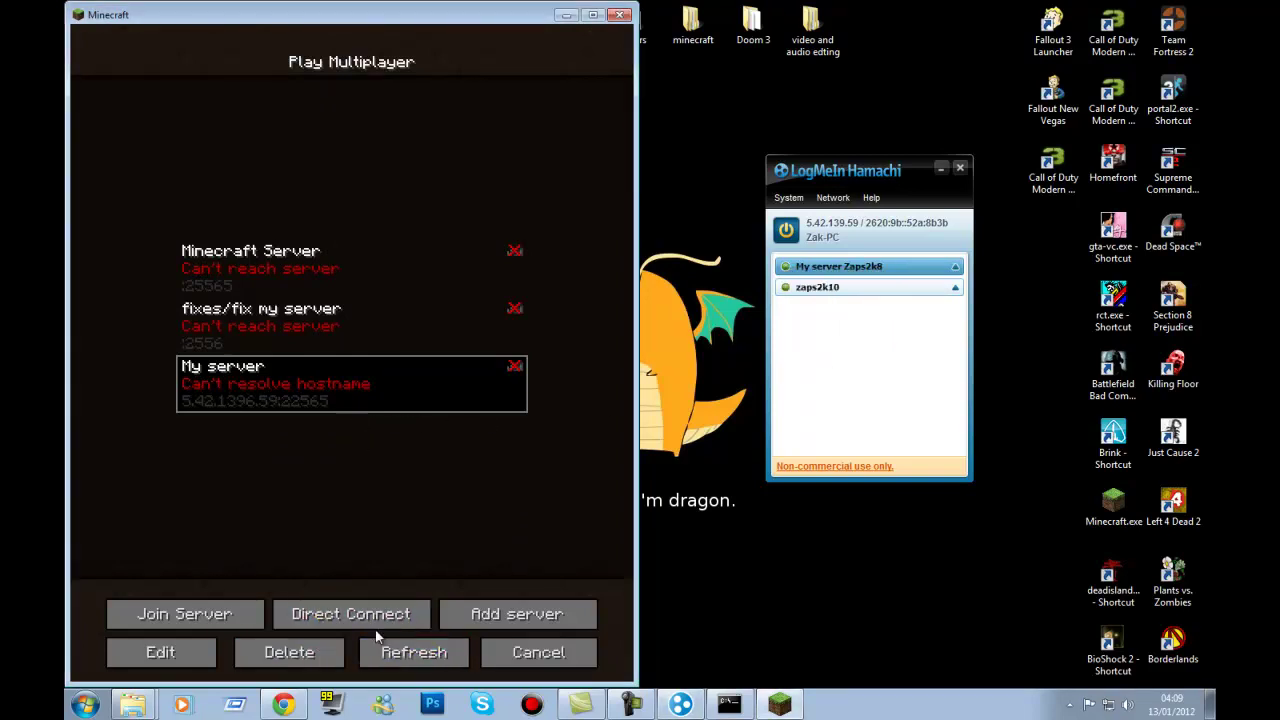
drag(422, 14, 709, 3)
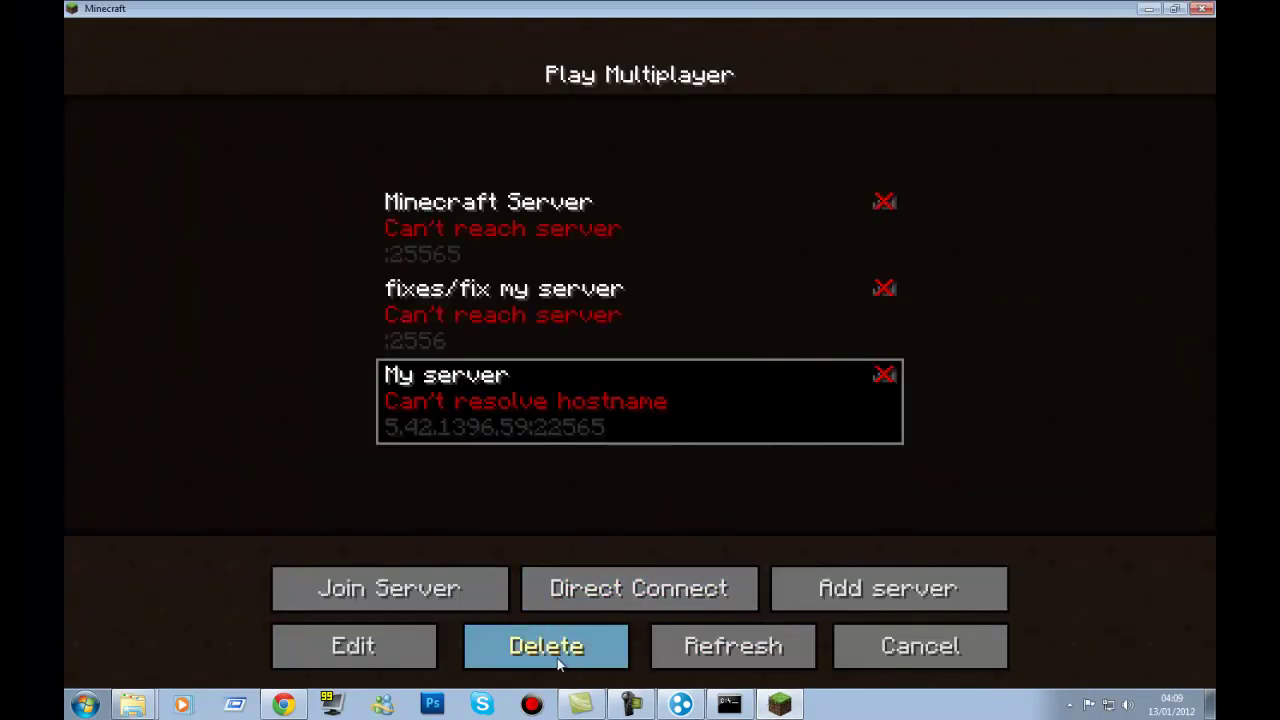
double_click(557, 432)
click(613, 516)
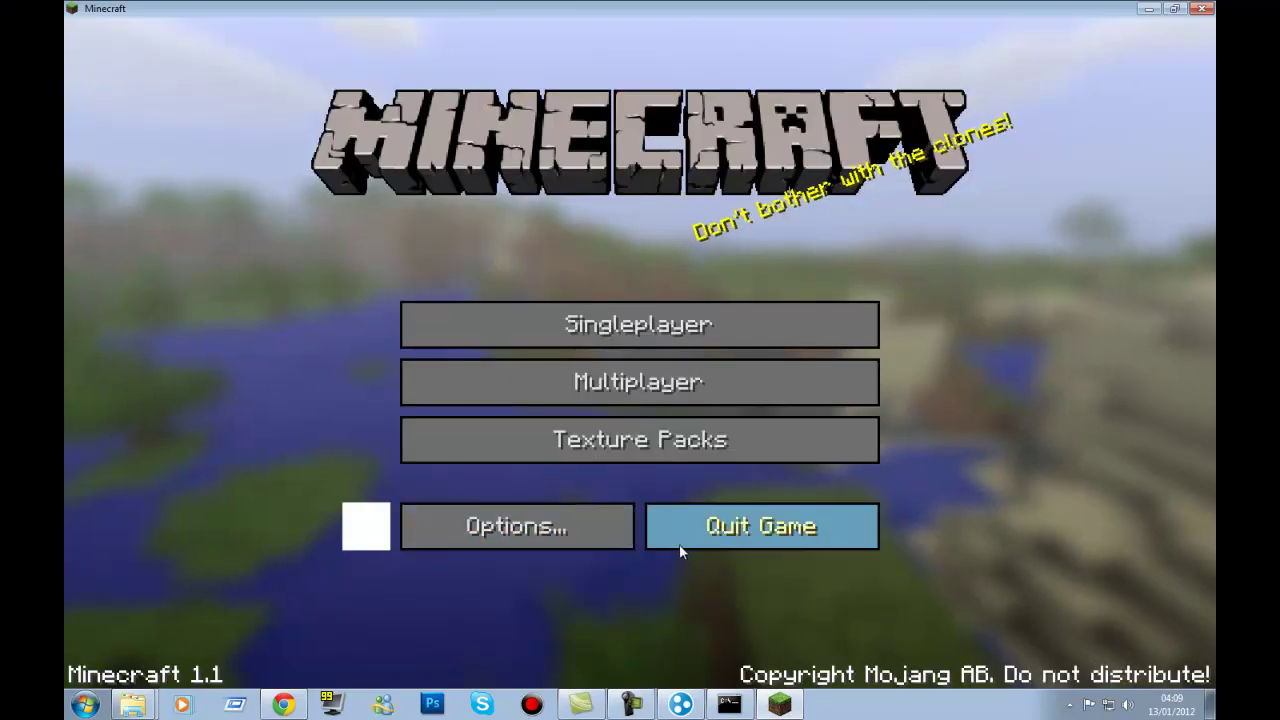
Fix My server's address so it ends in 139.59 and save the entry
click(656, 400)
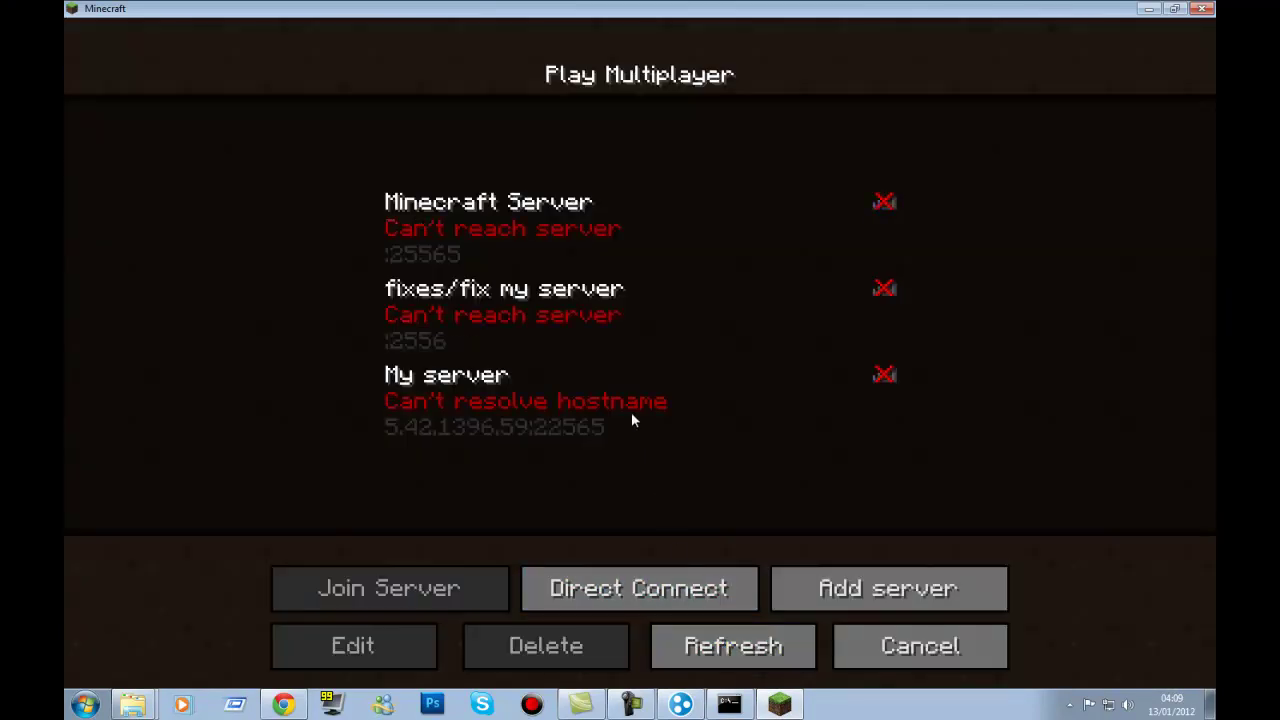
click(631, 412)
click(420, 640)
click(667, 322)
key(BackSpace)
key(BackSpace)
key(BackSpace)
key(BackSpace)
key(BackSpace)
key(BackSpace)
key(BackSpace)
key(BackSpace)
key(BackSpace)
key(BackSpace)
double_click(778, 8)
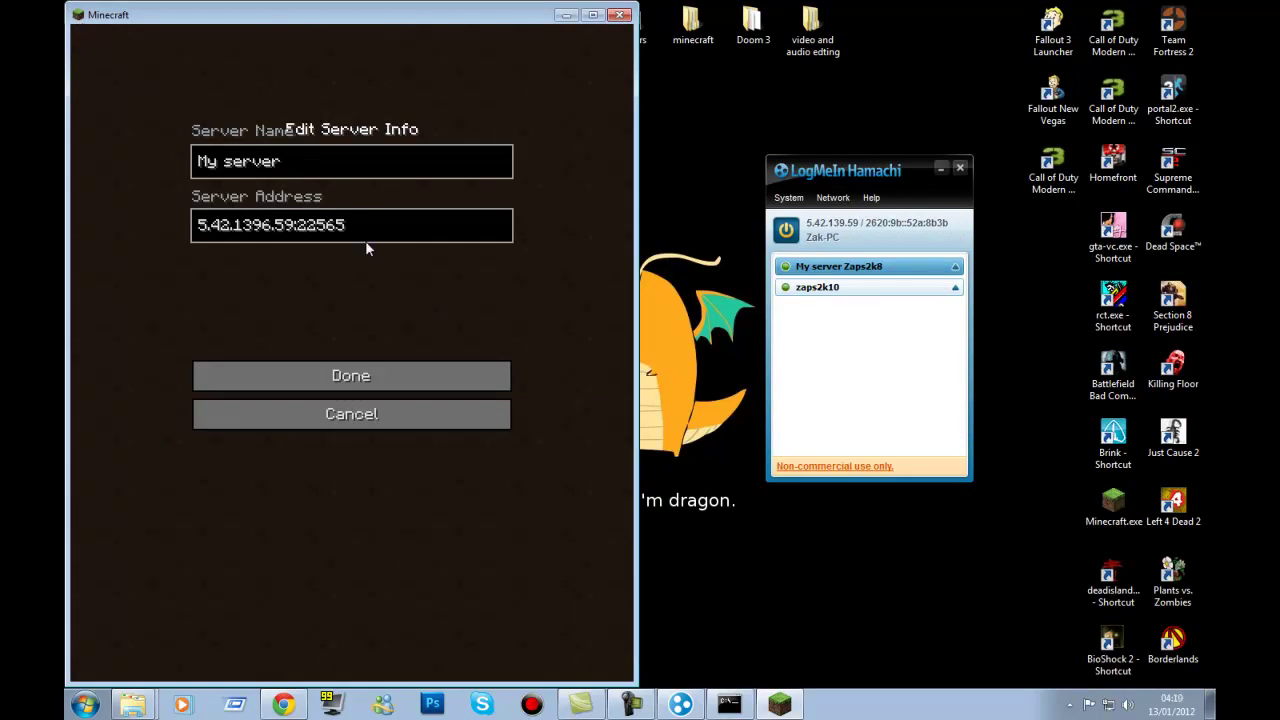
key(BackSpace)
key(BackSpace)
key(BackSpace)
key(BackSpace)
key(BackSpace)
key(BackSpace)
key(BackSpace)
key(BackSpace)
key(BackSpace)
key(BackSpace)
key(BackSpace)
text(9.)
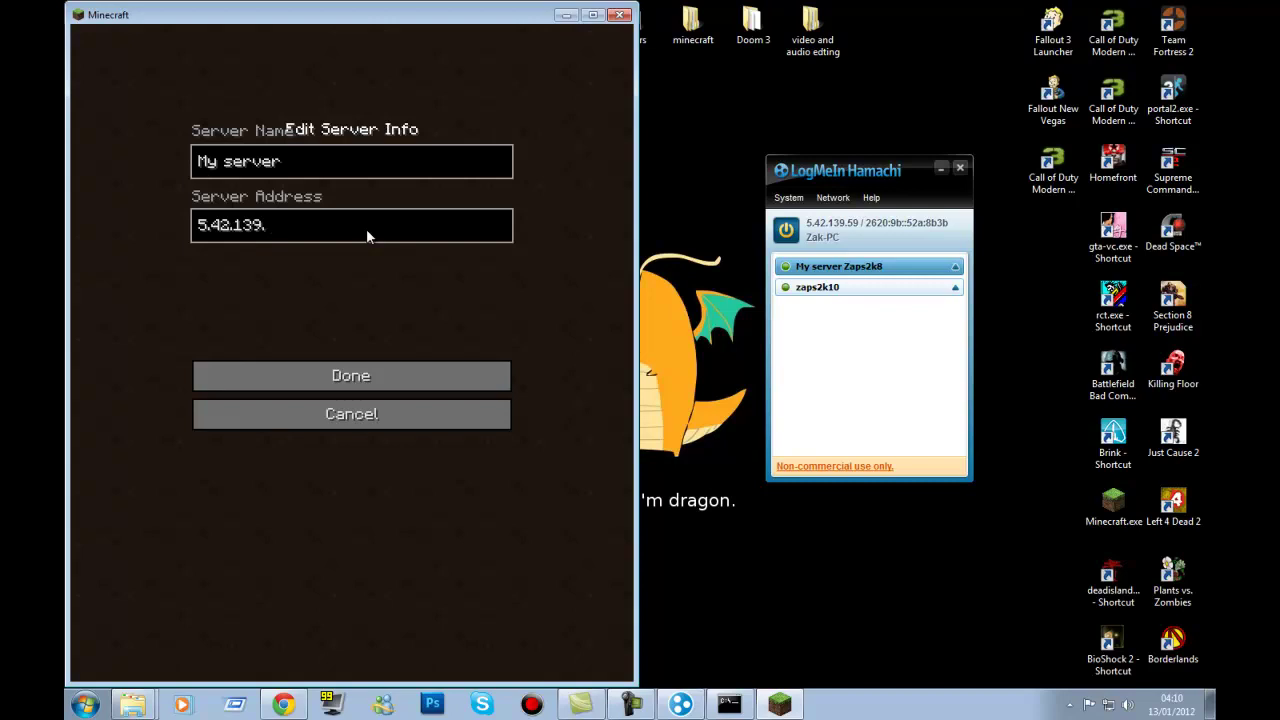
text(59)
click(388, 374)
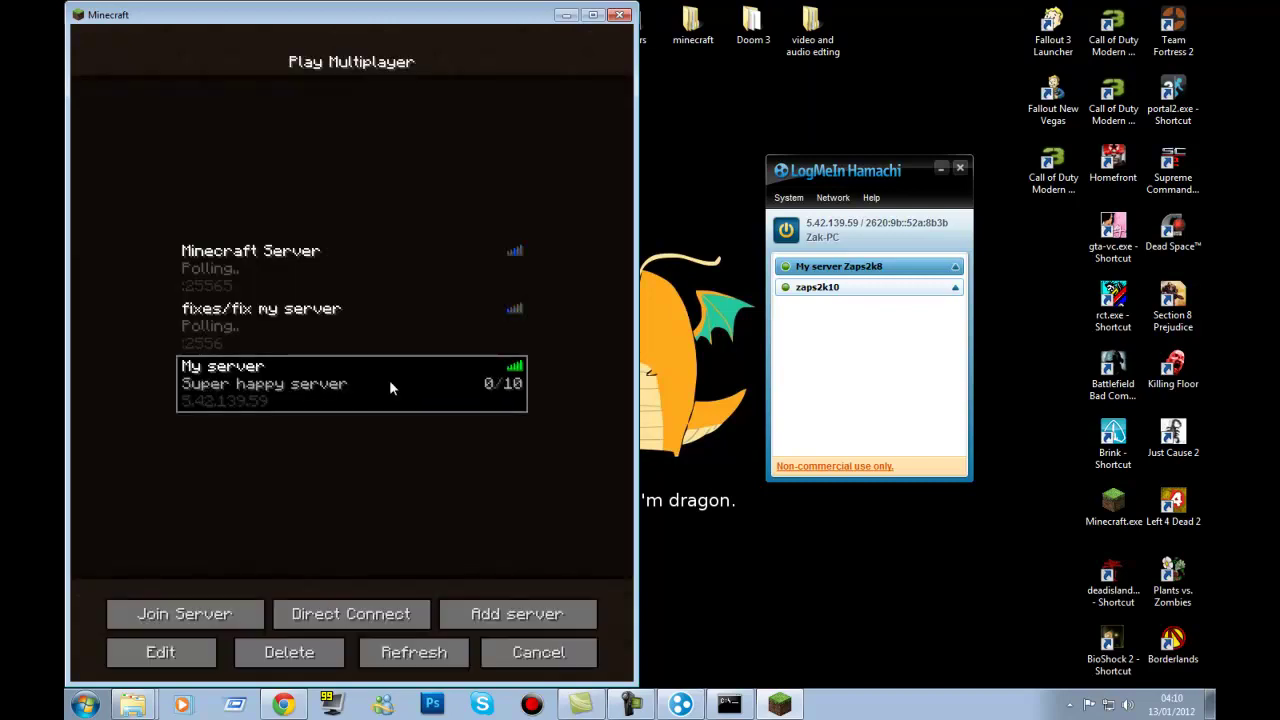
Join My server, walk across the frozen lake and break snow and grass blocks
double_click(297, 396)
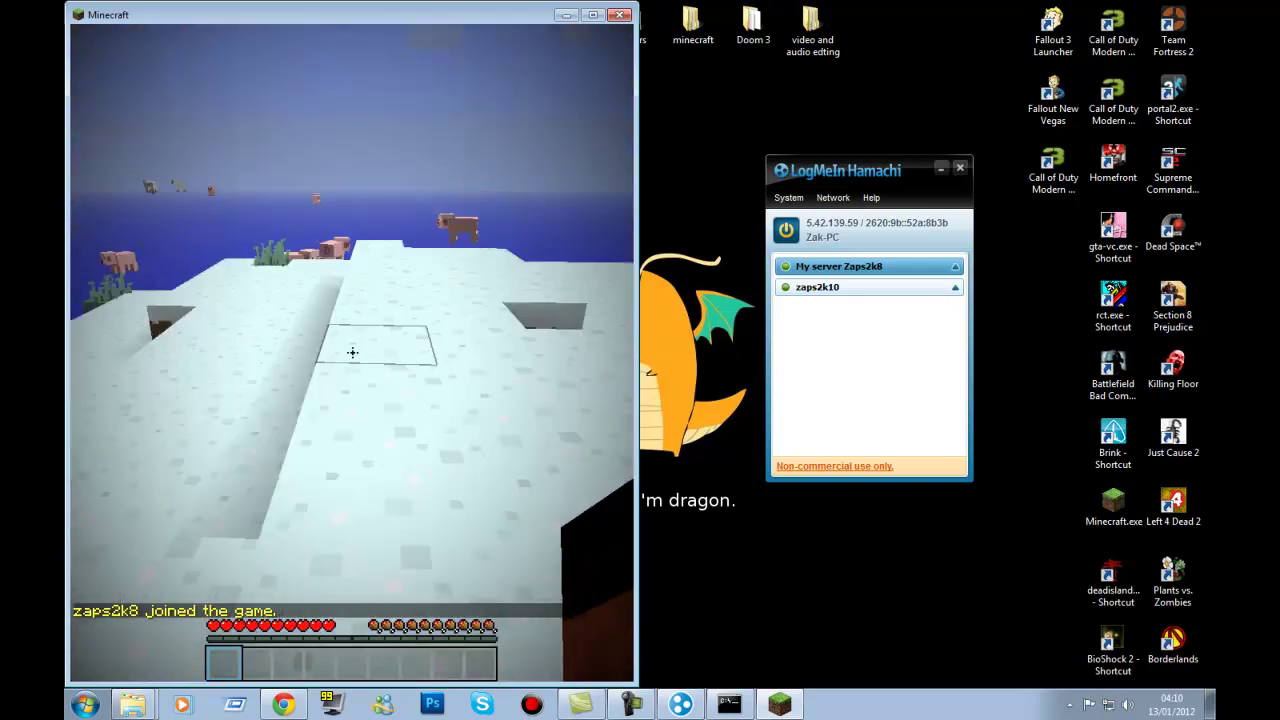
drag(352, 352, 352, 352)
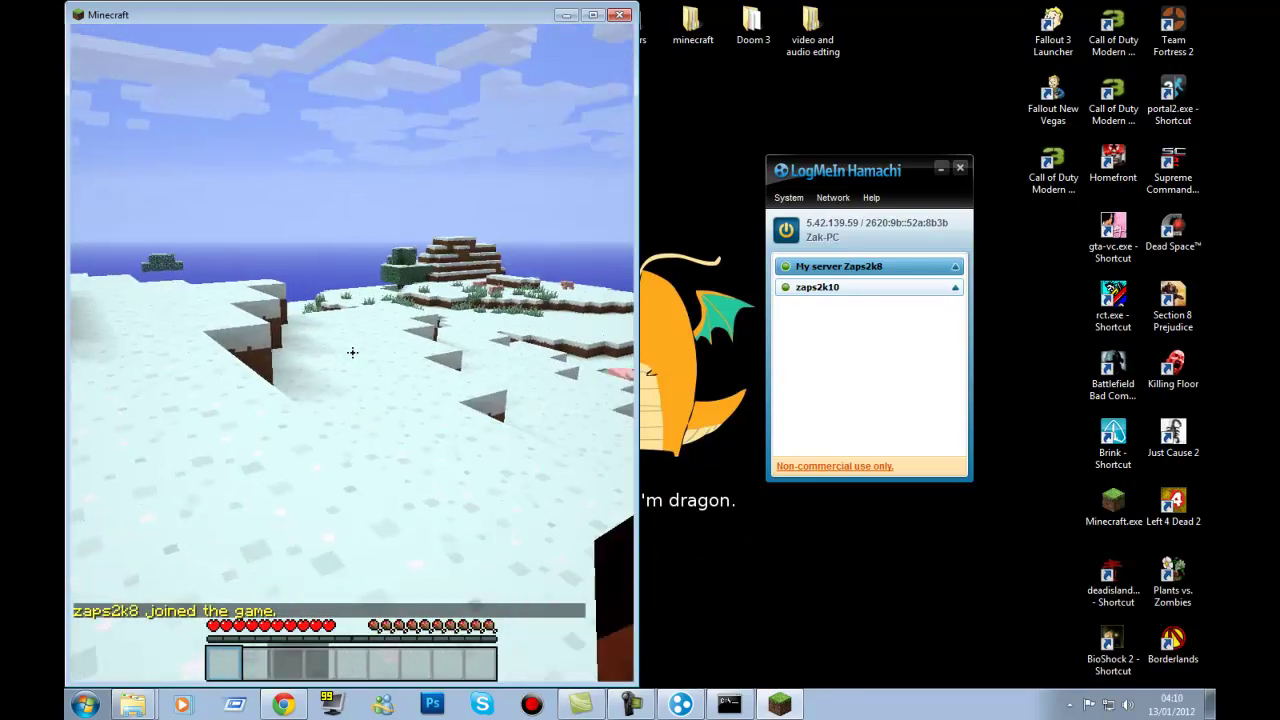
key(w)
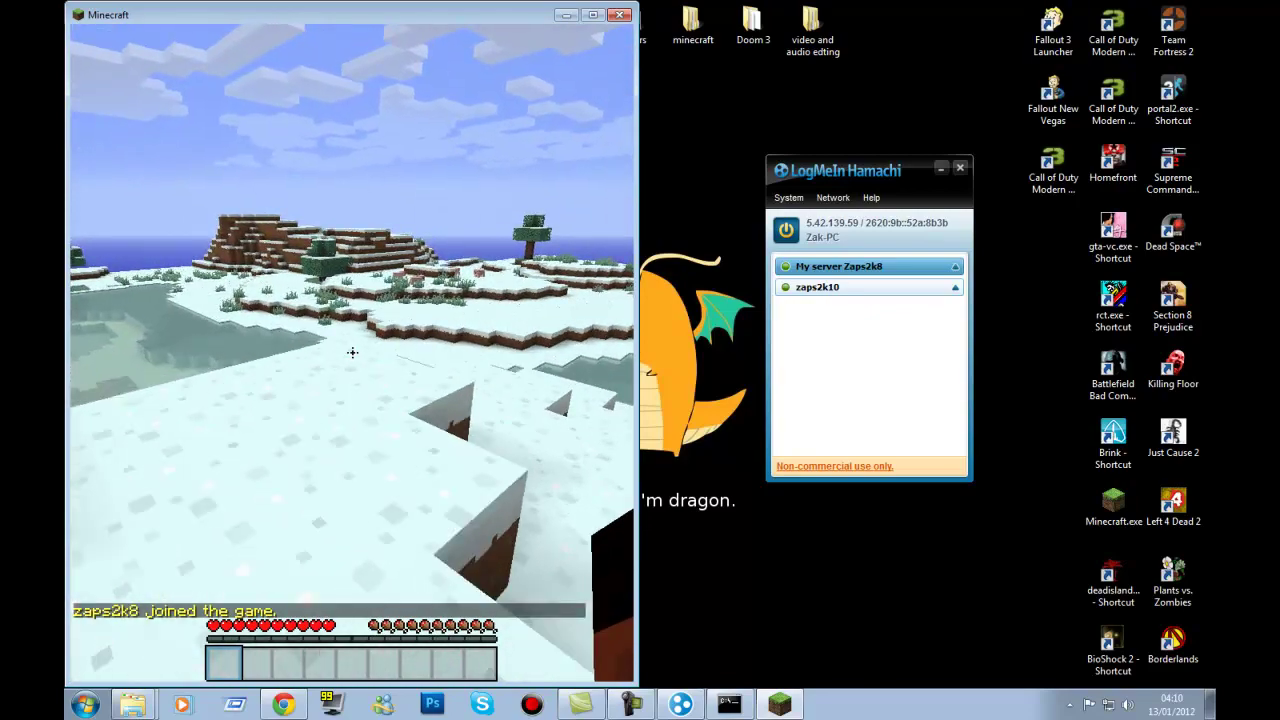
key(w)
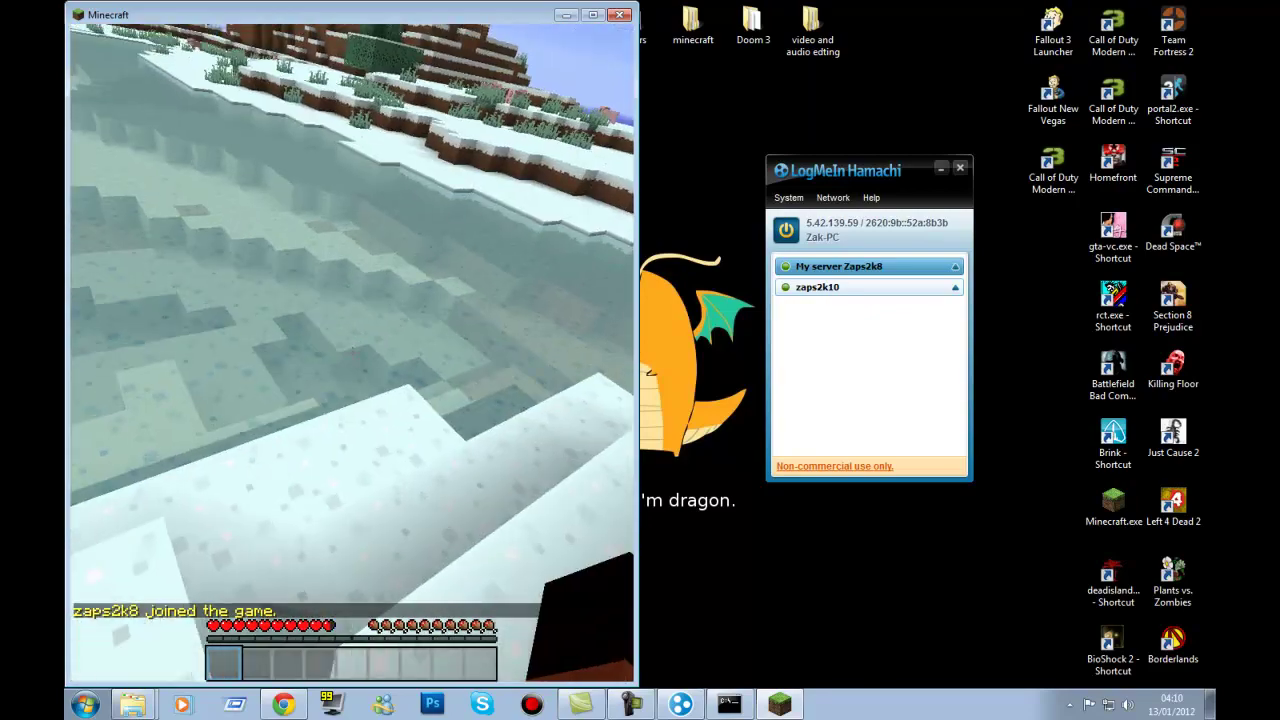
key(w)
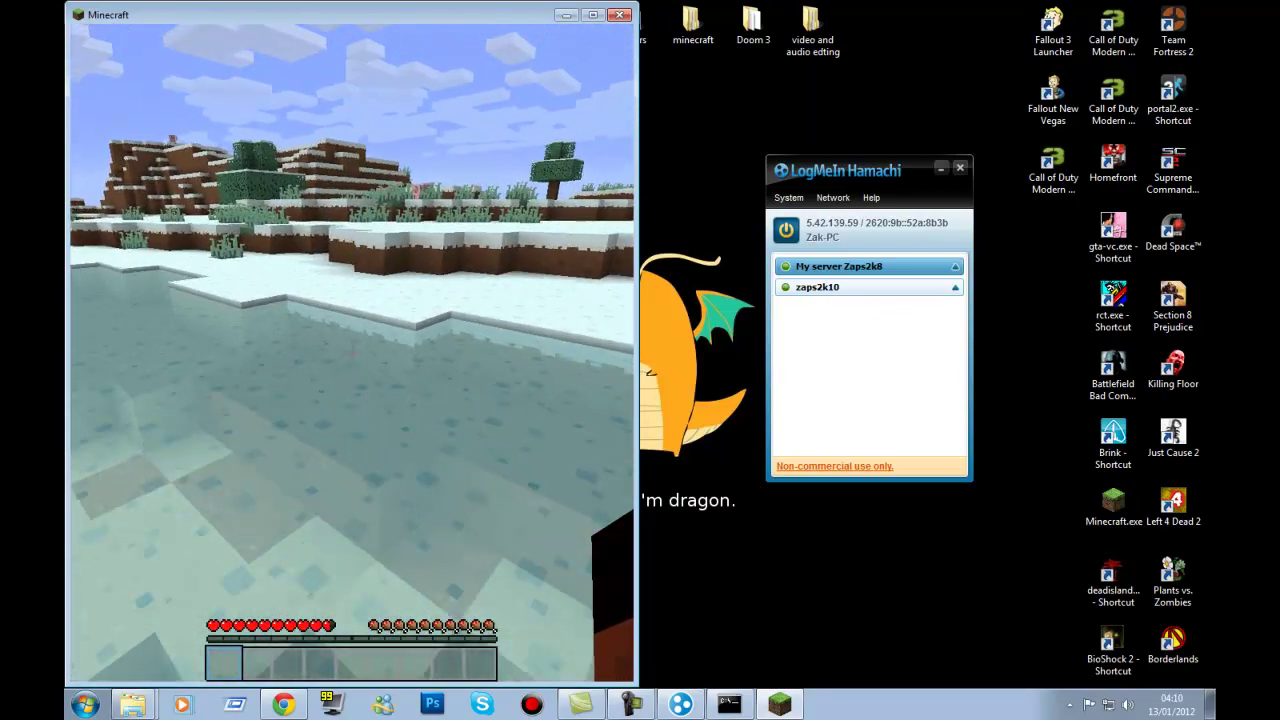
key(w)
click(352, 352)
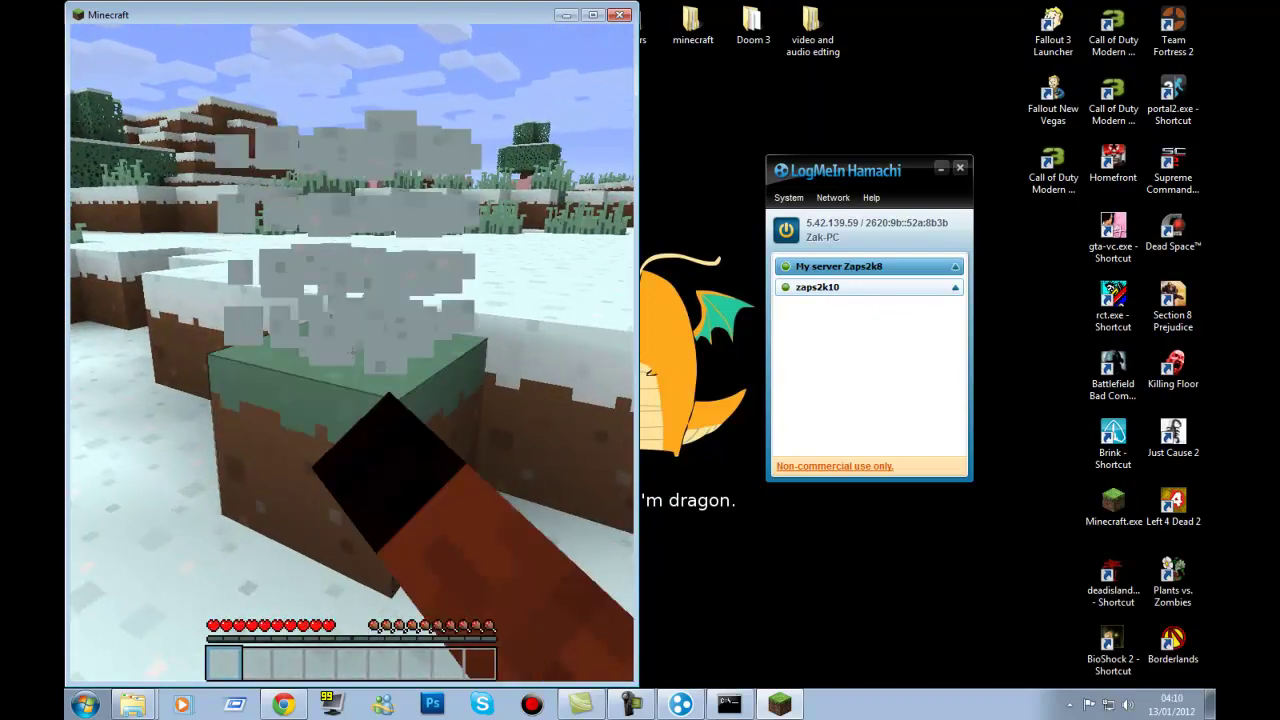
drag(352, 352, 352, 352)
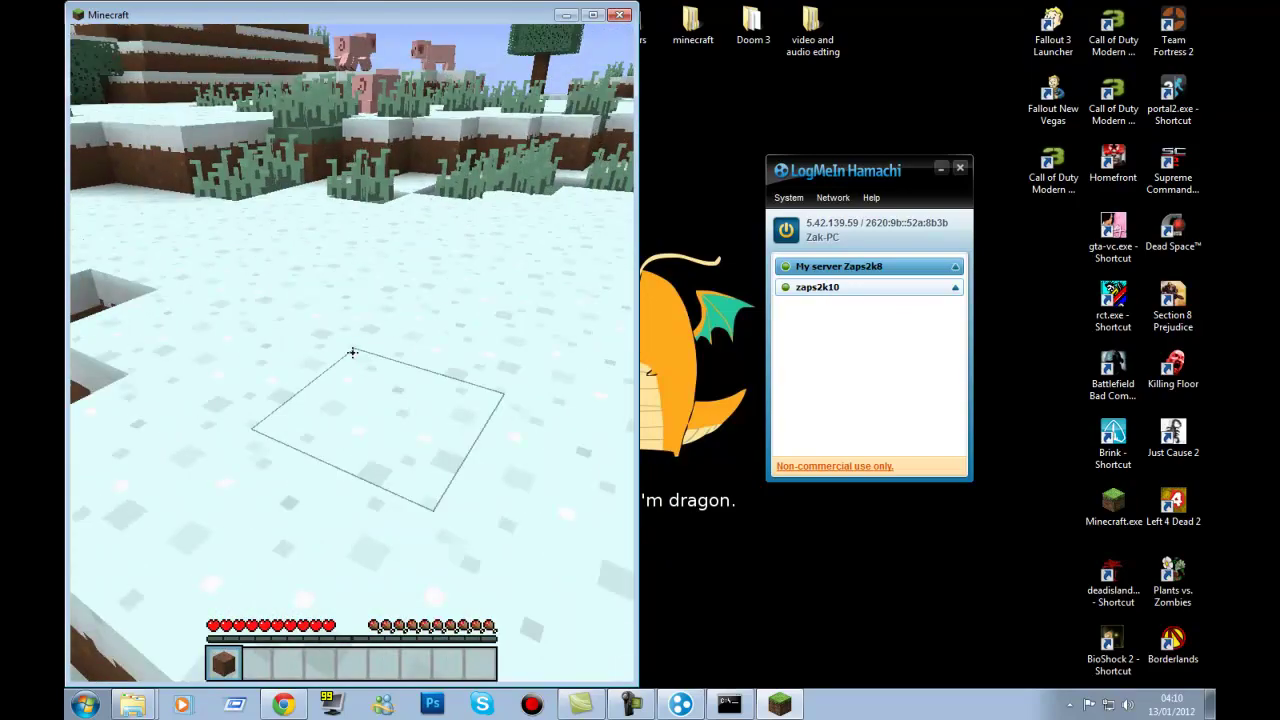
key(3)
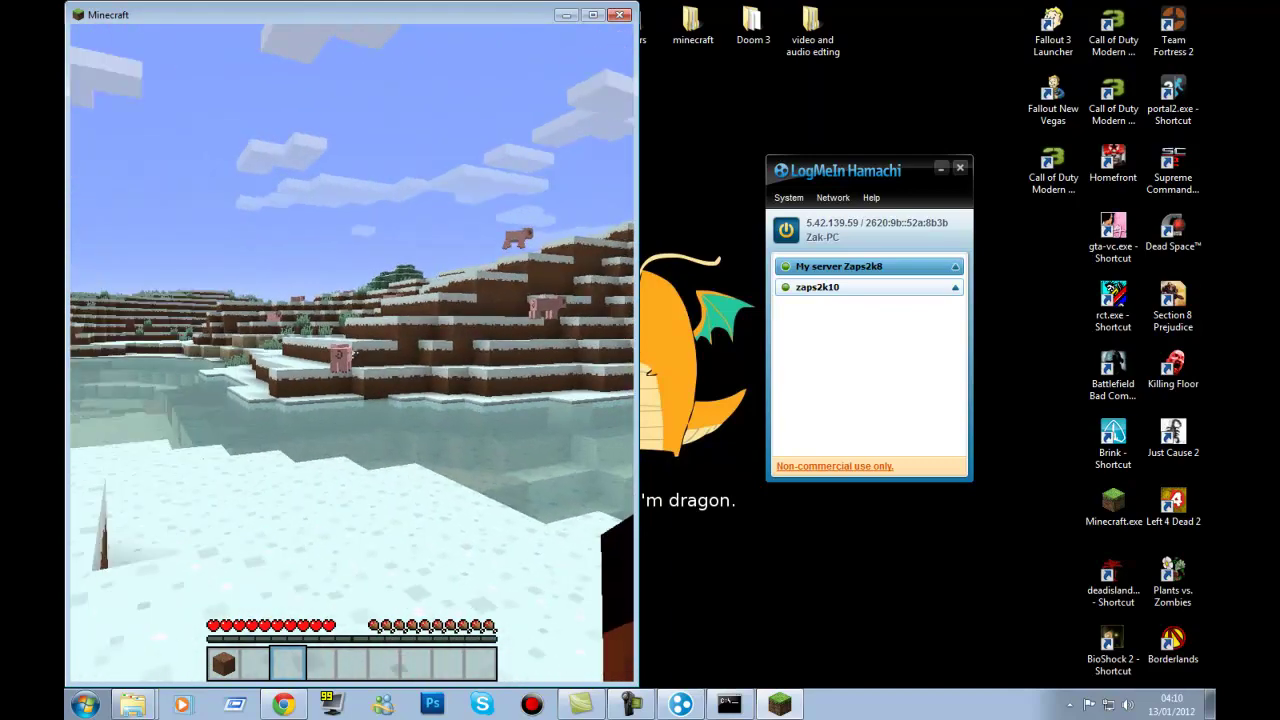
Stop the server with the stop console command, minimize Minecraft, and open the Server folder
key(Escape)
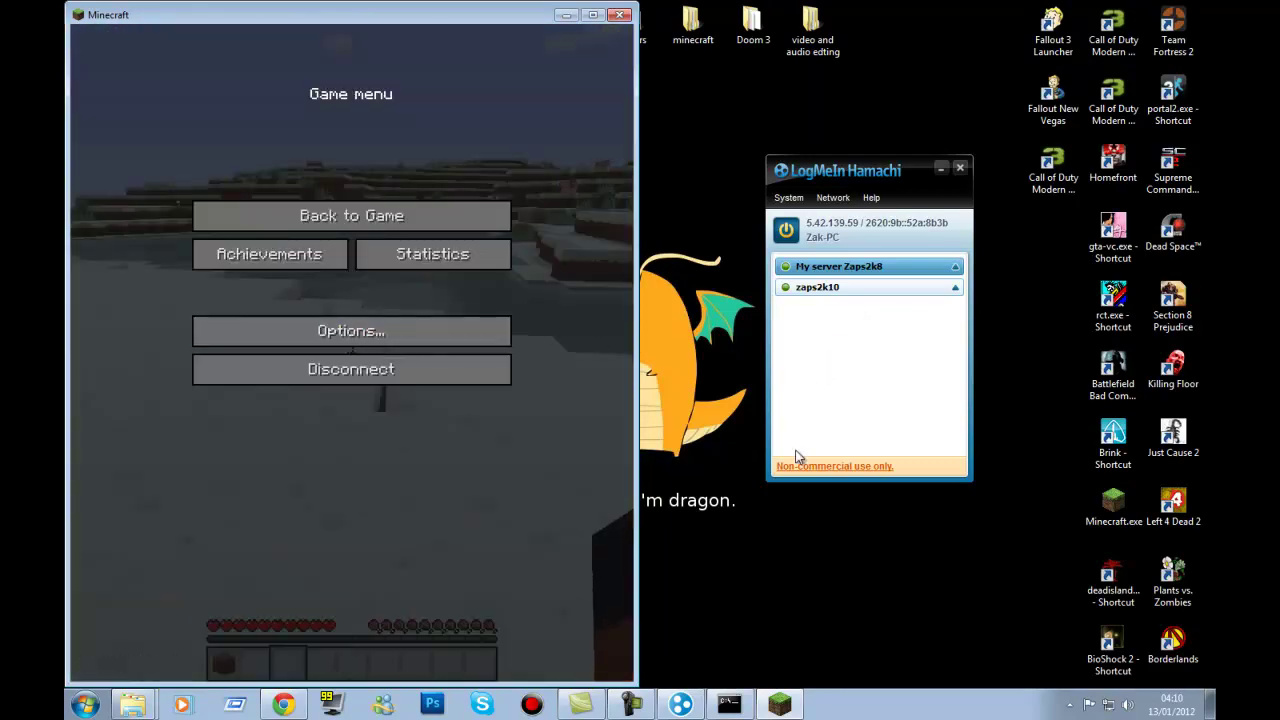
click(729, 704)
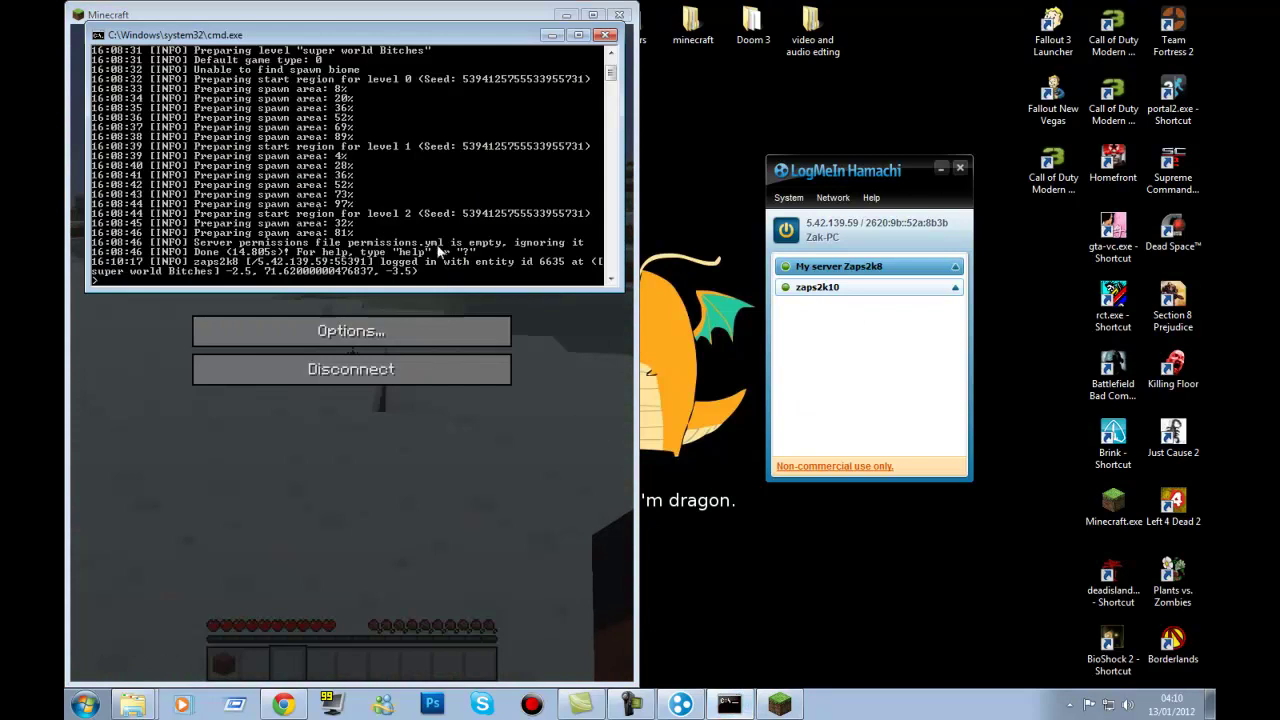
text(stop)
key(Return)
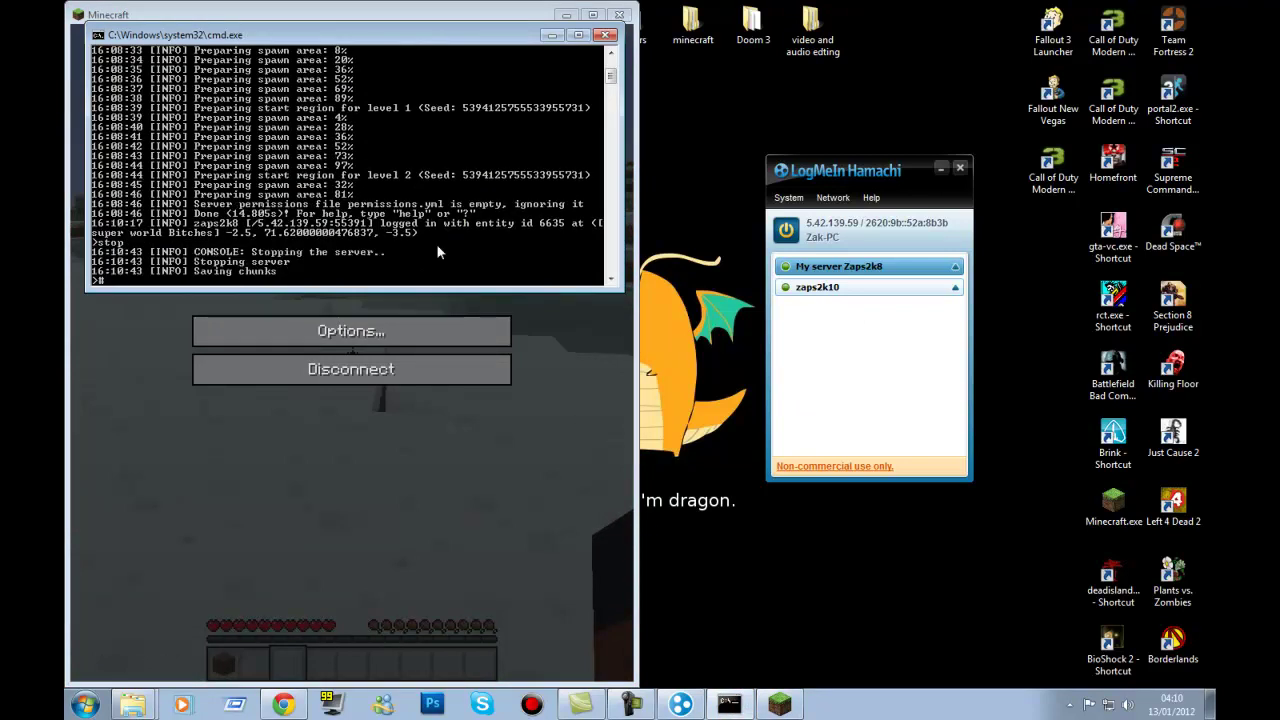
key(Return)
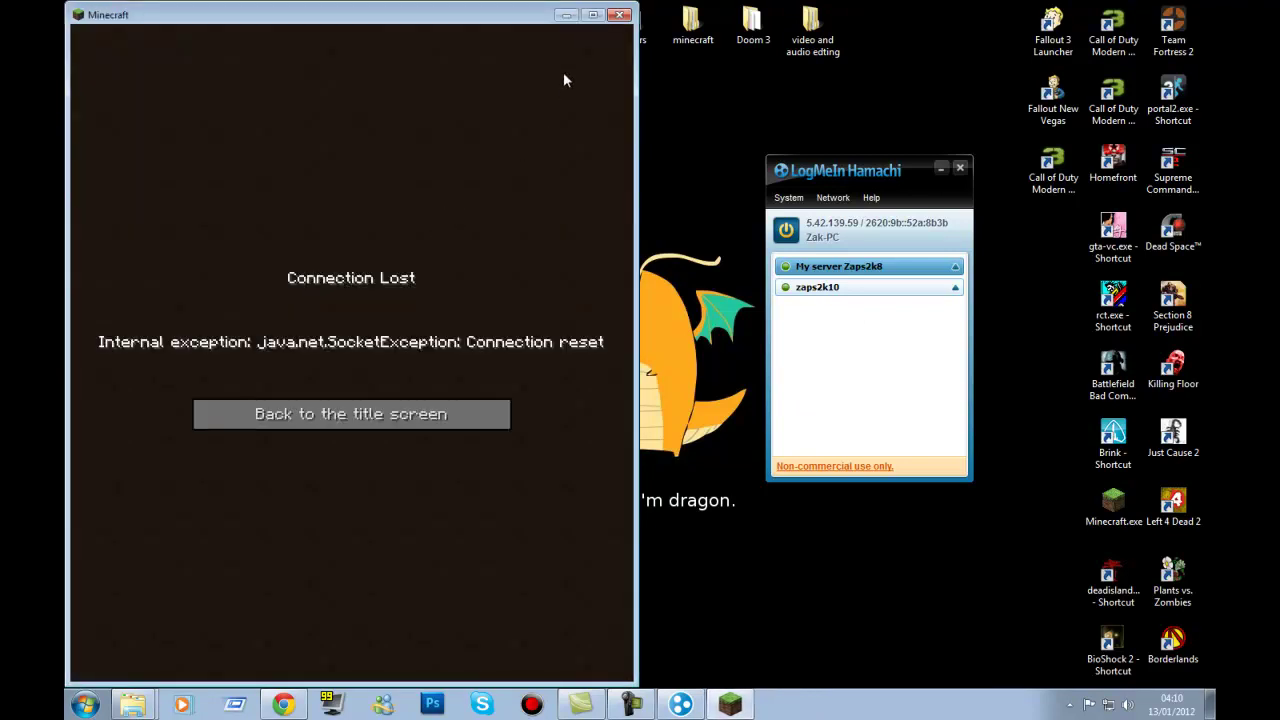
click(566, 15)
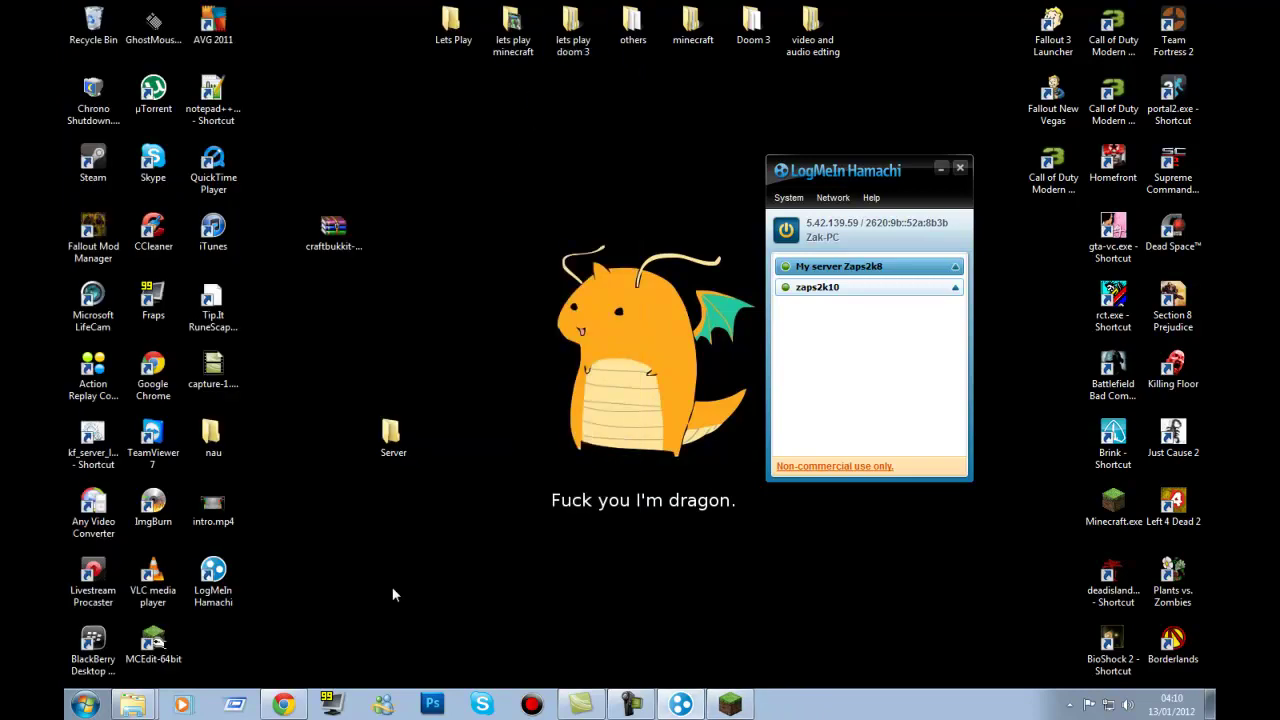
double_click(388, 452)
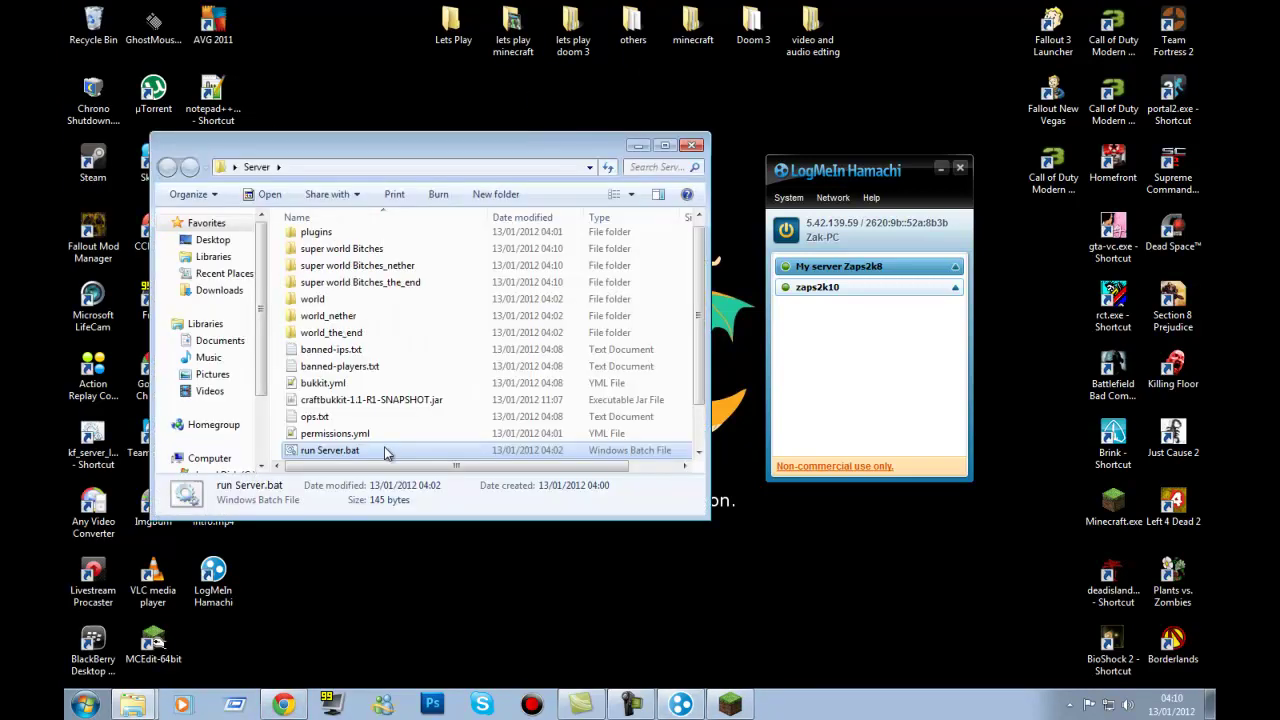
Open ops.txt, add the player's username, save the file and close Notepad
double_click(312, 417)
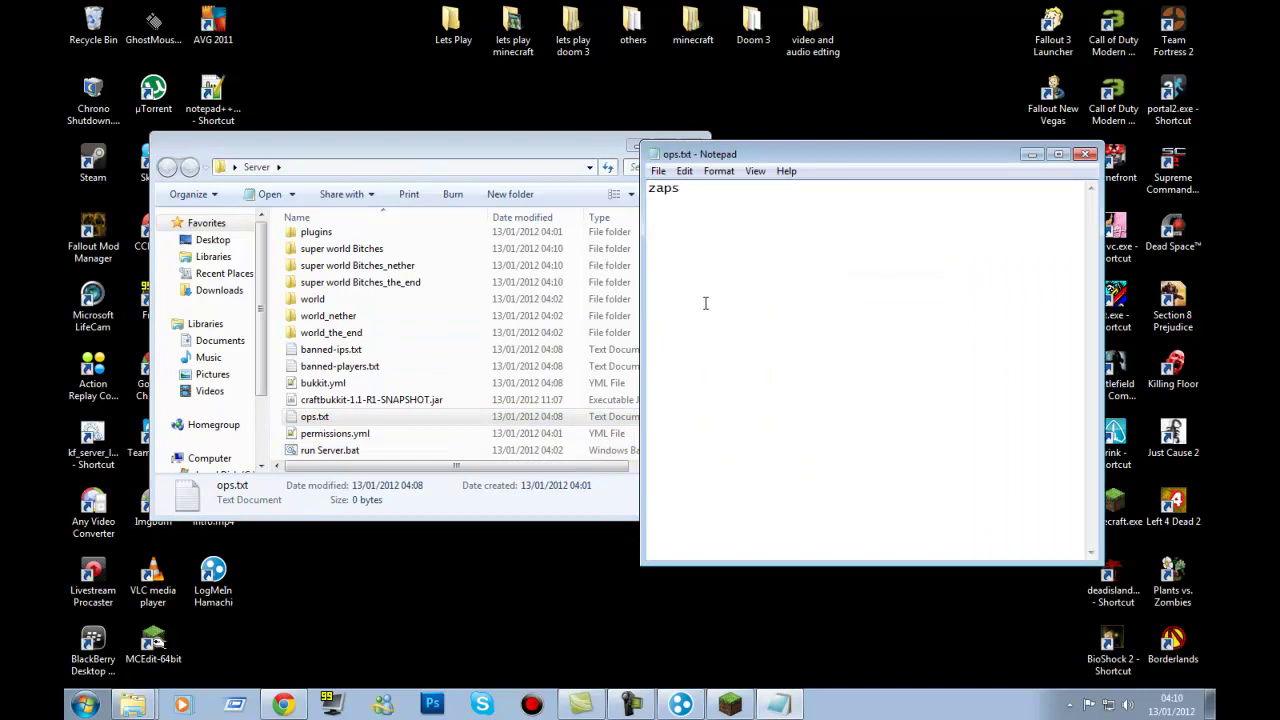
click(658, 171)
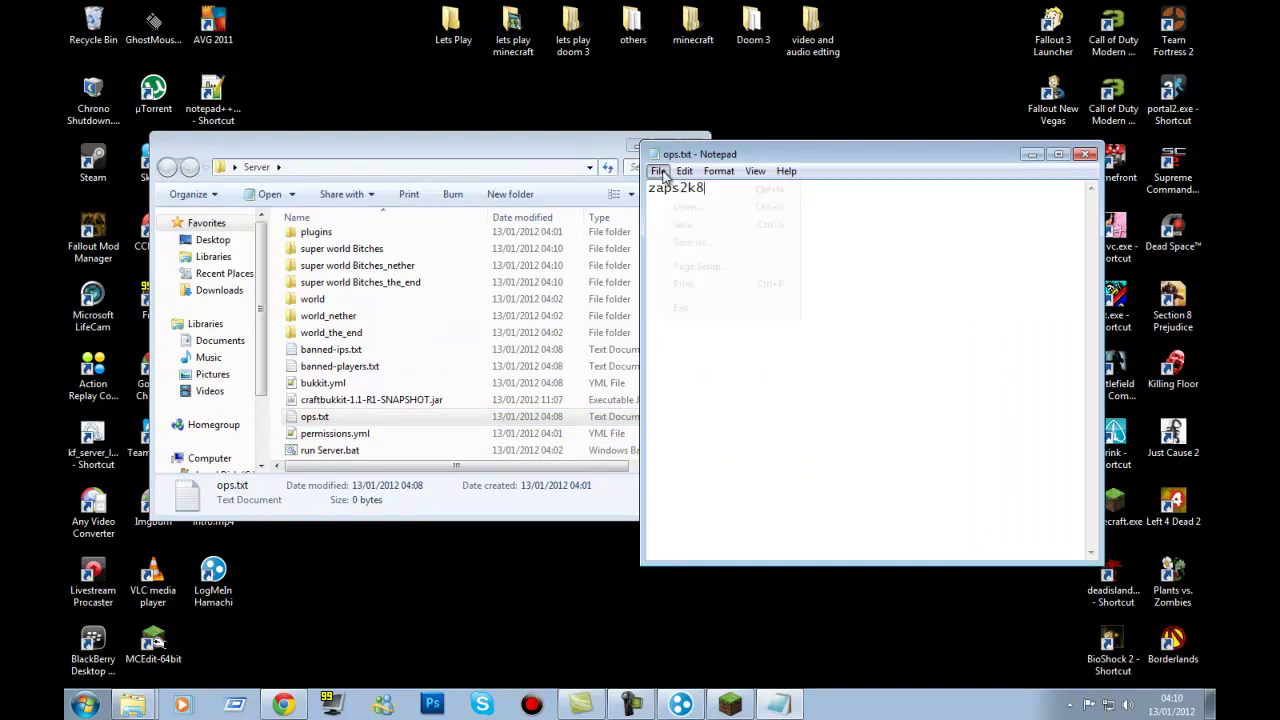
click(688, 226)
click(1085, 155)
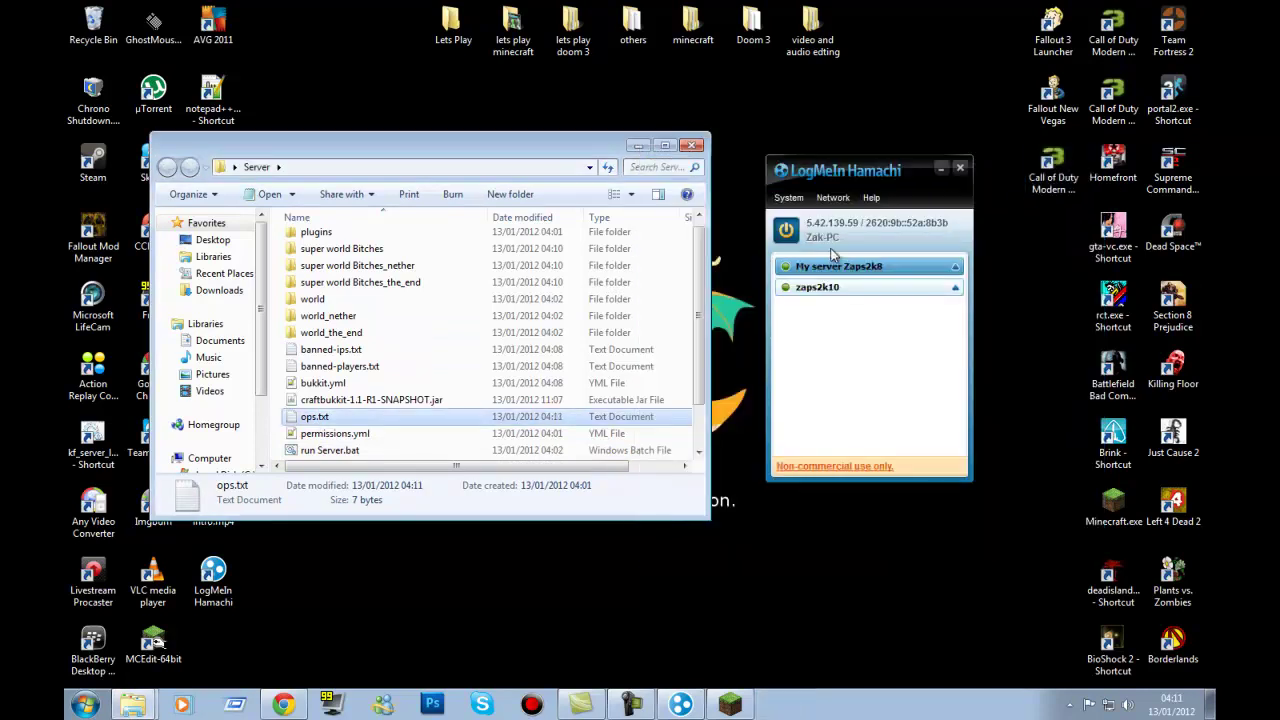
scroll(400, 390, down, 1)
Rerun run Server.bat, then in Minecraft leave Connection Lost and join My server
double_click(333, 401)
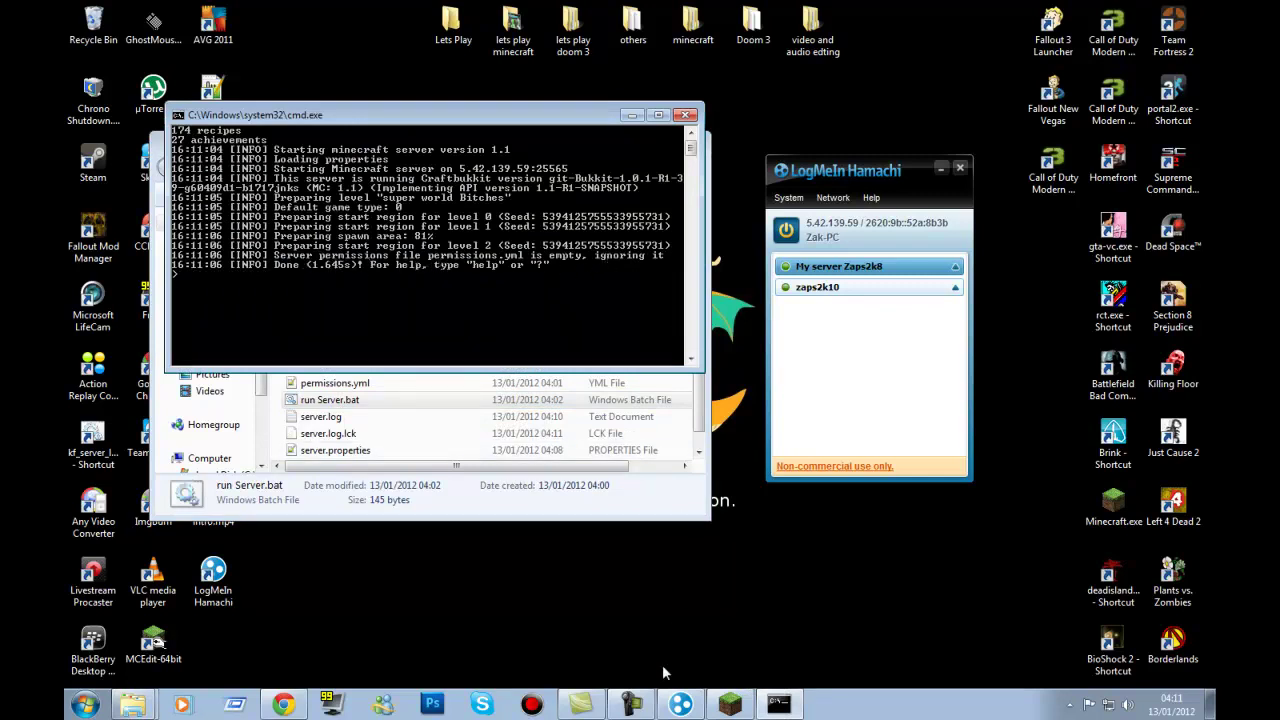
click(730, 705)
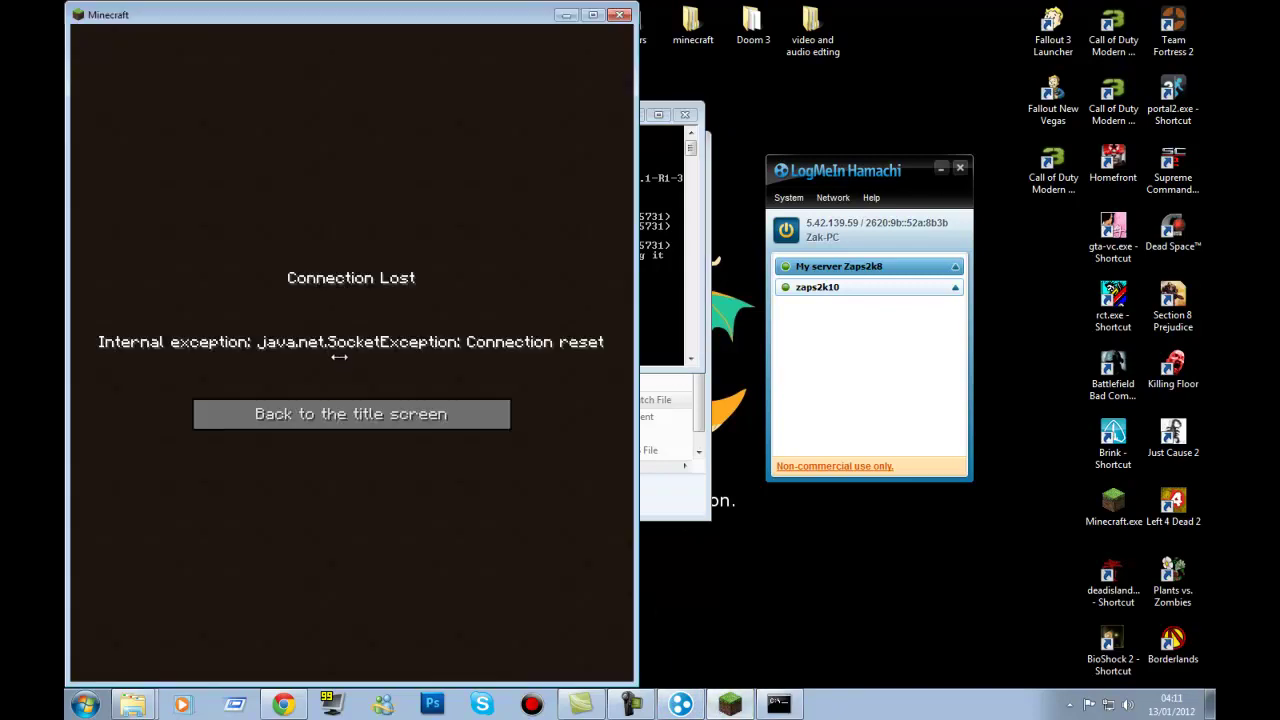
click(330, 414)
click(331, 331)
click(325, 396)
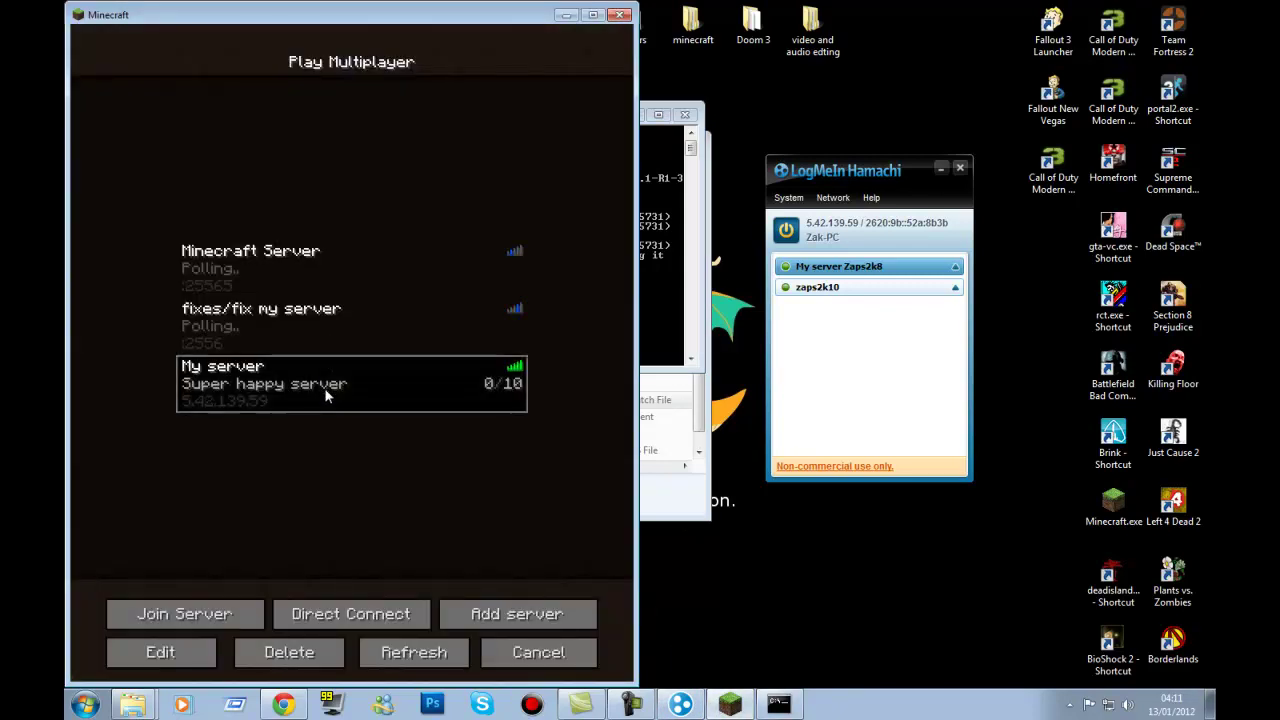
click(327, 392)
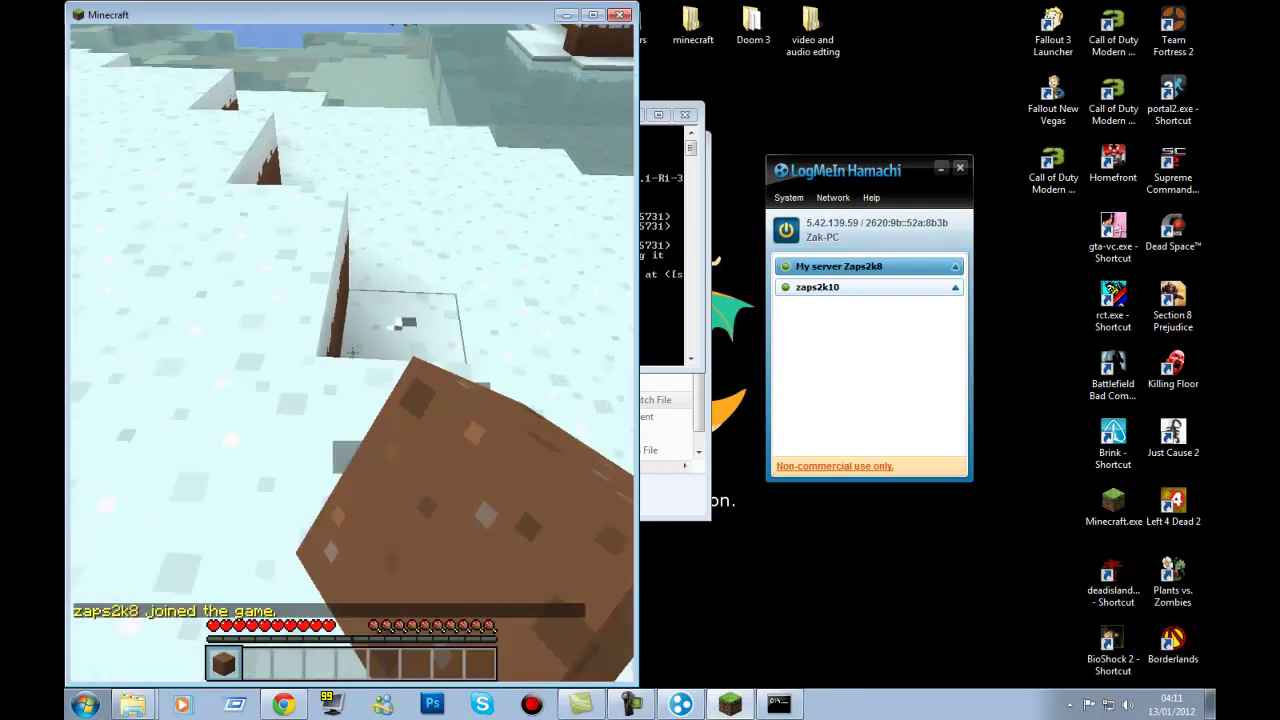
Give the player stone with /give, then place it and dig blocks in the snow
click(352, 352)
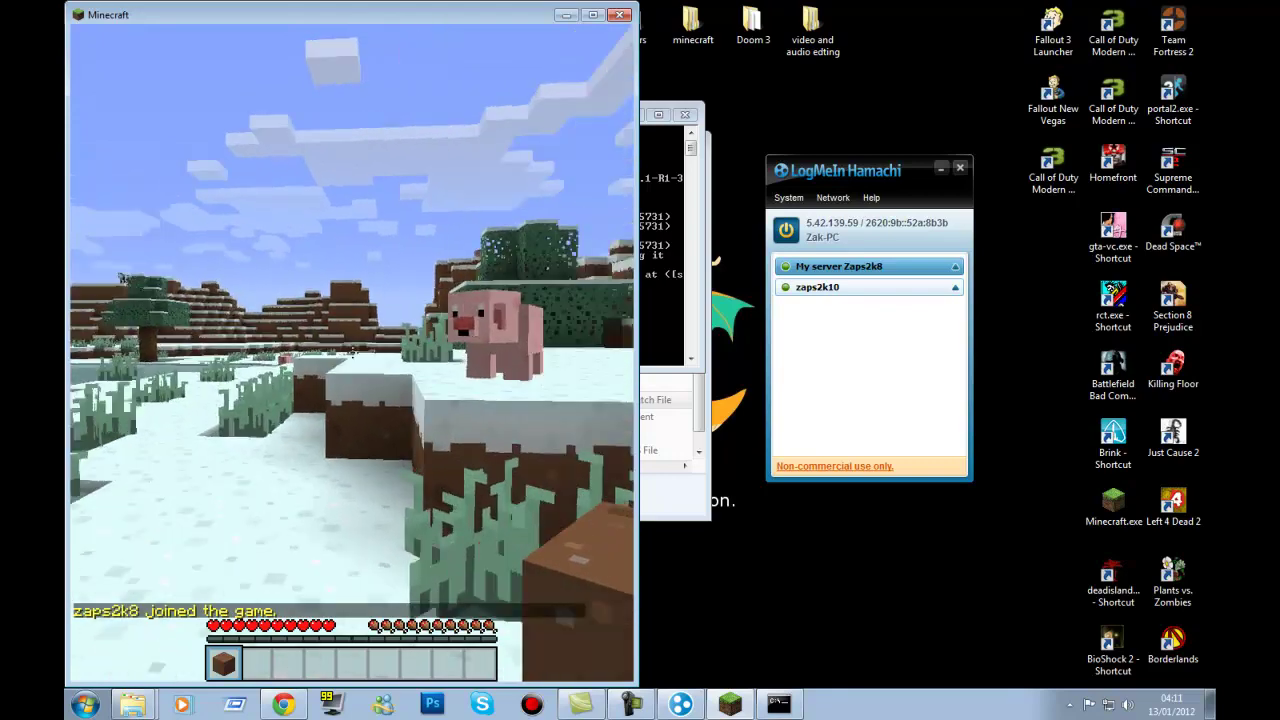
key(slash)
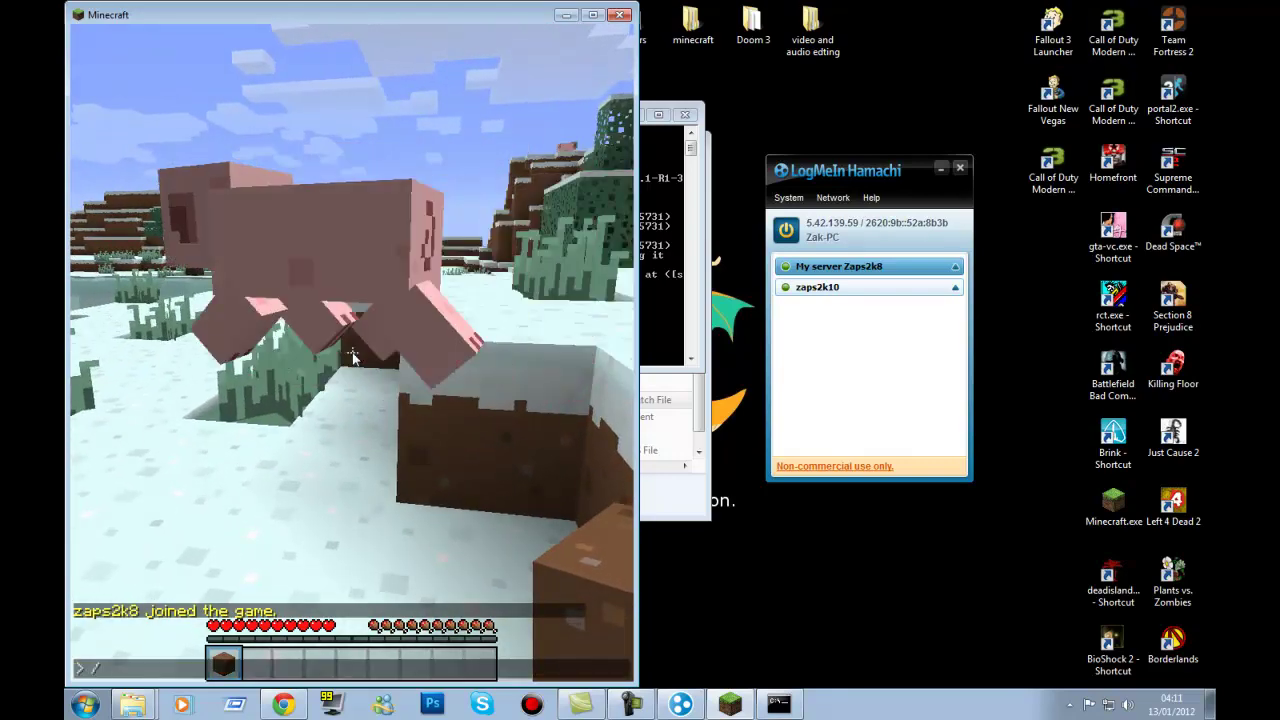
text(give zaps2k8)
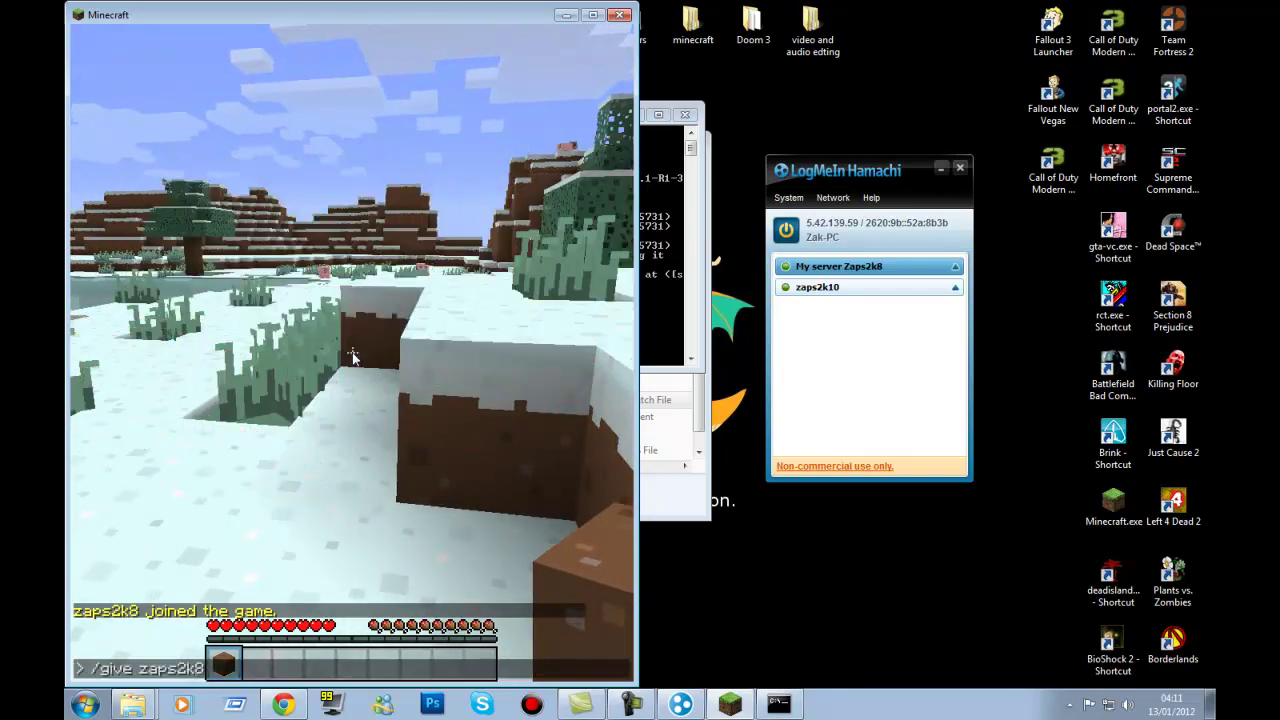
text( 1)
key(Return)
key(2)
right_click(352, 353)
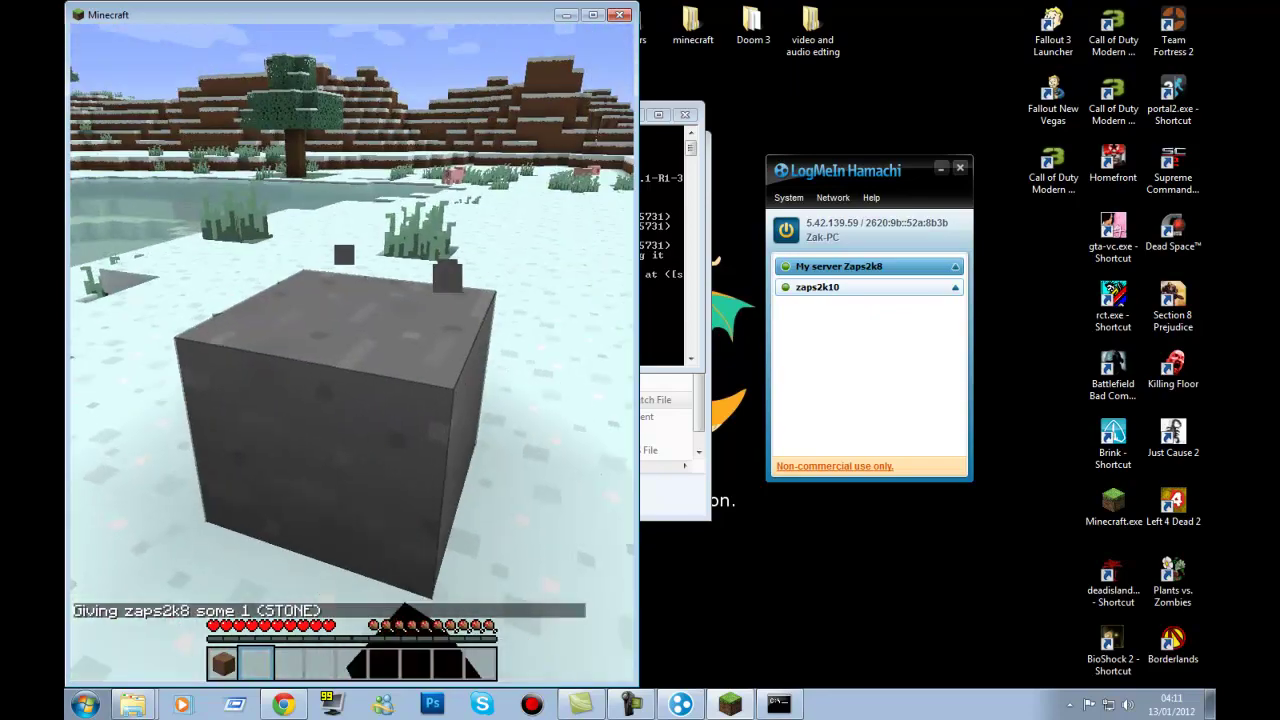
click(352, 353)
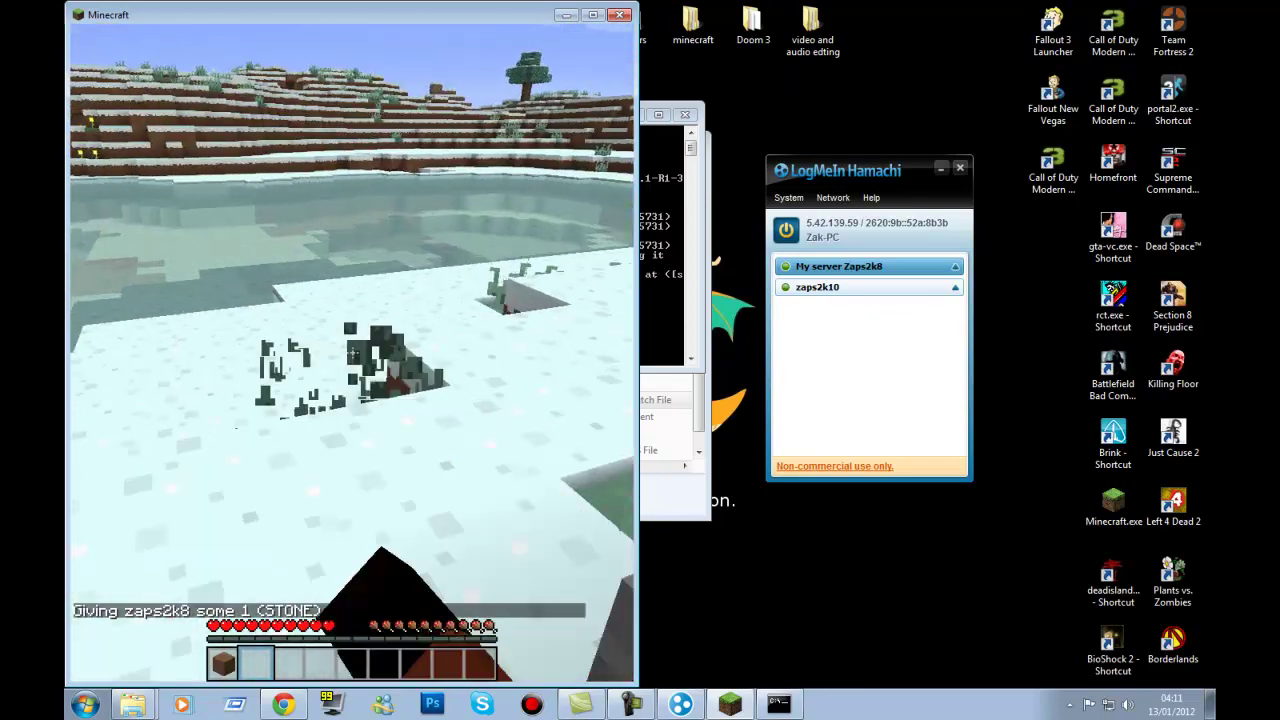
click(352, 353)
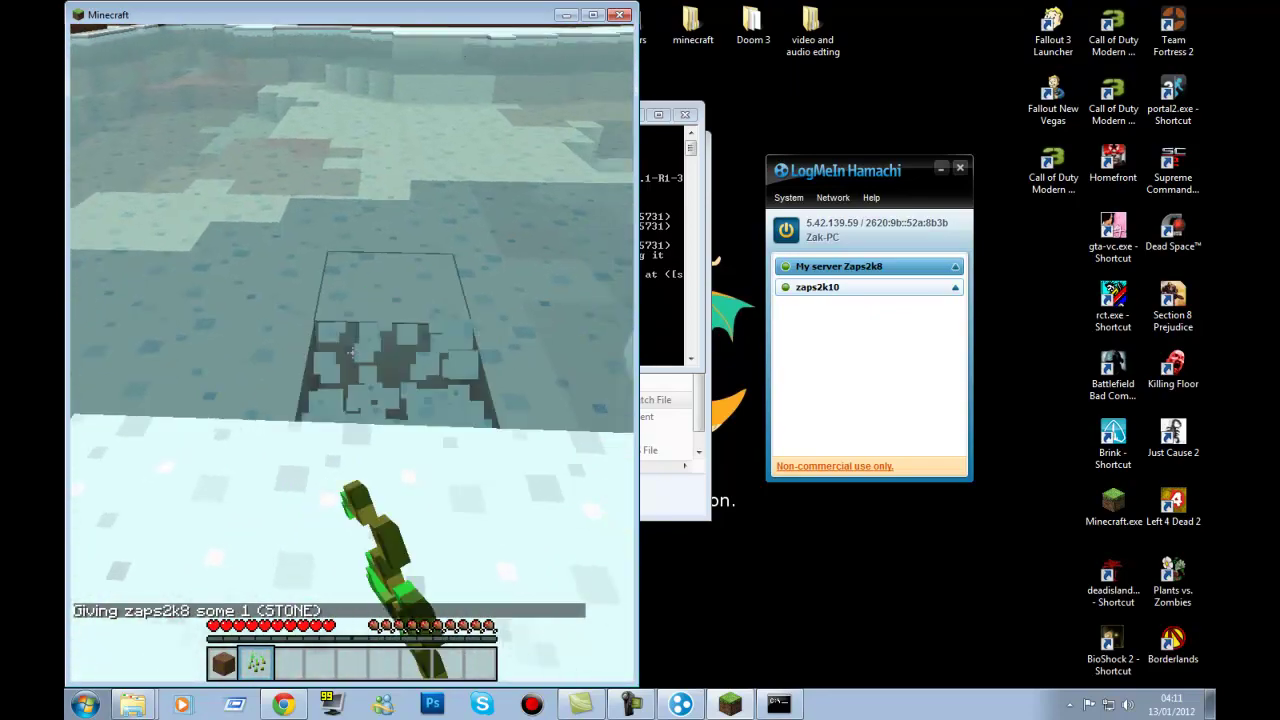
click(352, 353)
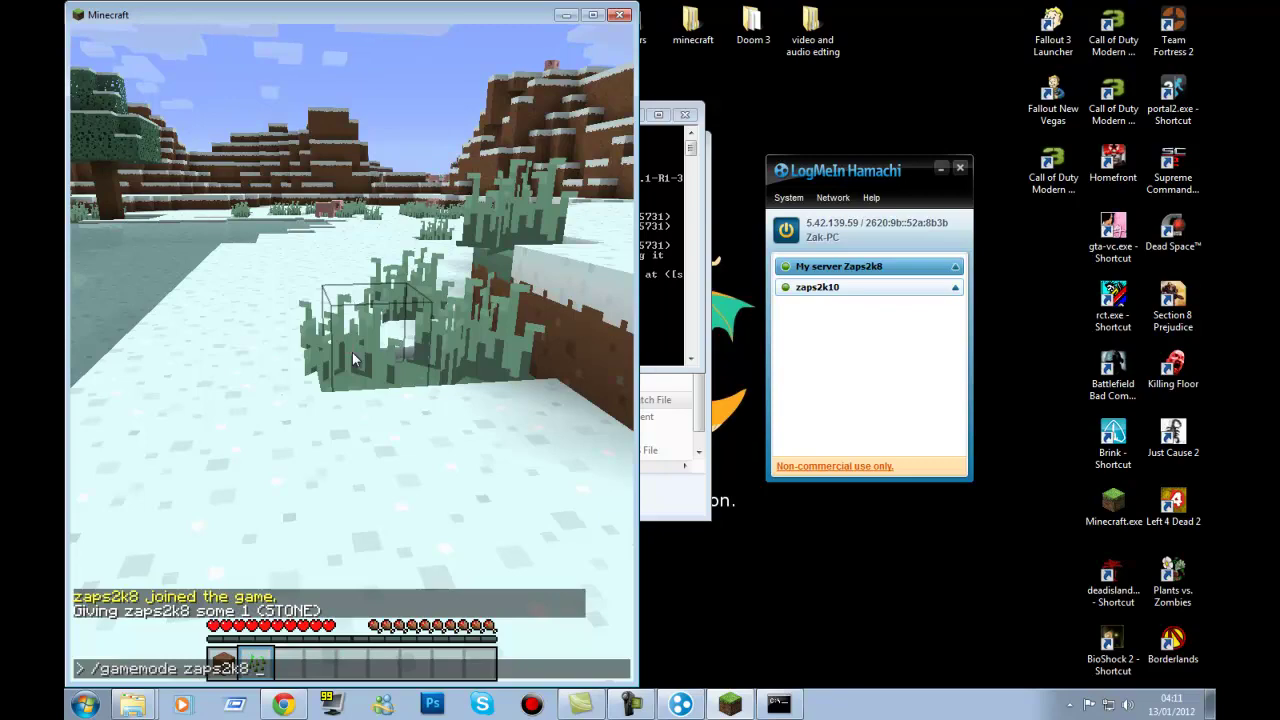
Switch to creative mode with /gamemode 1, browse the inventory, then disconnect to the title screen
text(1)
key(Return)
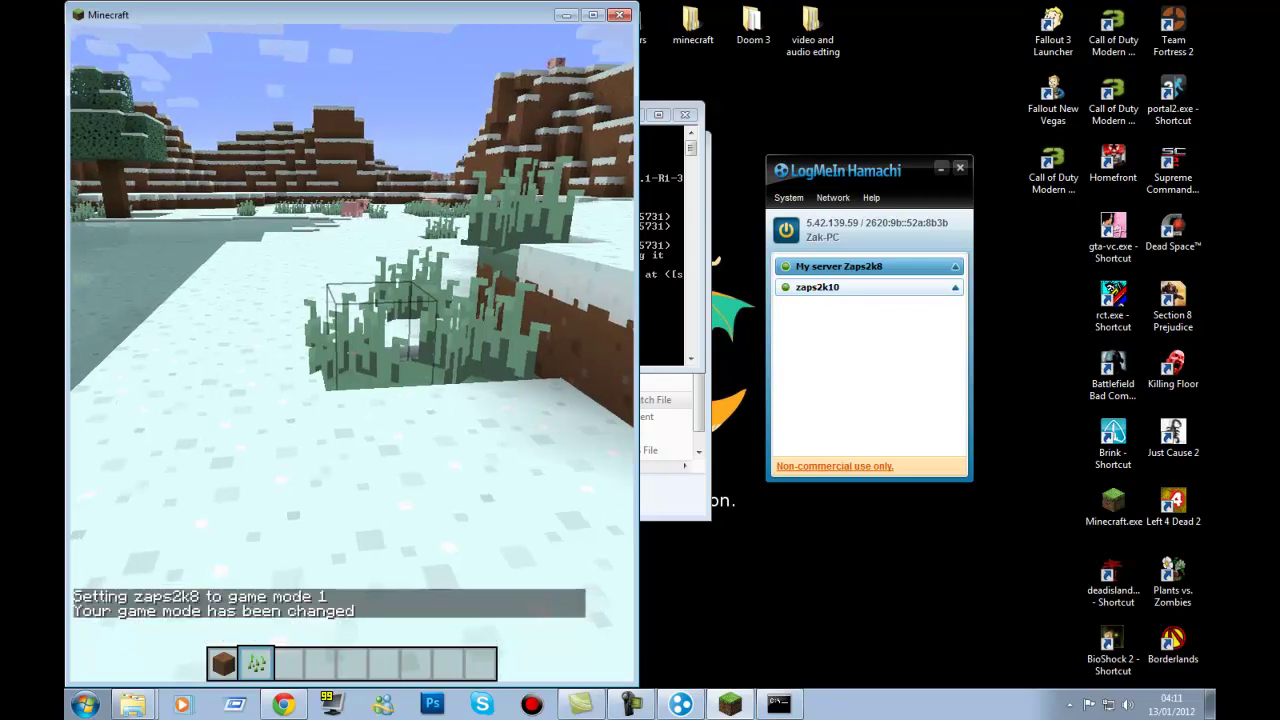
key(e)
key(e)
scroll(352, 353, down, 4)
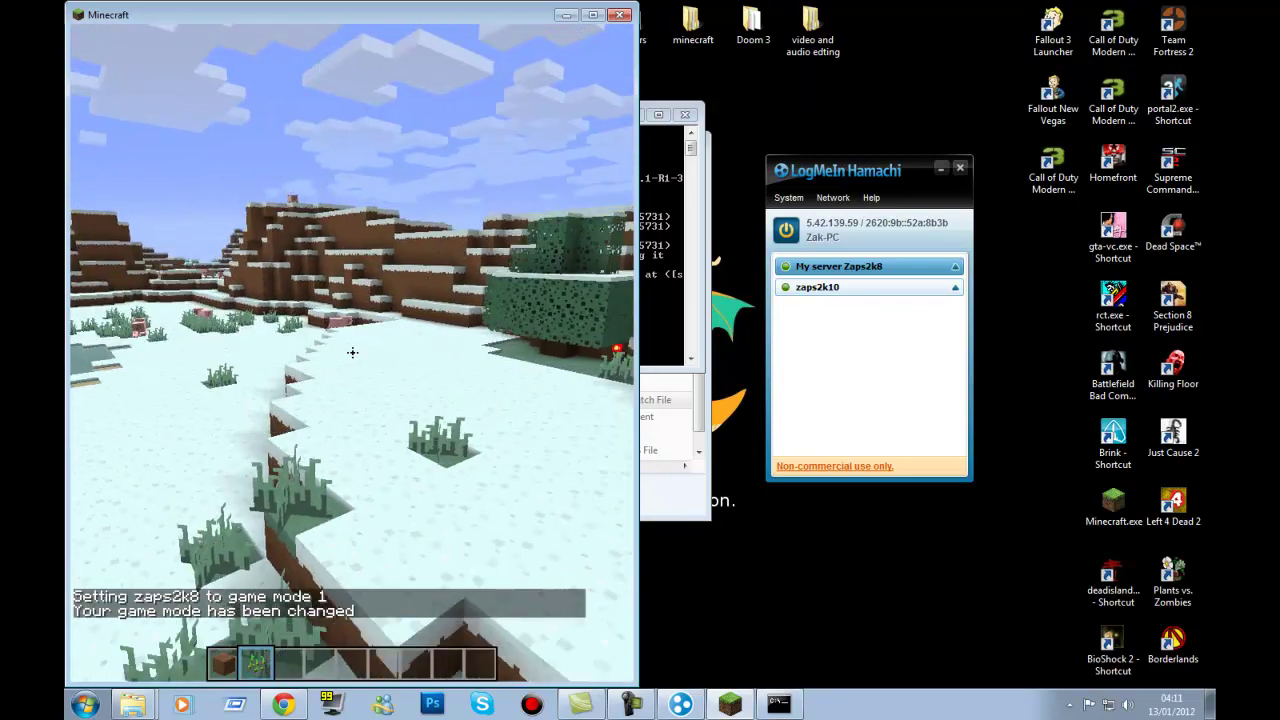
key(w)
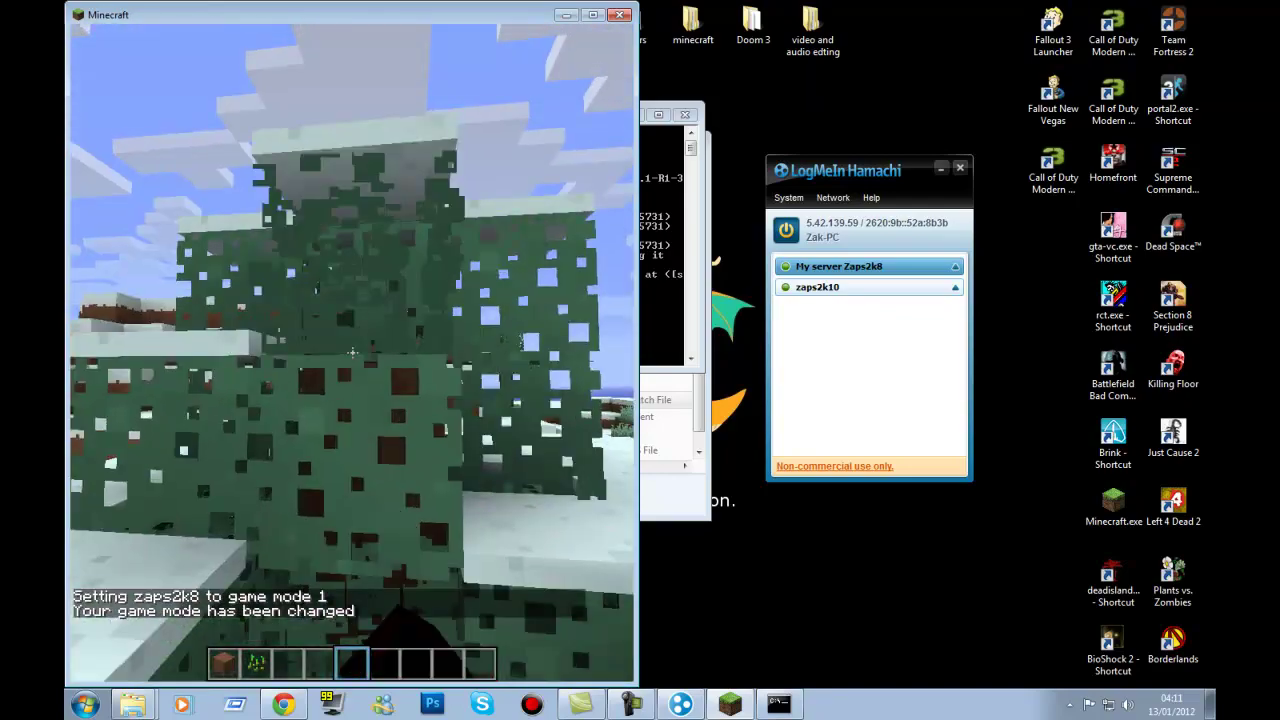
key(w)
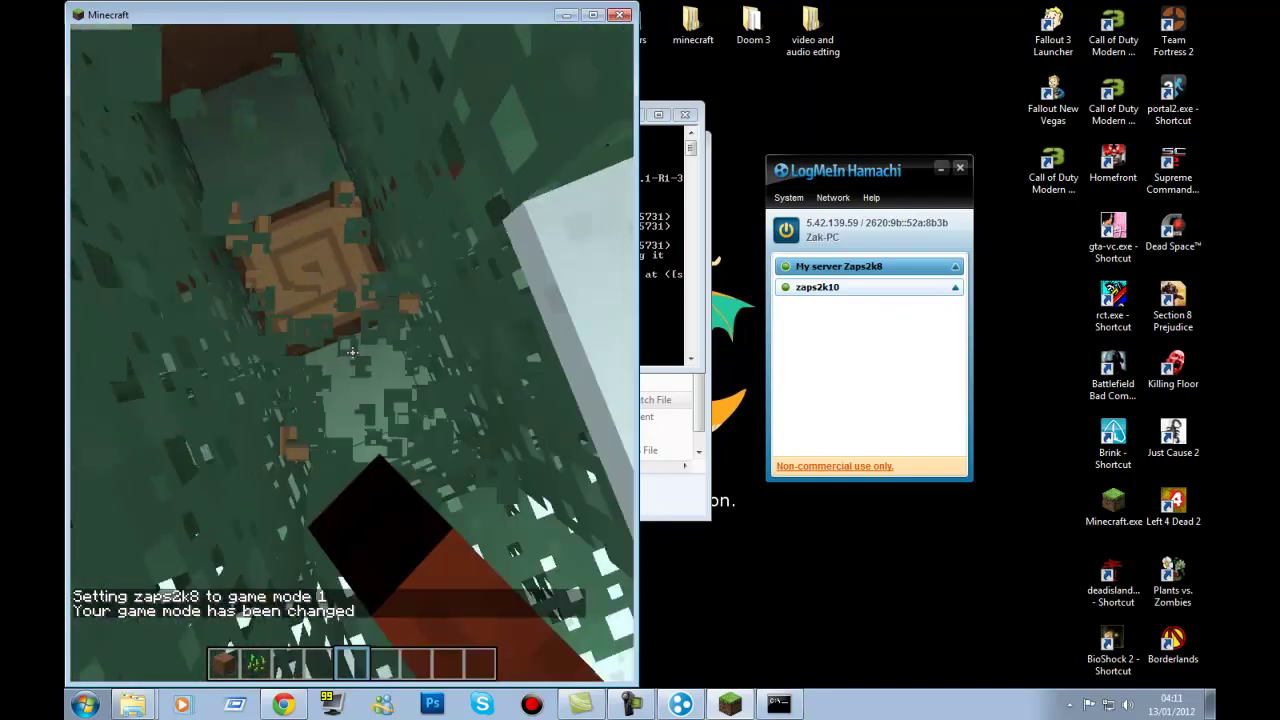
key(w)
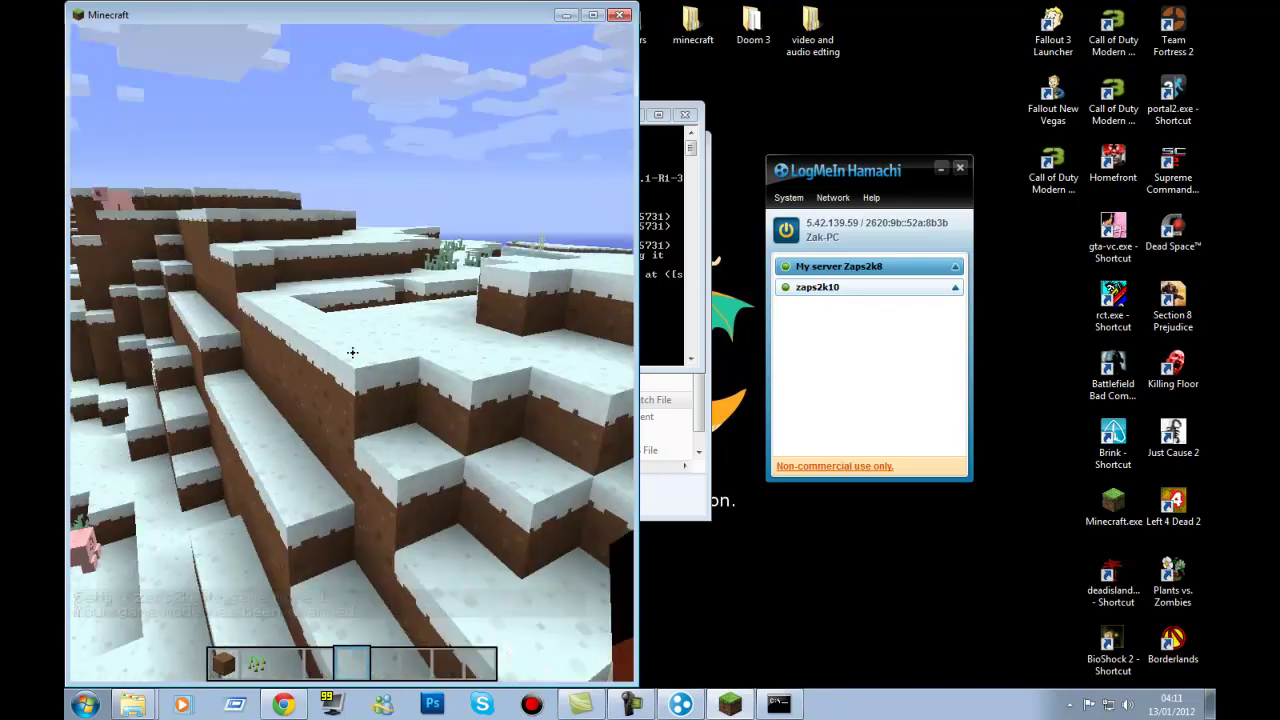
key(Escape)
click(363, 378)
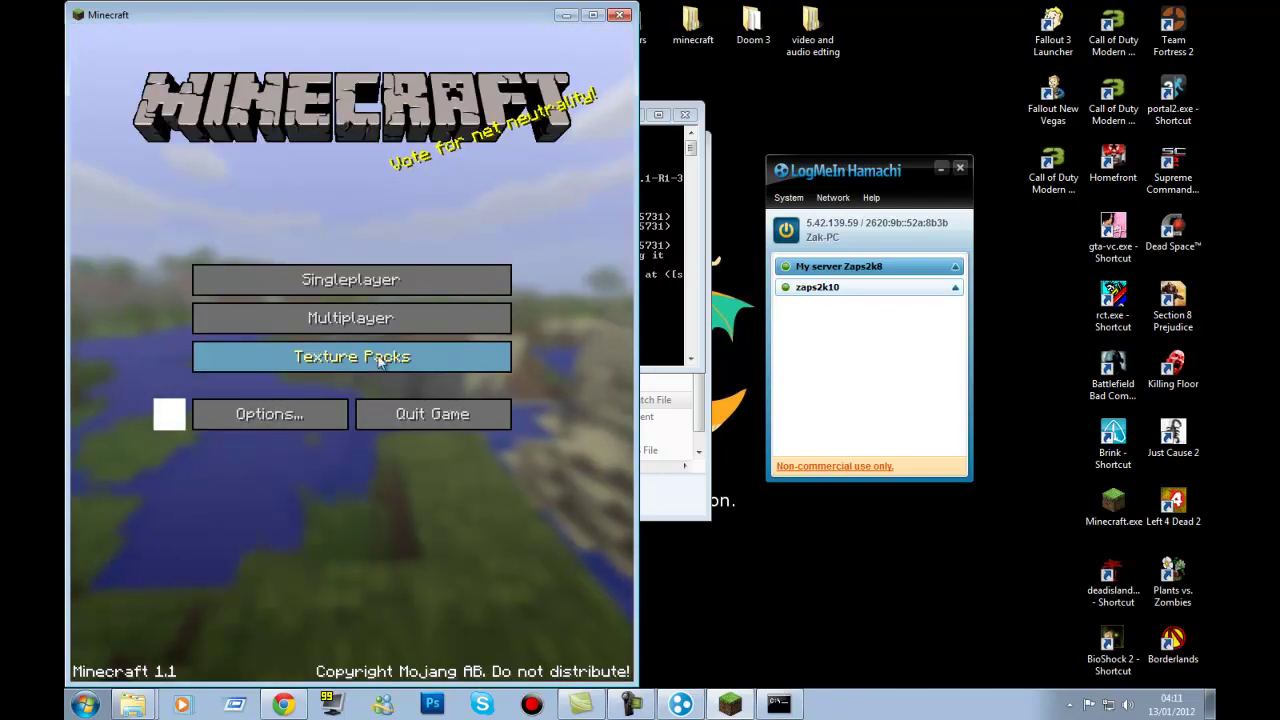
Stop the server with the stop command, then close its console and Hamachi
click(669, 162)
text(stop)
key(Return)
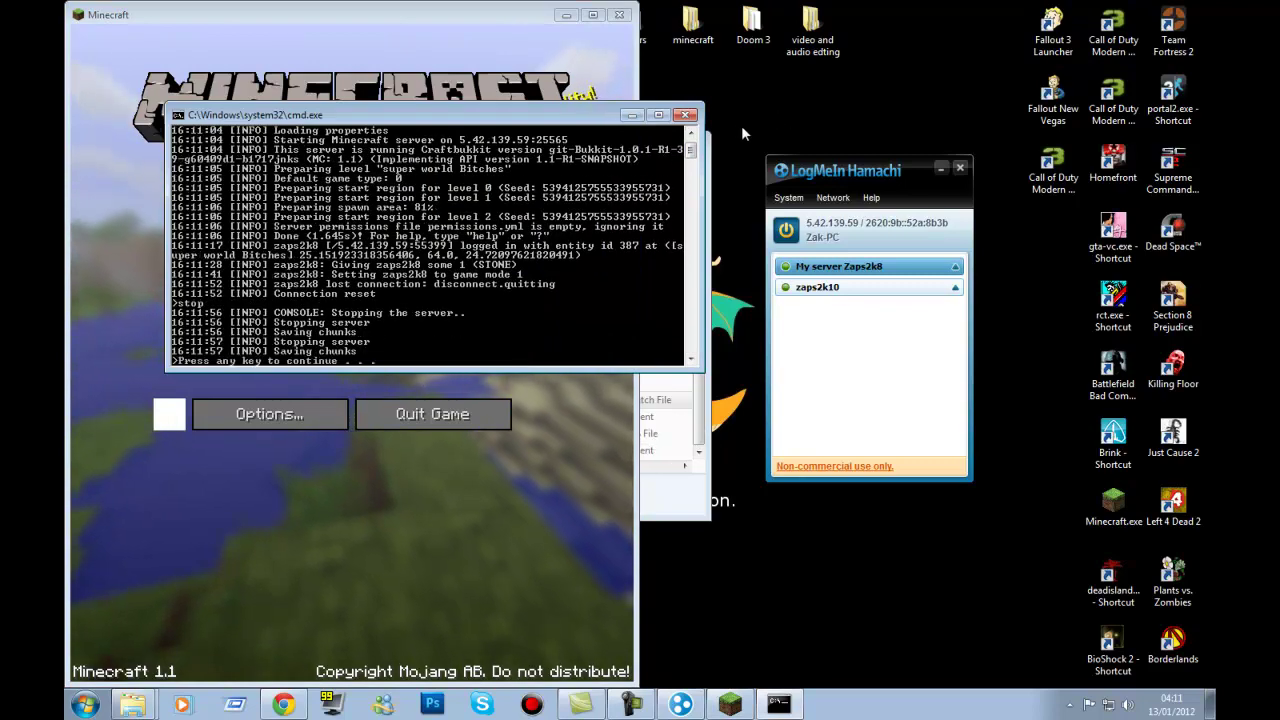
click(688, 117)
click(960, 167)
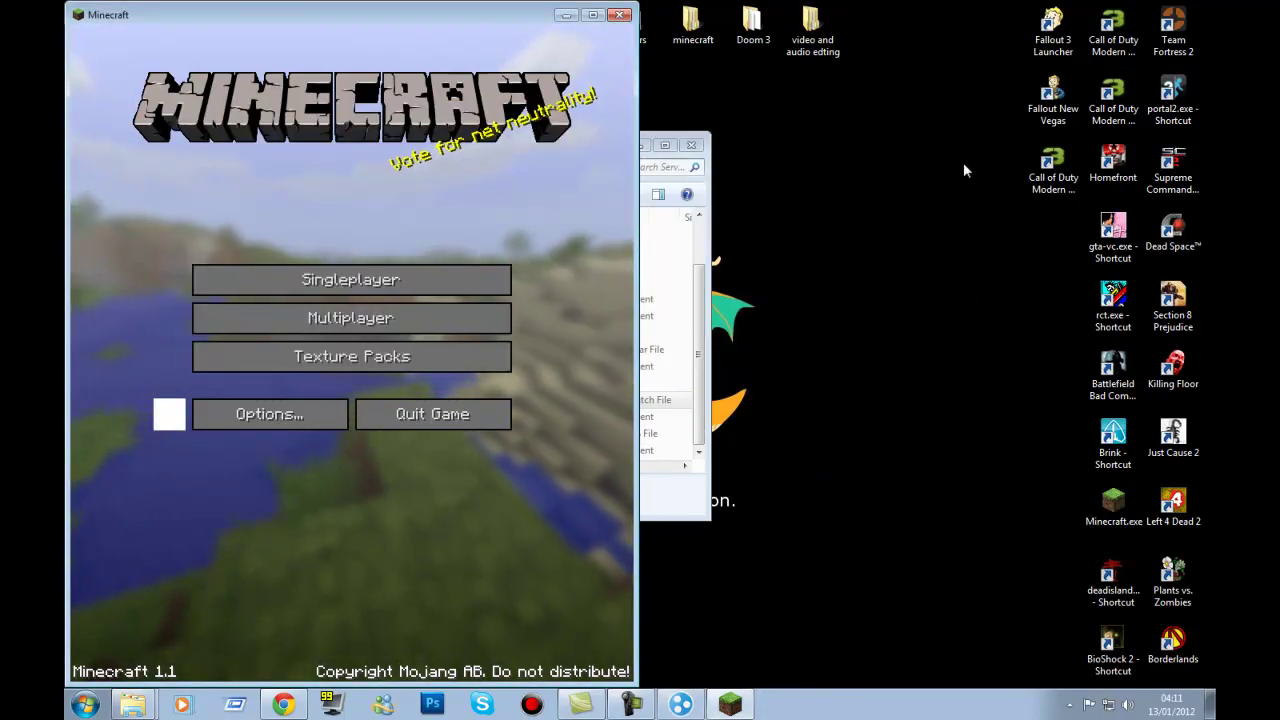
Clear the server-ip value in server.properties with Notepad++, save, and close the editor
click(672, 430)
drag(351, 150, 833, 132)
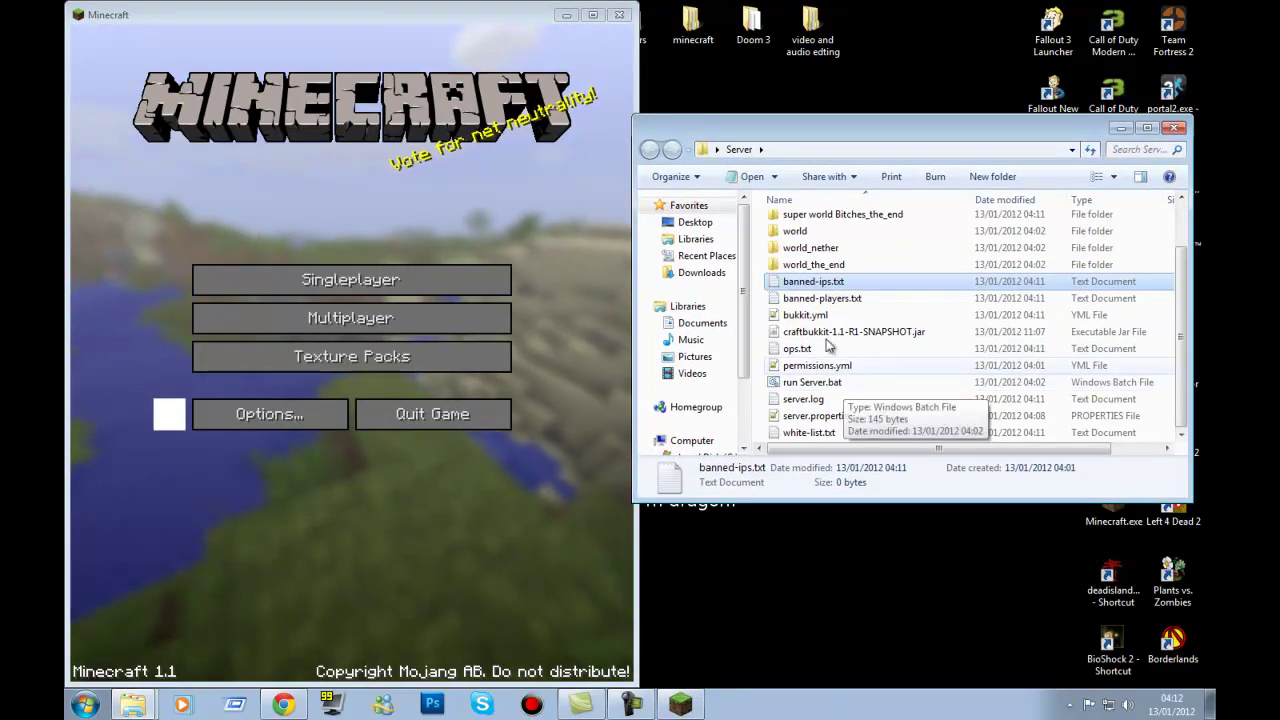
click(818, 417)
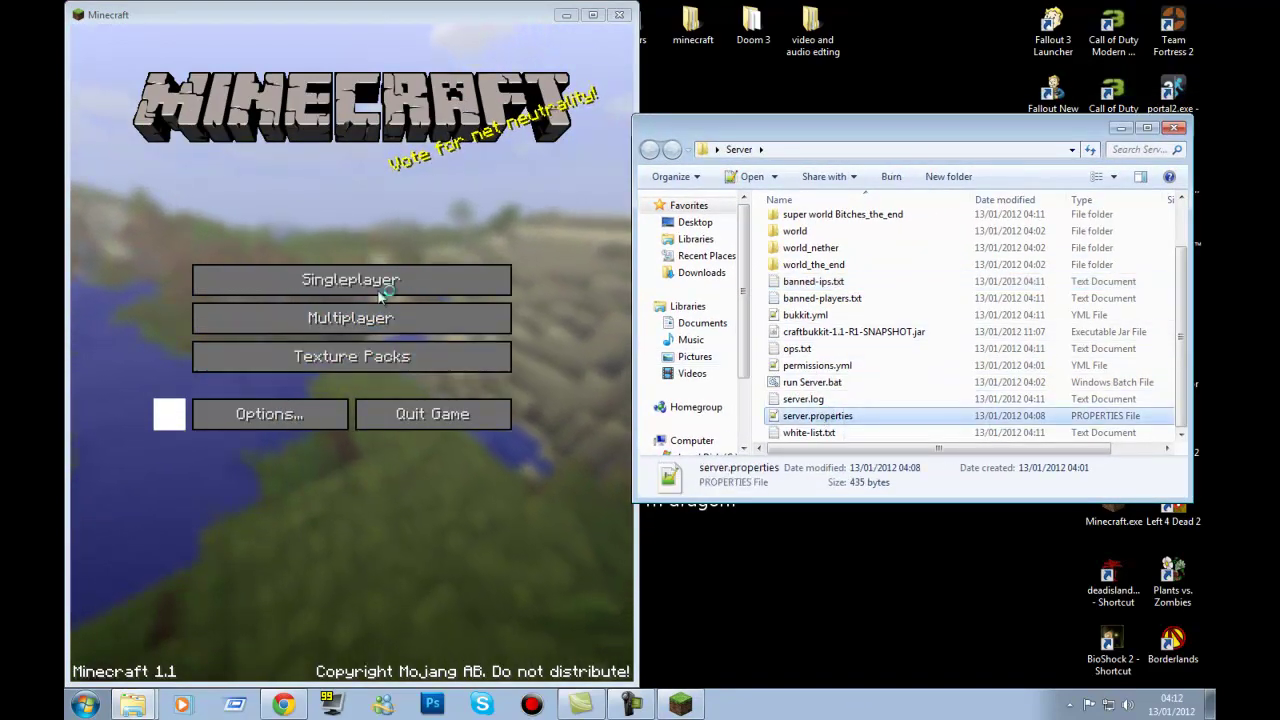
double_click(818, 417)
drag(658, 251, 594, 252)
key(BackSpace)
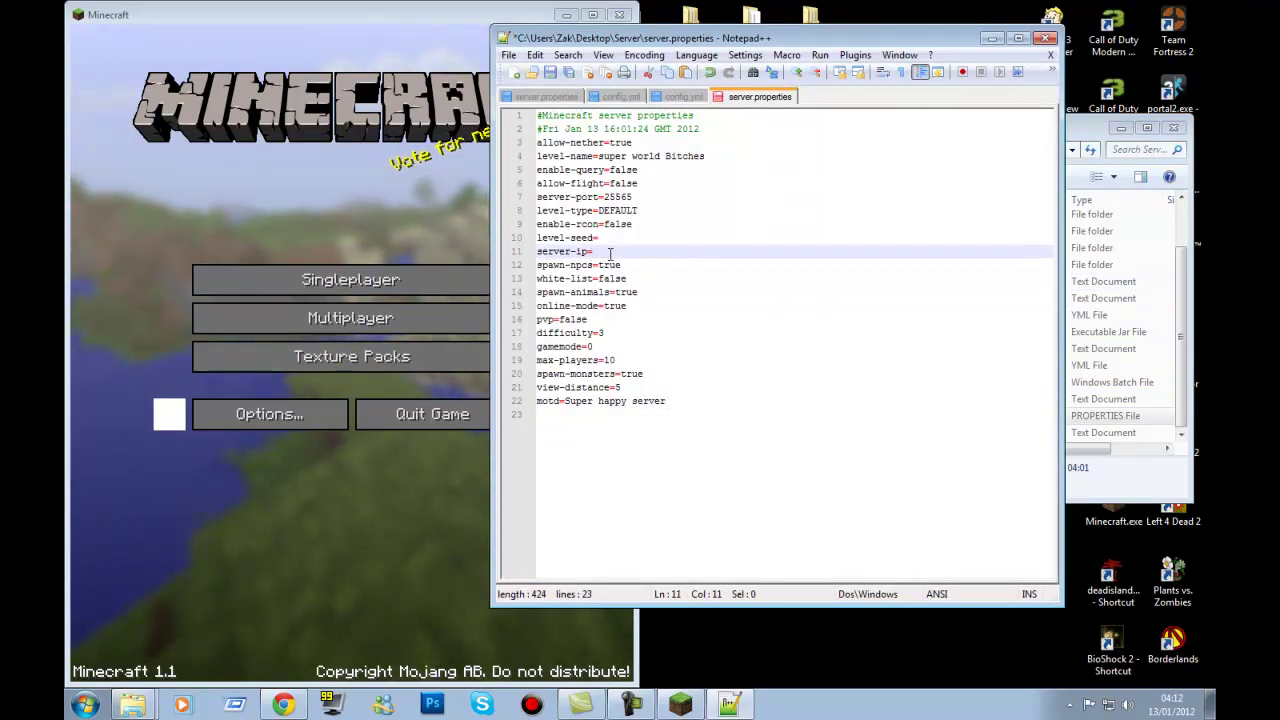
click(550, 72)
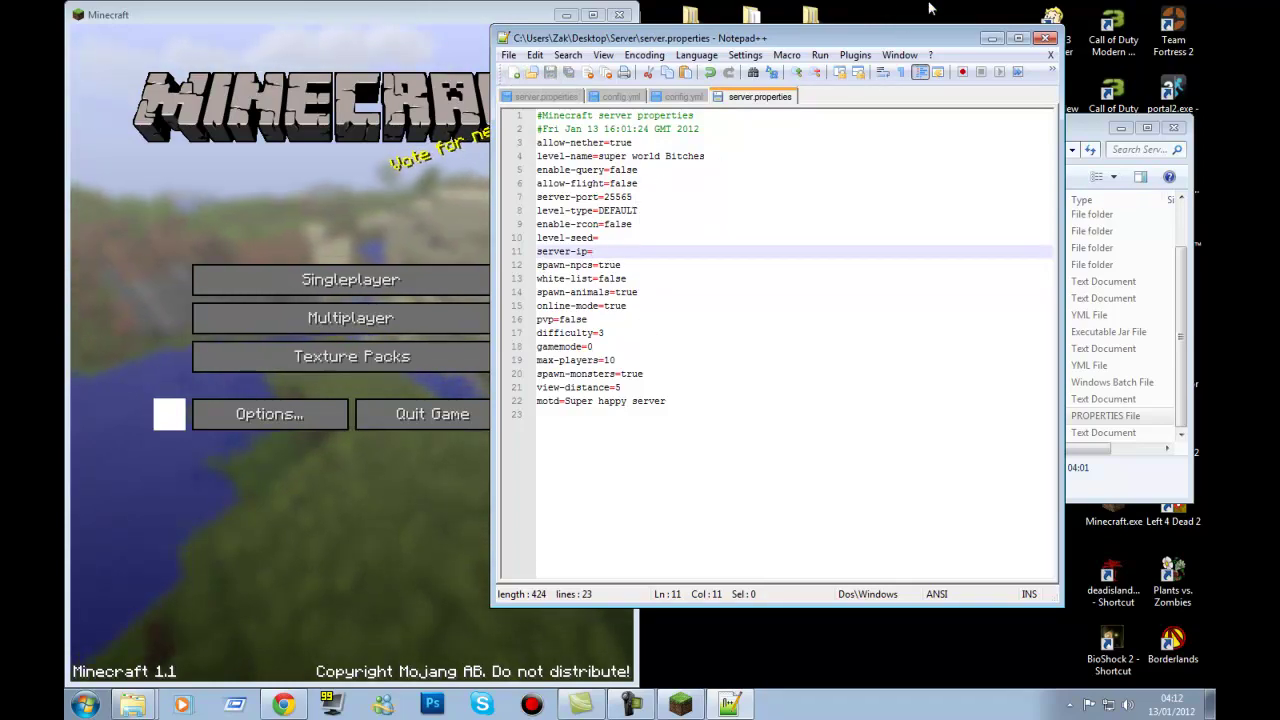
click(1043, 40)
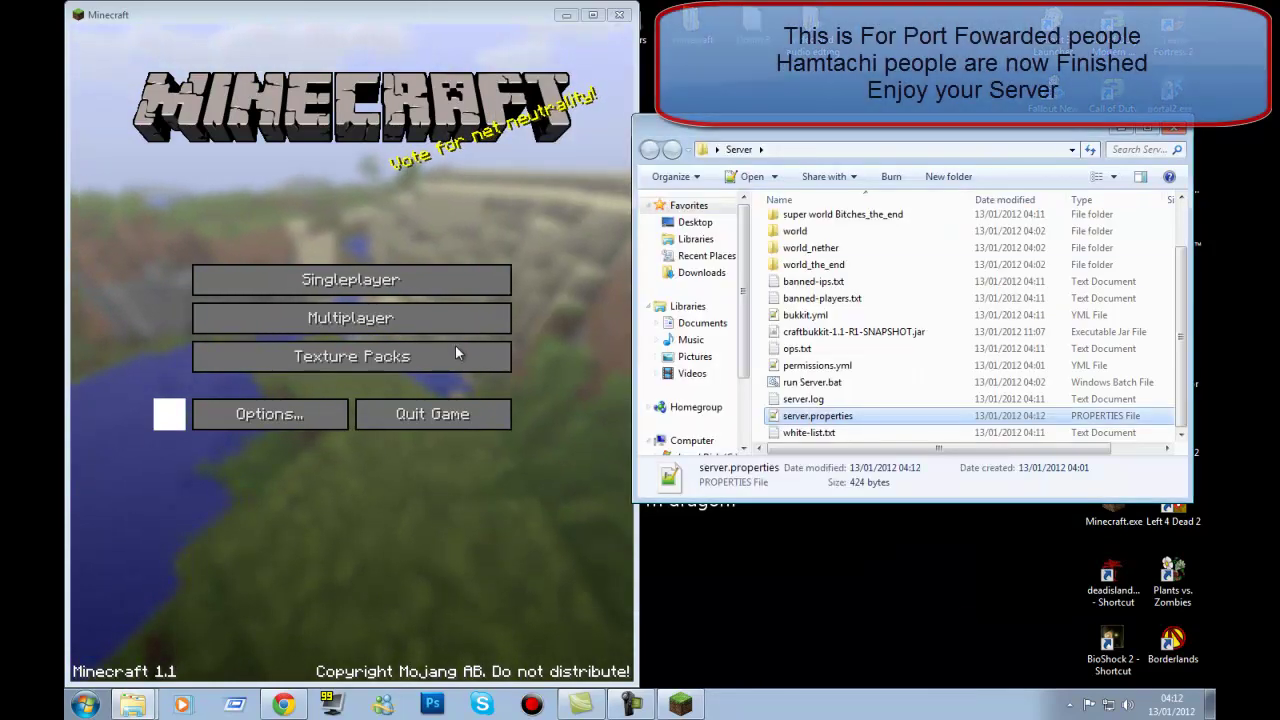
Start a new multiplayer server entry and rename it PIE!!!!!!
click(416, 317)
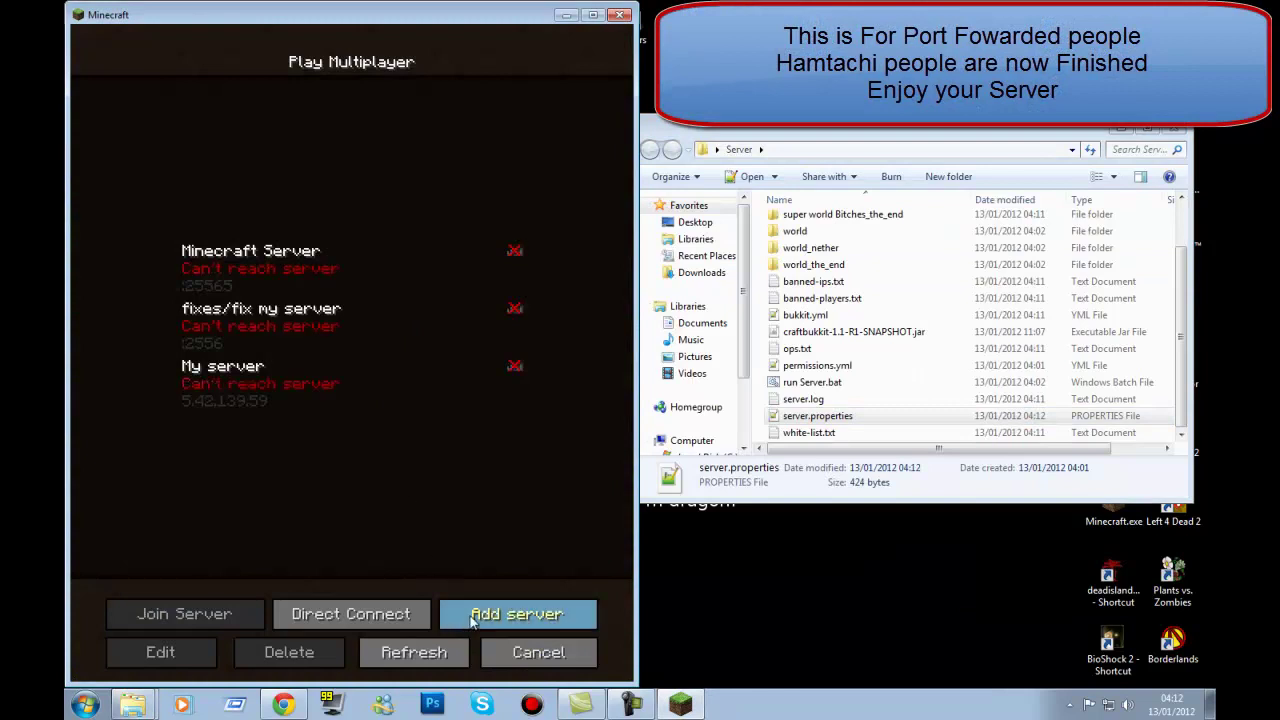
click(474, 618)
click(352, 235)
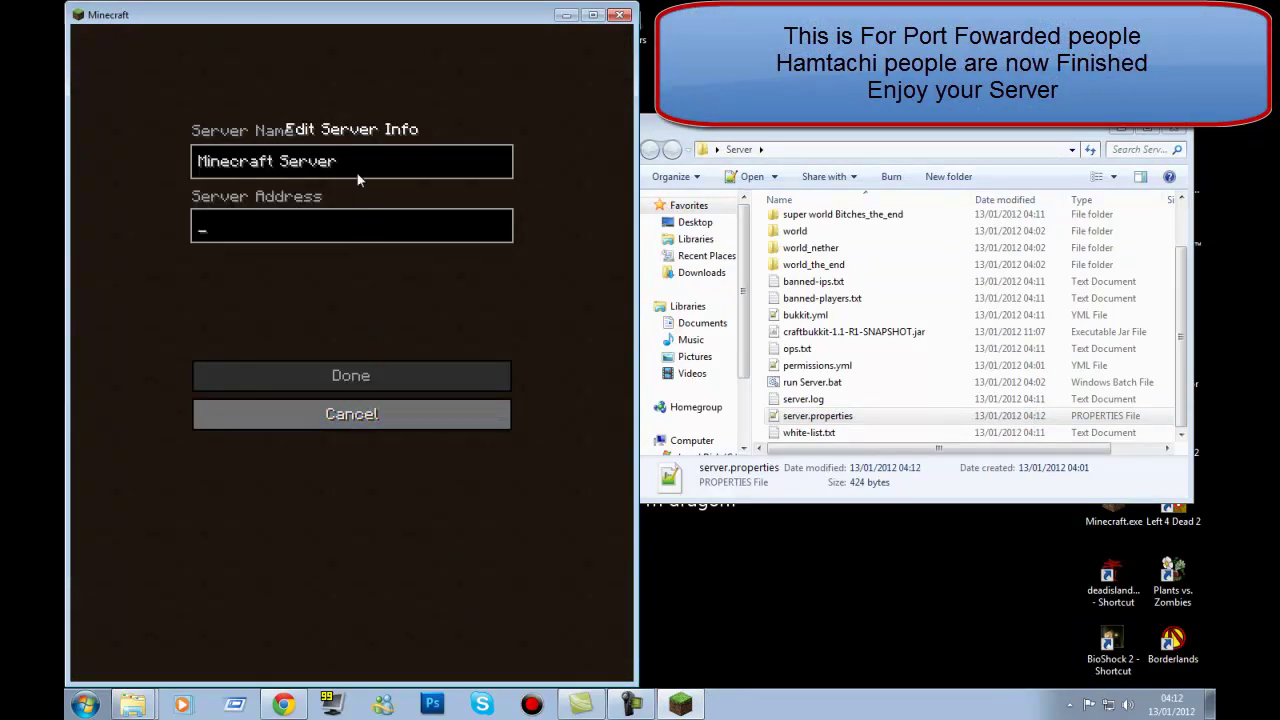
key(BackSpace)
key(BackSpace)
key(BackSpace)
key(BackSpace)
key(BackSpace)
key(BackSpace)
key(BackSpace)
key(BackSpace)
key(BackSpace)
key(BackSpace)
key(BackSpace)
key(BackSpace)
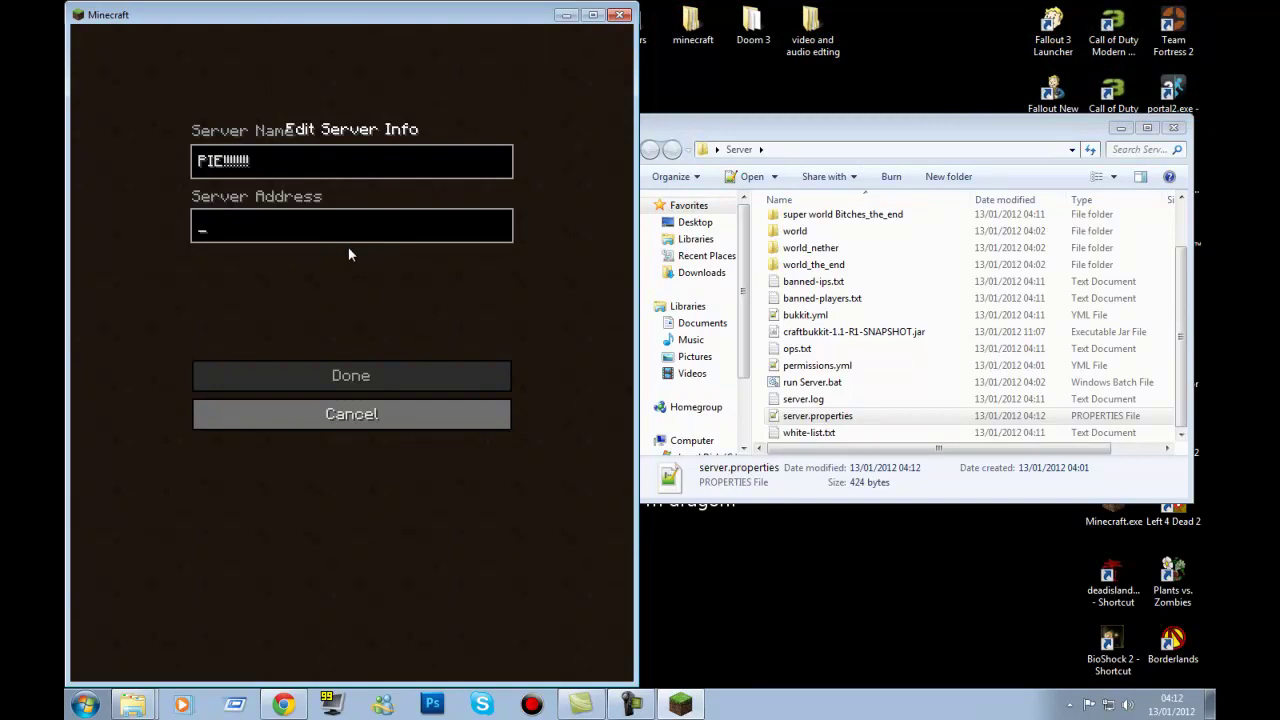
text(i)
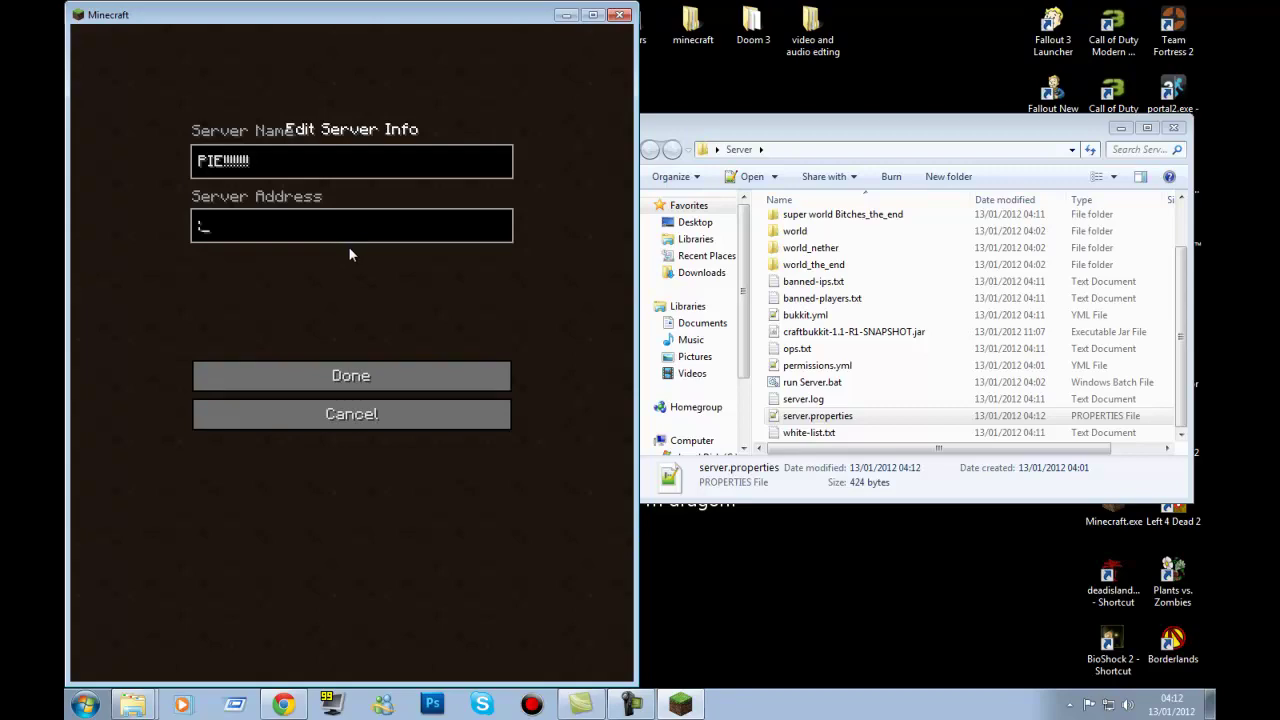
Look up server-port 25565 in server.properties and save the entry with address :25565
double_click(817, 415)
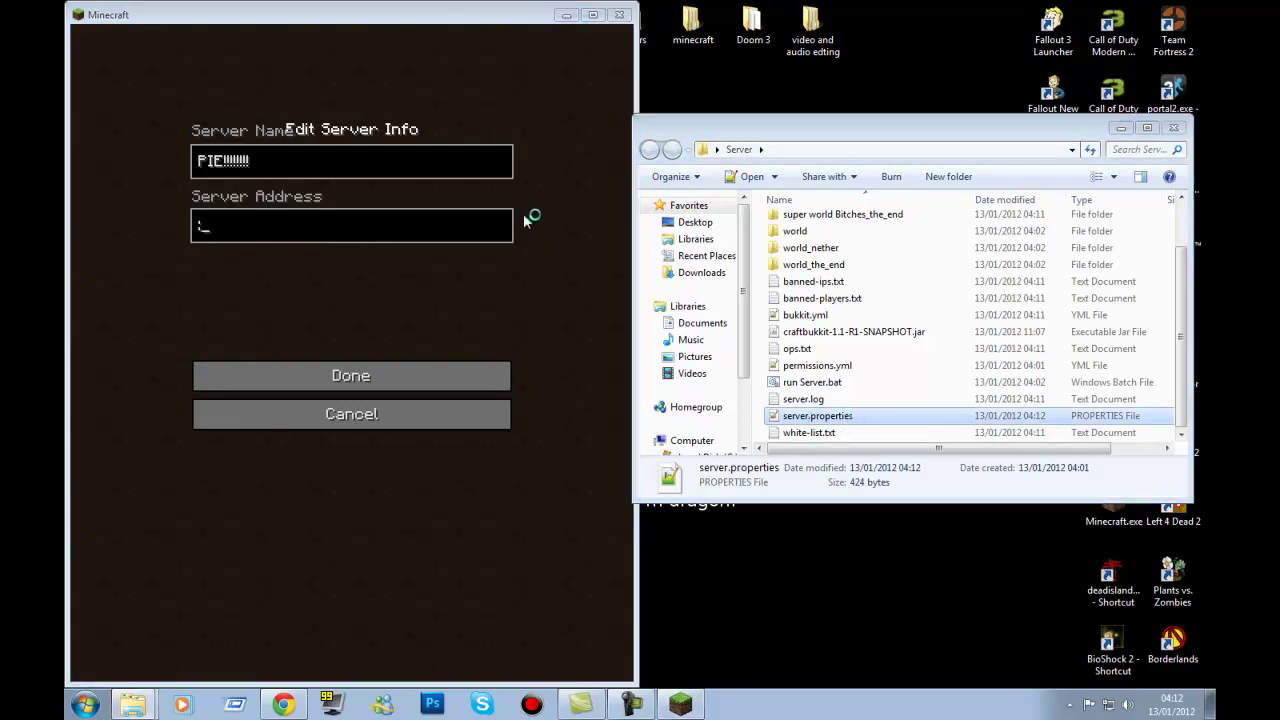
drag(1000, 22, 1207, 70)
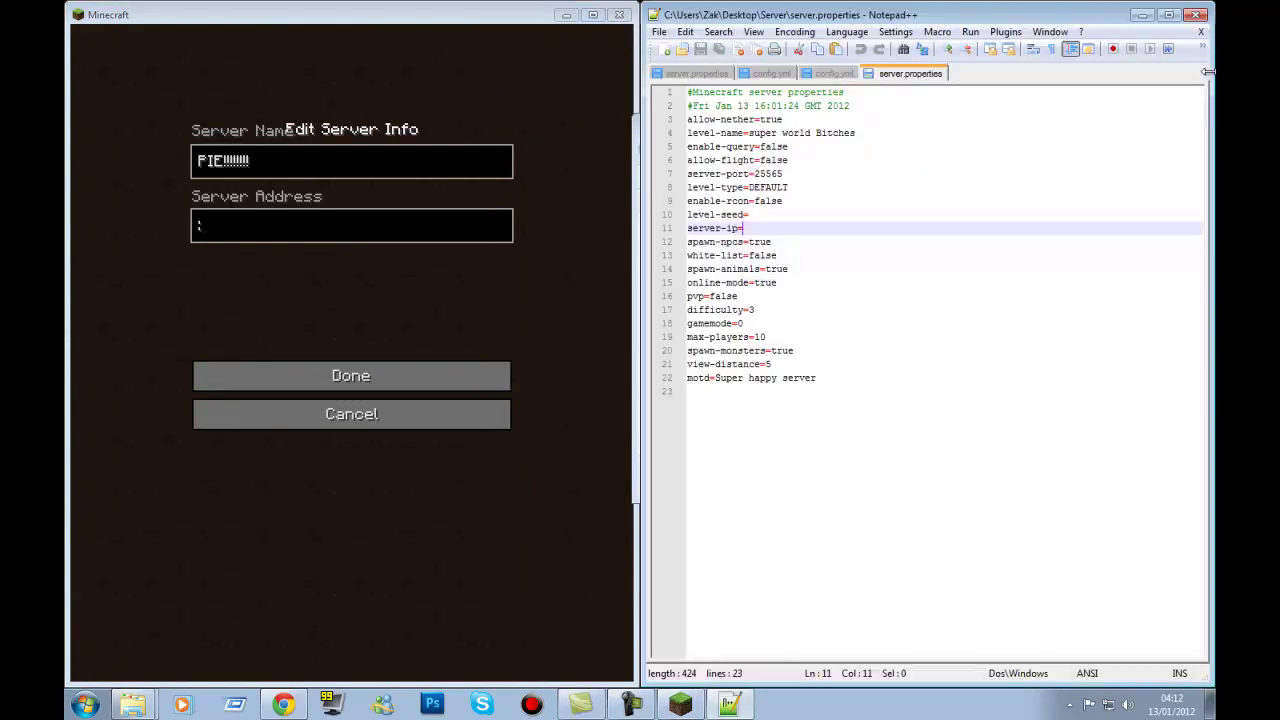
drag(780, 175, 778, 174)
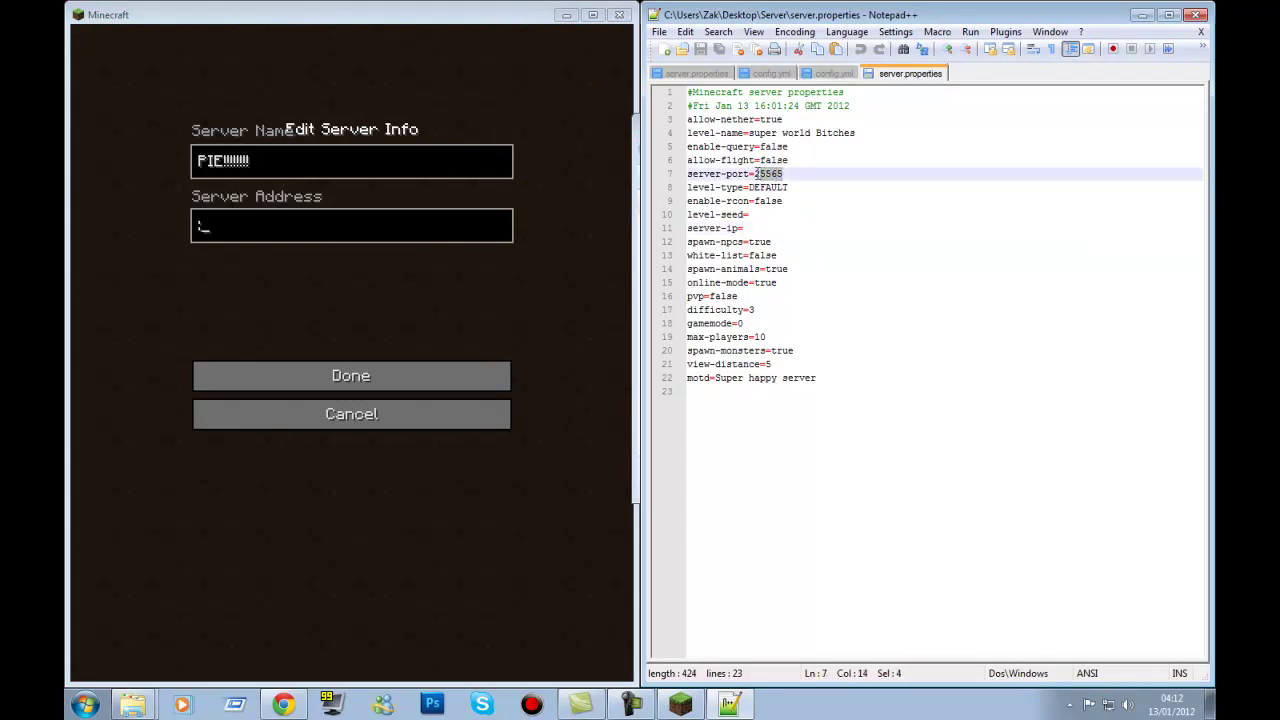
click(401, 229)
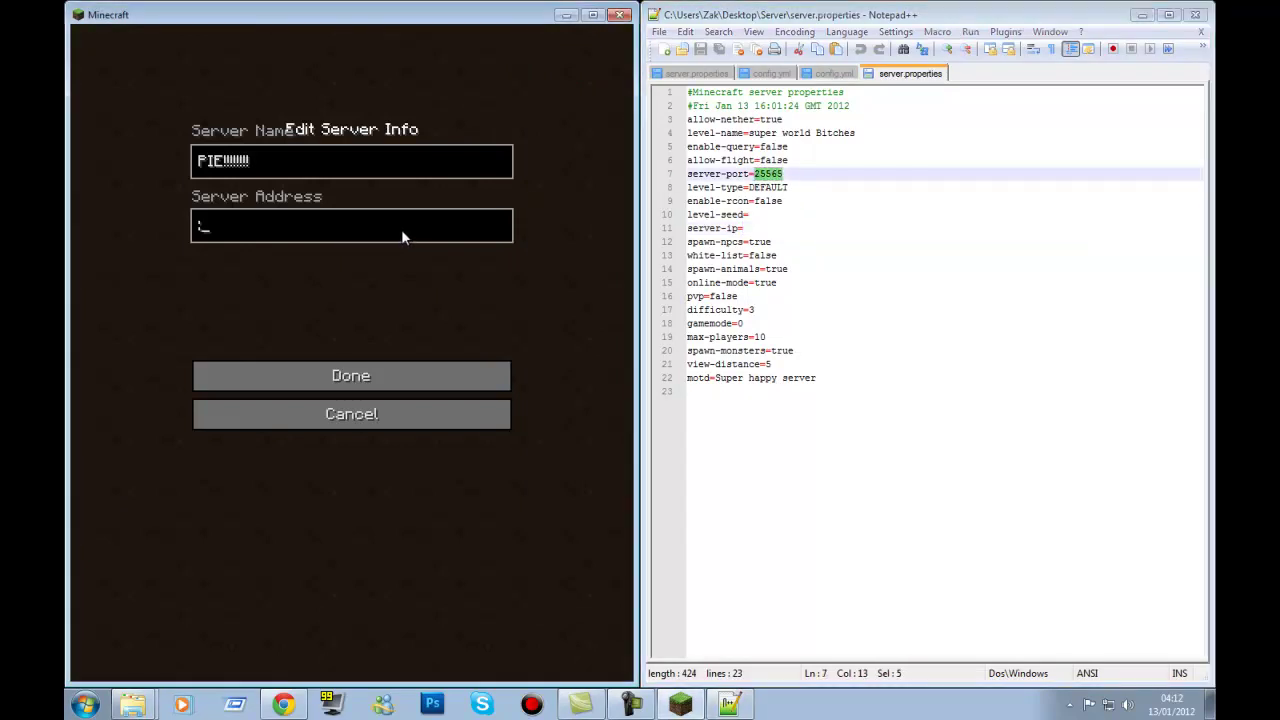
text(:25565)
click(385, 377)
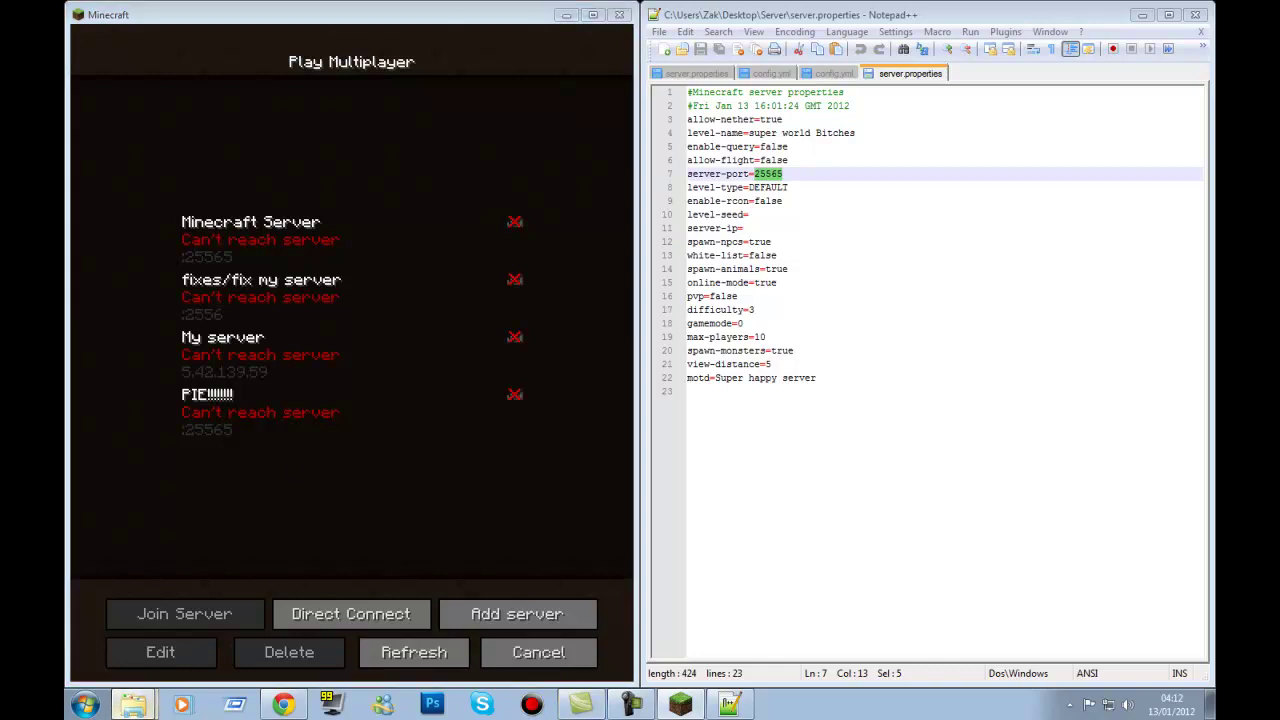
Bring the Server folder window forward and close the server properties editor
click(123, 646)
mouse_move(131, 711)
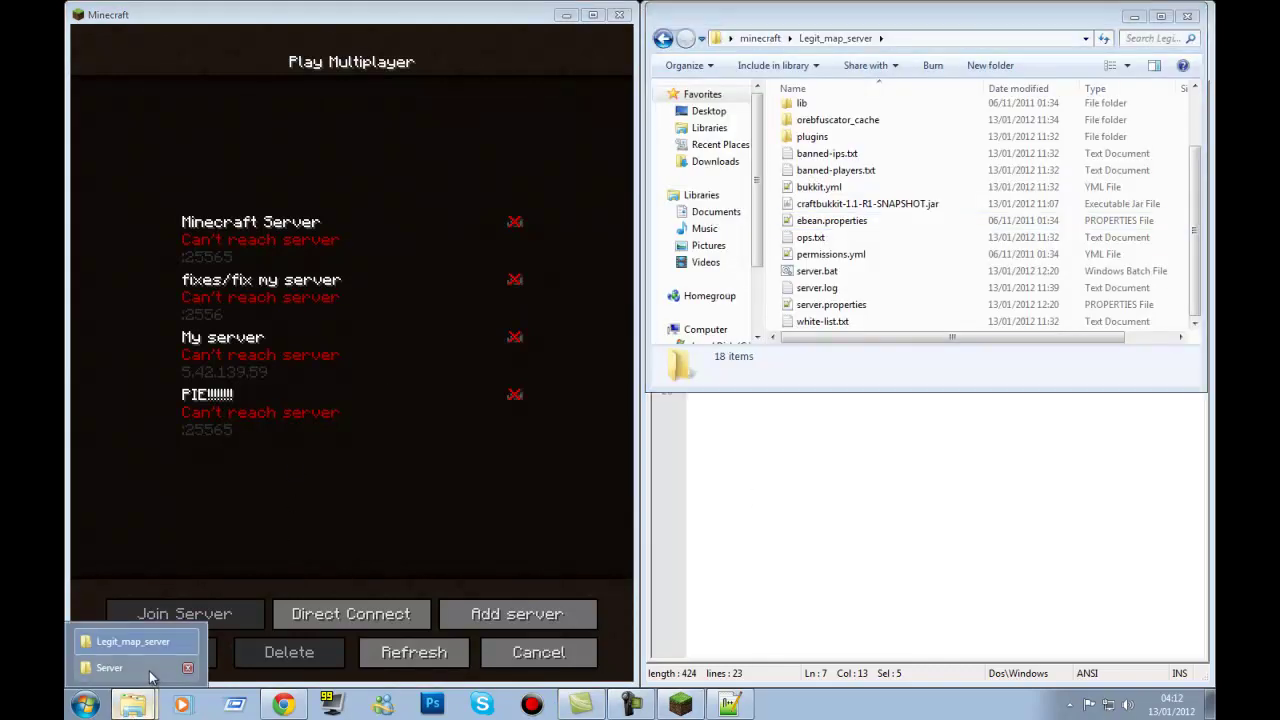
click(123, 664)
double_click(800, 420)
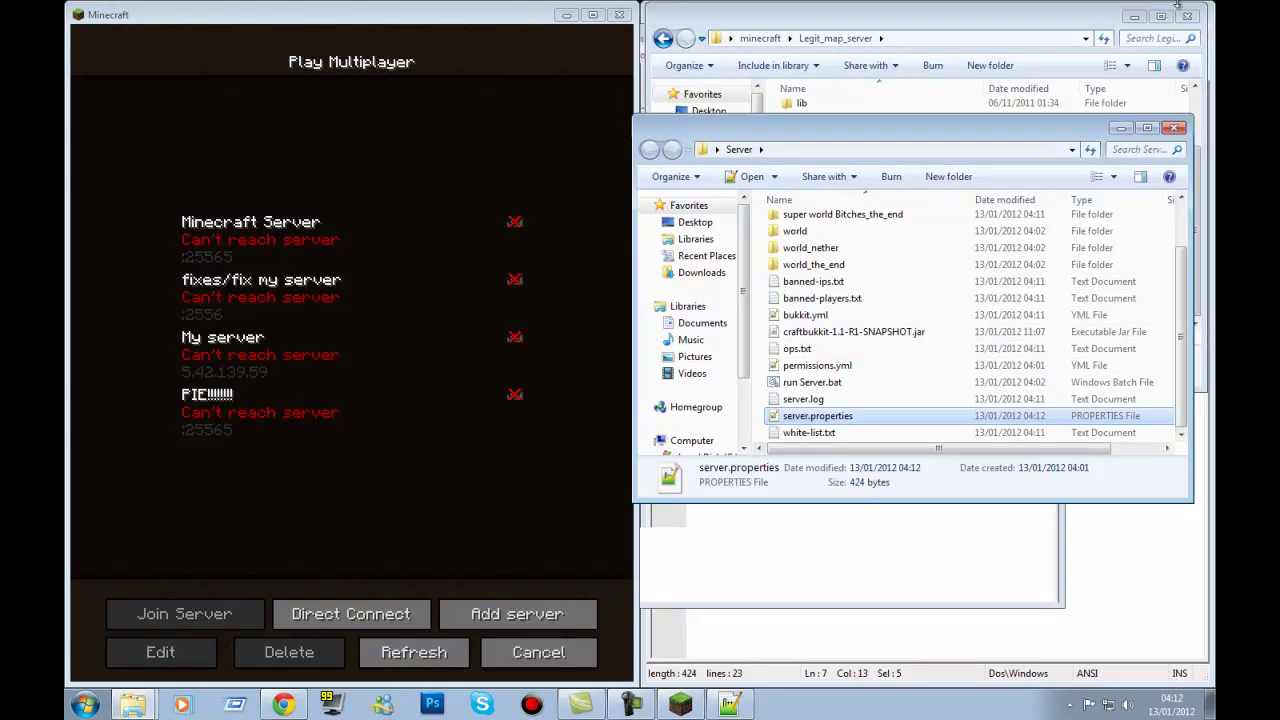
click(1045, 38)
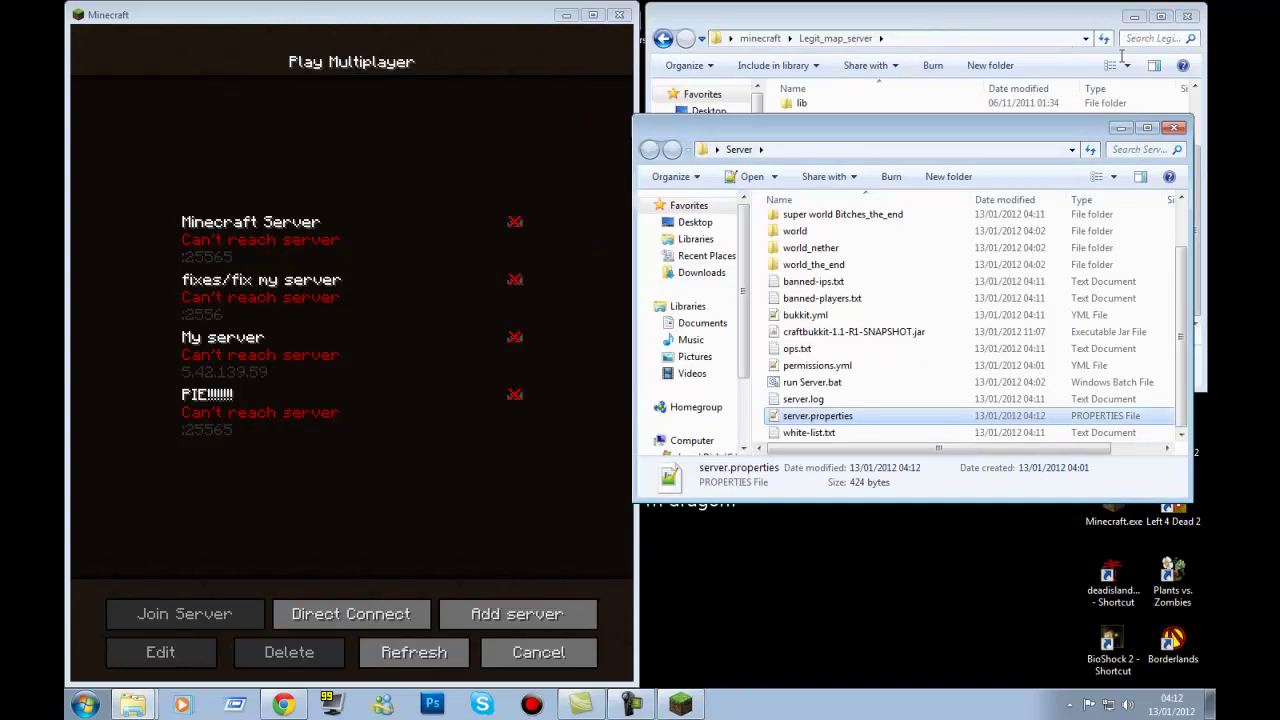
Relaunch the server with run Server.bat, move its console to the upper right, and refresh the server list
double_click(812, 382)
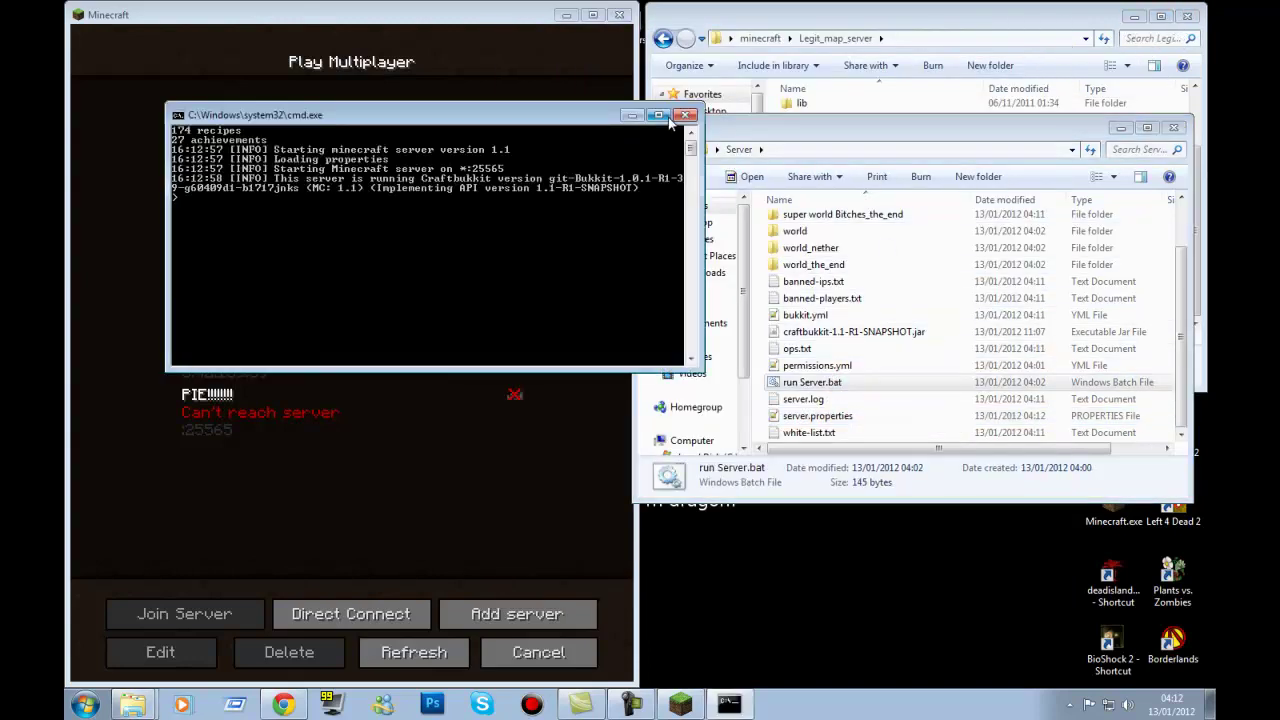
drag(510, 115, 985, 72)
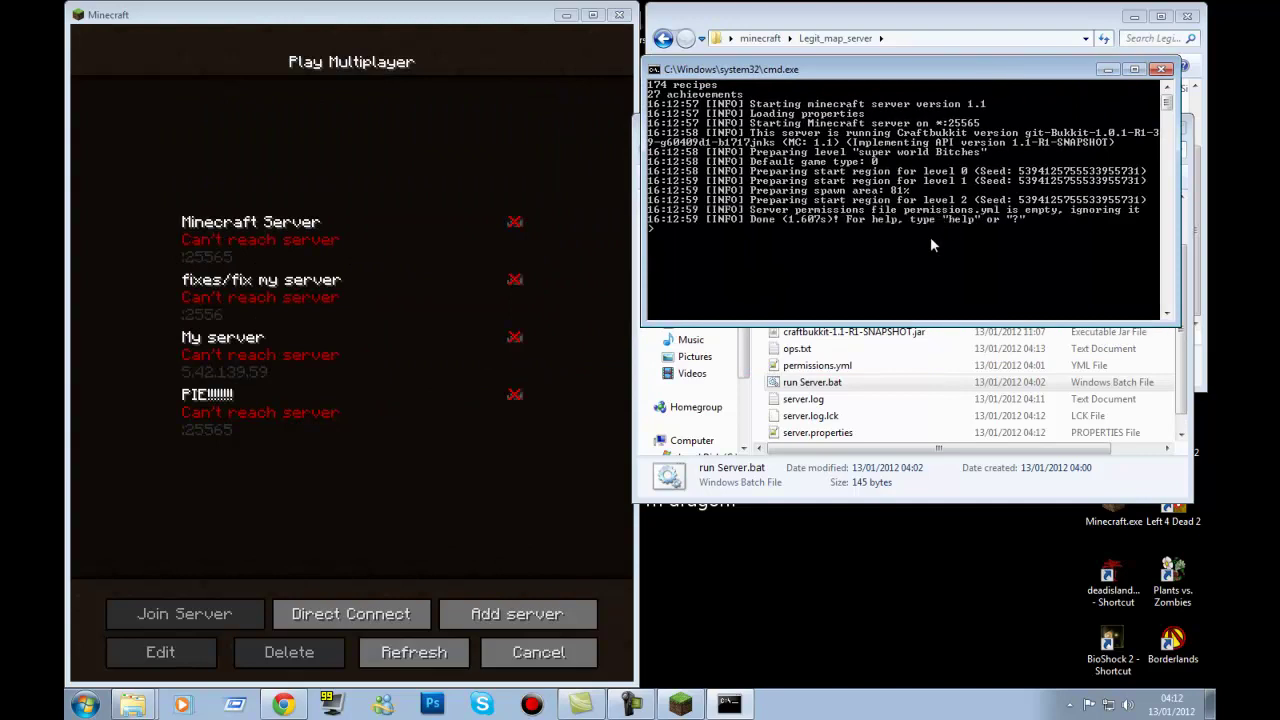
click(395, 655)
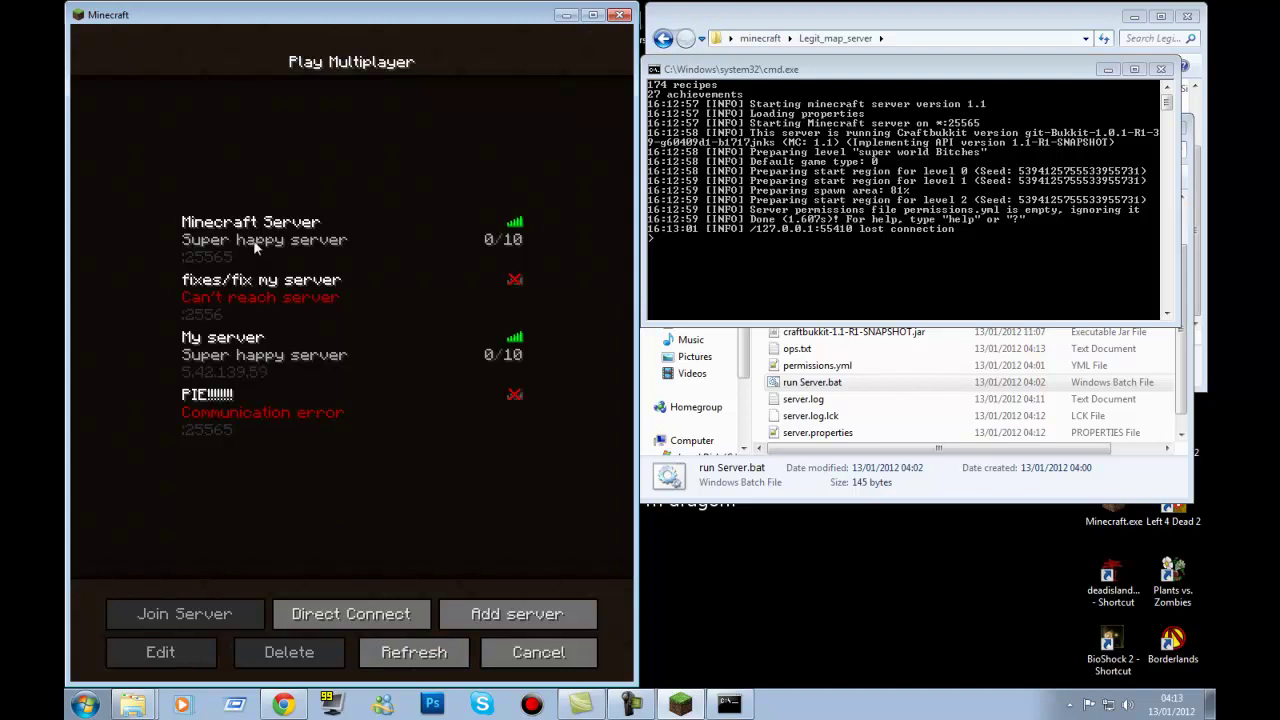
Delete the PIE server entry from the multiplayer list
click(258, 433)
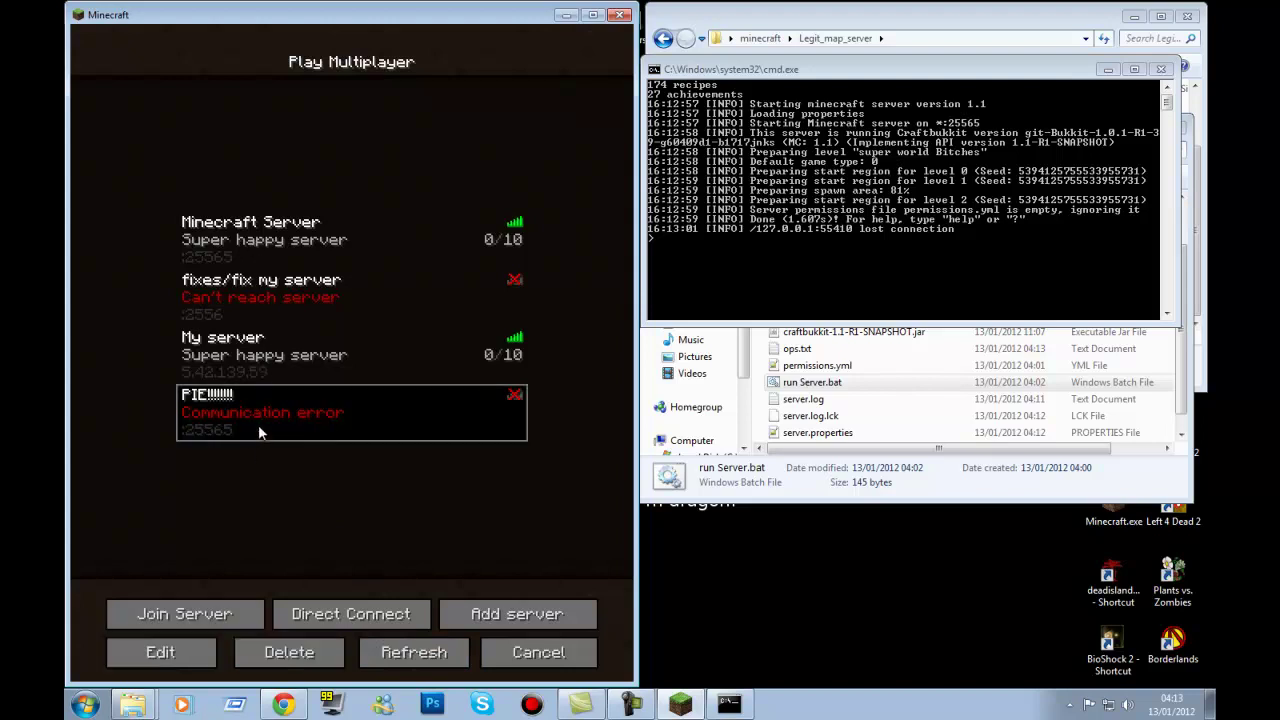
click(329, 652)
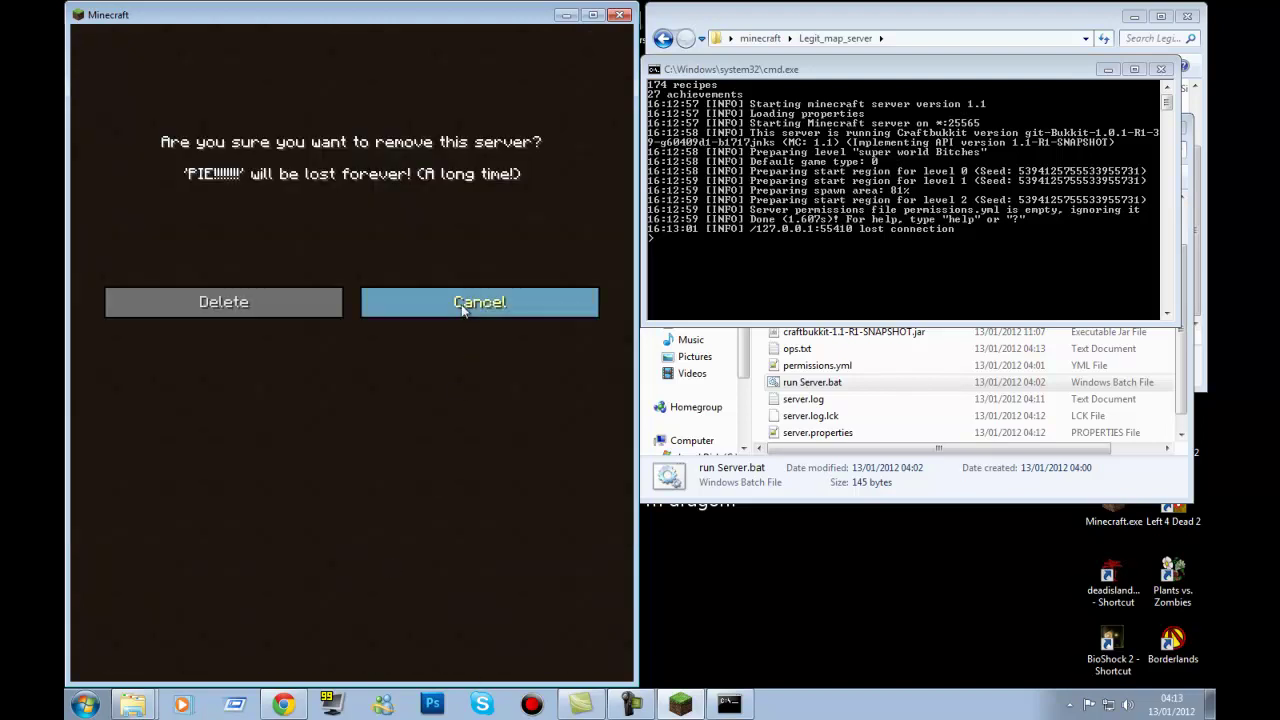
click(316, 300)
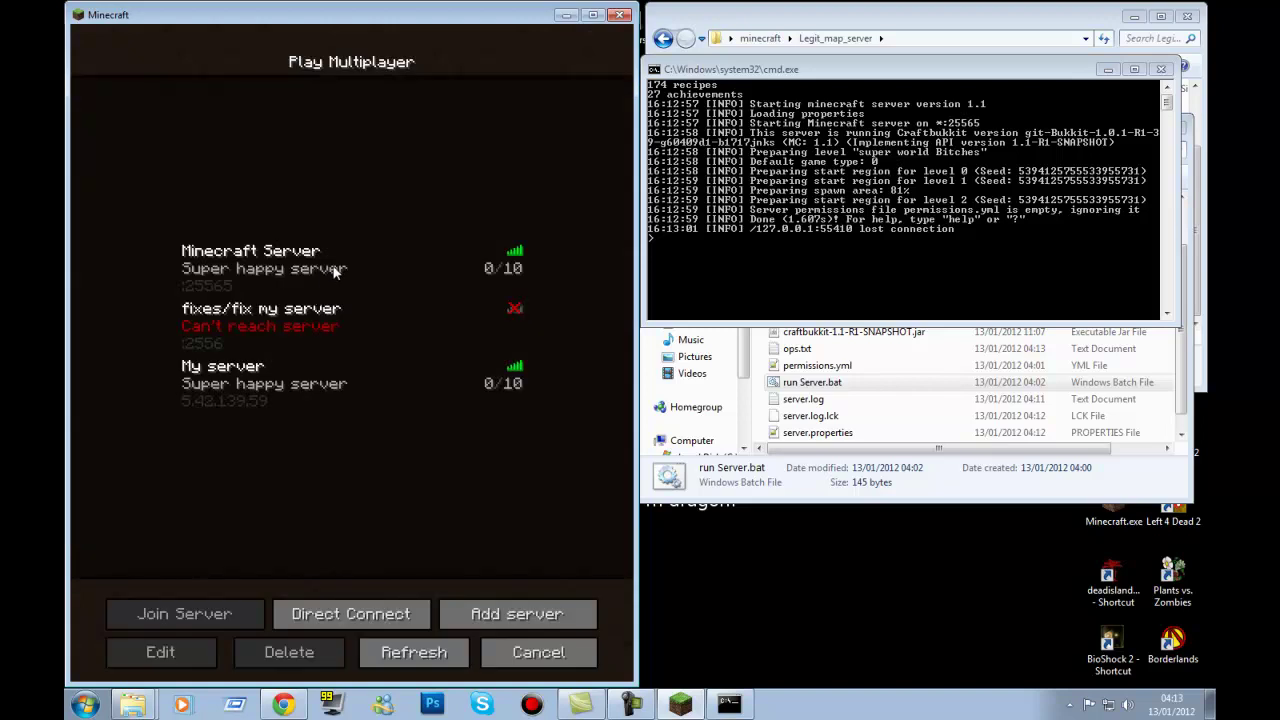
Join Minecraft Server, break a dirt block as a test, then disconnect back to the server list
click(235, 269)
double_click(235, 269)
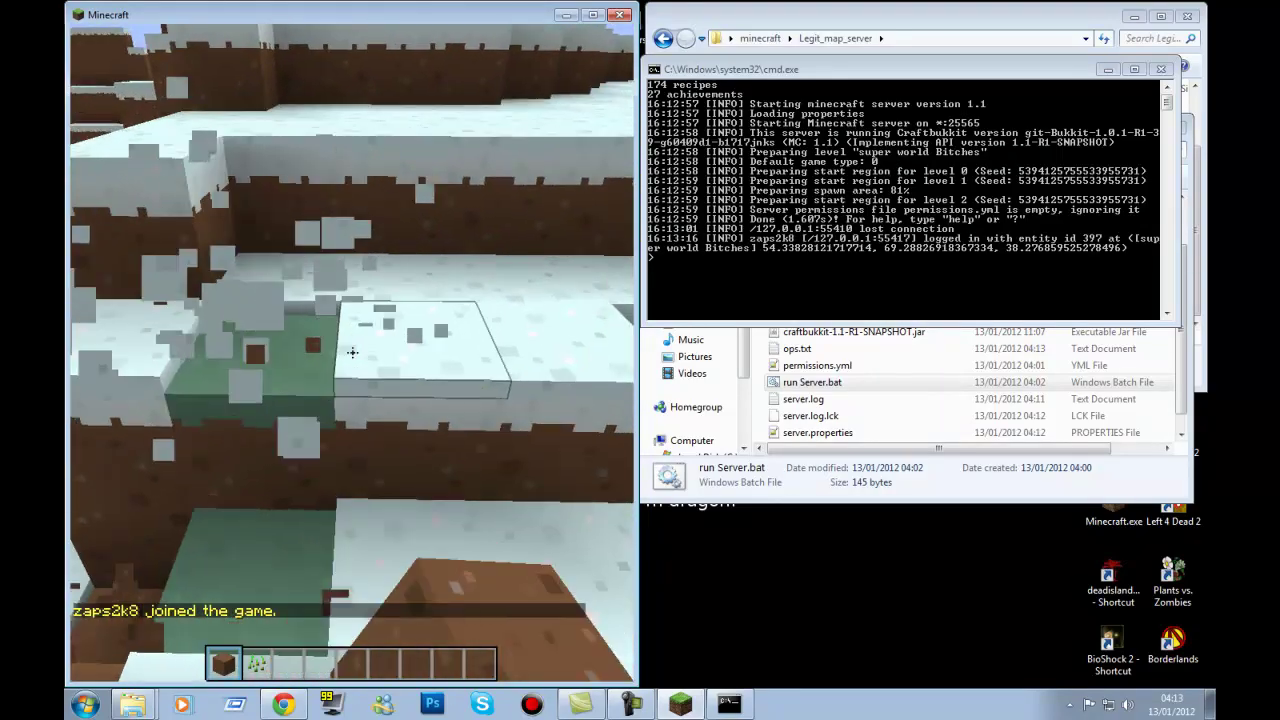
click(352, 352)
key(Escape)
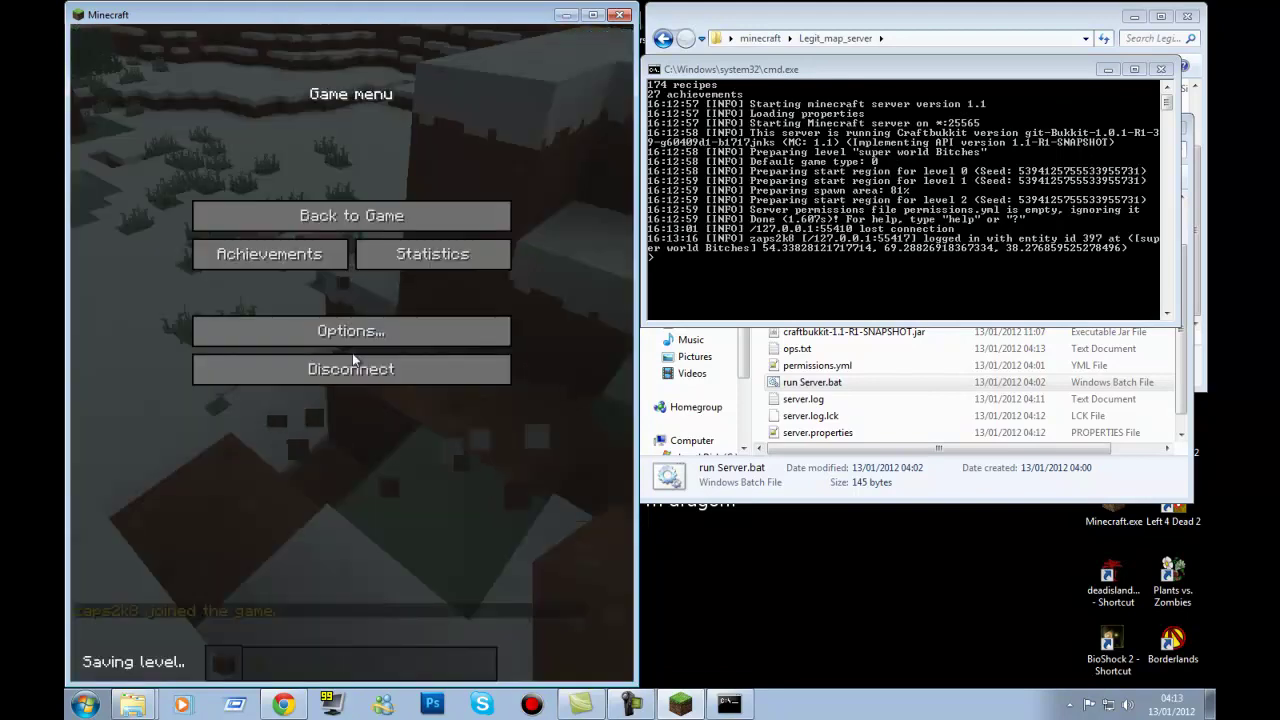
click(381, 373)
click(345, 320)
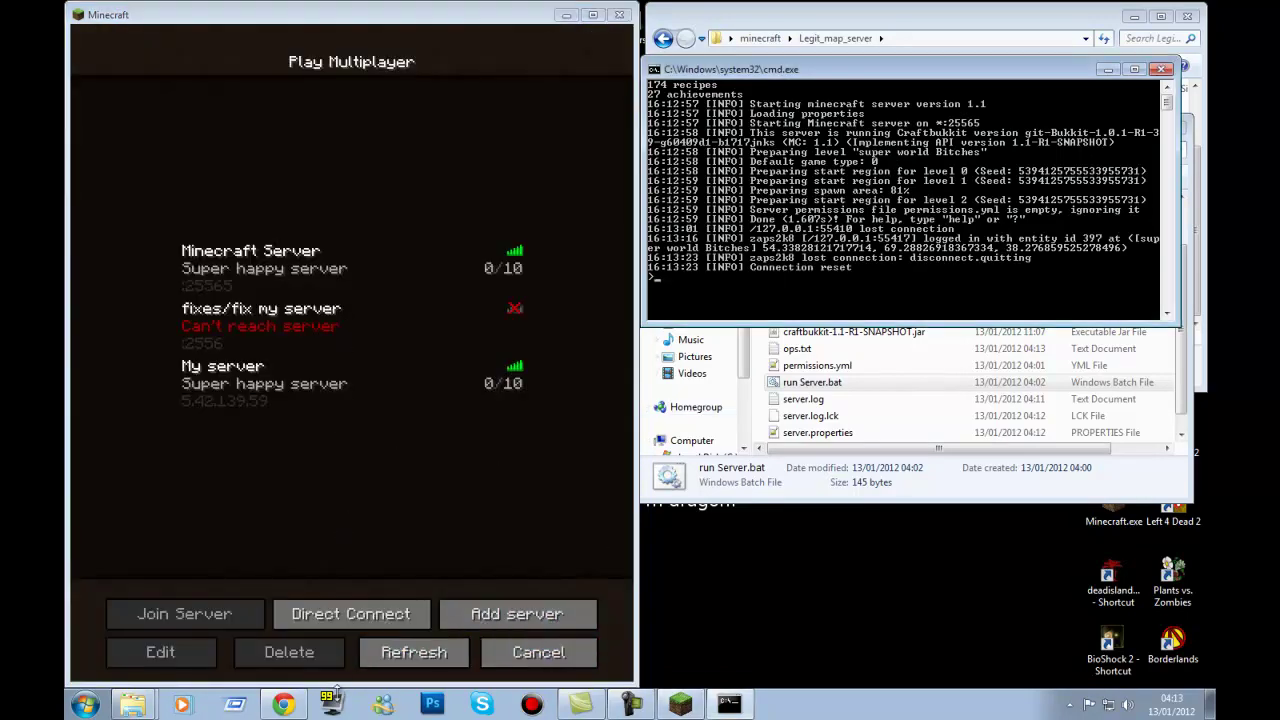
click(284, 705)
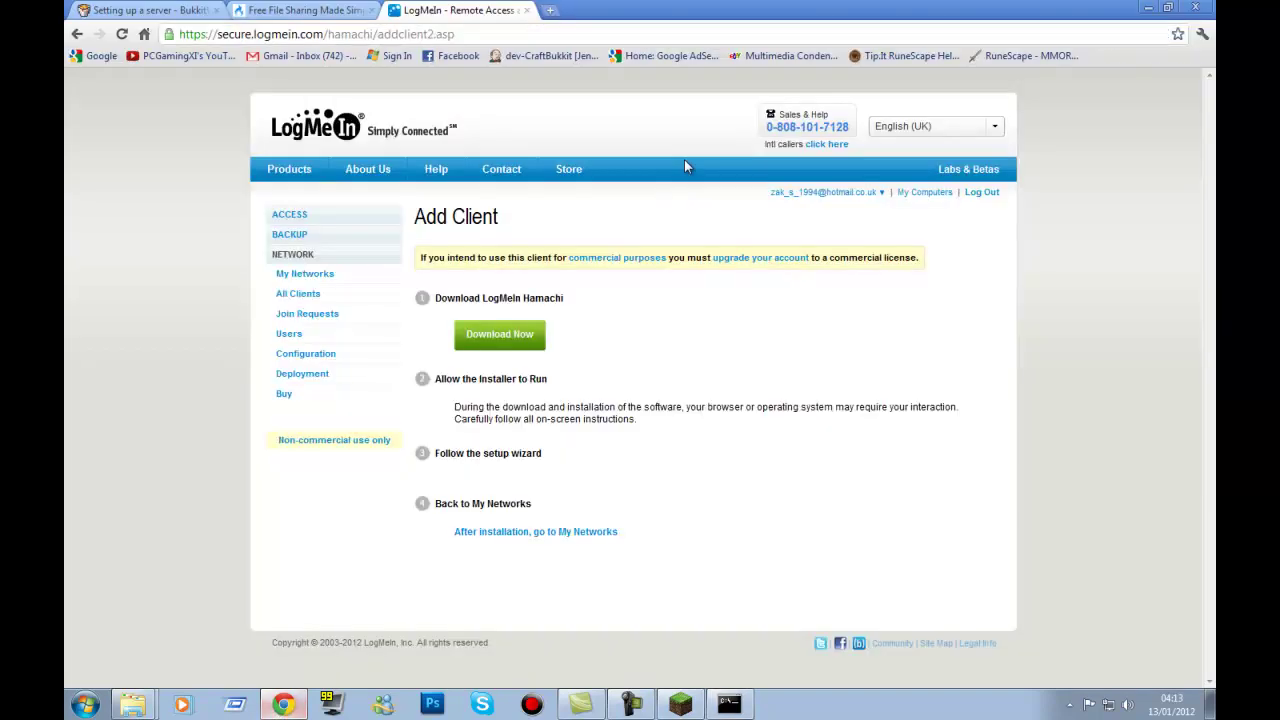
Search Google for 'whats my ip', select the public IP in the results, and minimize Chrome
click(434, 34)
text(whats my ip)
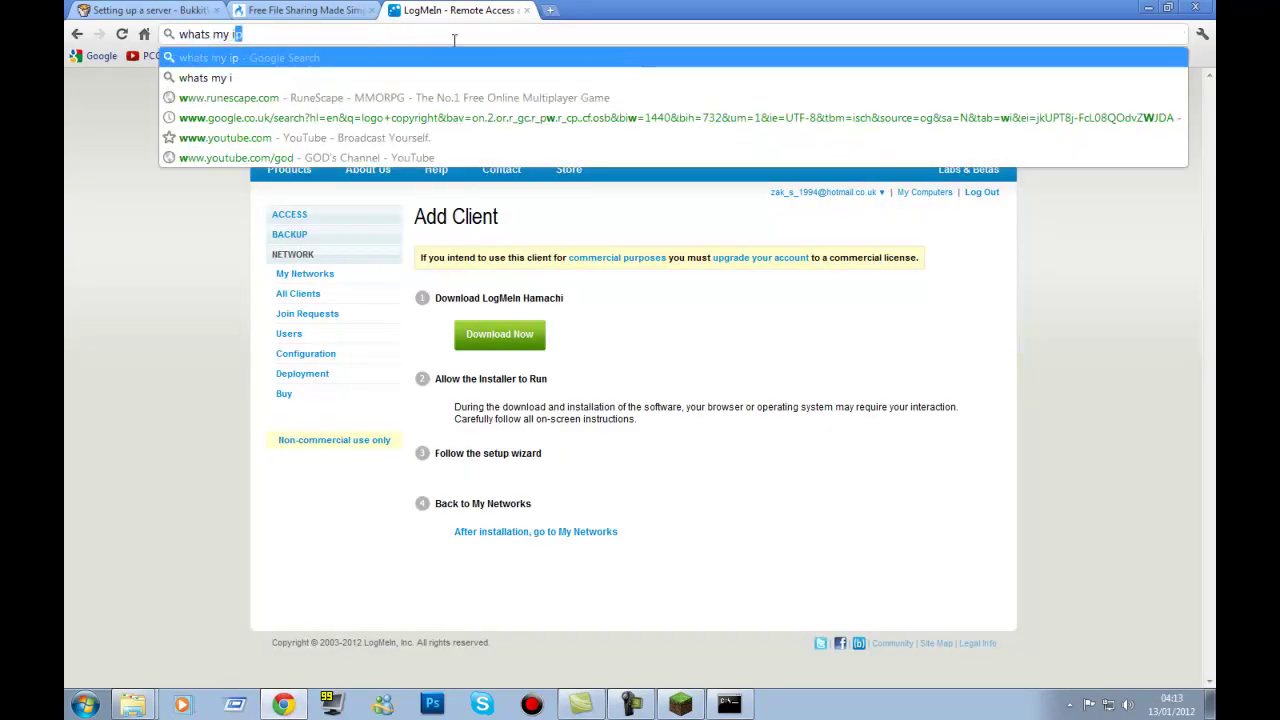
key(Return)
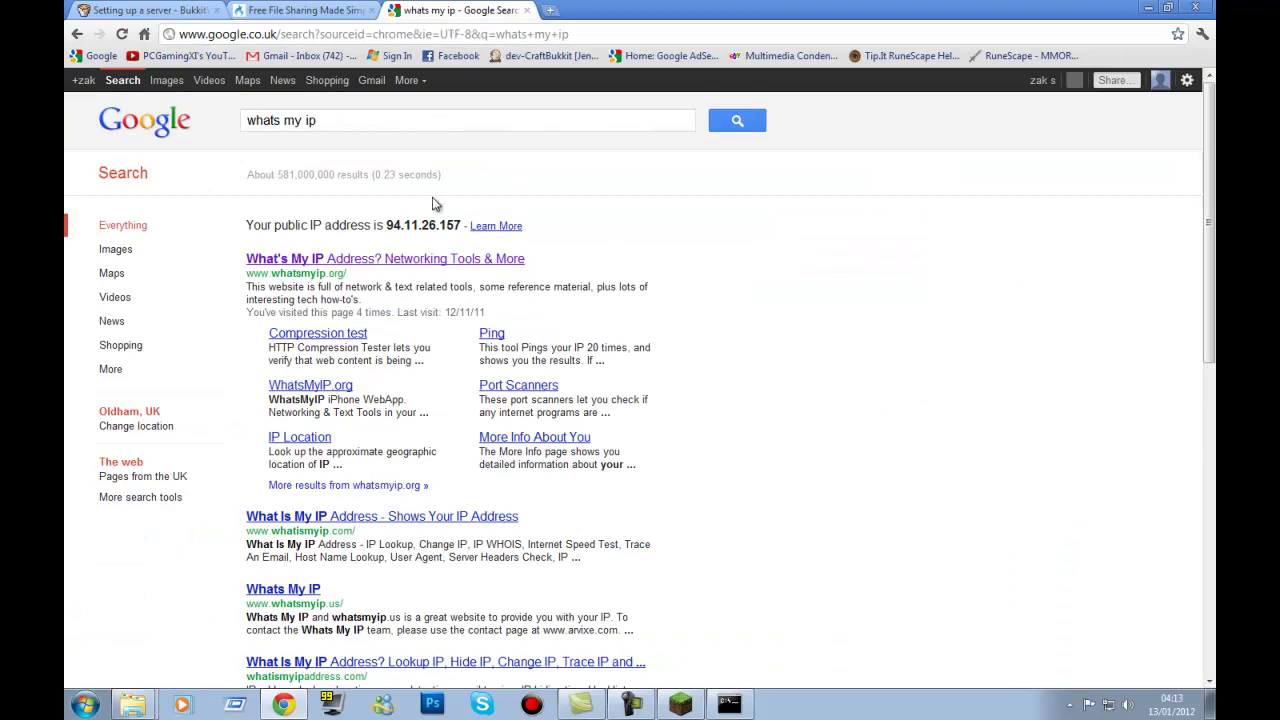
drag(387, 225, 463, 225)
key(ctrl+c)
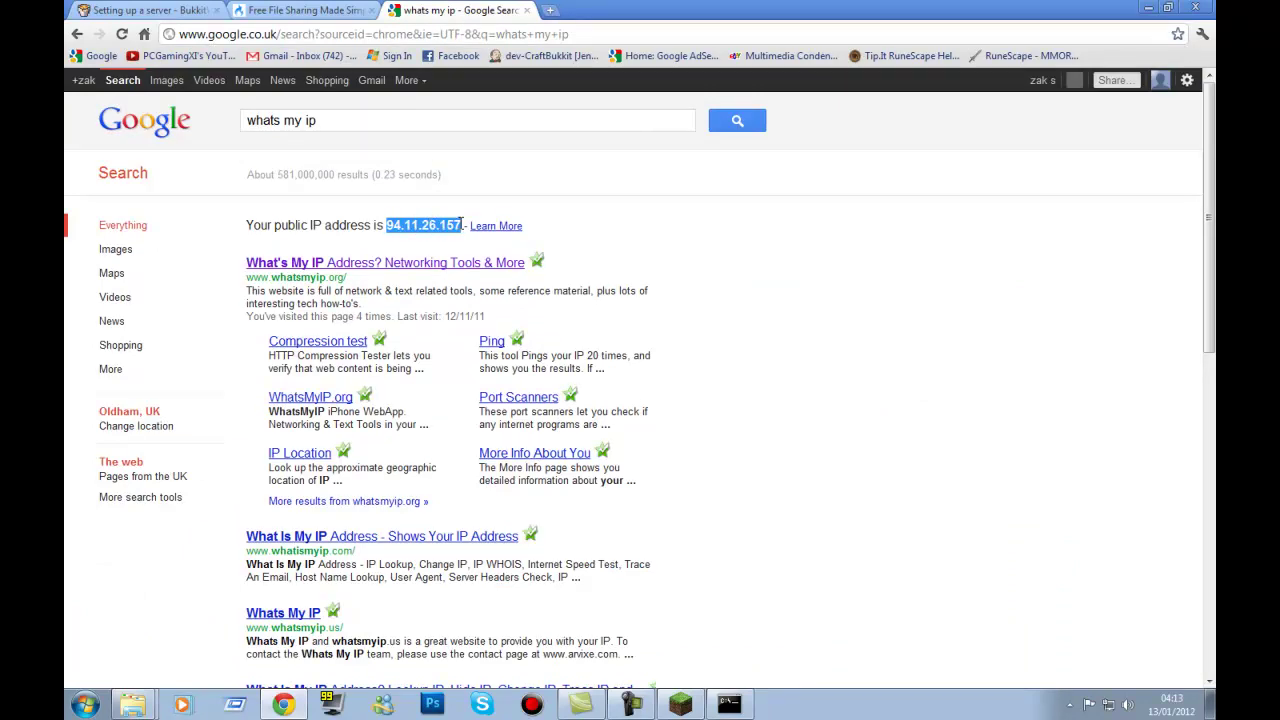
click(1148, 7)
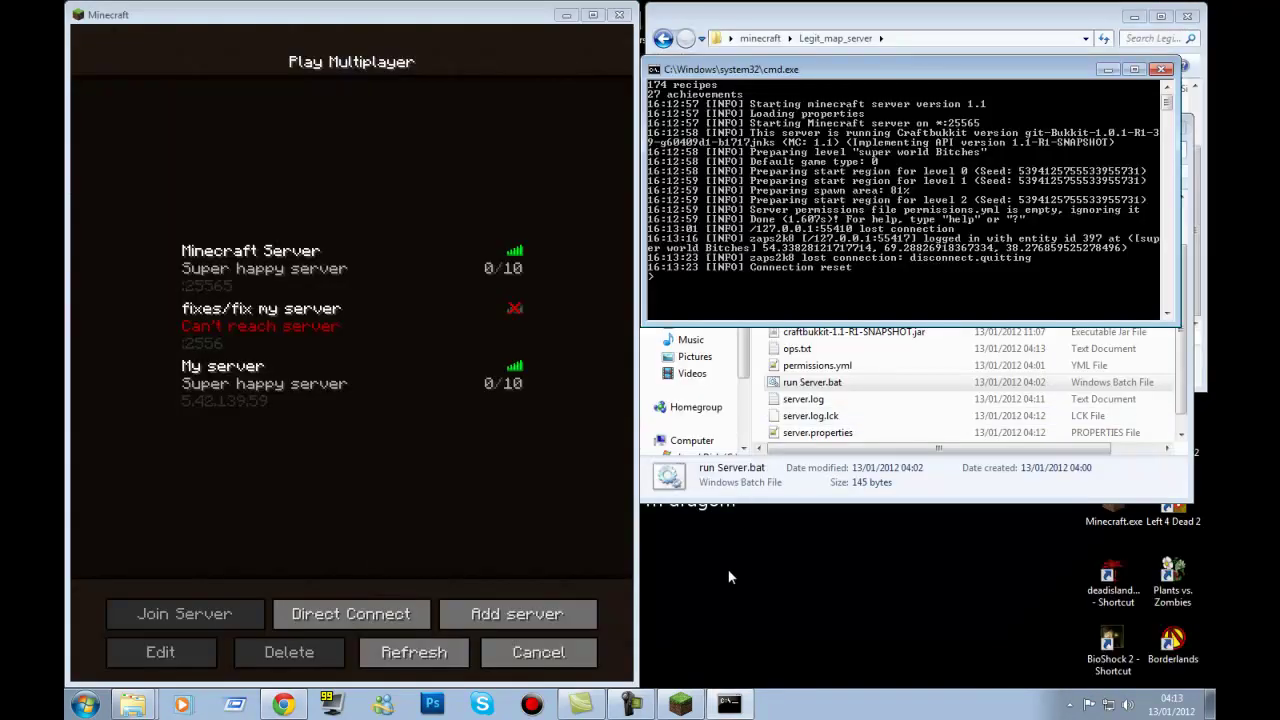
Create a new text document on the desktop and open it in Notepad
right_click(724, 604)
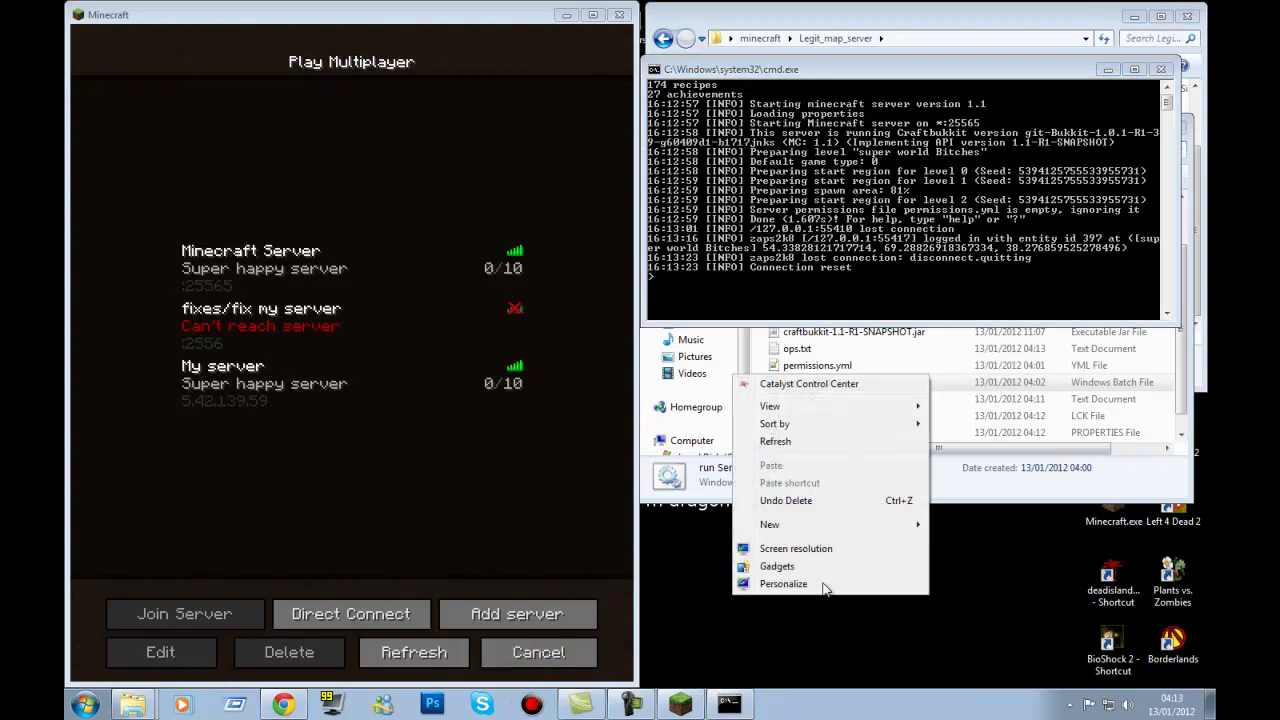
mouse_move(780, 521)
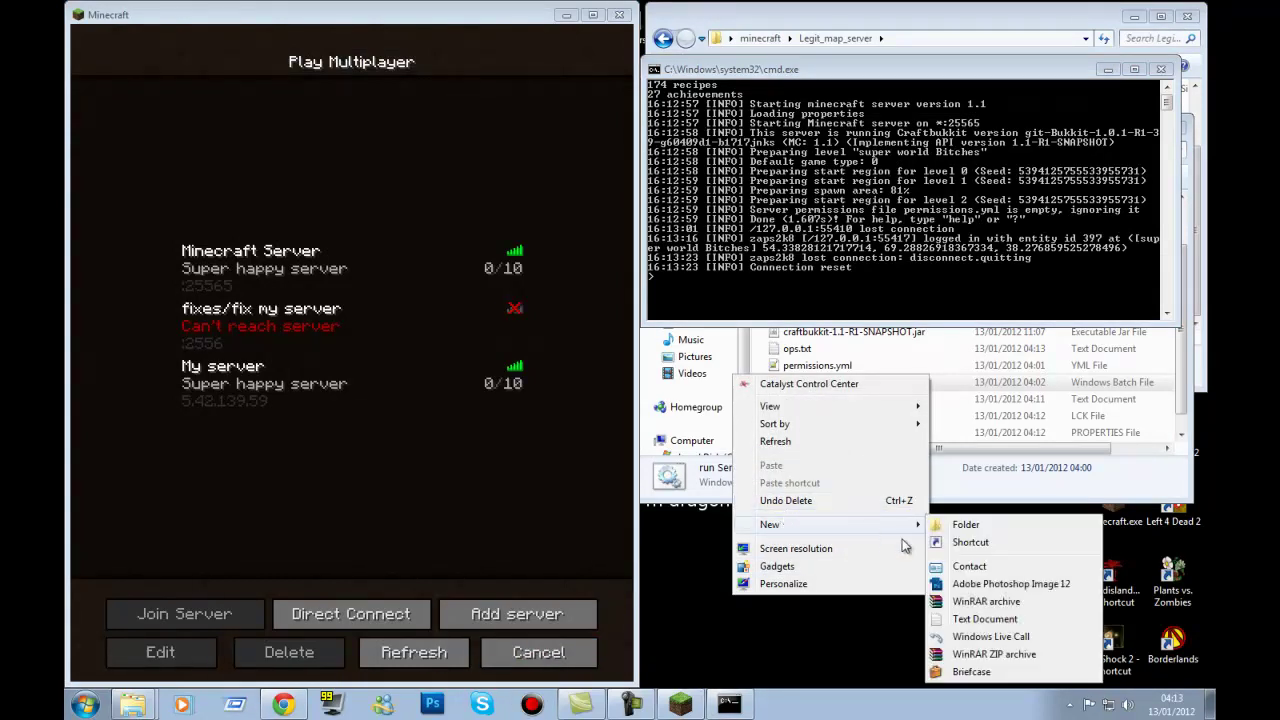
click(985, 619)
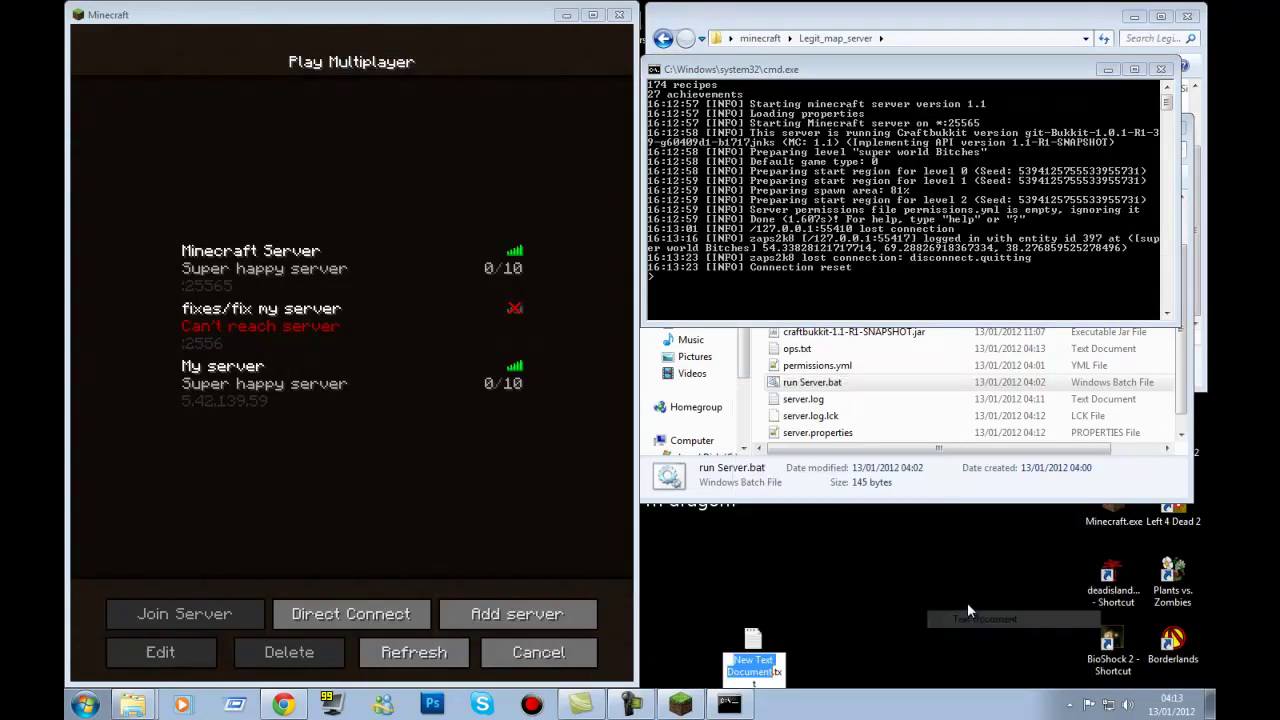
double_click(760, 650)
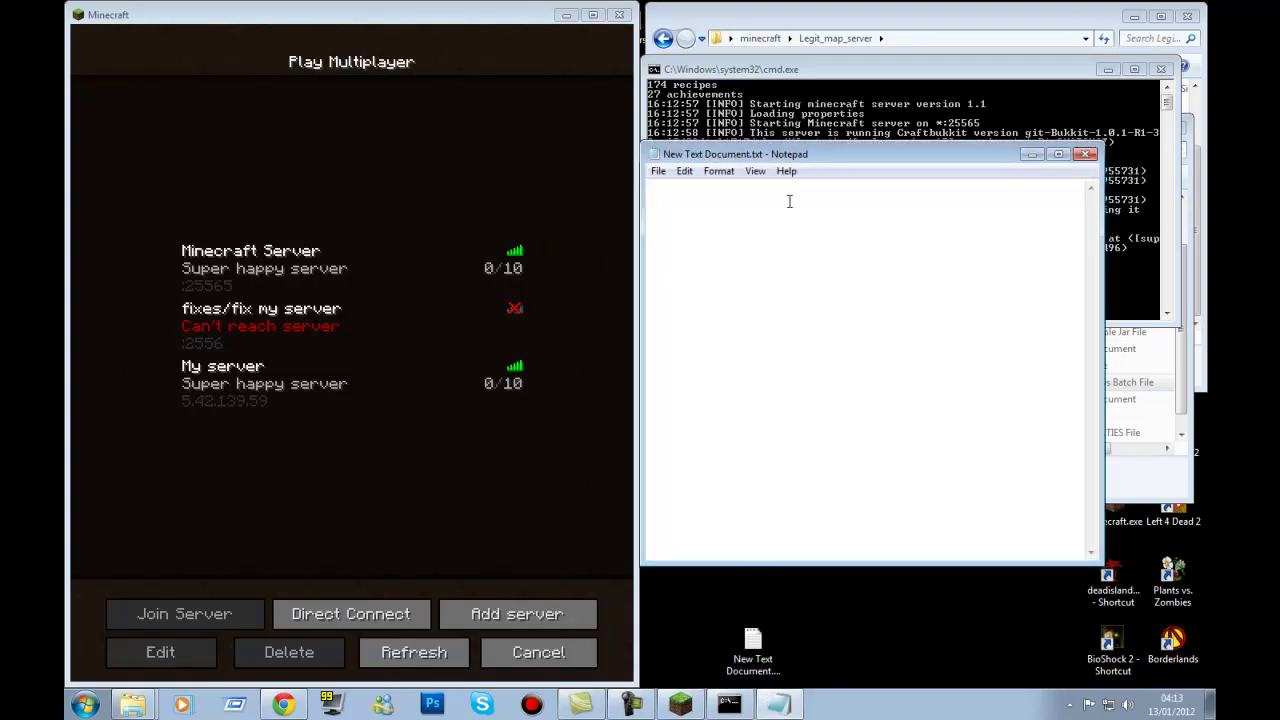
Set the note's font to Lucida Console size 36 and maximize Notepad
click(716, 171)
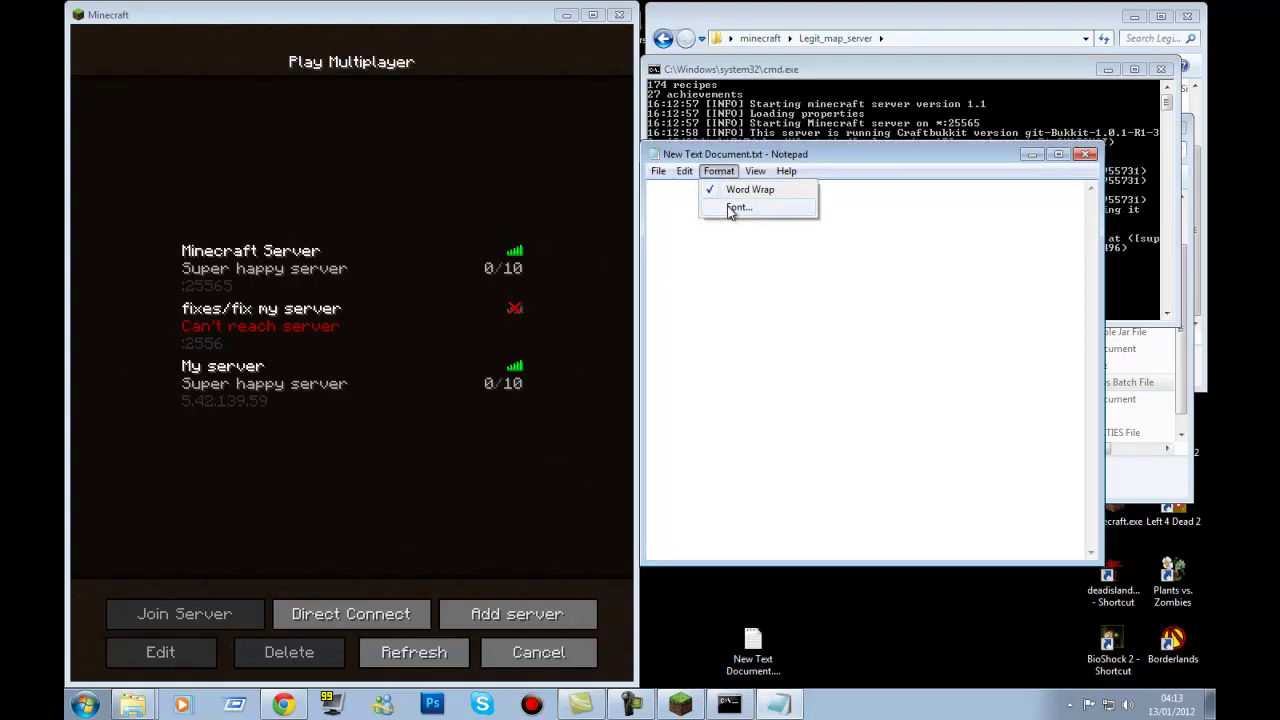
click(734, 207)
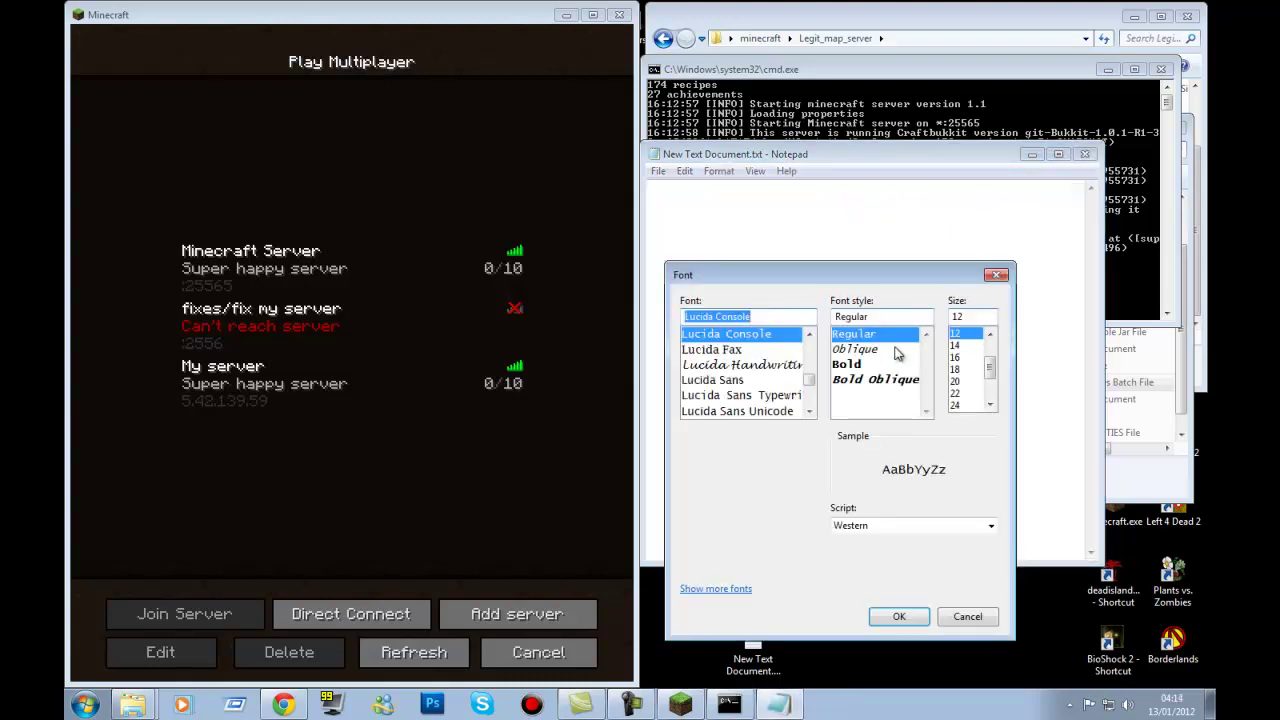
scroll(960, 380, down, 2)
click(960, 381)
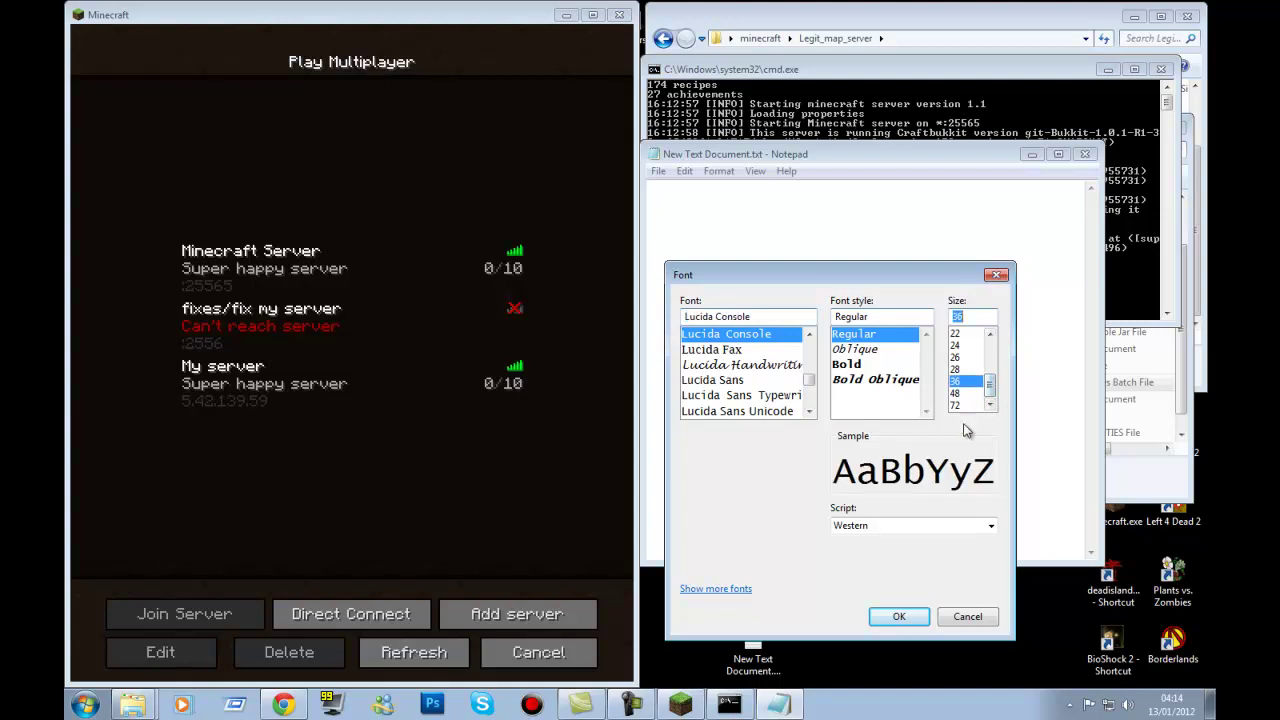
click(899, 617)
click(1059, 155)
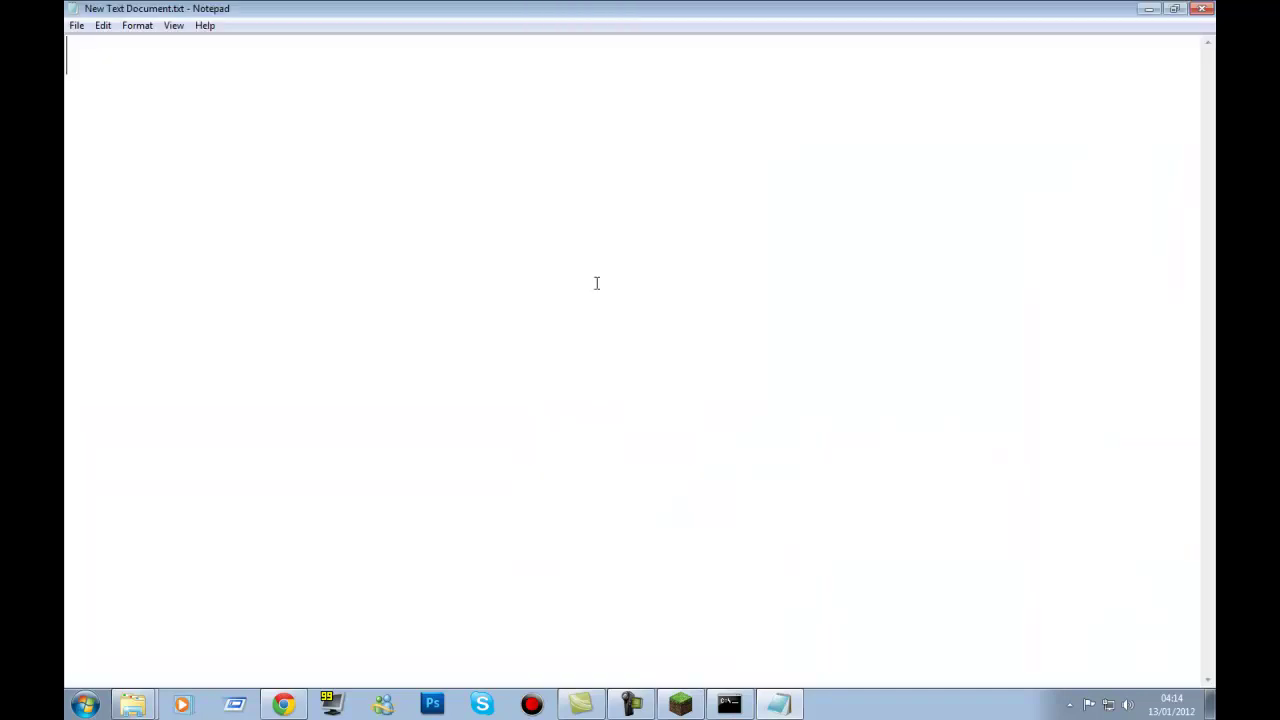
Write the pasted IP with ':25565 join my super', then 'F*cking epic Awesome amazing server' below
key(ctrl+v)
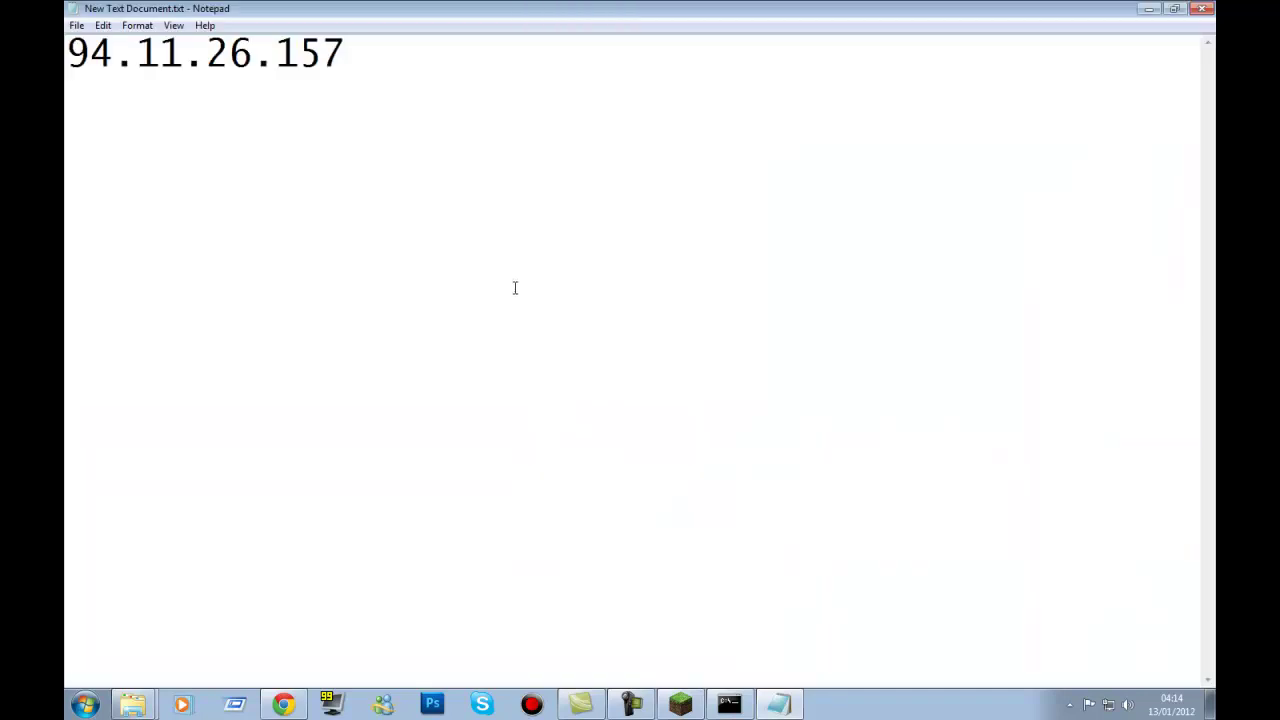
text(:25565)
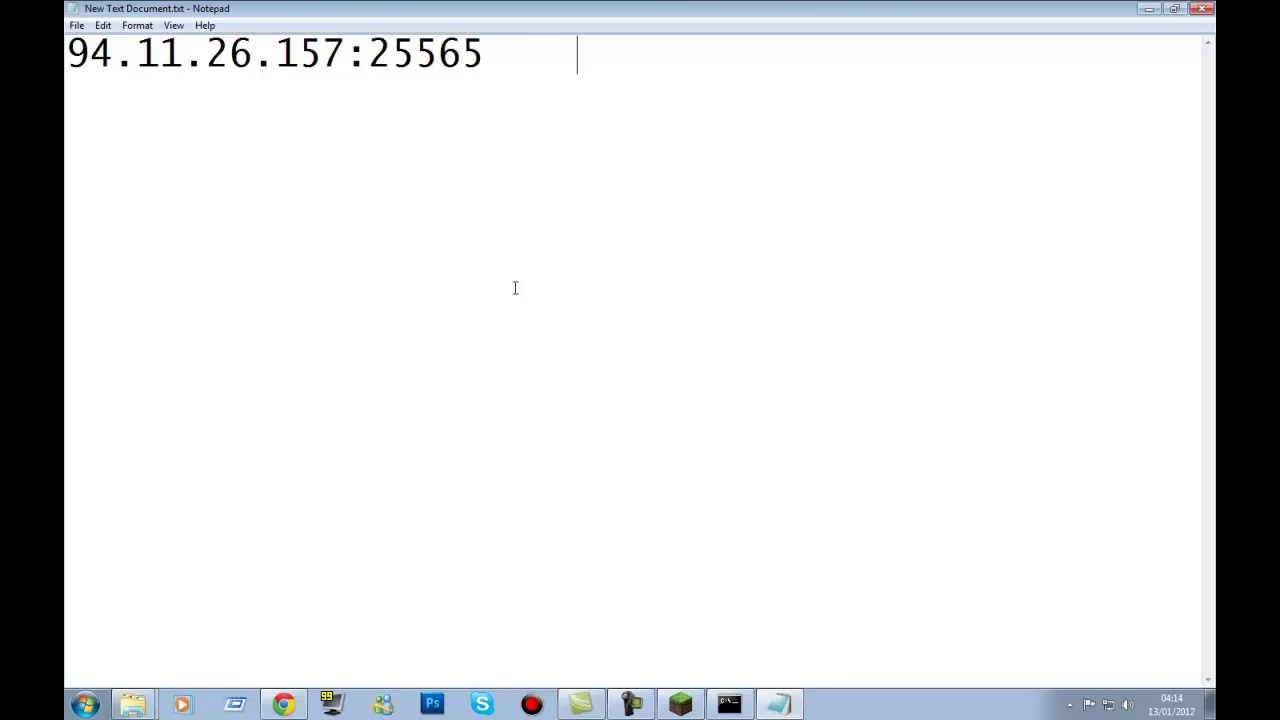
text(    join my super)
key(Return)
text(F*)
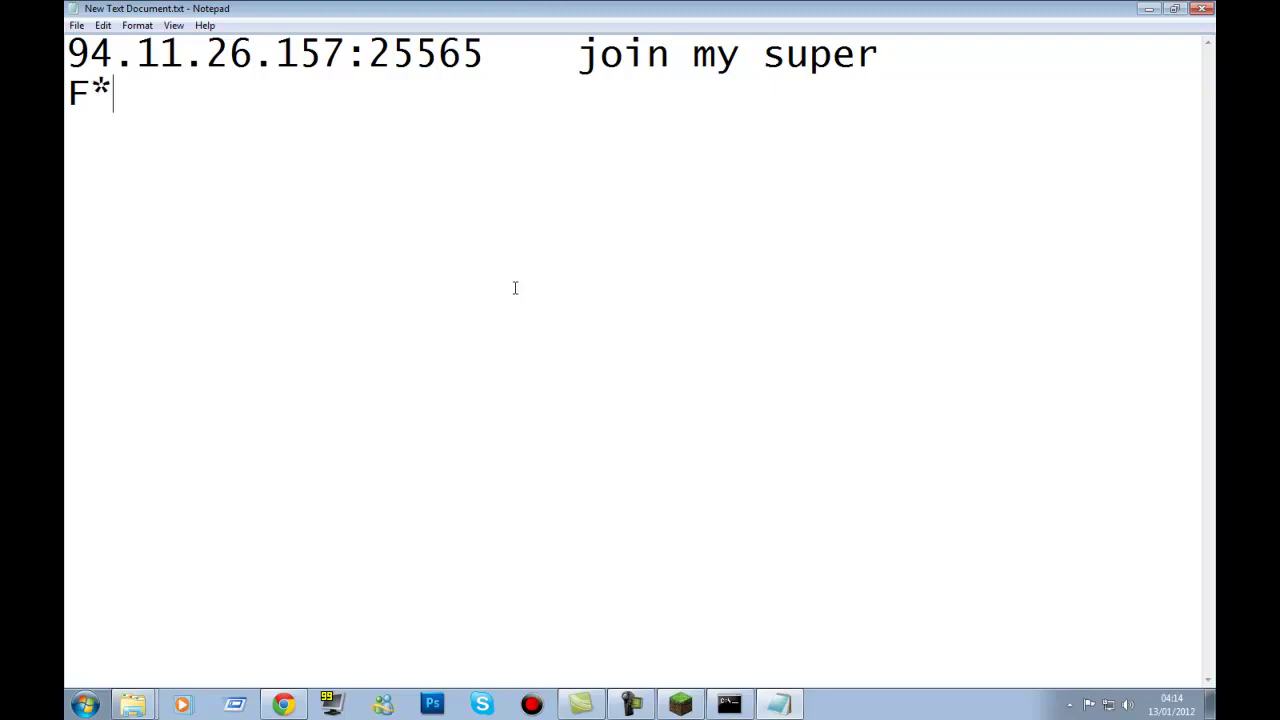
text(cking )
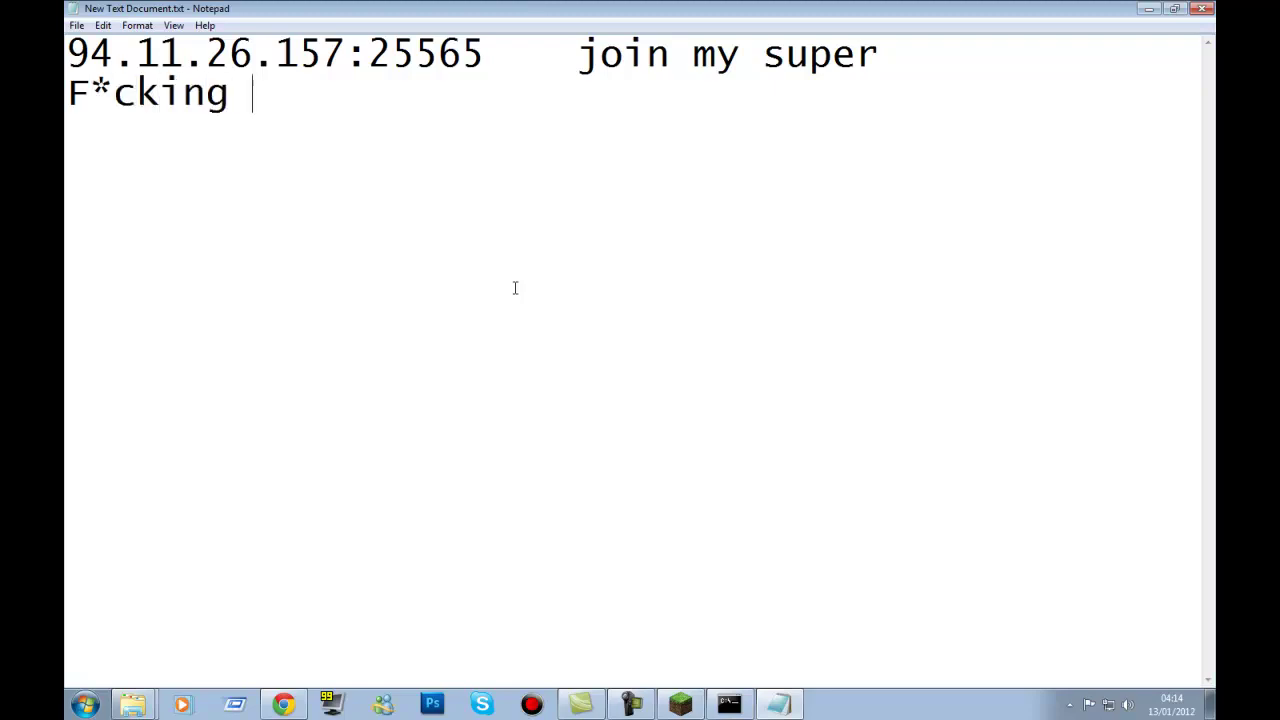
text(epic A)
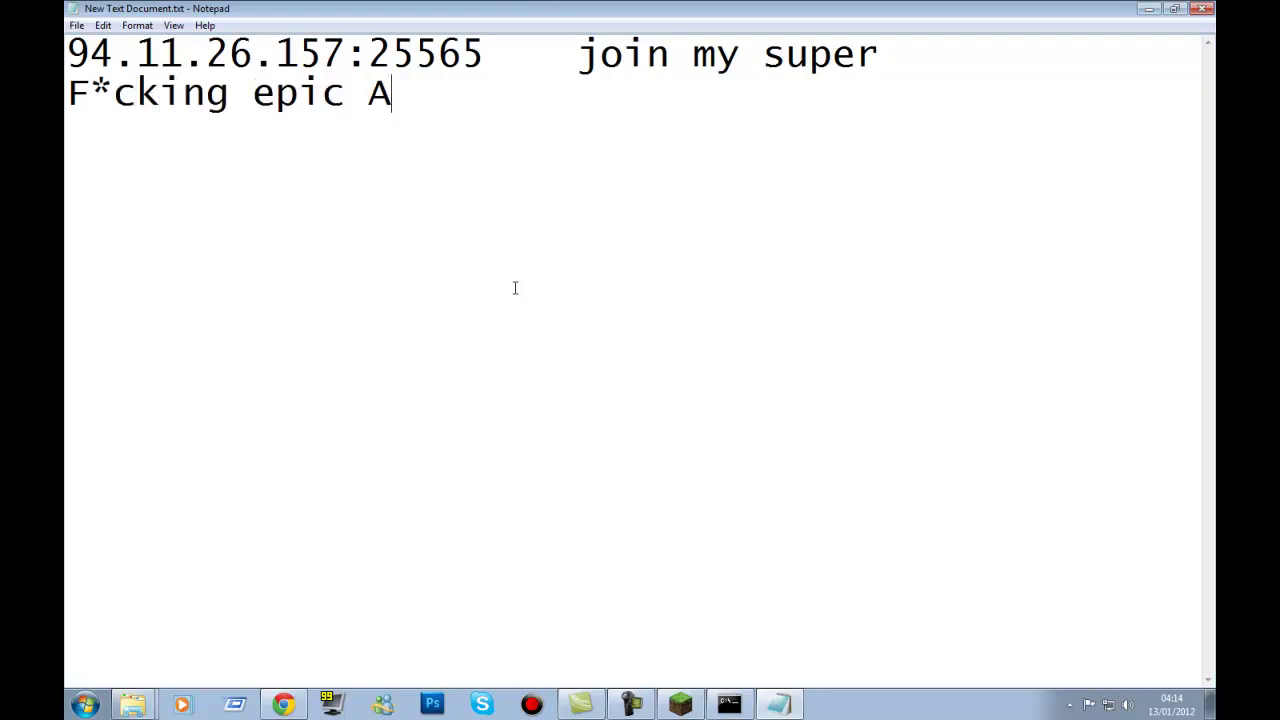
text(wesome amazing serbe)
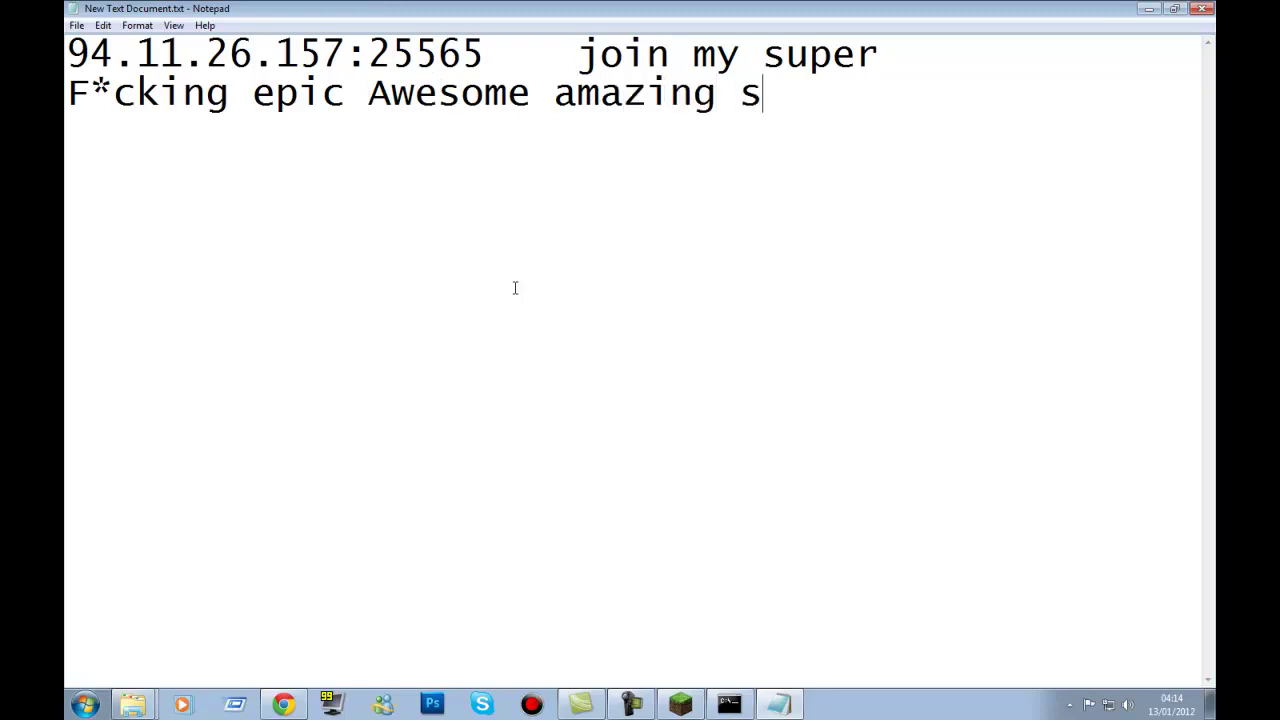
key(BackSpace)
key(BackSpace)
text(ver)
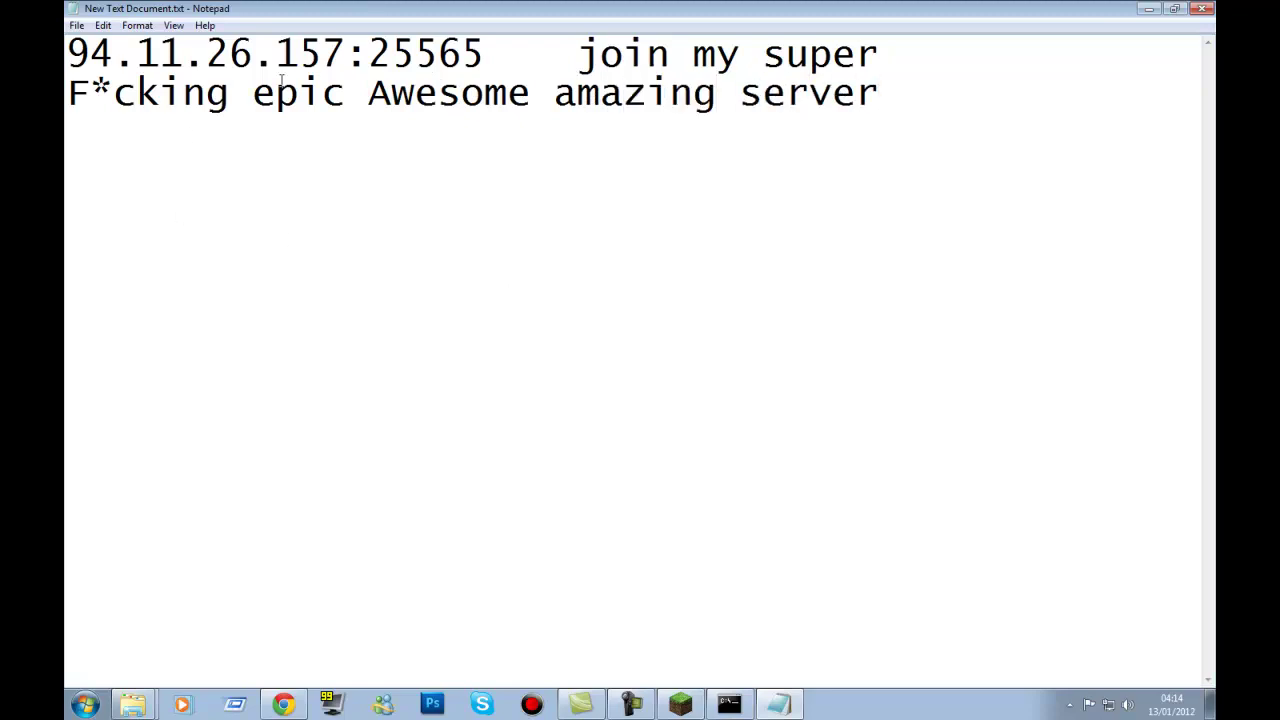
Select the IP and port, then close the note without saving
drag(479, 50, 66, 52)
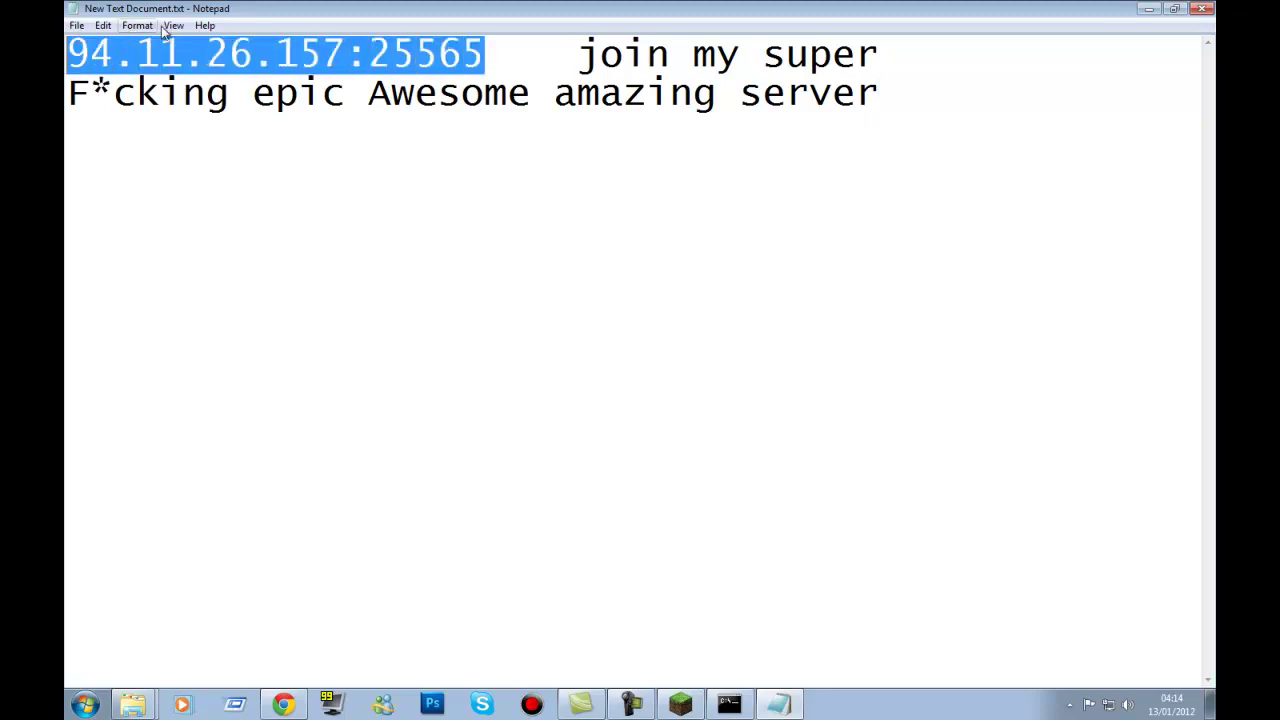
click(1201, 8)
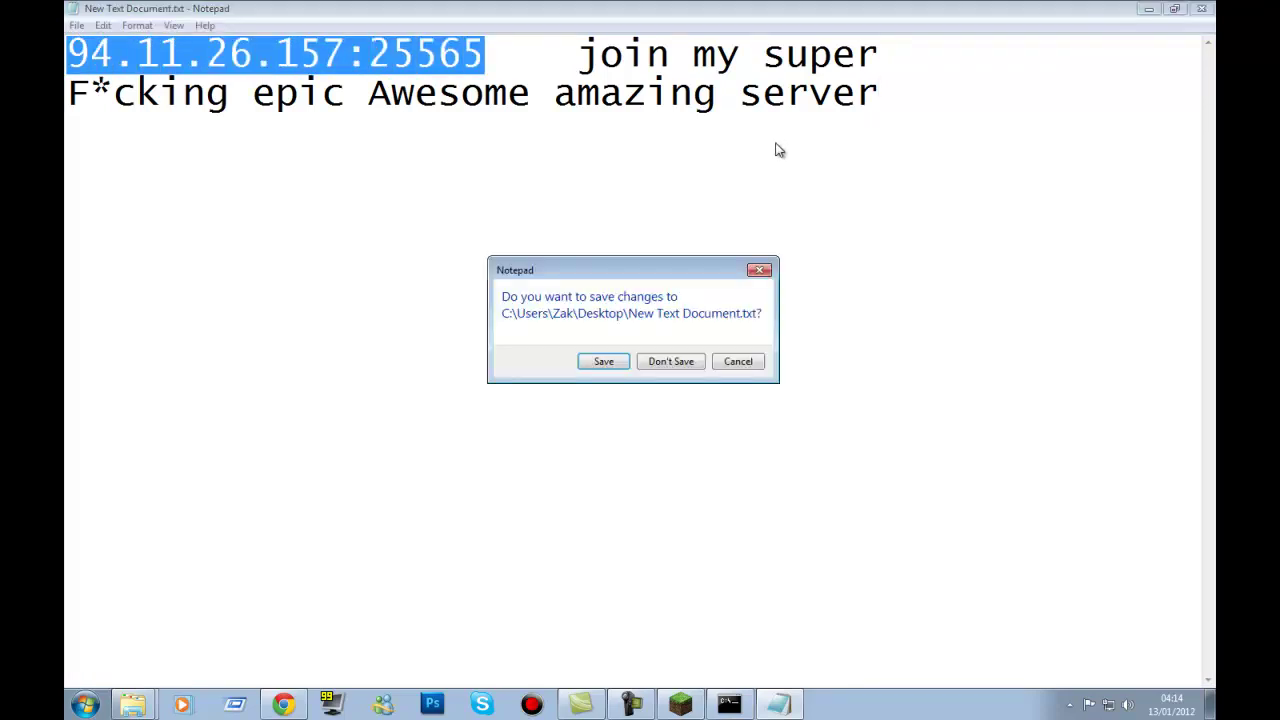
click(688, 360)
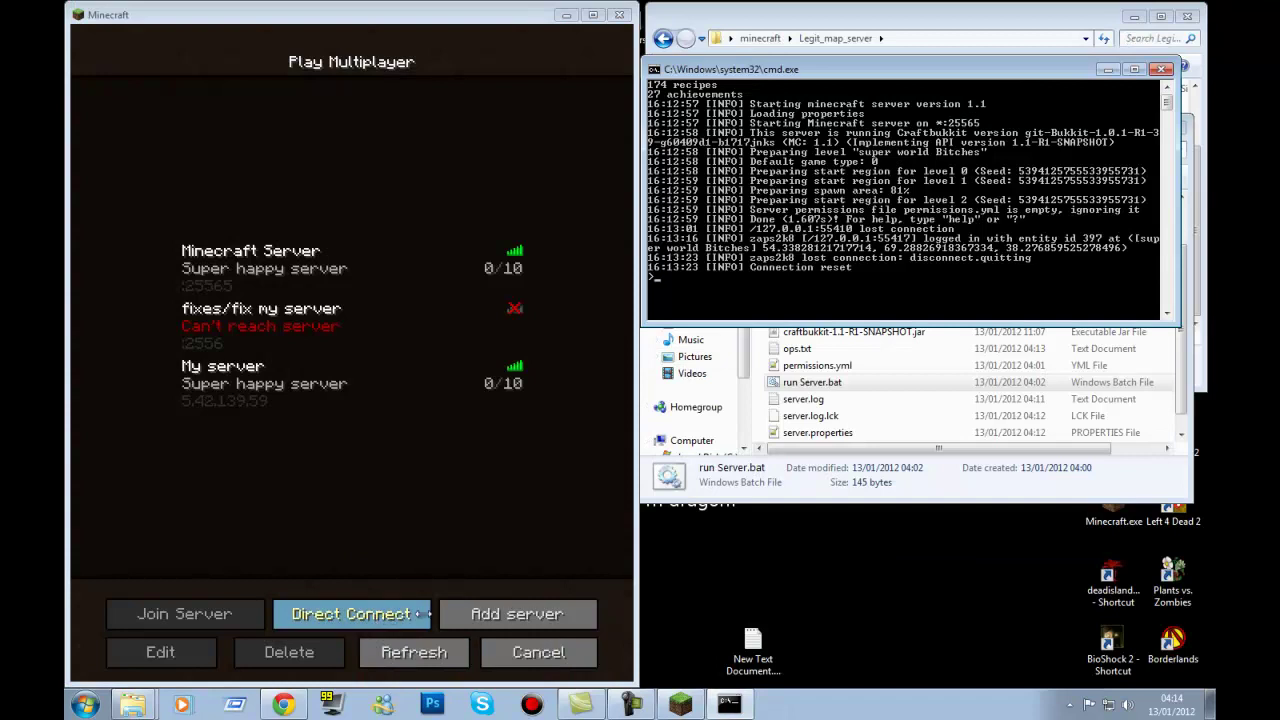
click(490, 613)
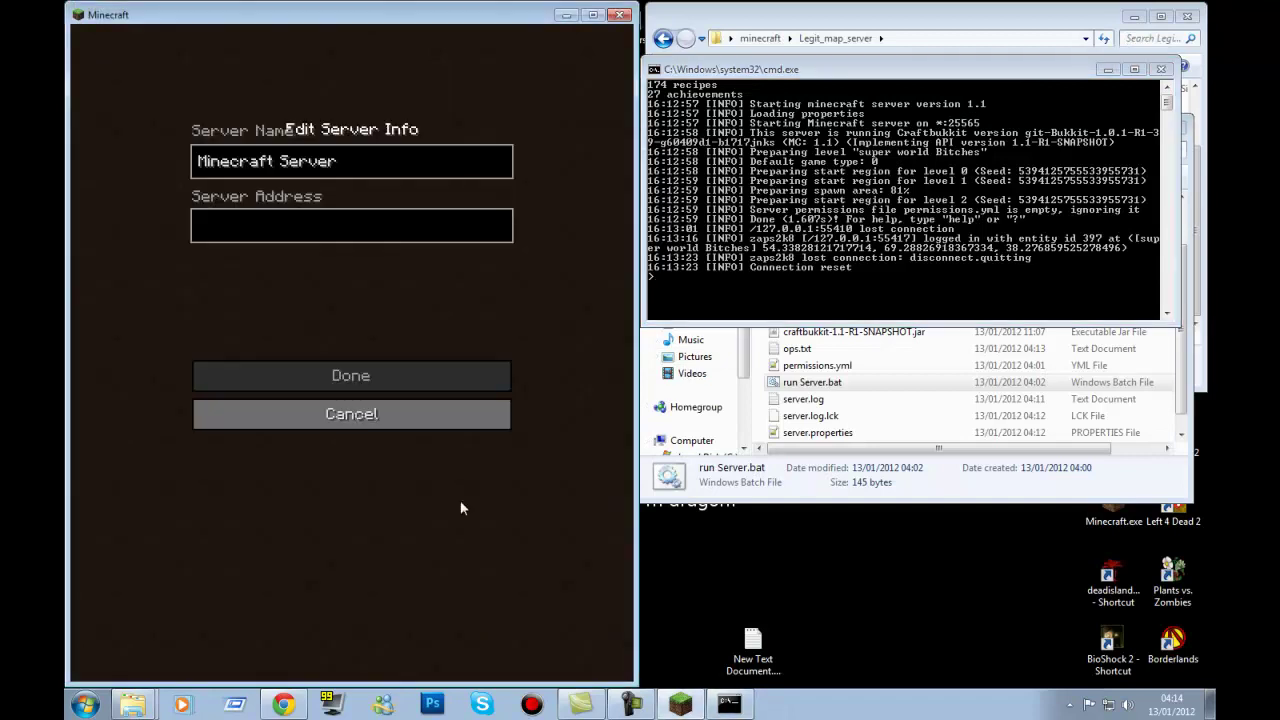
click(358, 237)
text(94.11.26.157)
text(:25565)
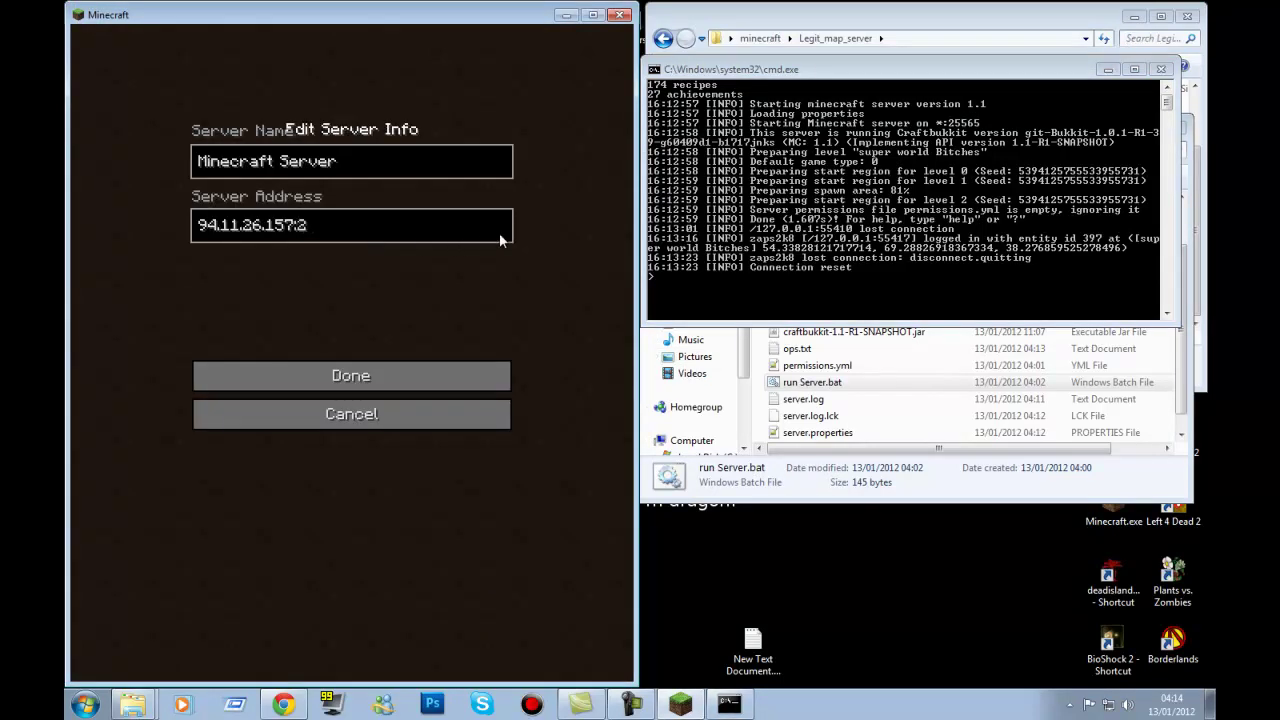
click(410, 385)
click(285, 409)
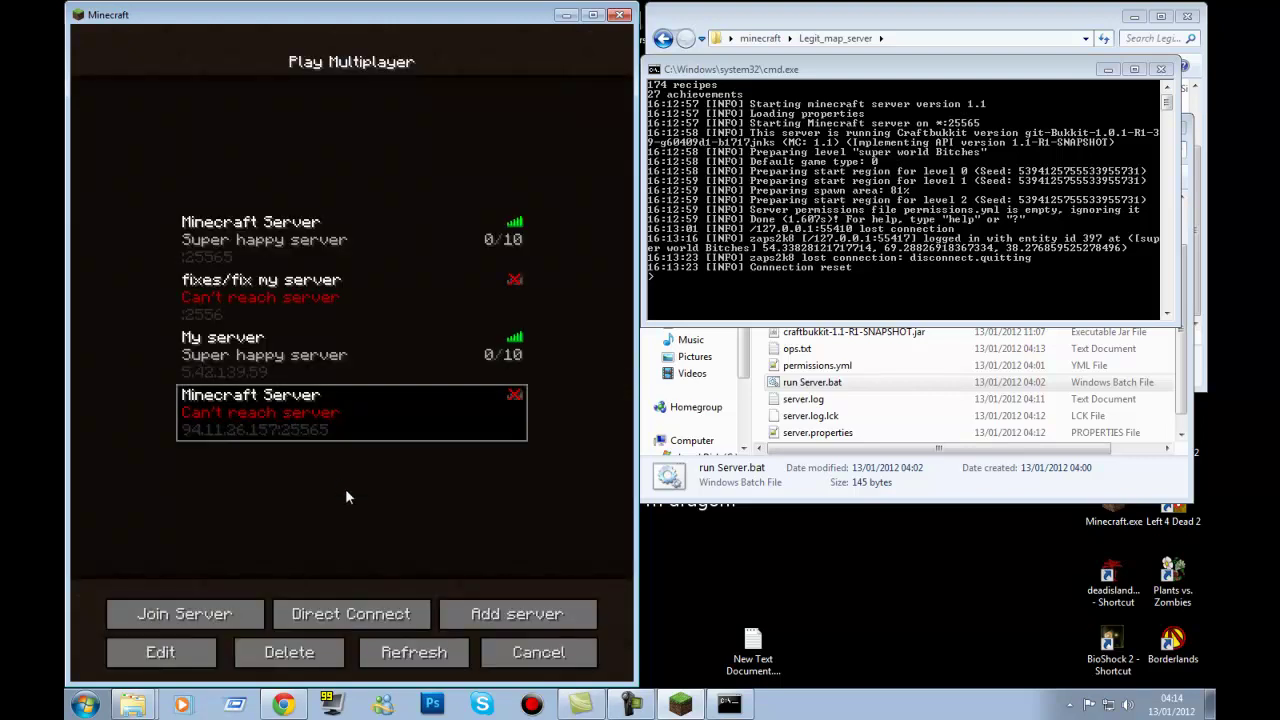
click(255, 655)
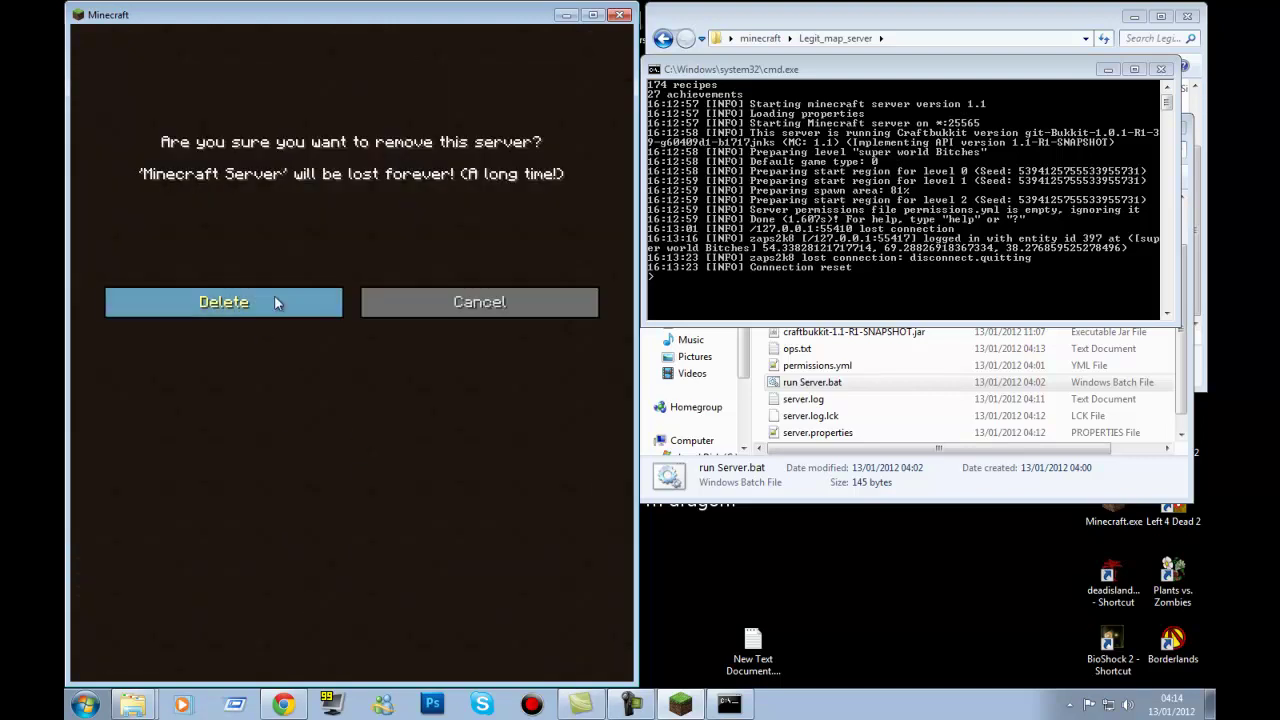
click(273, 383)
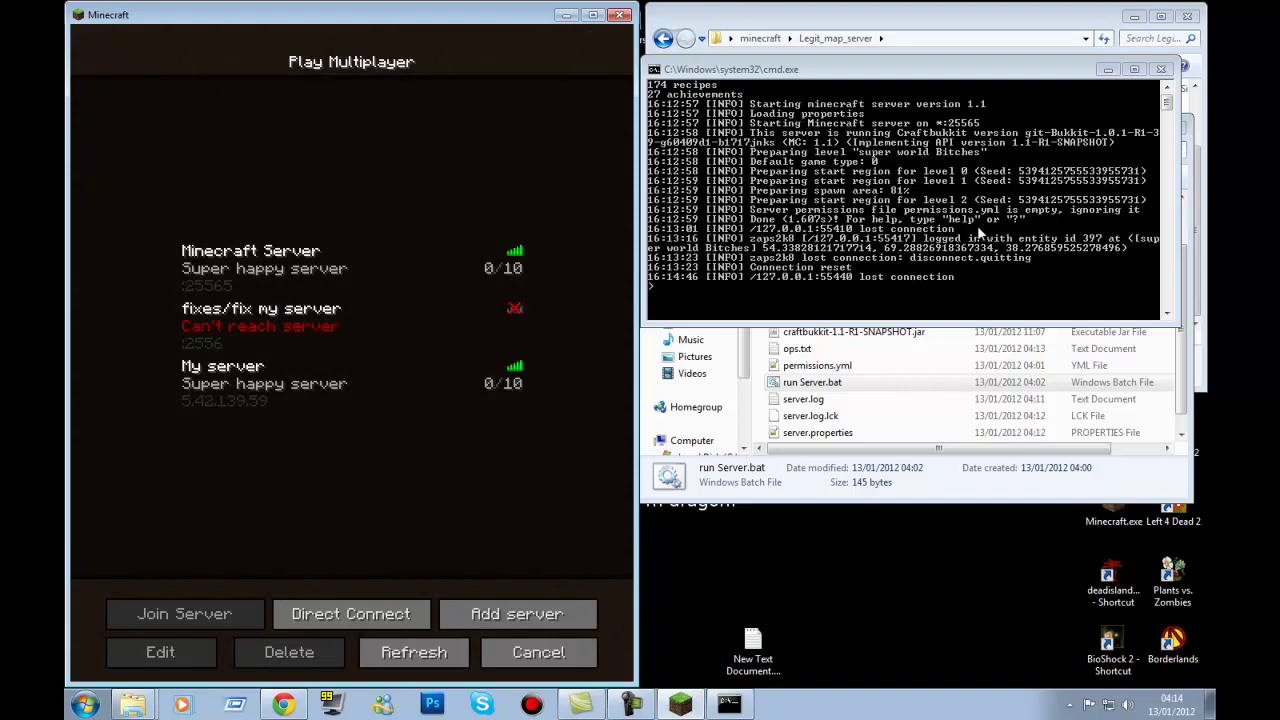
click(906, 271)
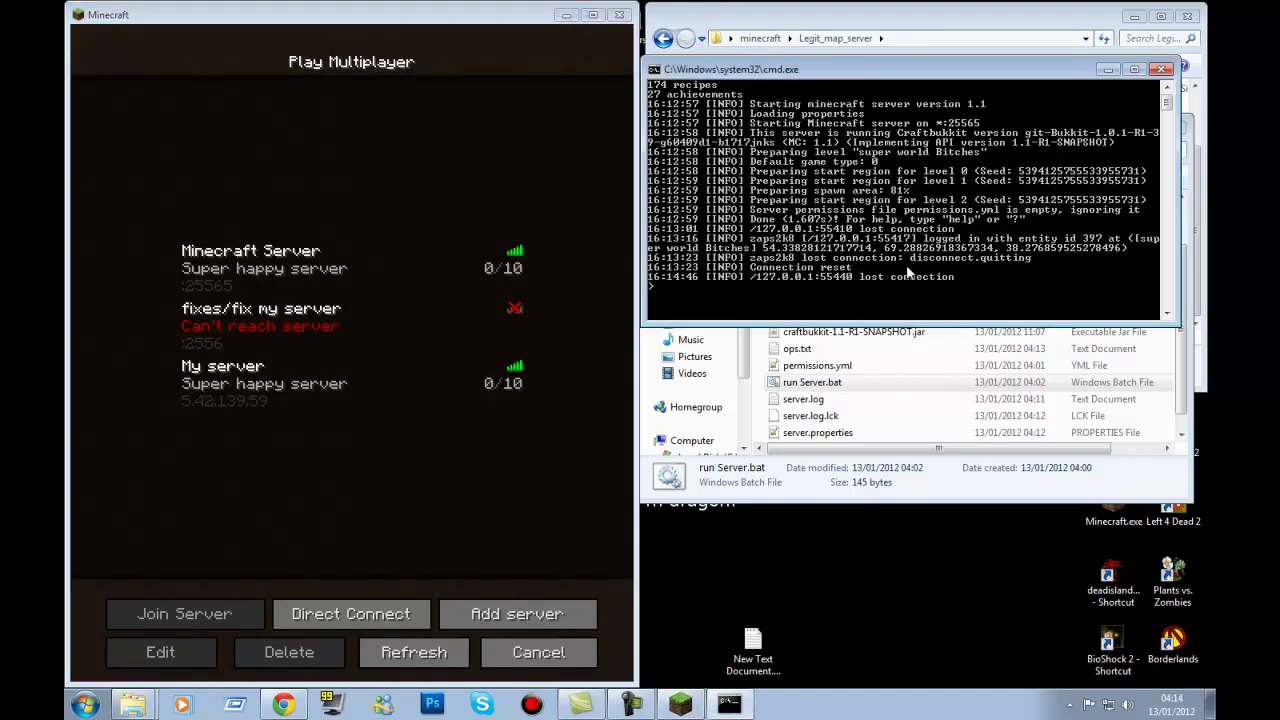
Stop the Minecraft server and close its console window
key(Return)
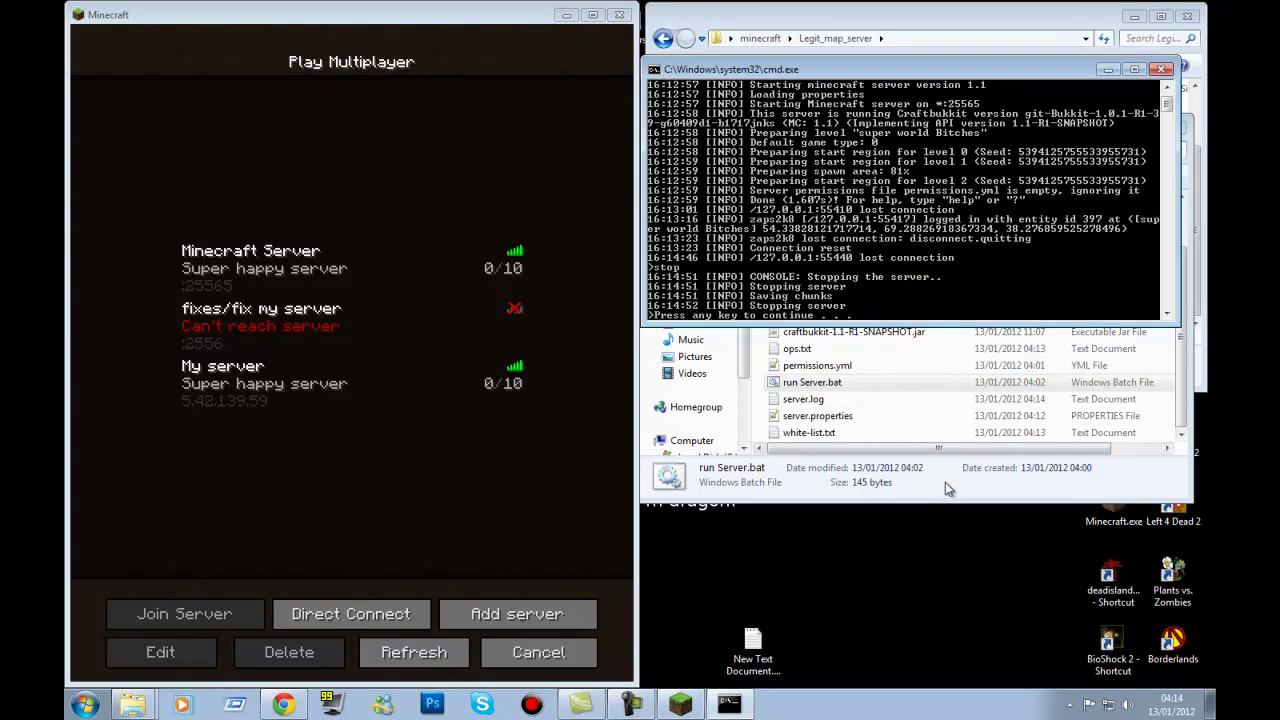
click(1161, 69)
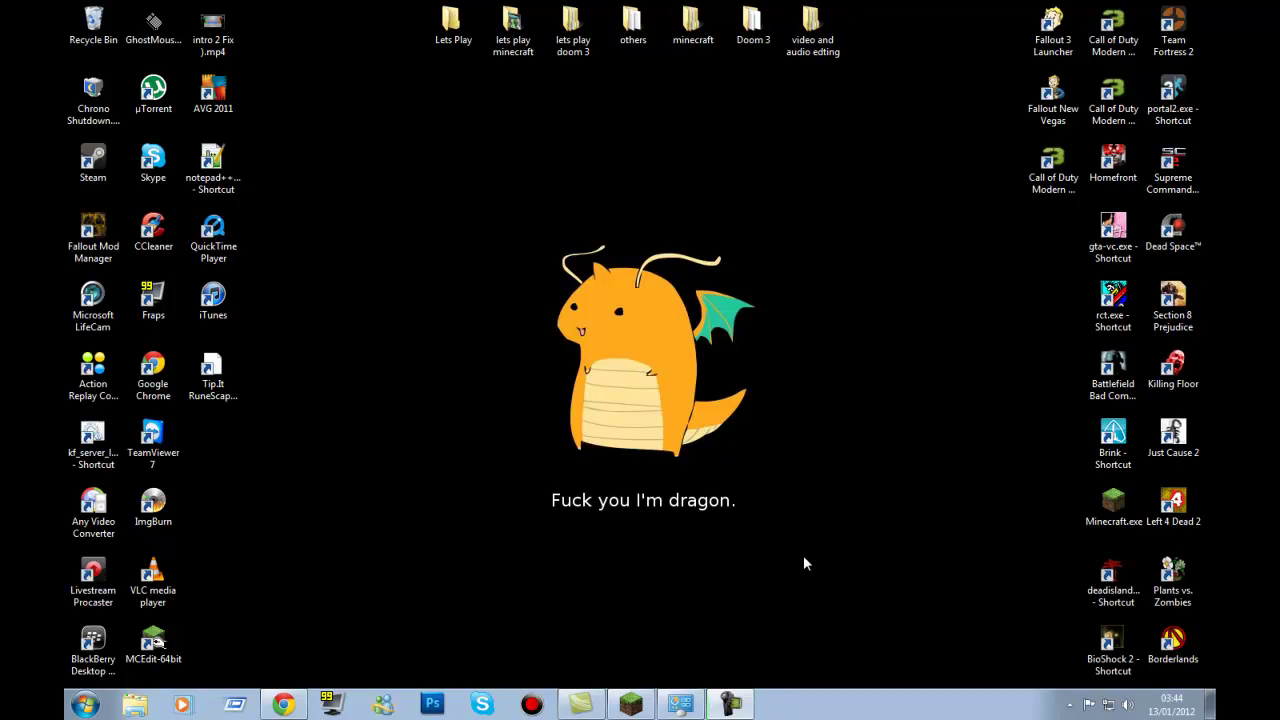
Open the lets play minecraft folder, then non renders, and close the folder window
double_click(512, 28)
double_click(815, 128)
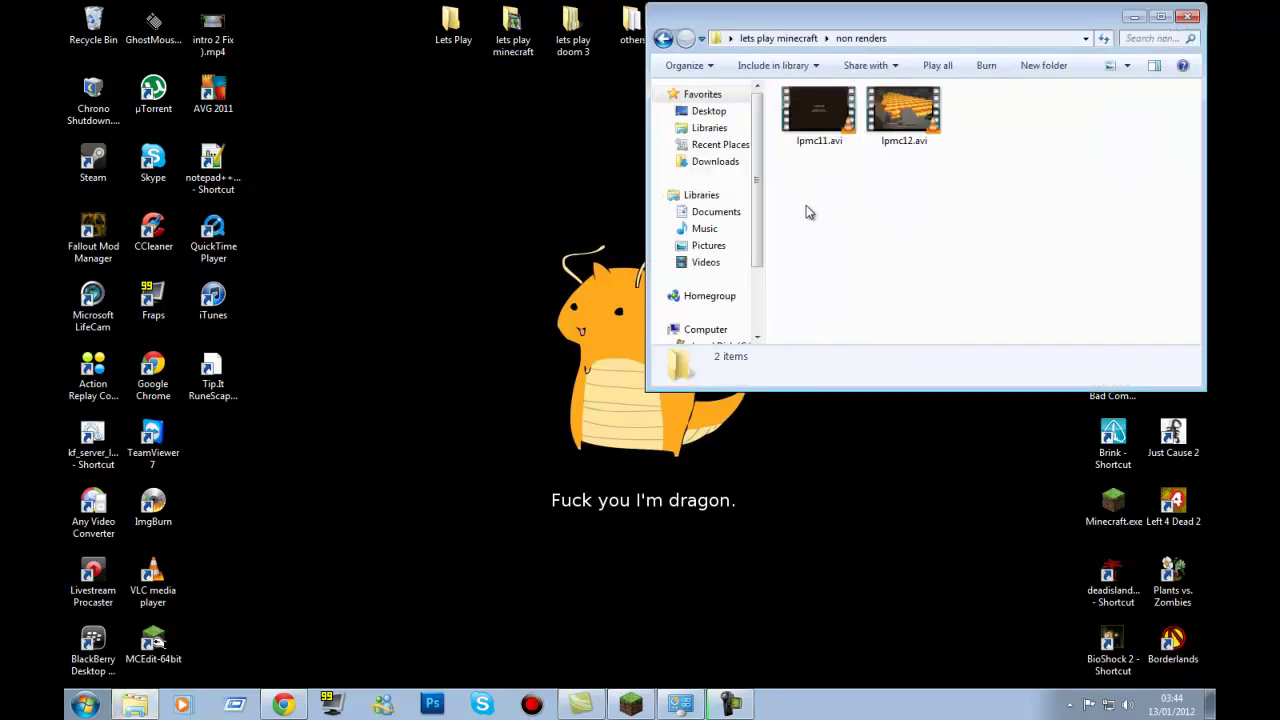
click(1190, 18)
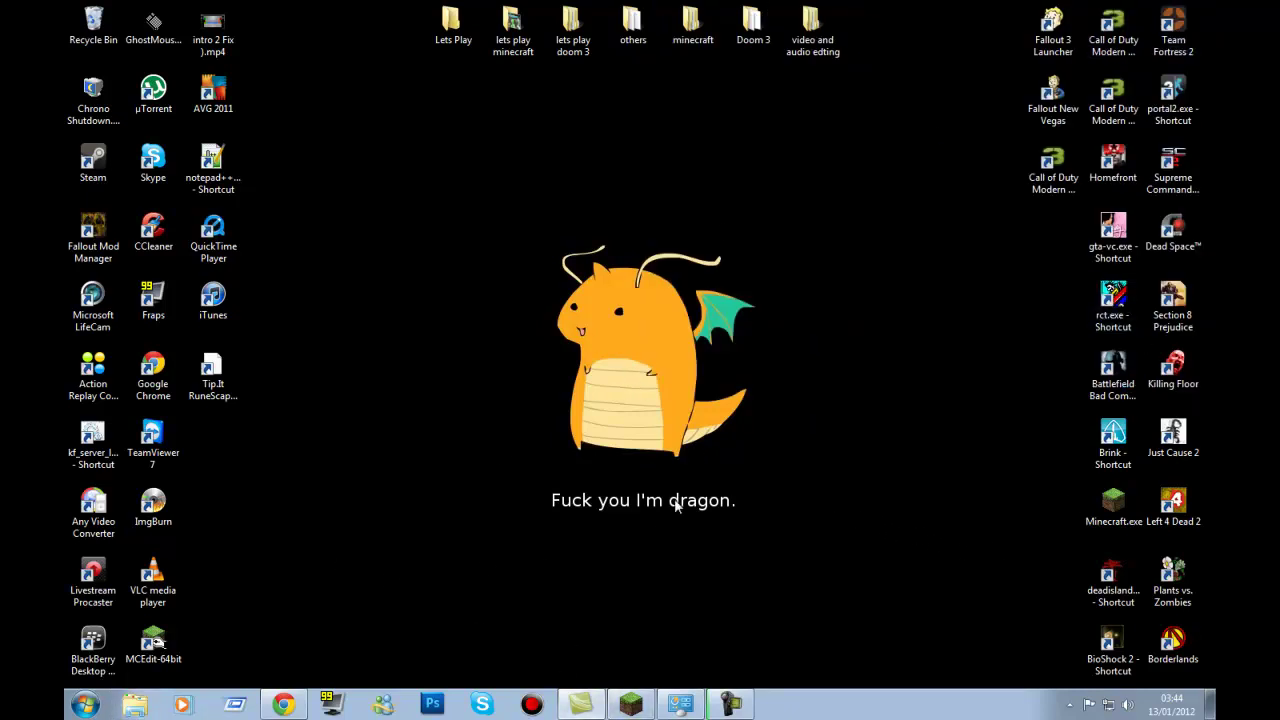
Restore Minecraft from the taskbar and quit the game
click(630, 704)
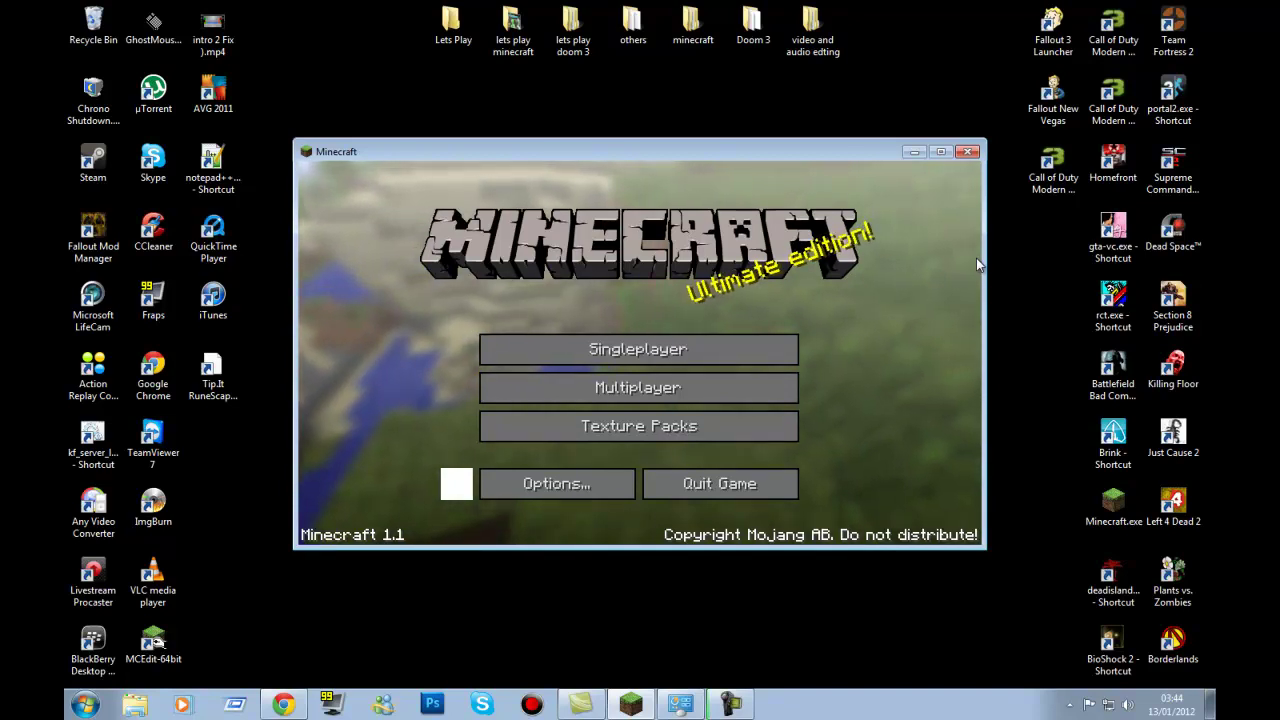
click(969, 152)
drag(316, 36, 686, 463)
drag(505, 210, 755, 520)
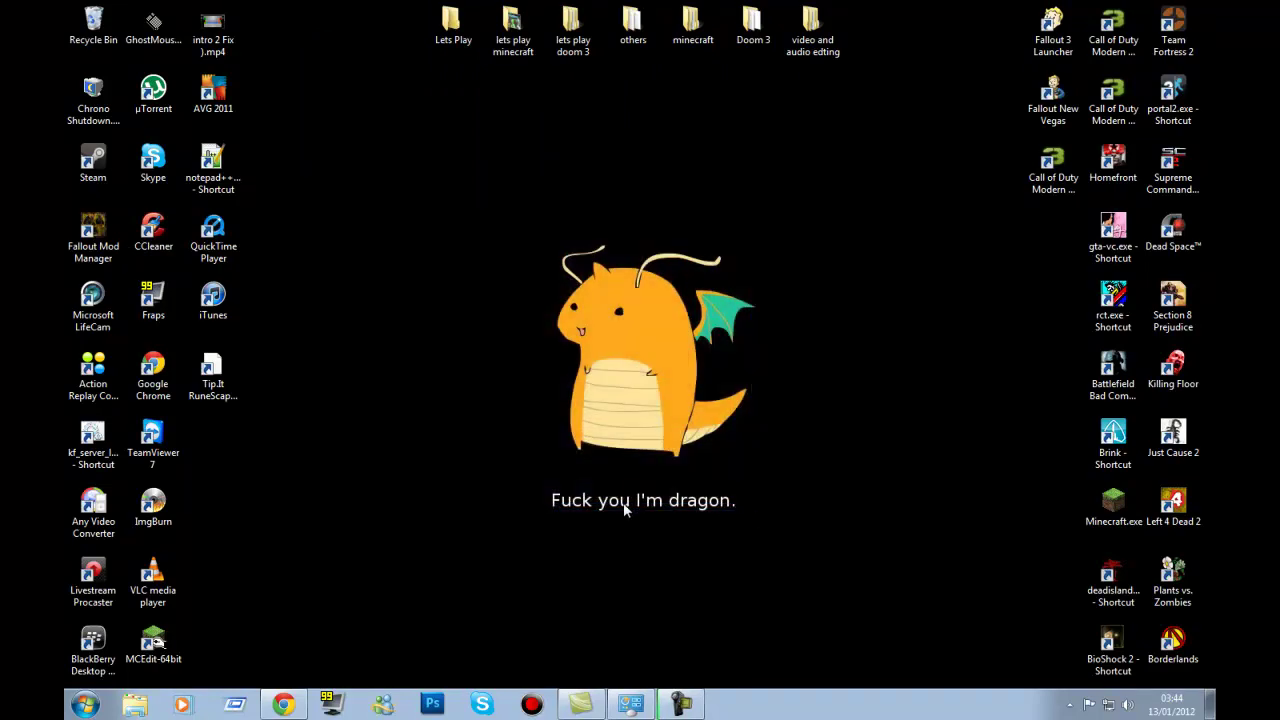
click(284, 704)
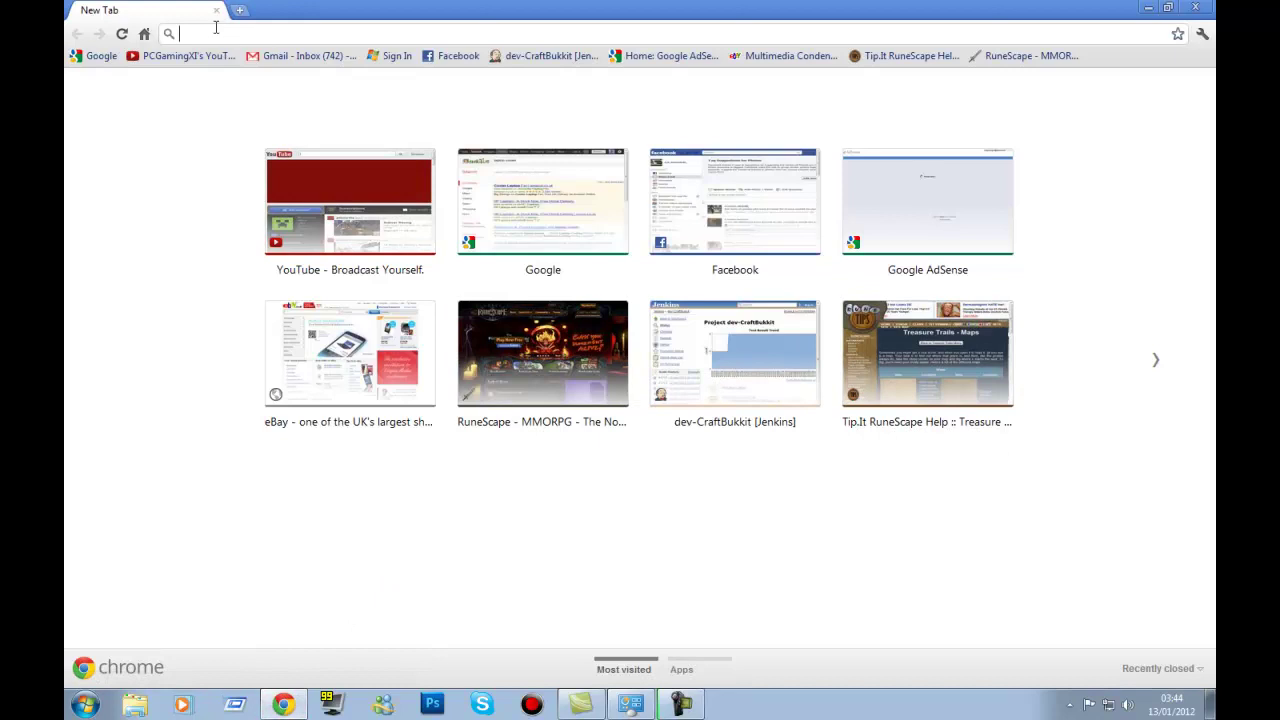
text(runescape)
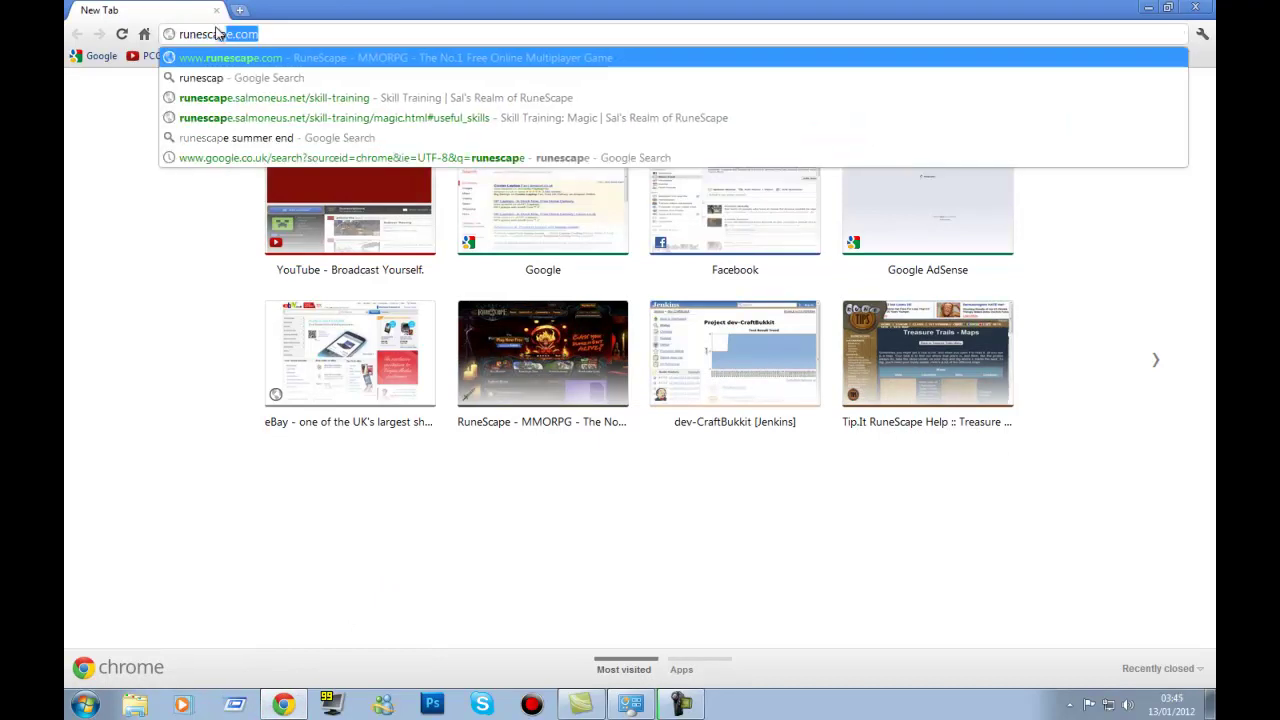
key(Return)
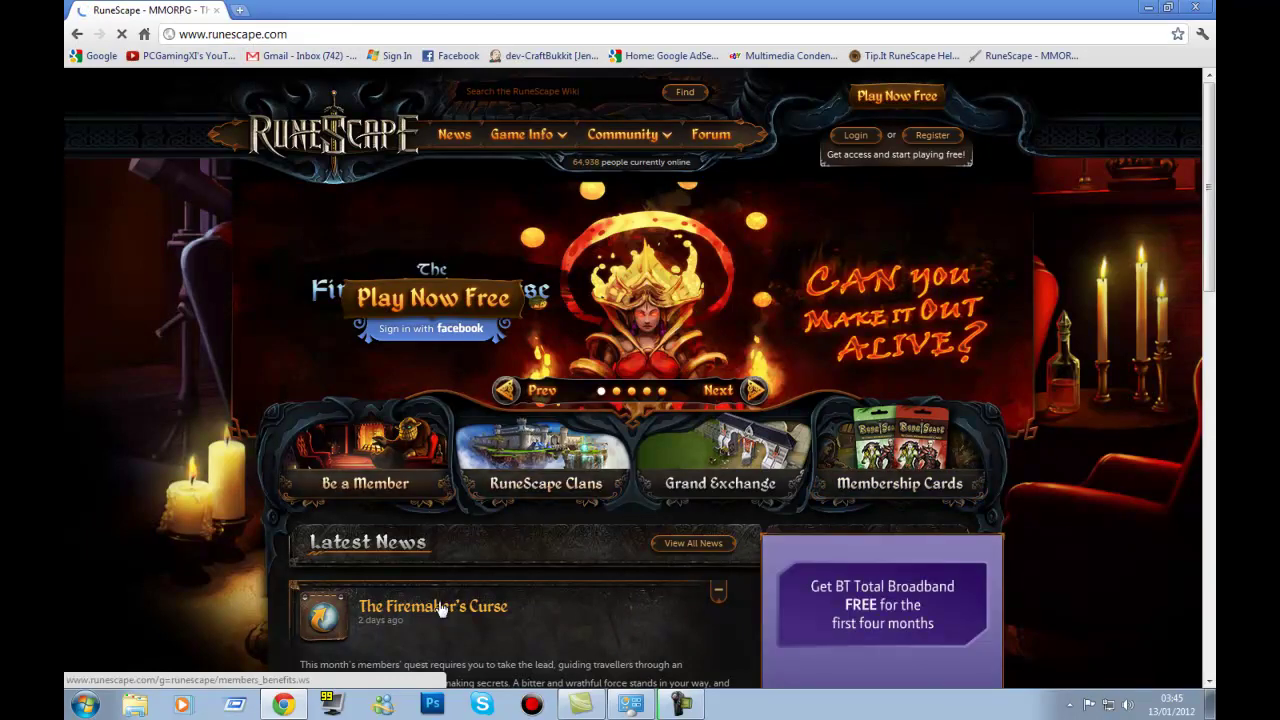
drag(643, 10, 535, 55)
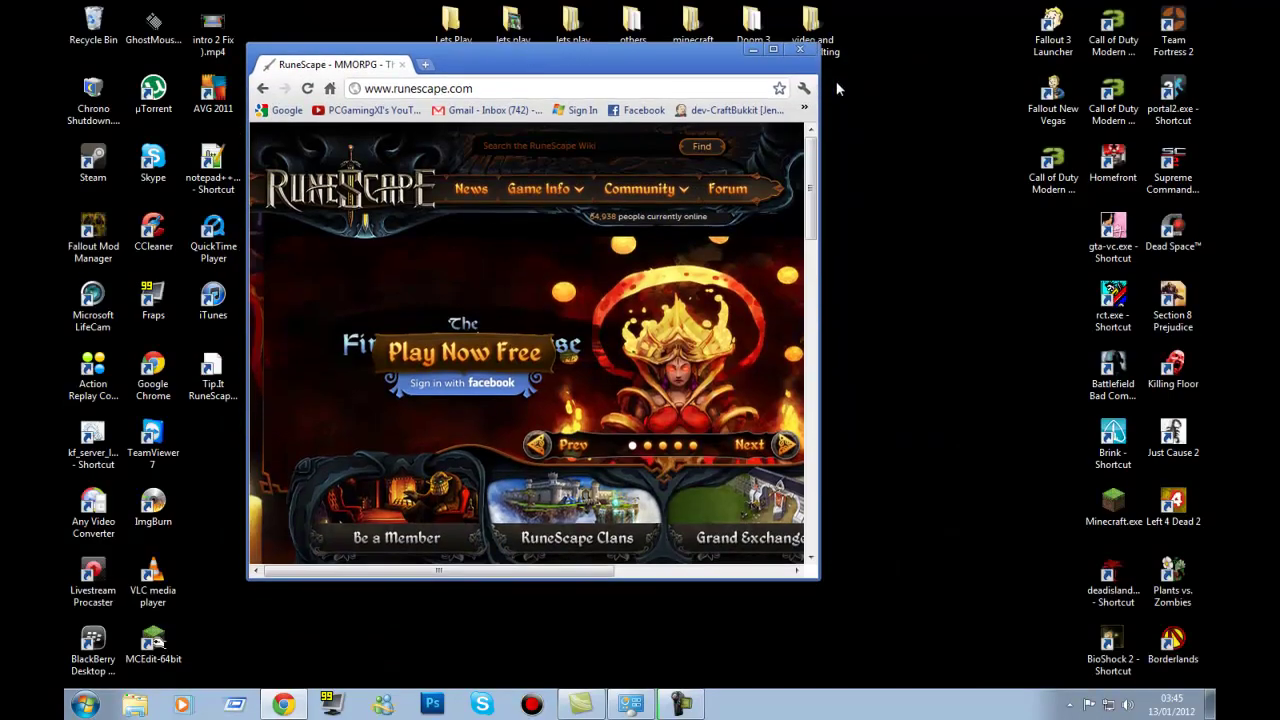
click(799, 50)
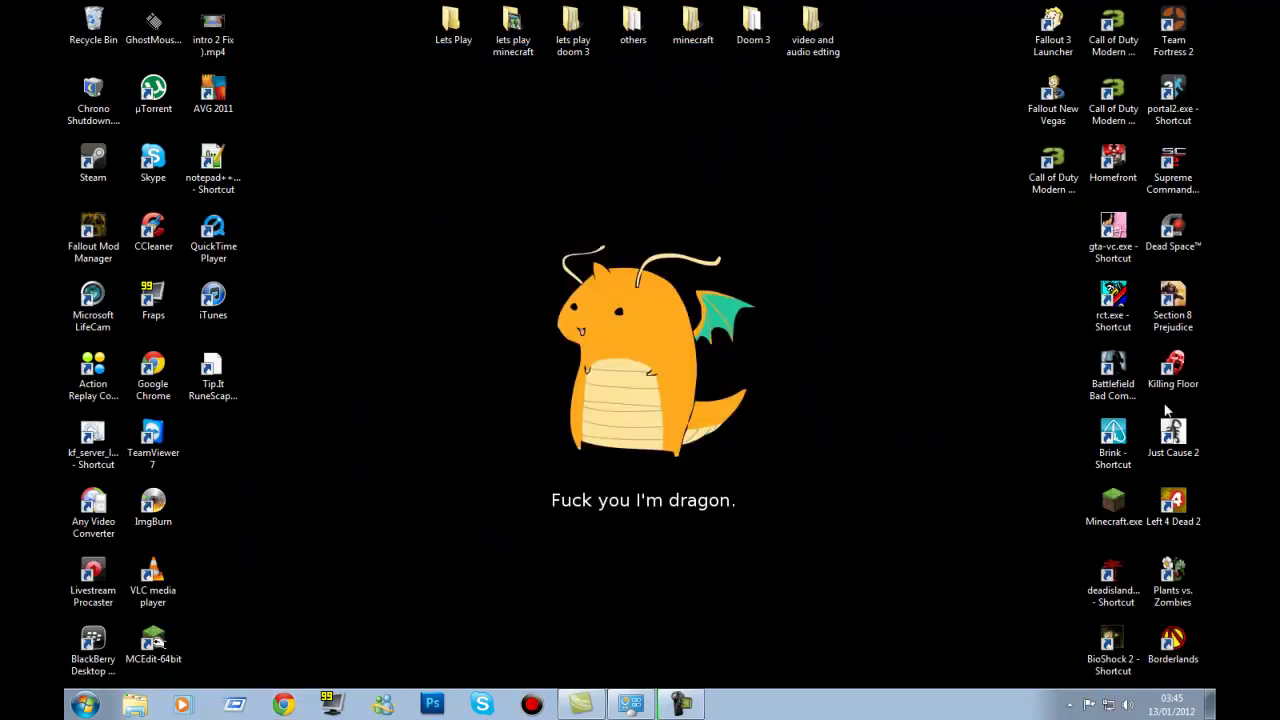